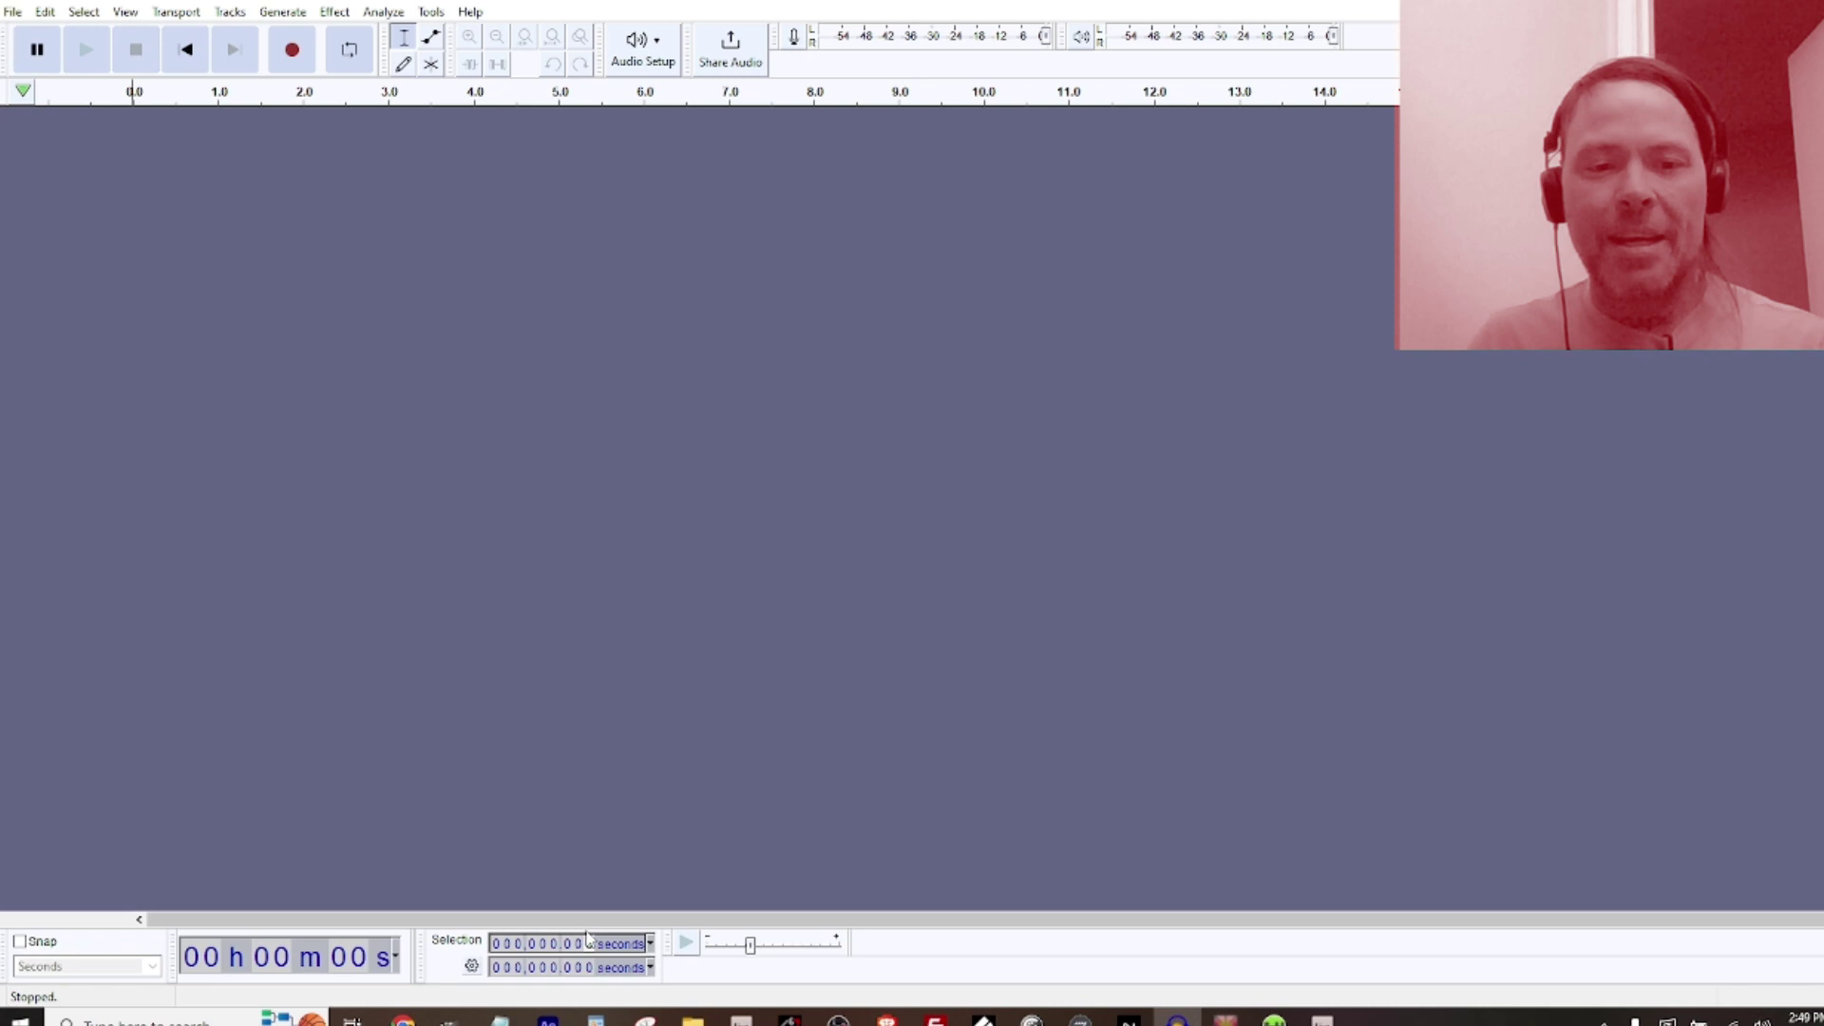
# Switch the Selection start/end readout format from seconds to samples
pyautogui.click(651, 944)
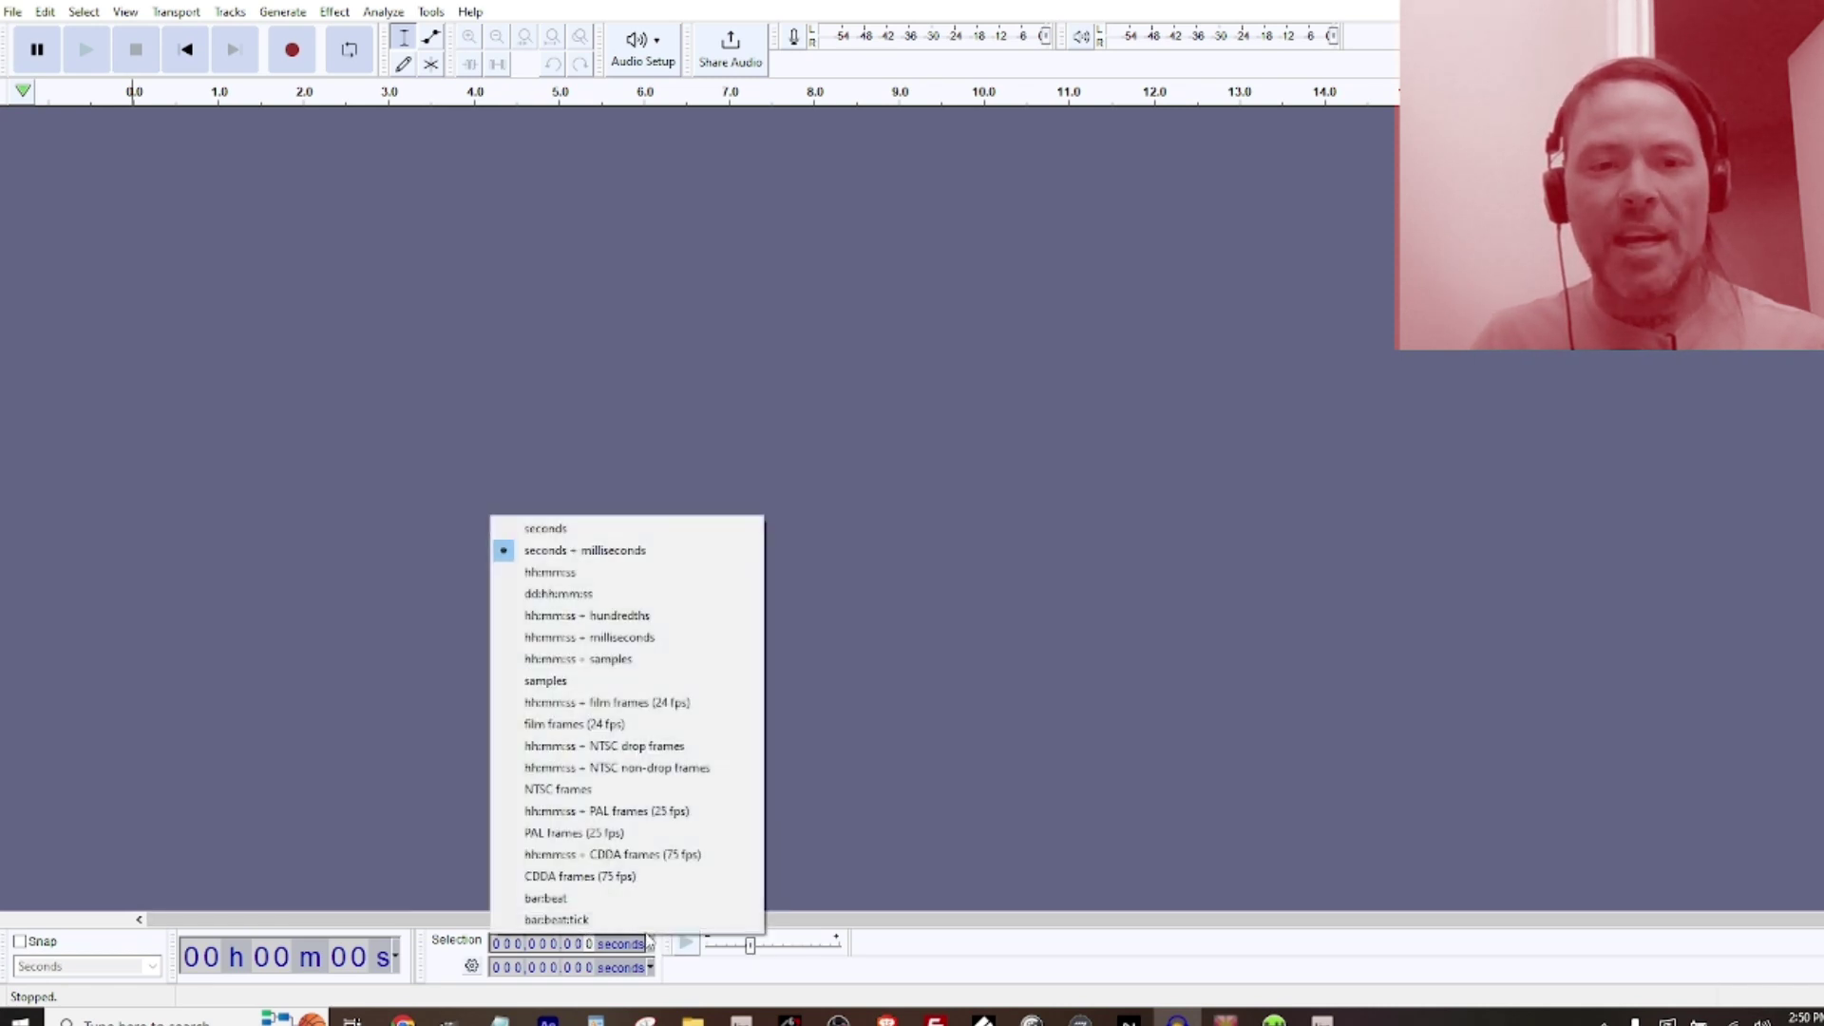
pyautogui.click(548, 681)
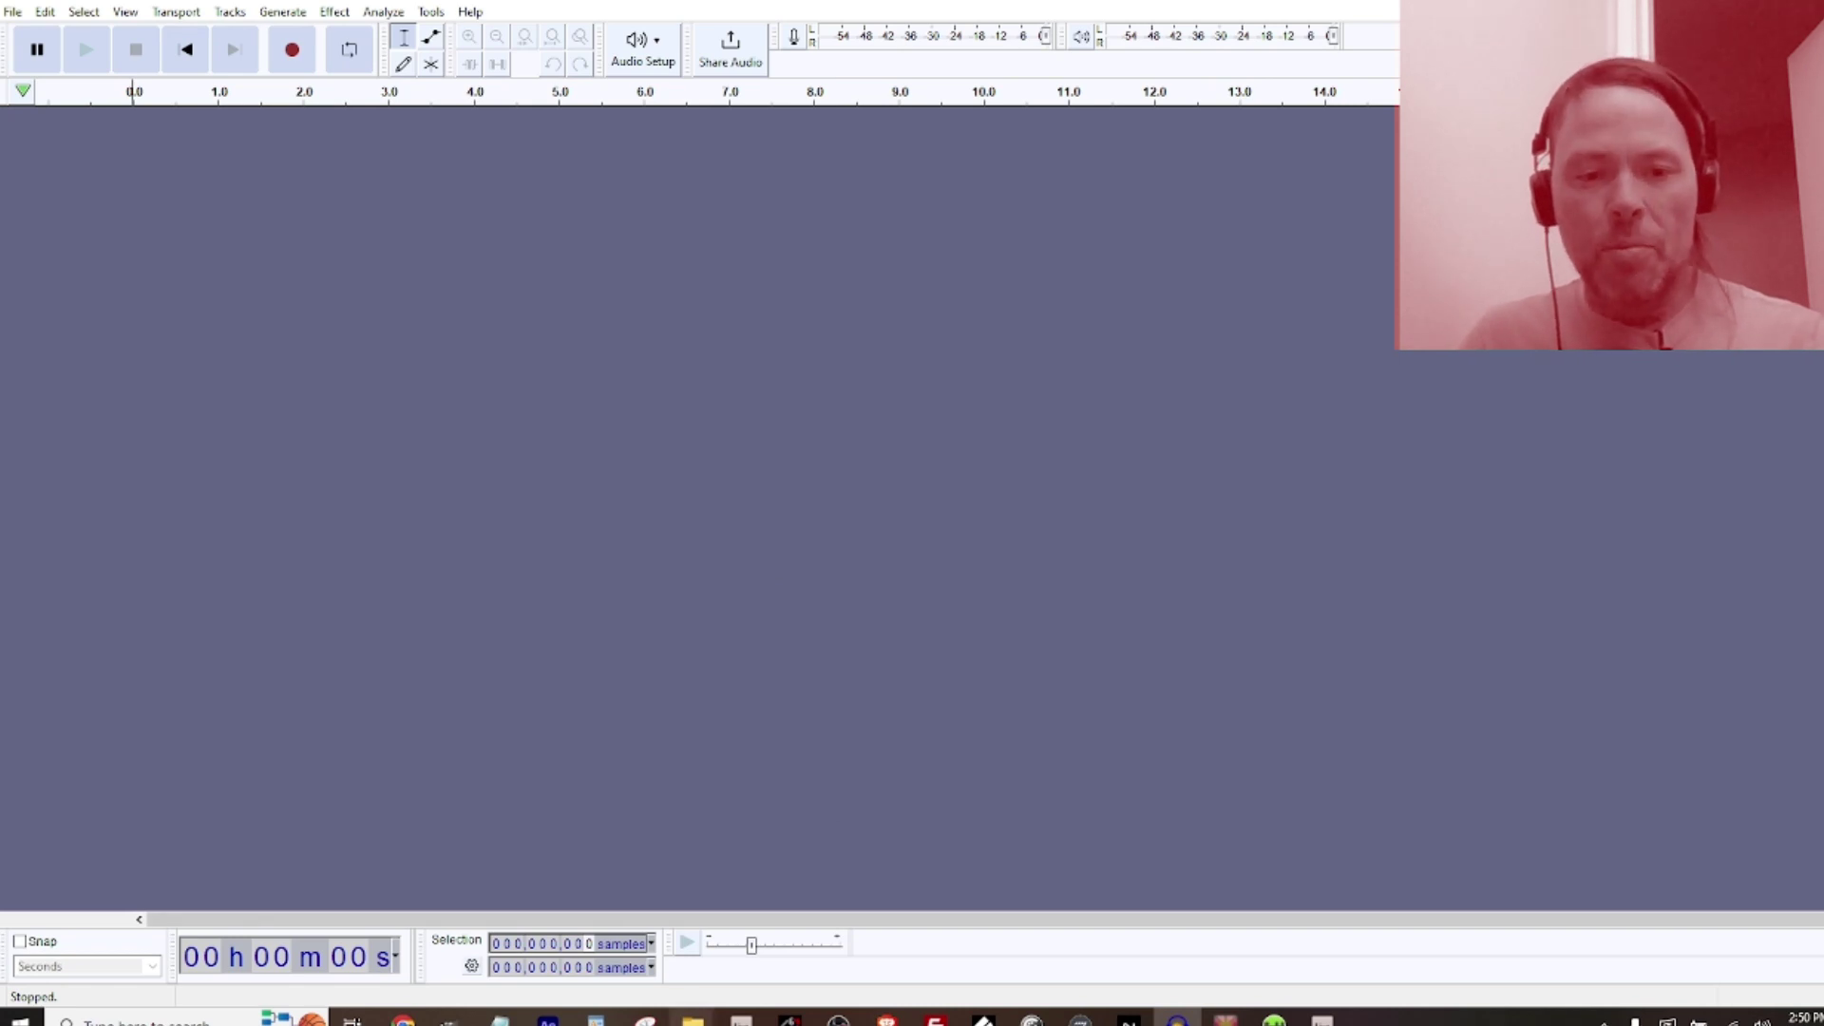
# Drag 'Shield Breach M1' from the Music folder into Audacity as a new stereo track
pyautogui.moveTo(693, 1019)
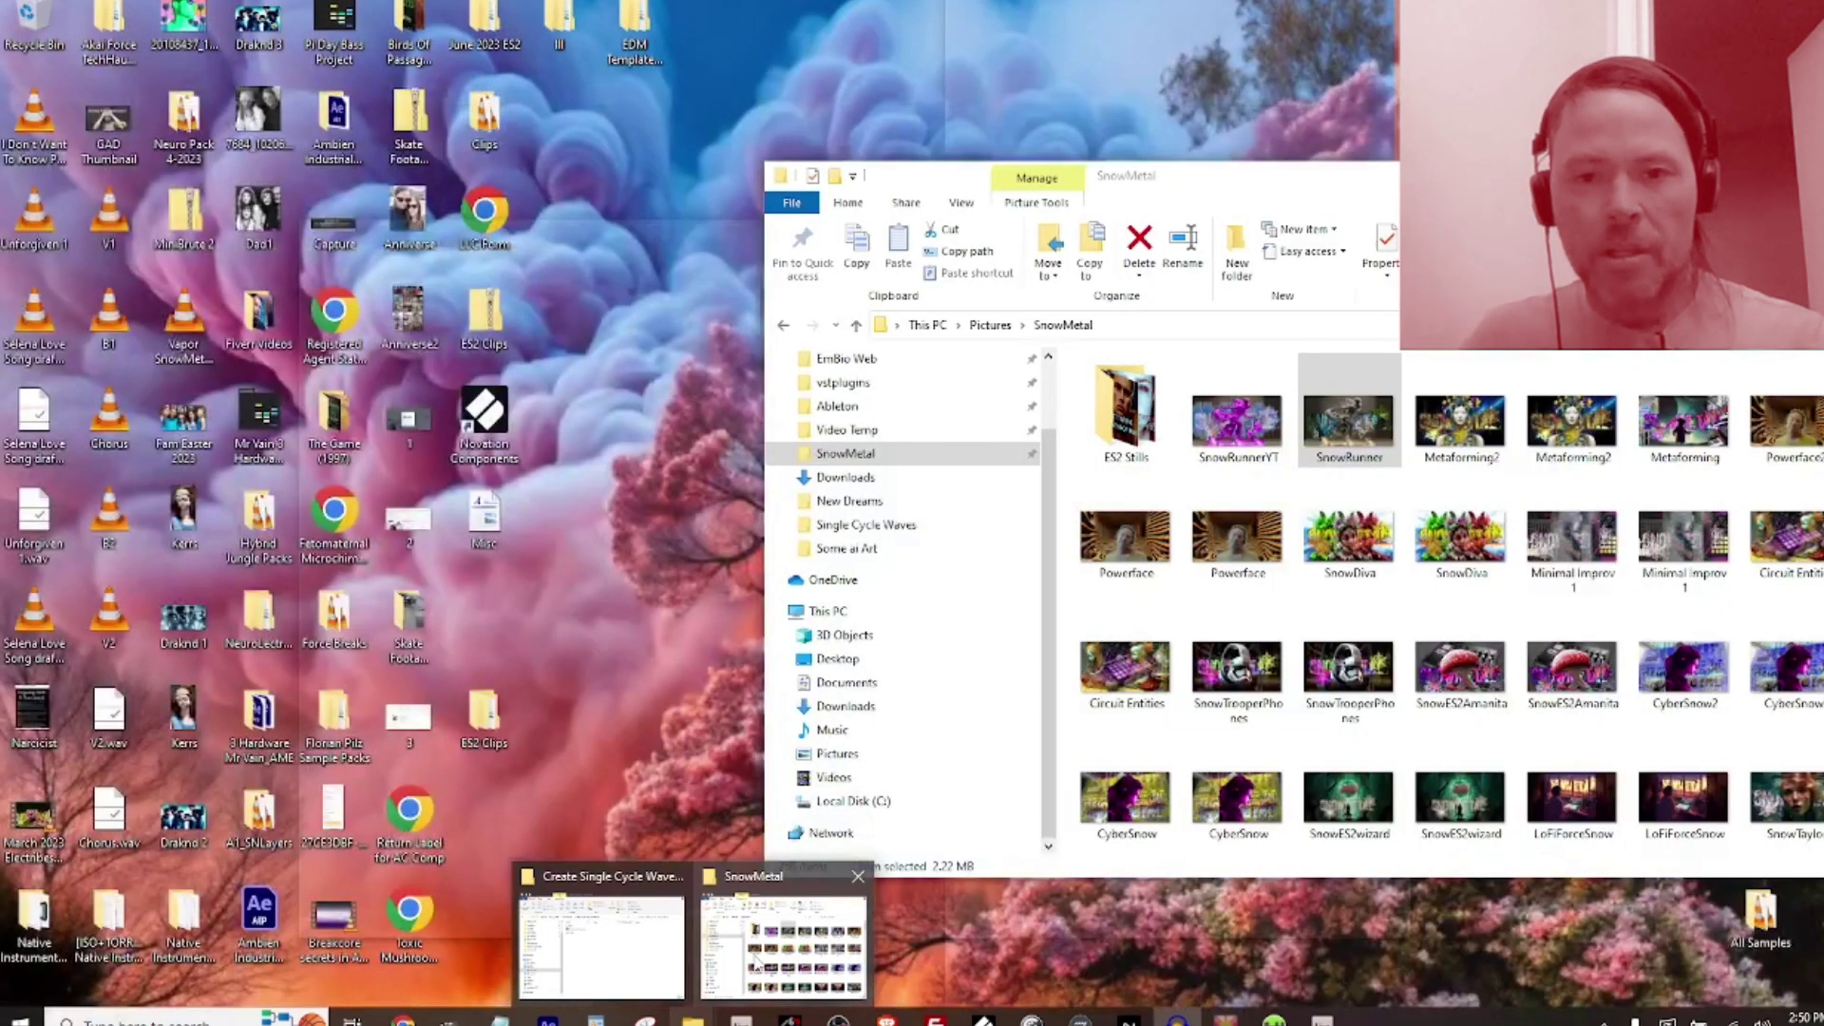
pyautogui.click(757, 962)
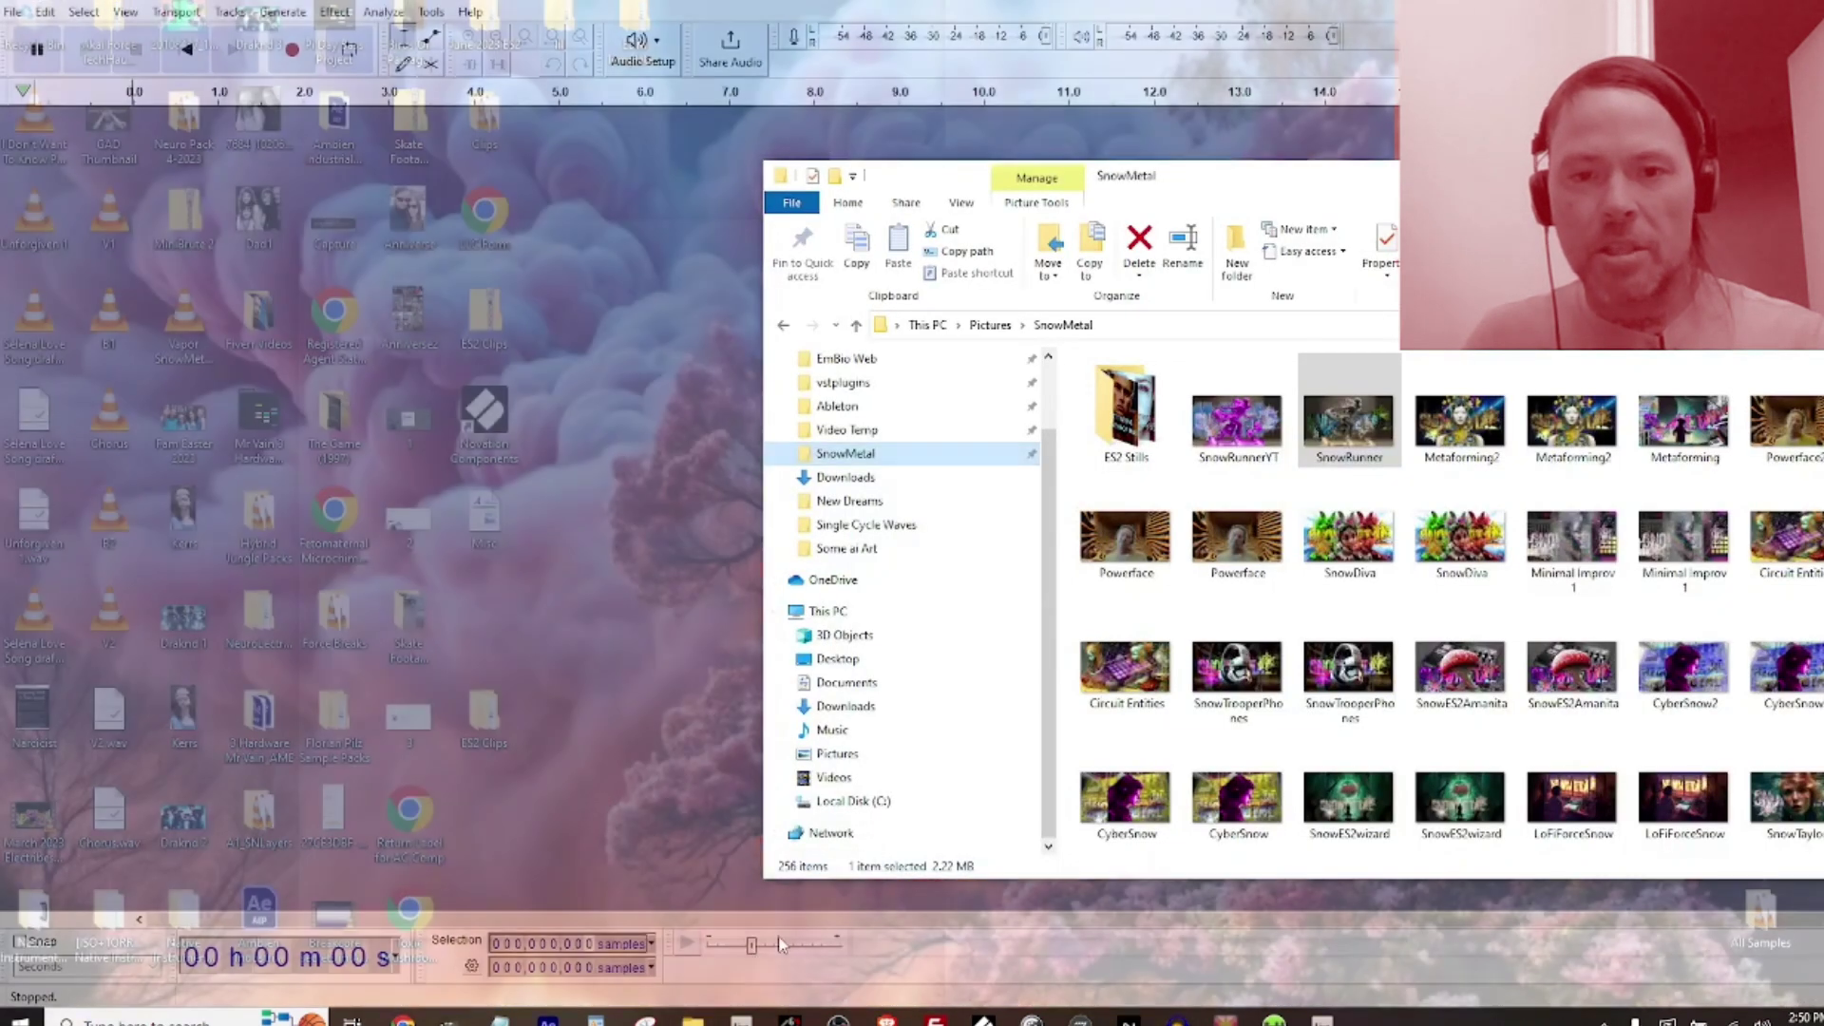
pyautogui.click(846, 733)
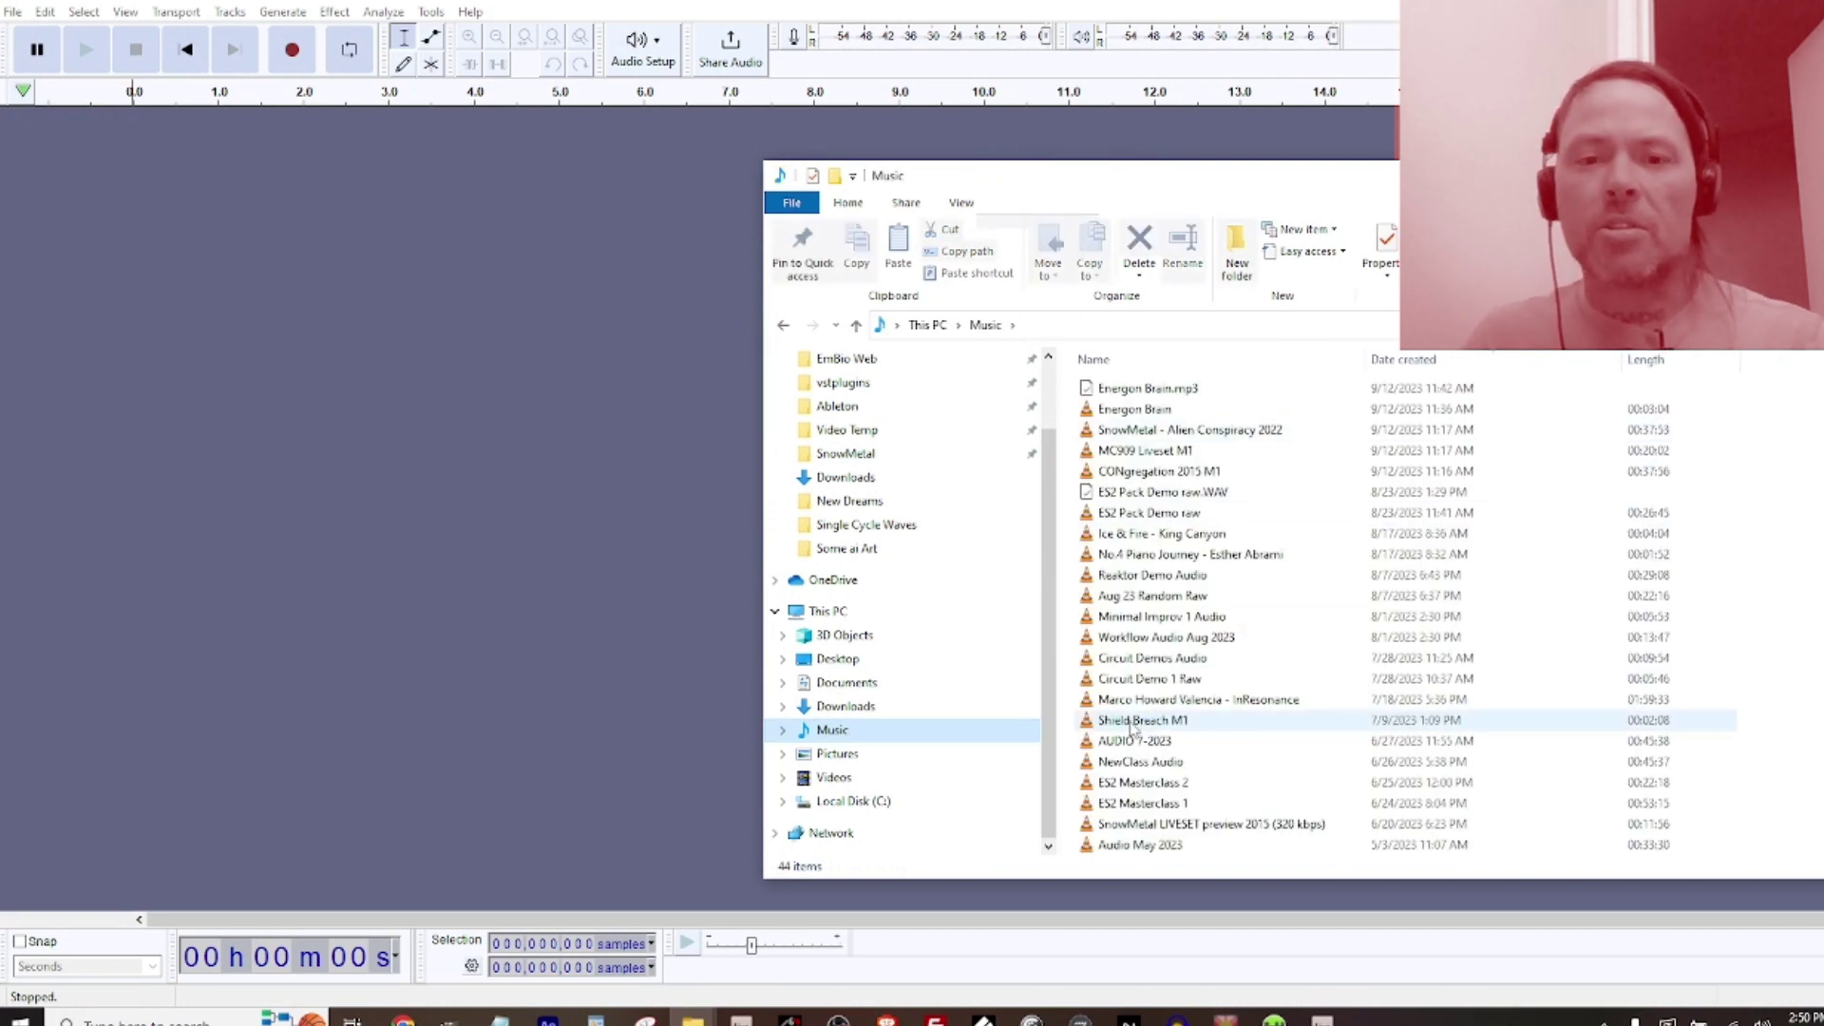
pyautogui.moveTo(1140, 722); pyautogui.dragTo(508, 378)
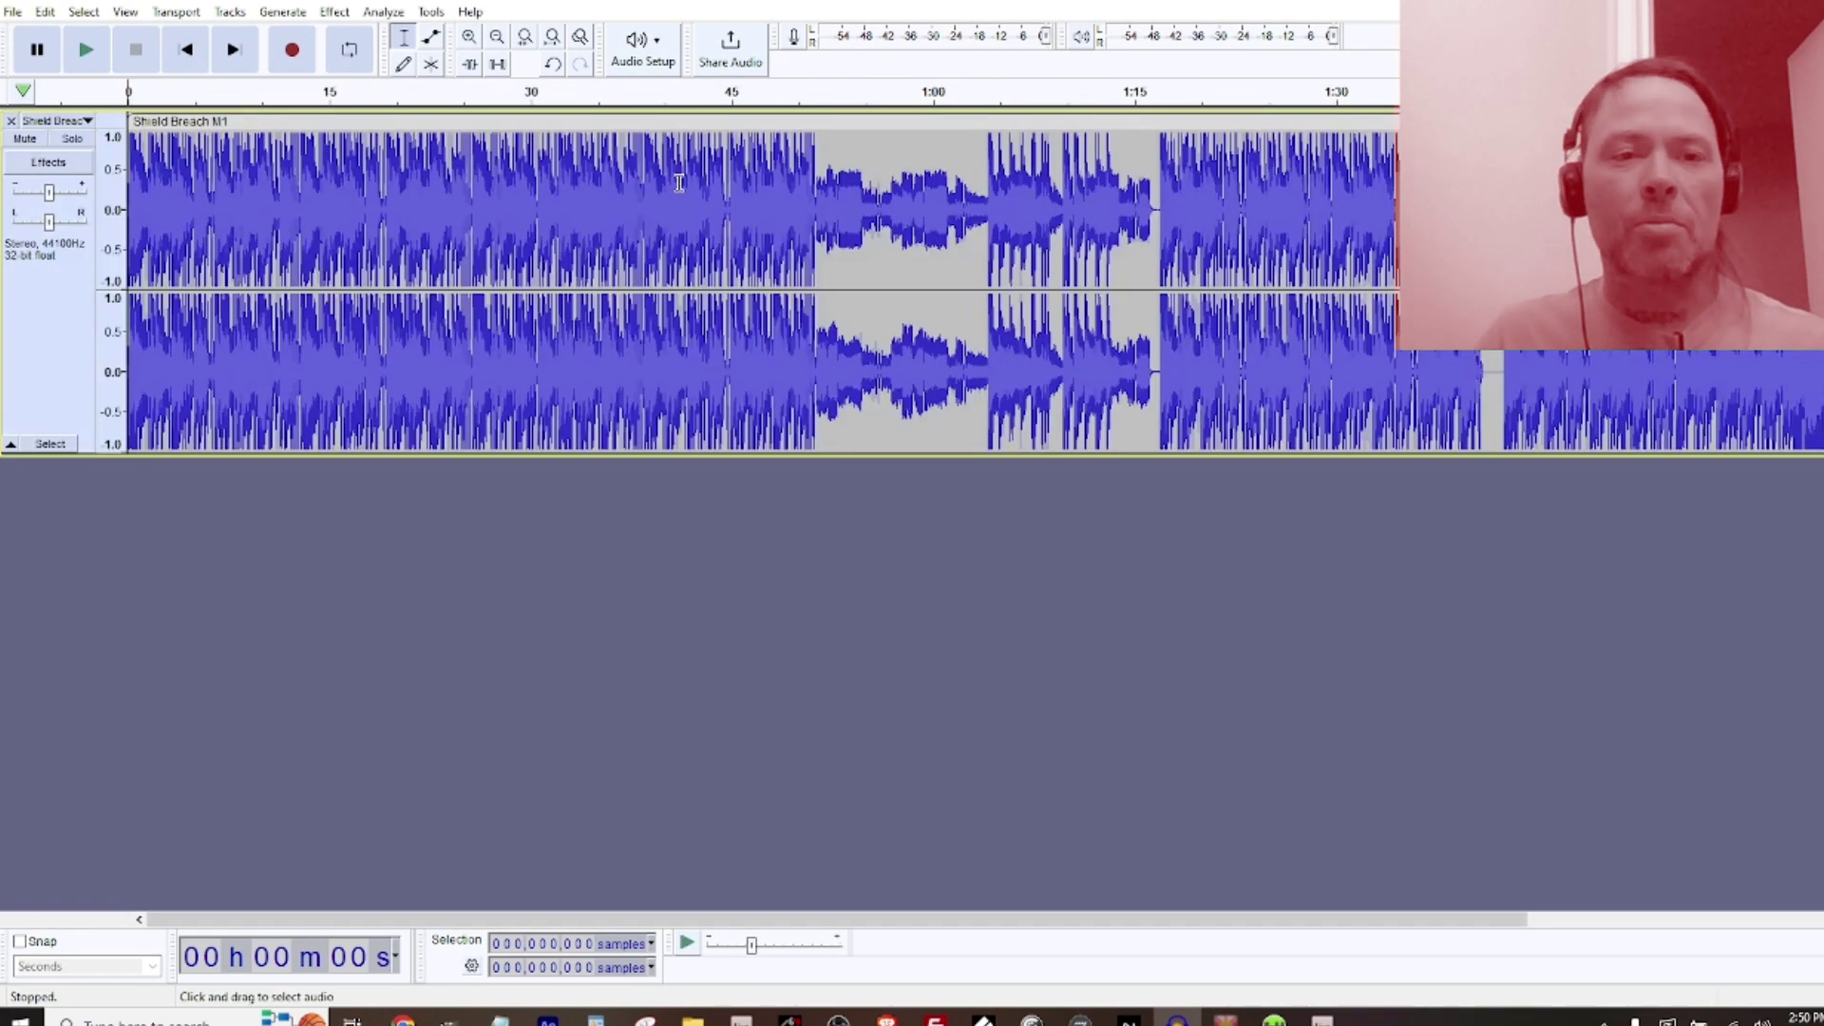
# Play Shield Breach M1 from about 21.6 s, then stop playback
pyautogui.click(419, 197)
pyautogui.press('space')
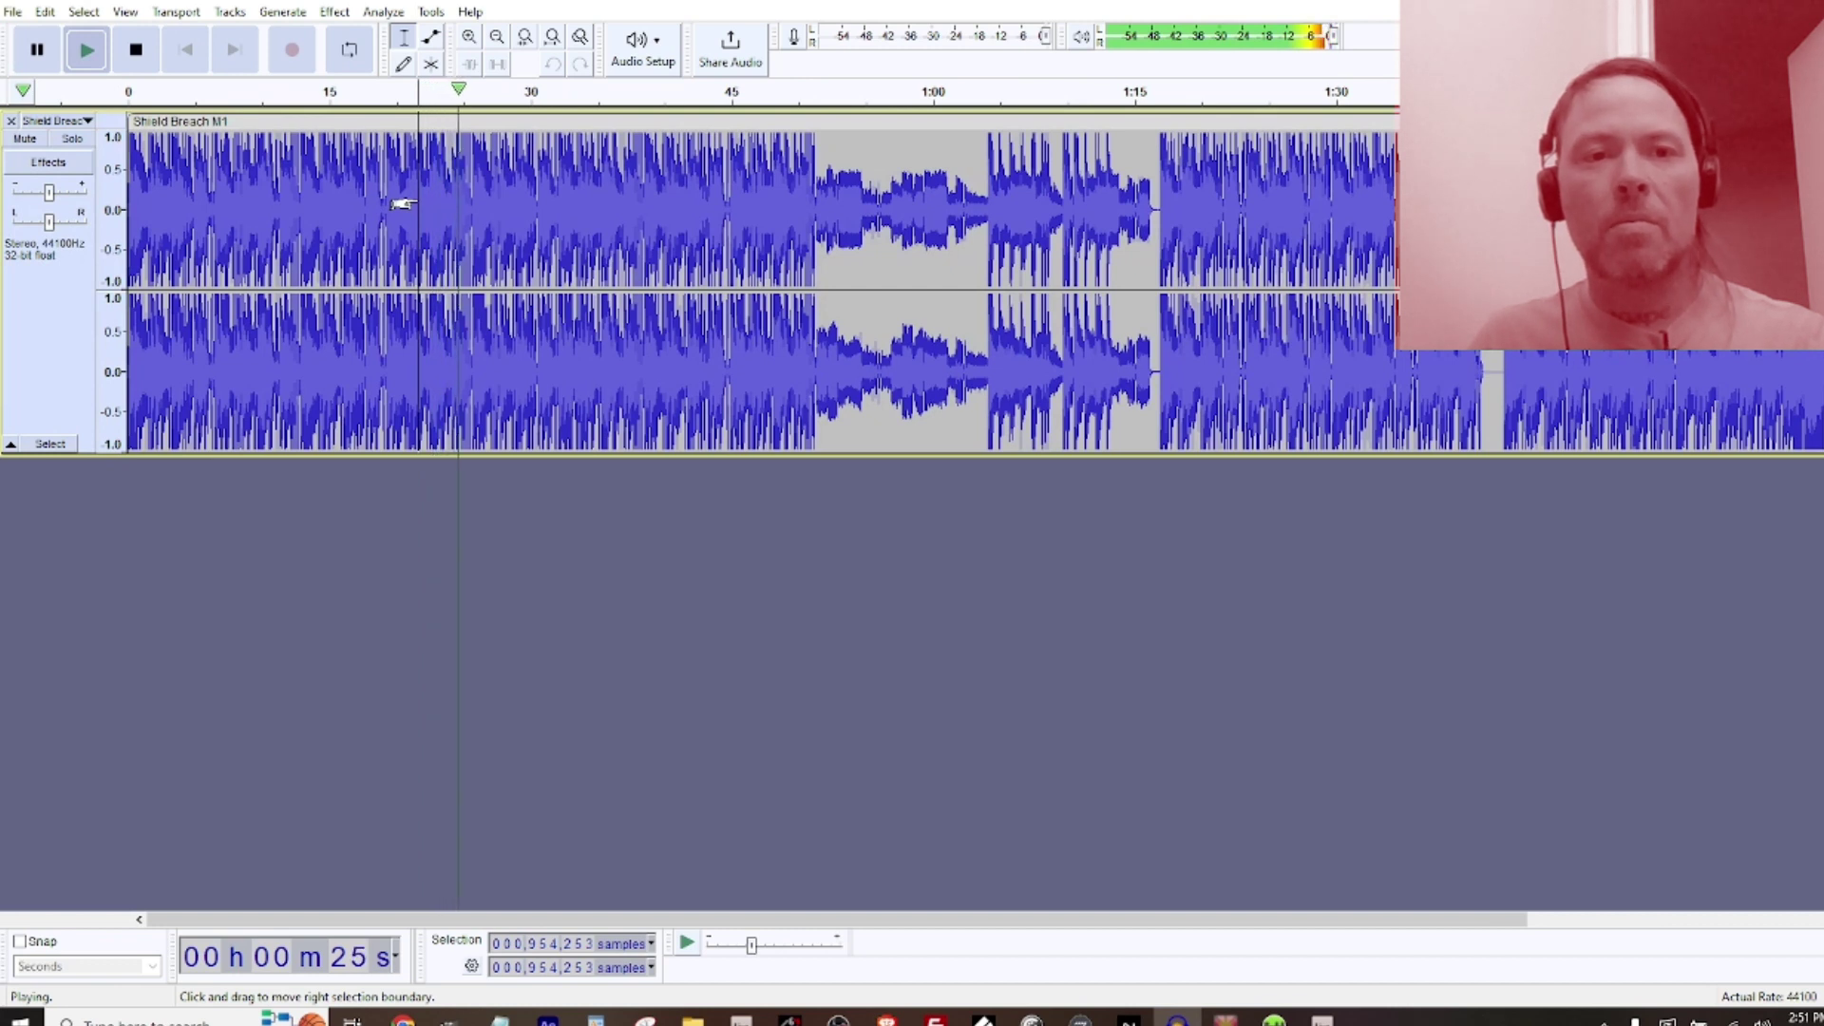
pyautogui.press('space')
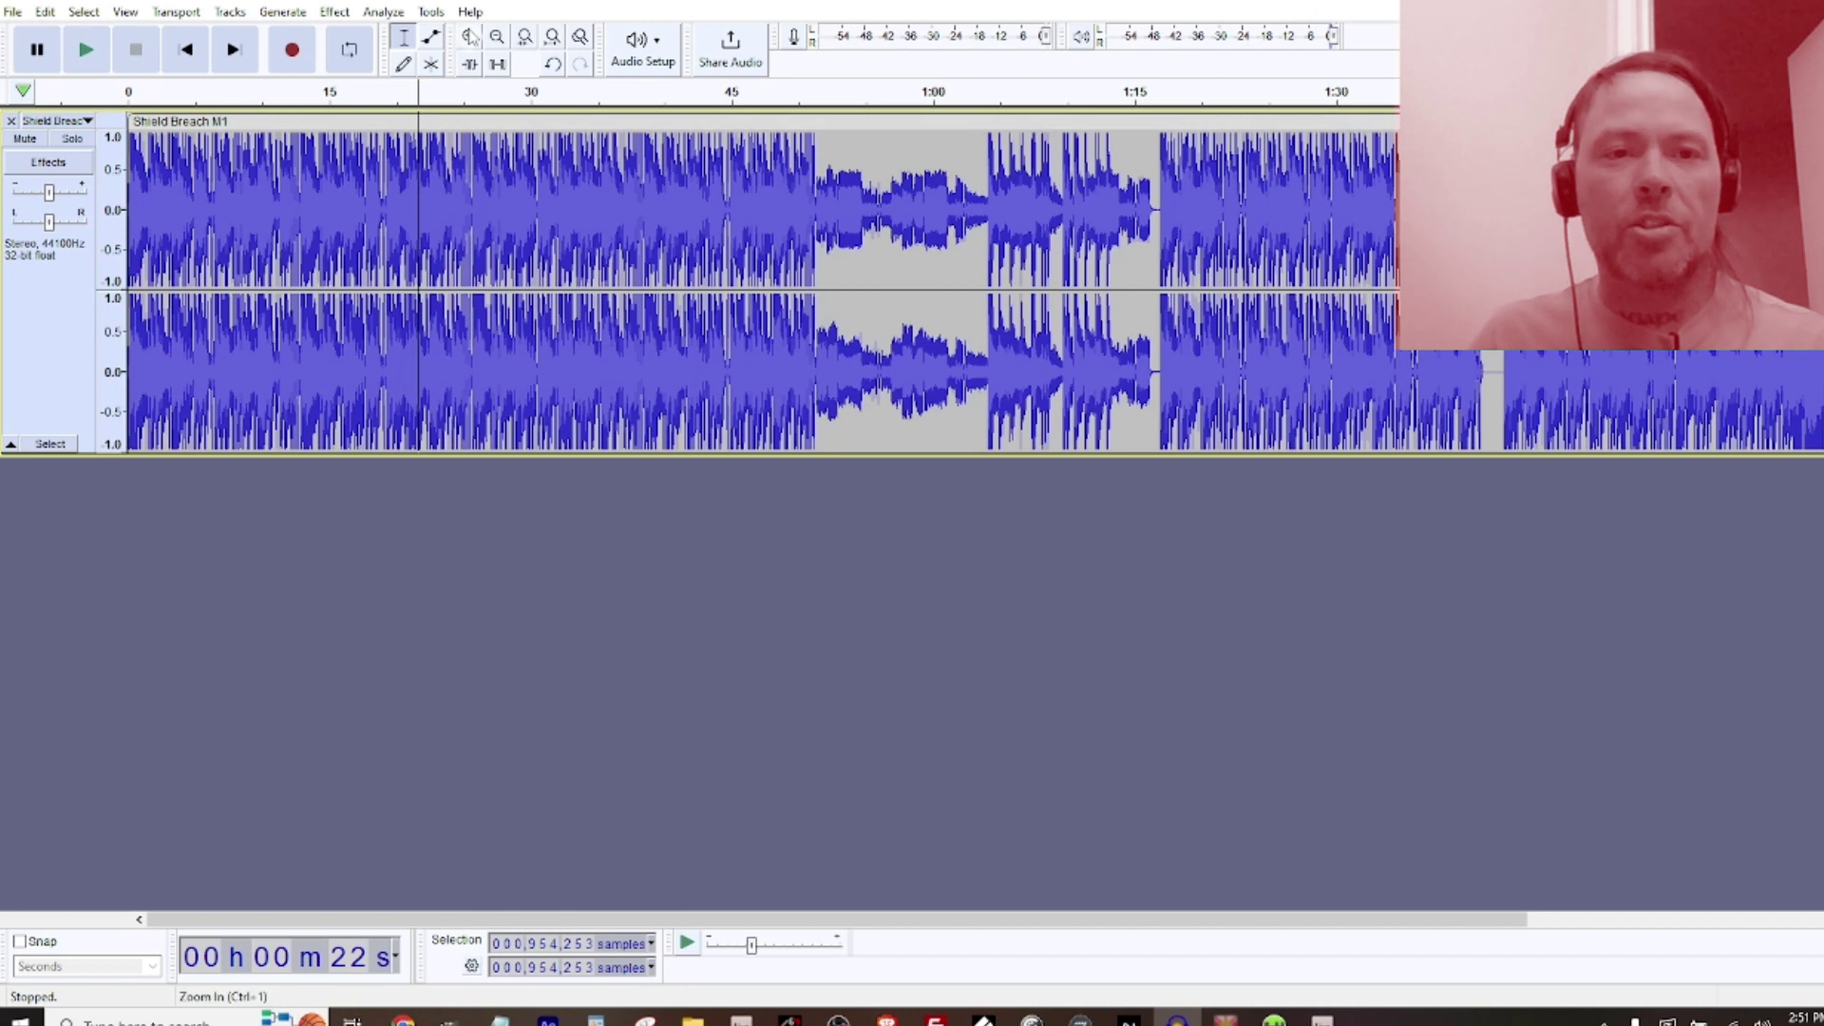
# Zoom in four times until single wave cycles around 21.5 s are visible
pyautogui.click(469, 36)
pyautogui.click(469, 36)
pyautogui.click(469, 36)
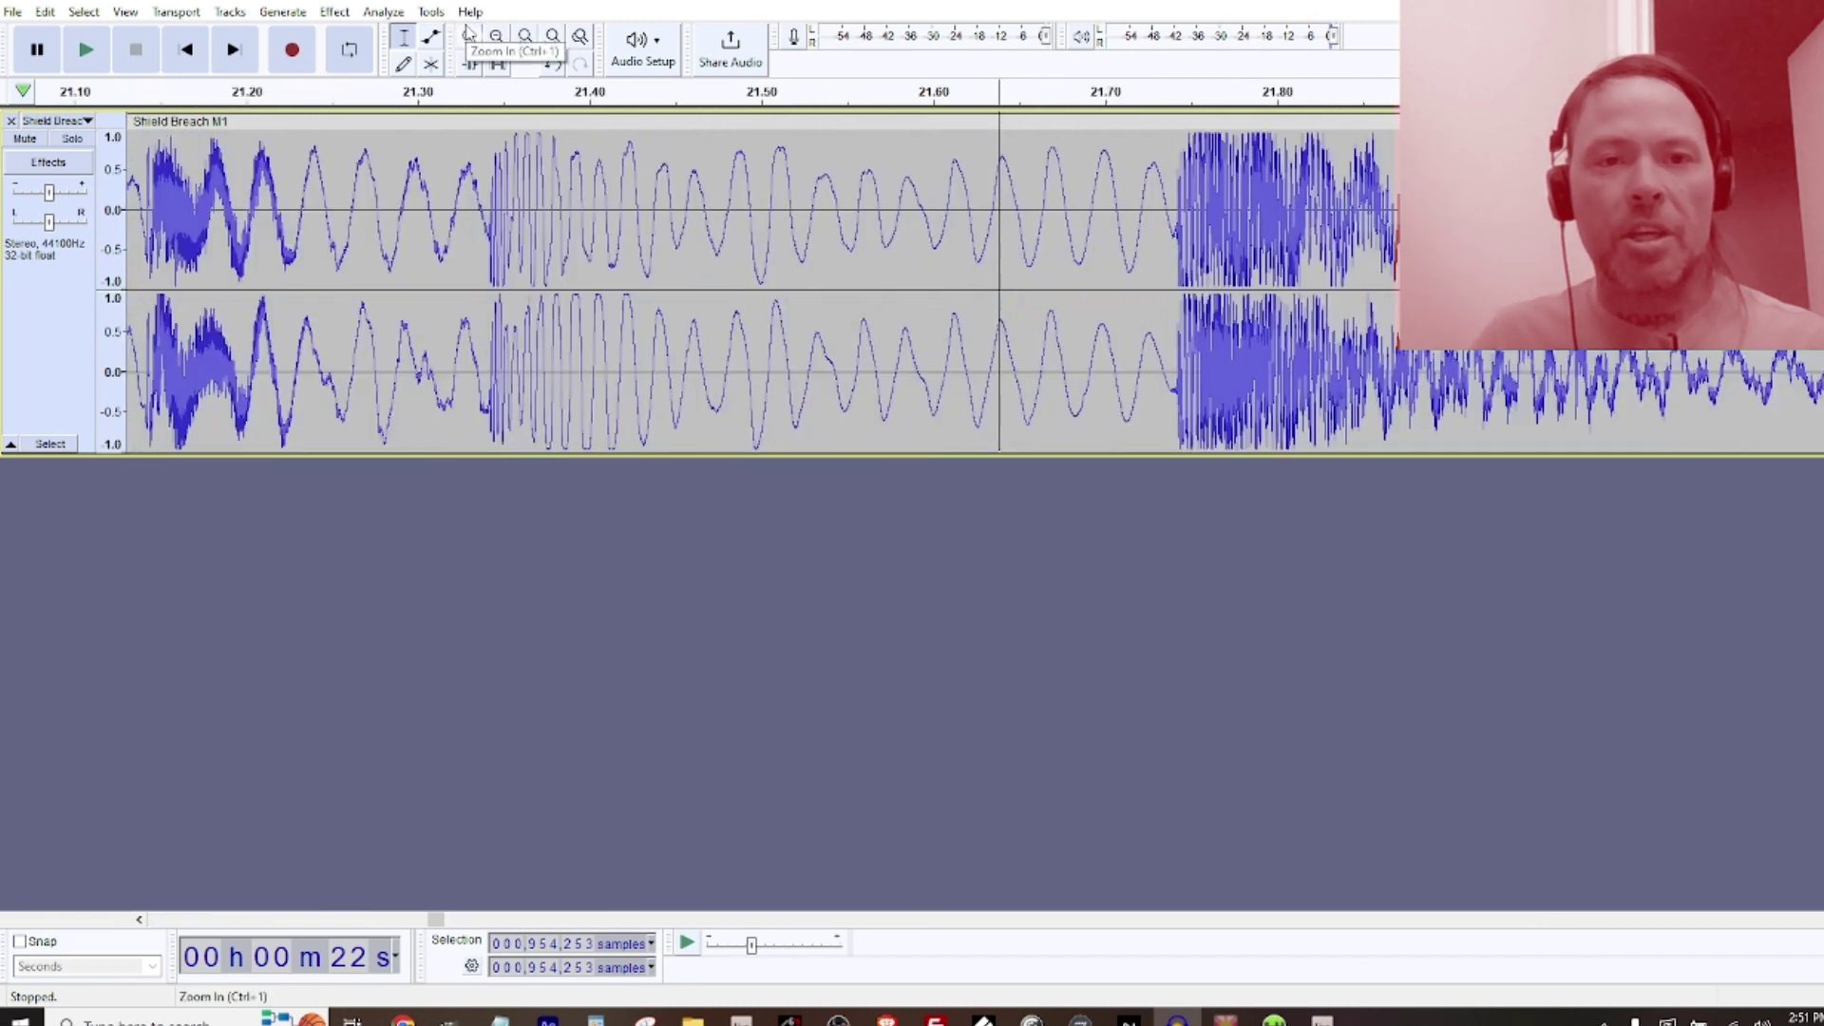
pyautogui.click(469, 36)
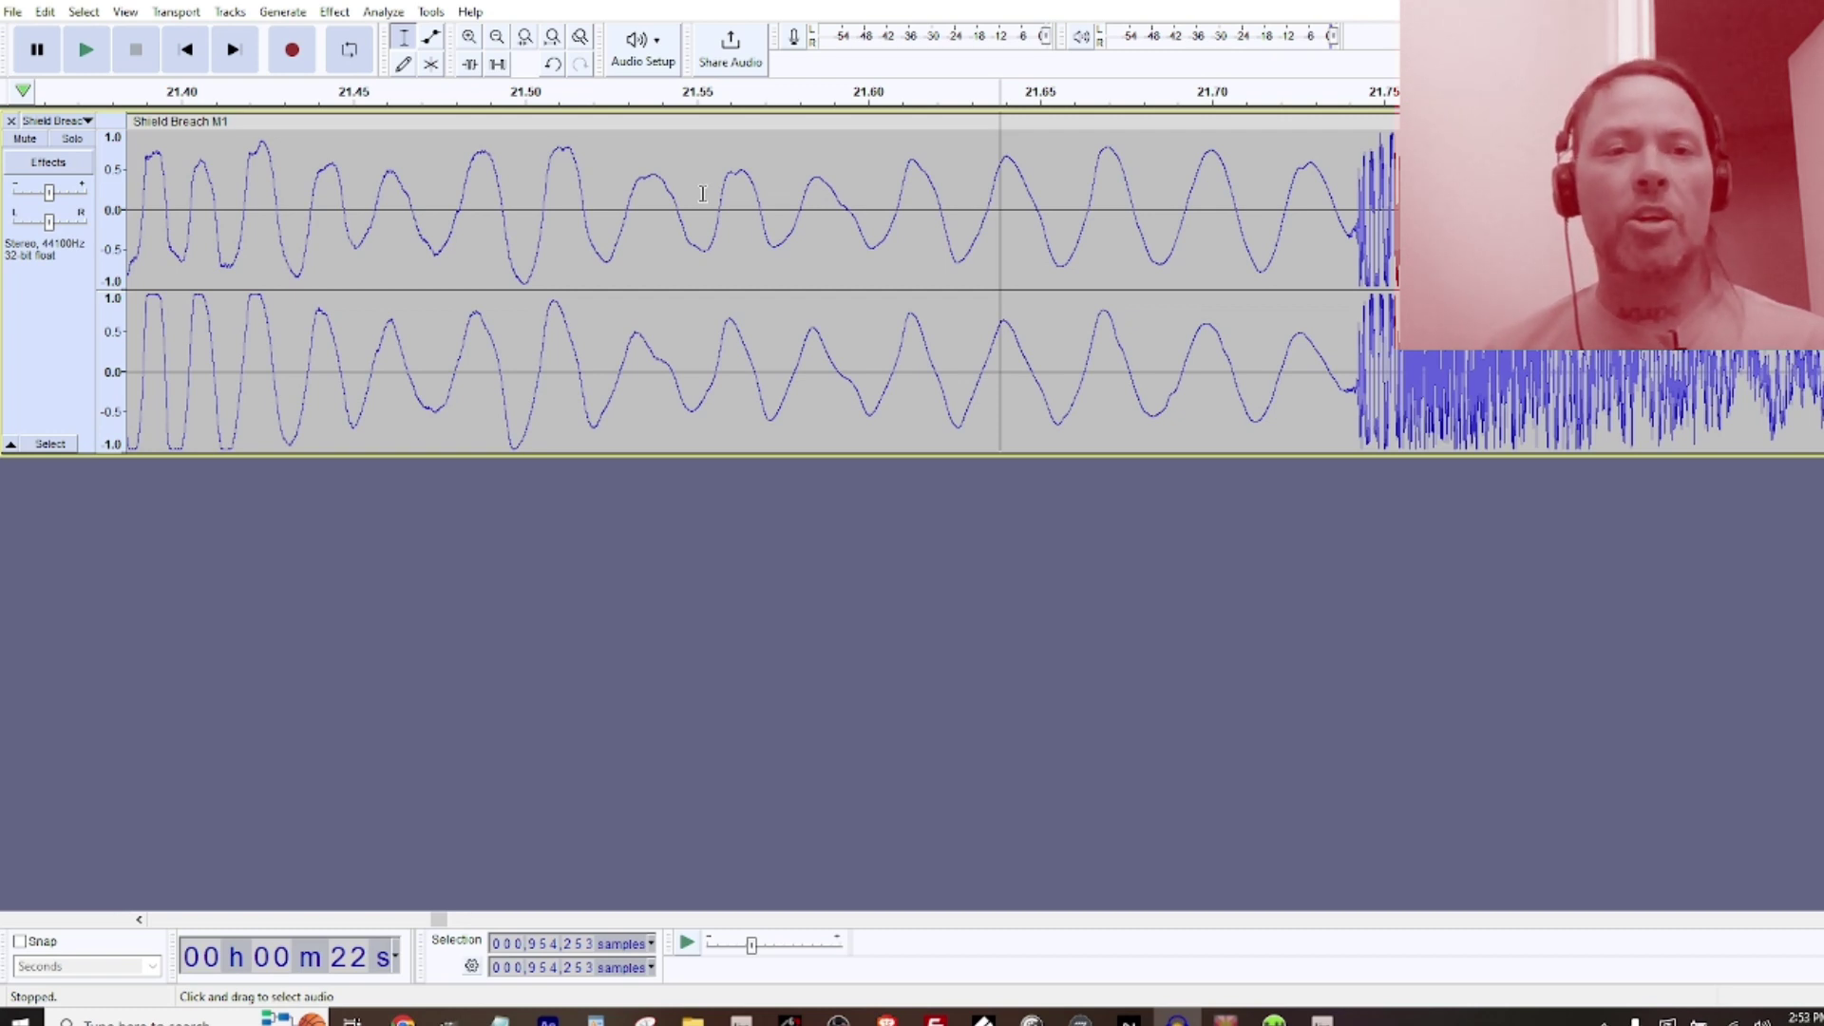
# Select the whole track, mix it from stereo to mono, and zoom out to about 18–23 s
pyautogui.click(650, 191)
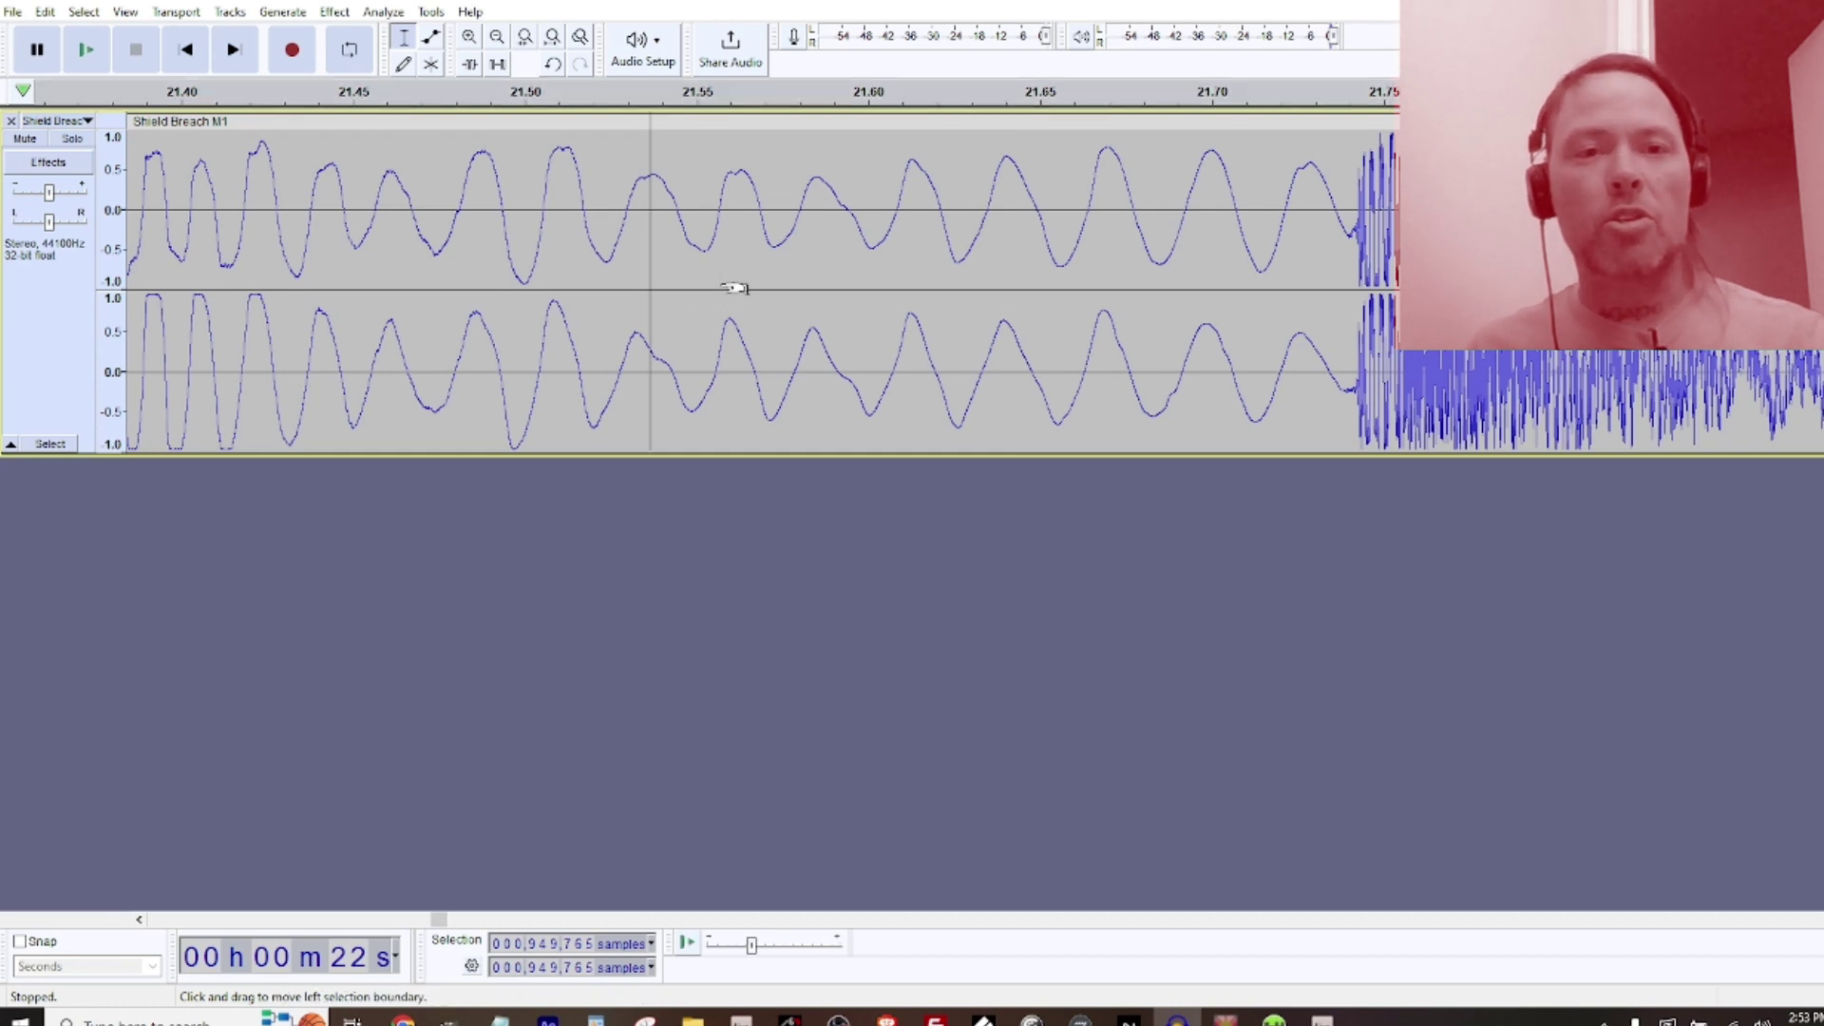
pyautogui.hotkey('ctrl', 'a')
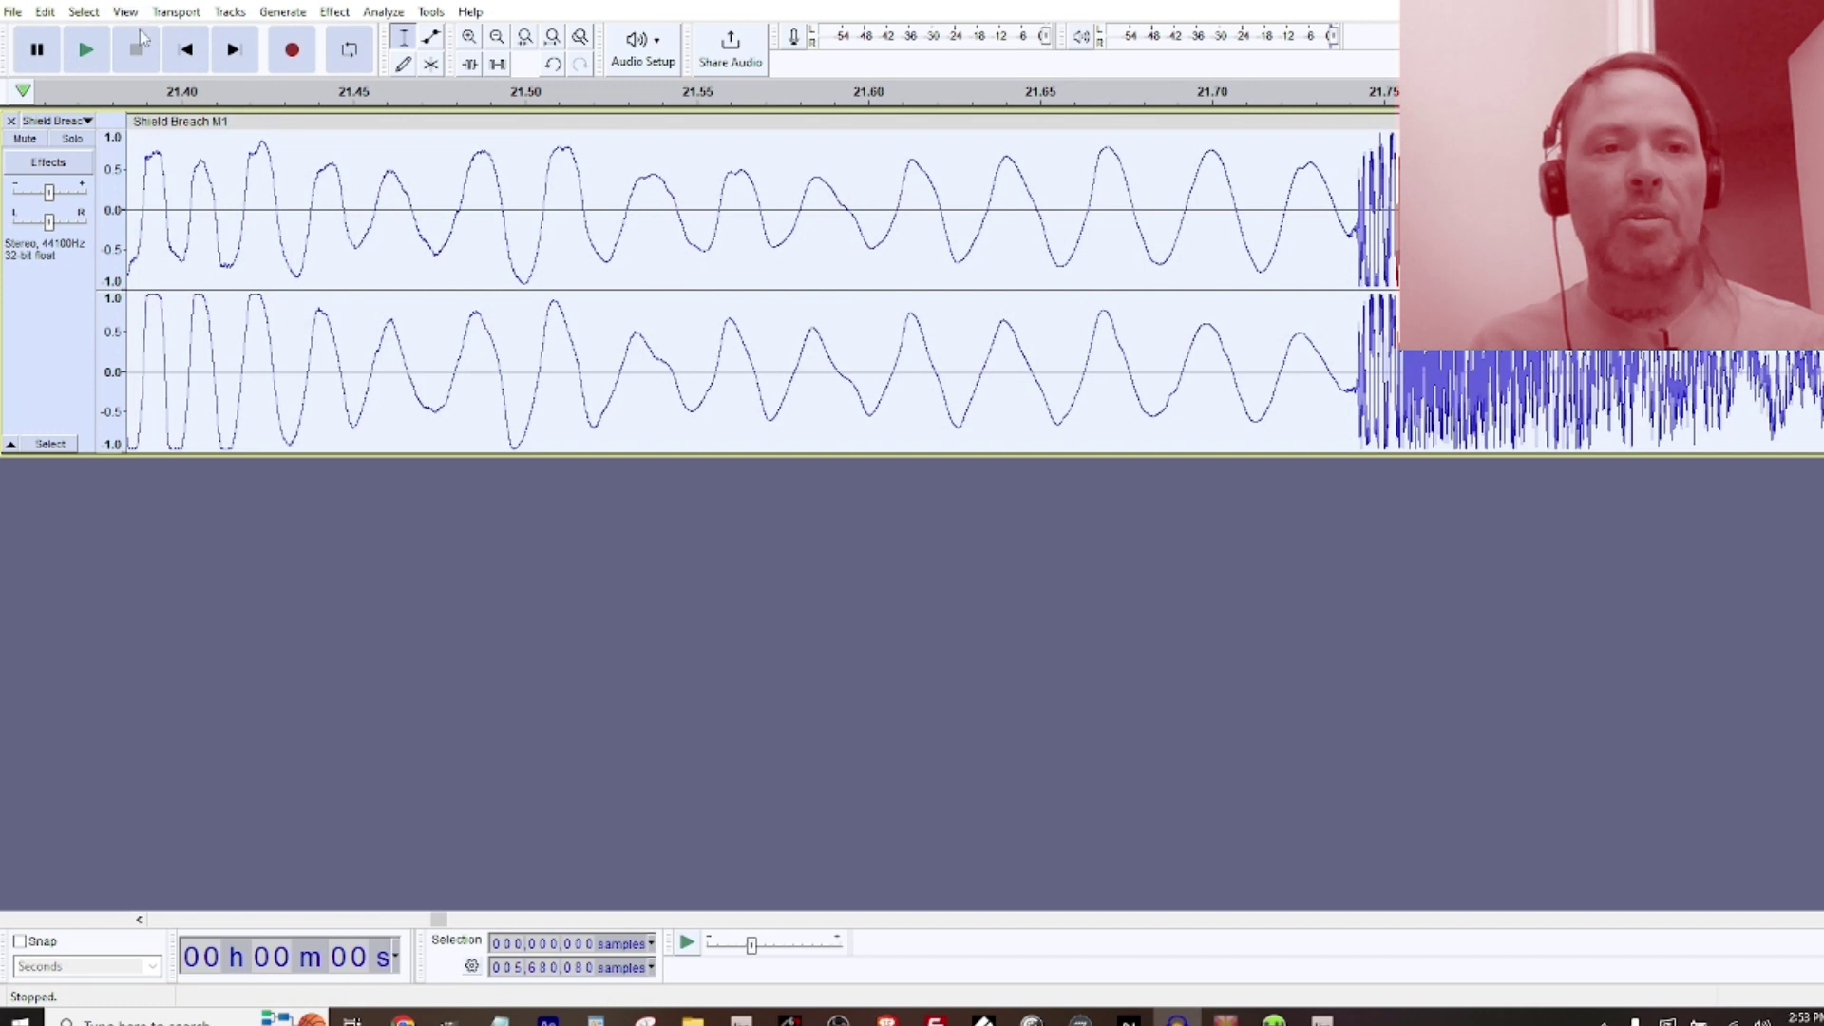
pyautogui.click(219, 16)
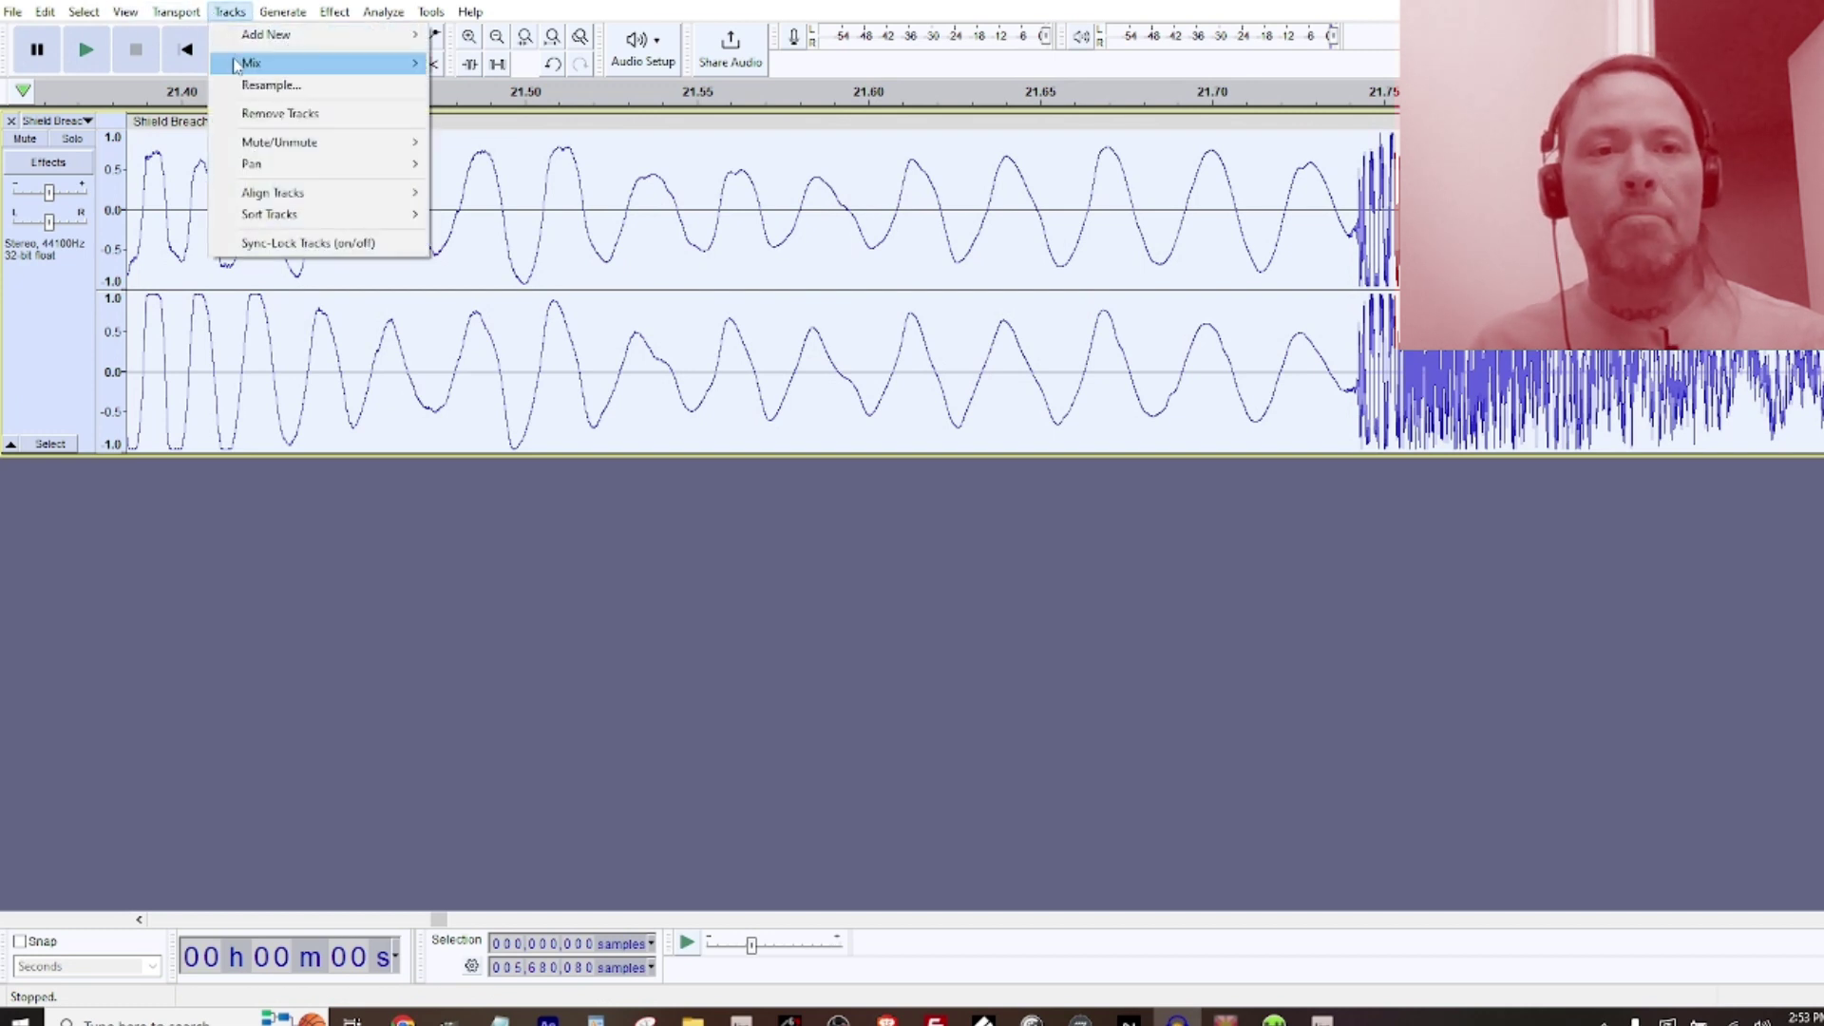
pyautogui.moveTo(252, 63)
pyautogui.click(470, 63)
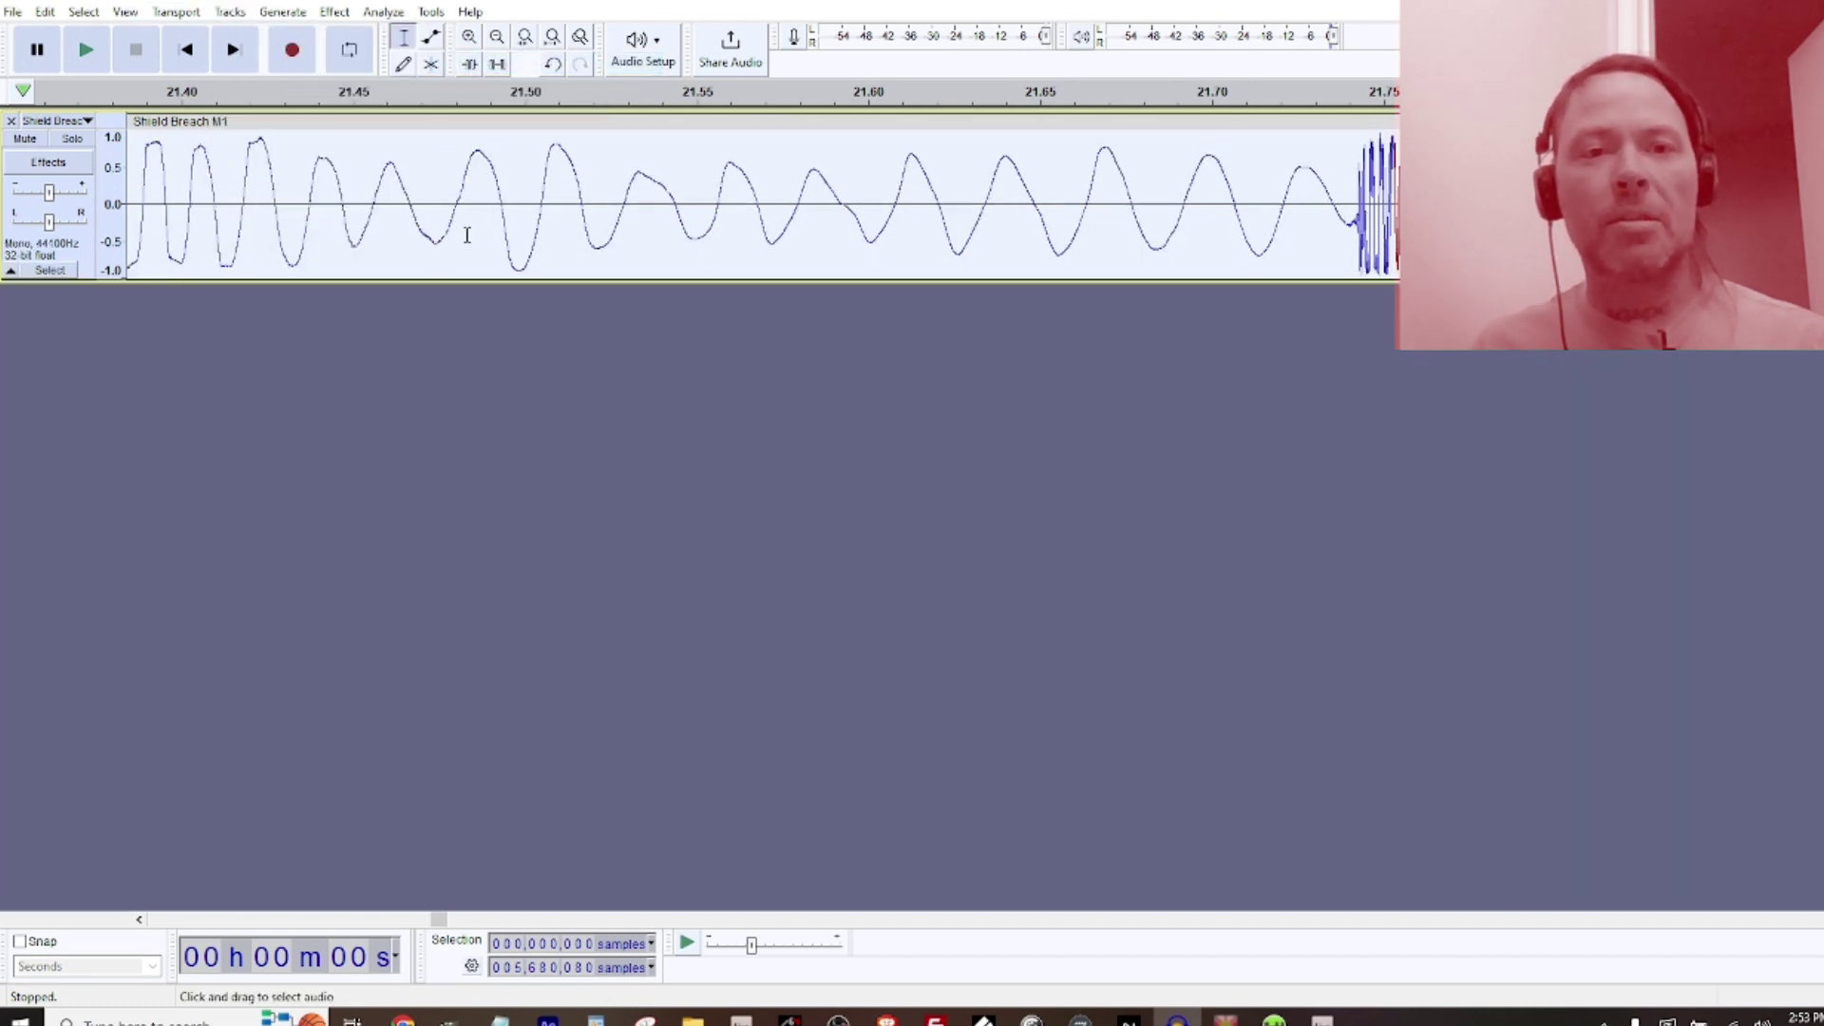
pyautogui.click(496, 38)
pyautogui.click(496, 38)
pyautogui.click(496, 38)
pyautogui.click(496, 38)
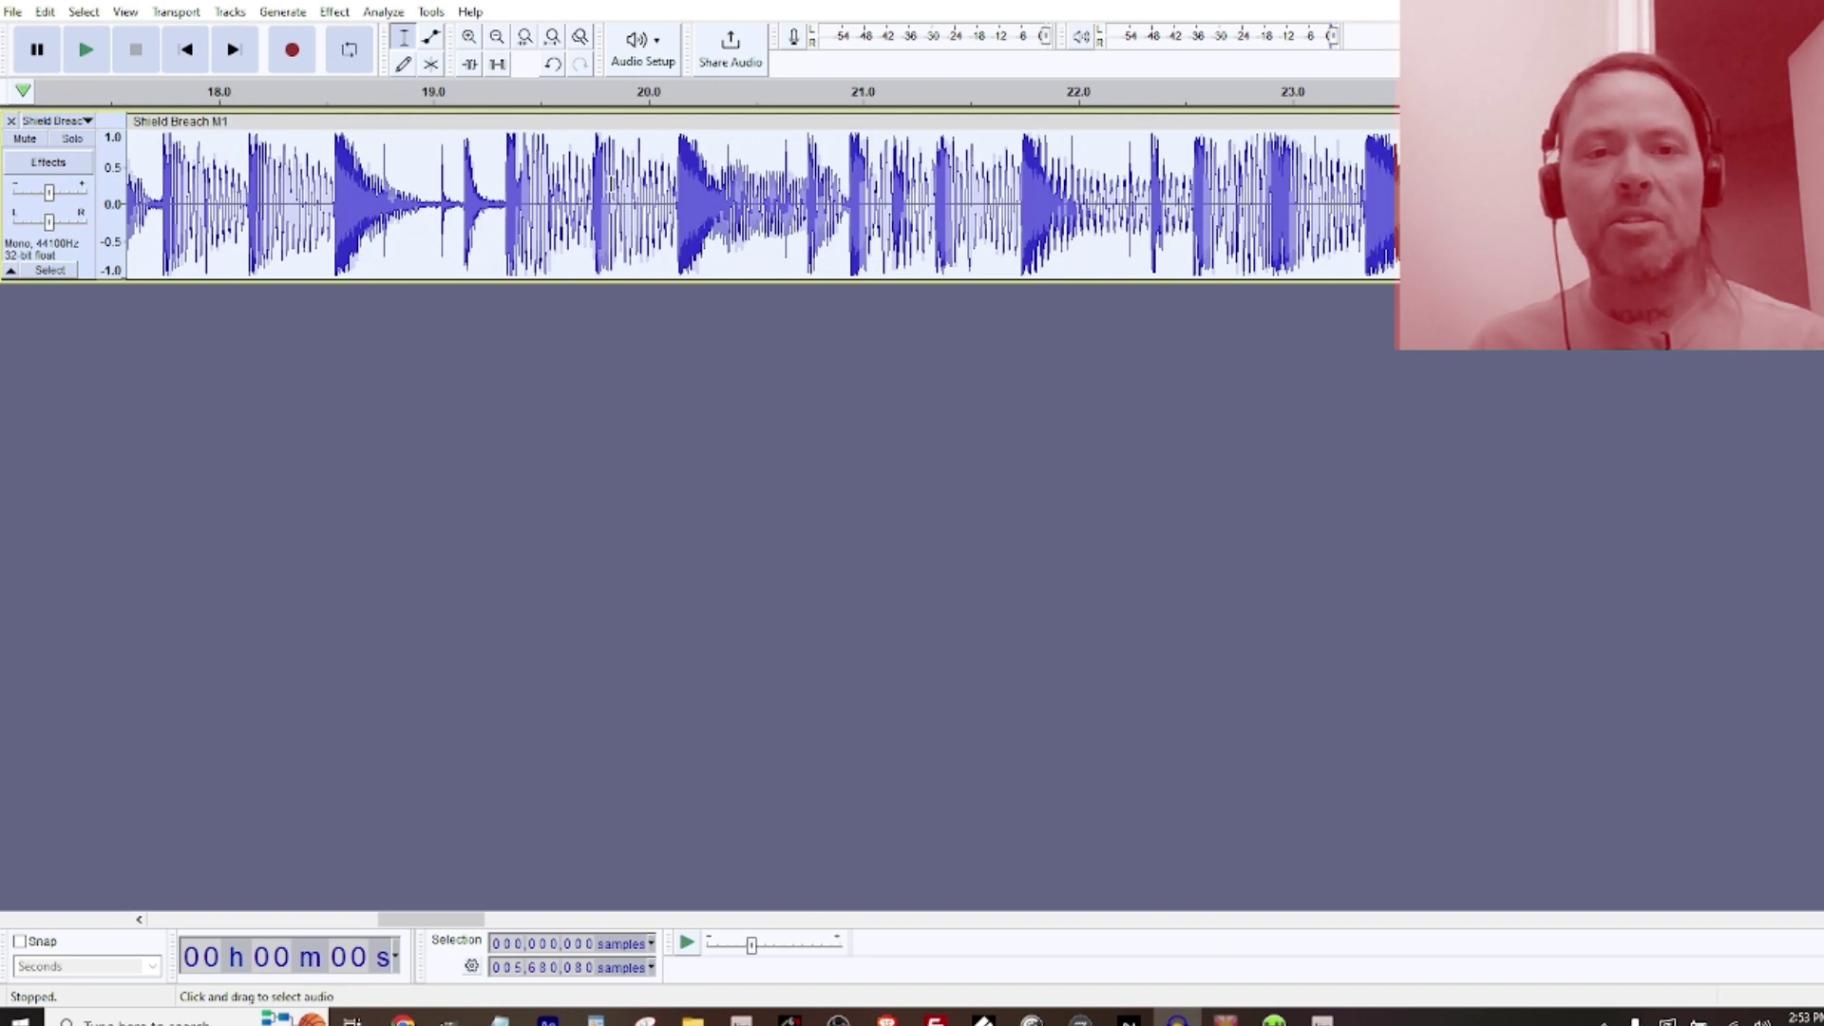
# Set the selection to samples 874,000–874,674, a single cycle near 19.82 s
pyautogui.click(613, 185)
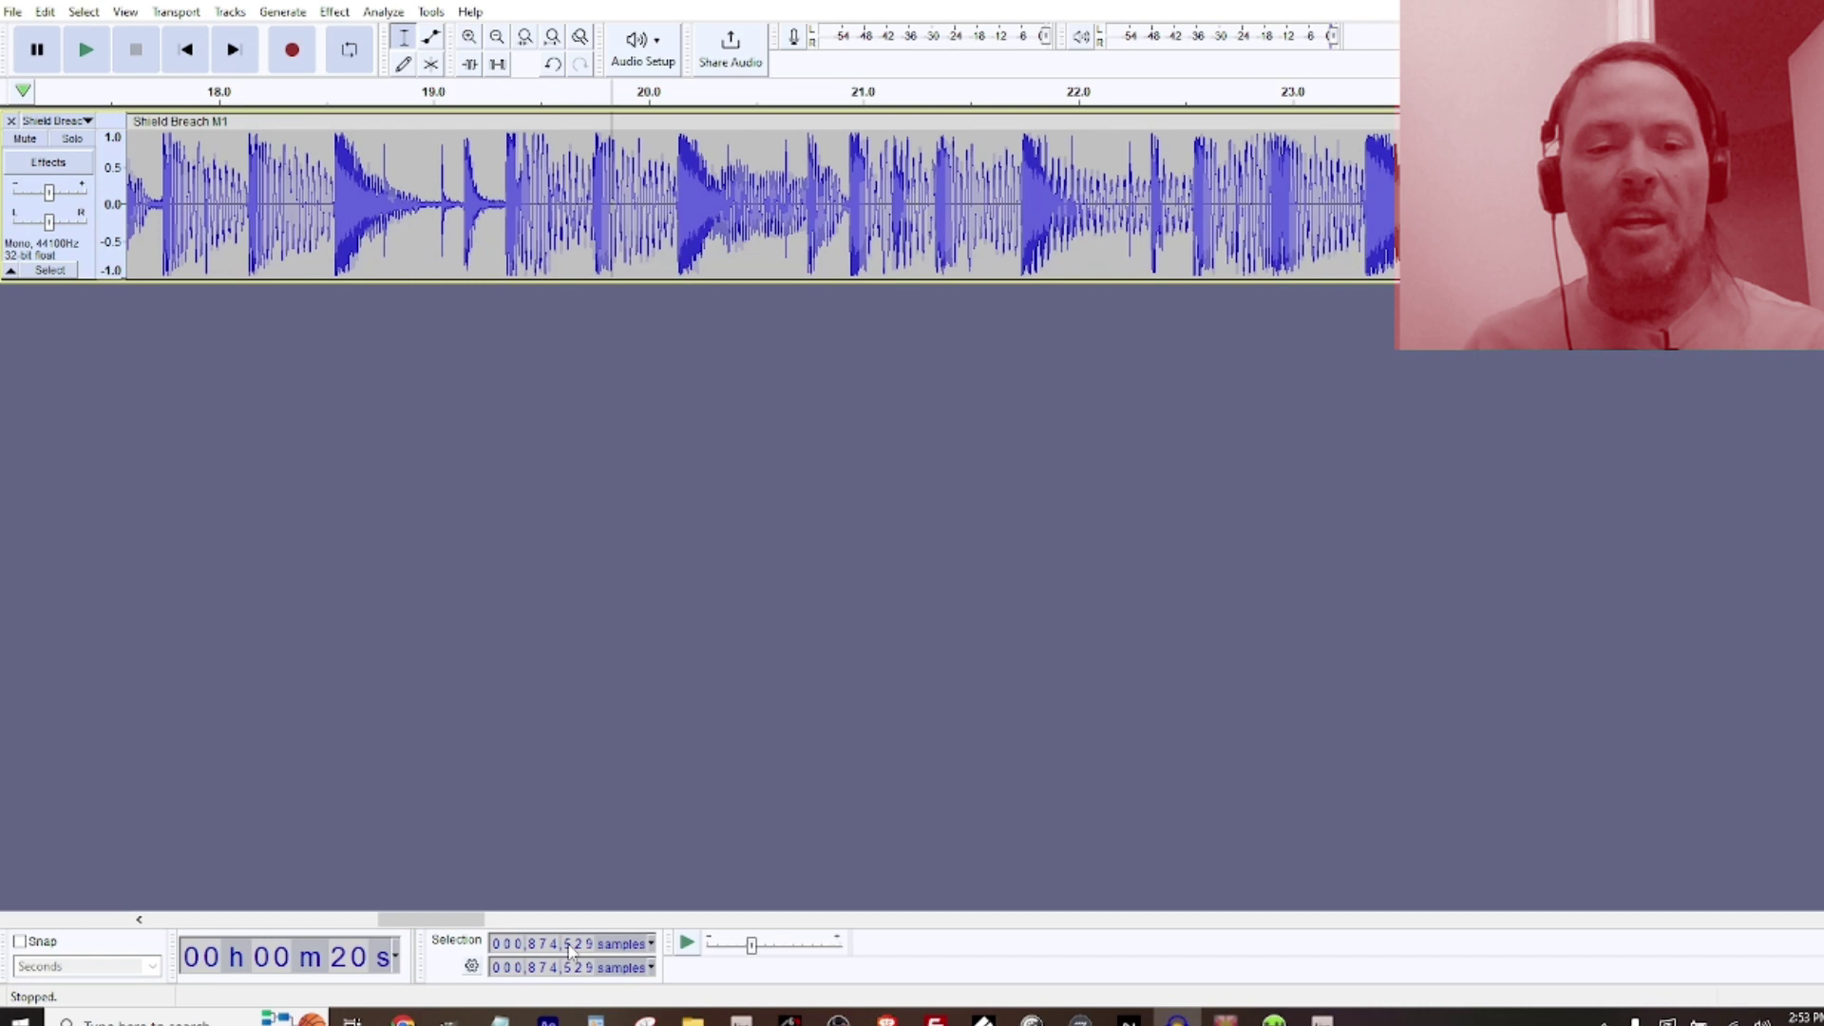
pyautogui.click(612, 943)
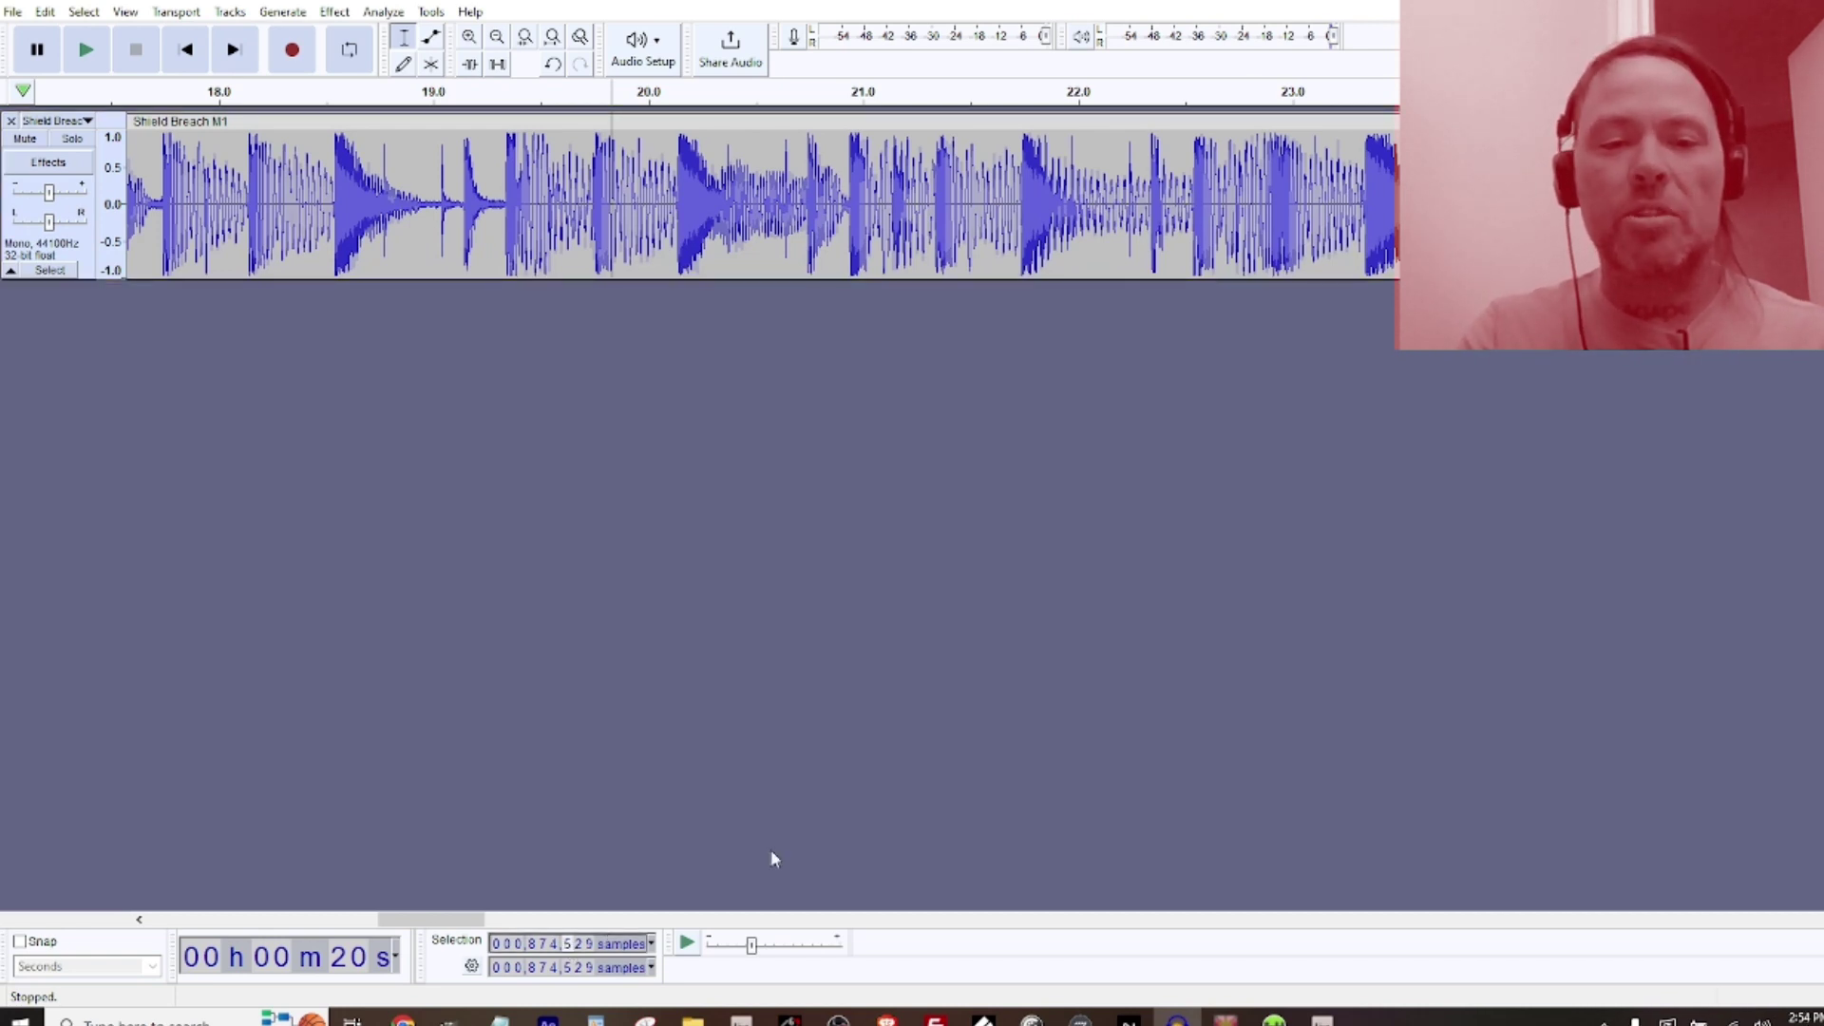
pyautogui.write('000')
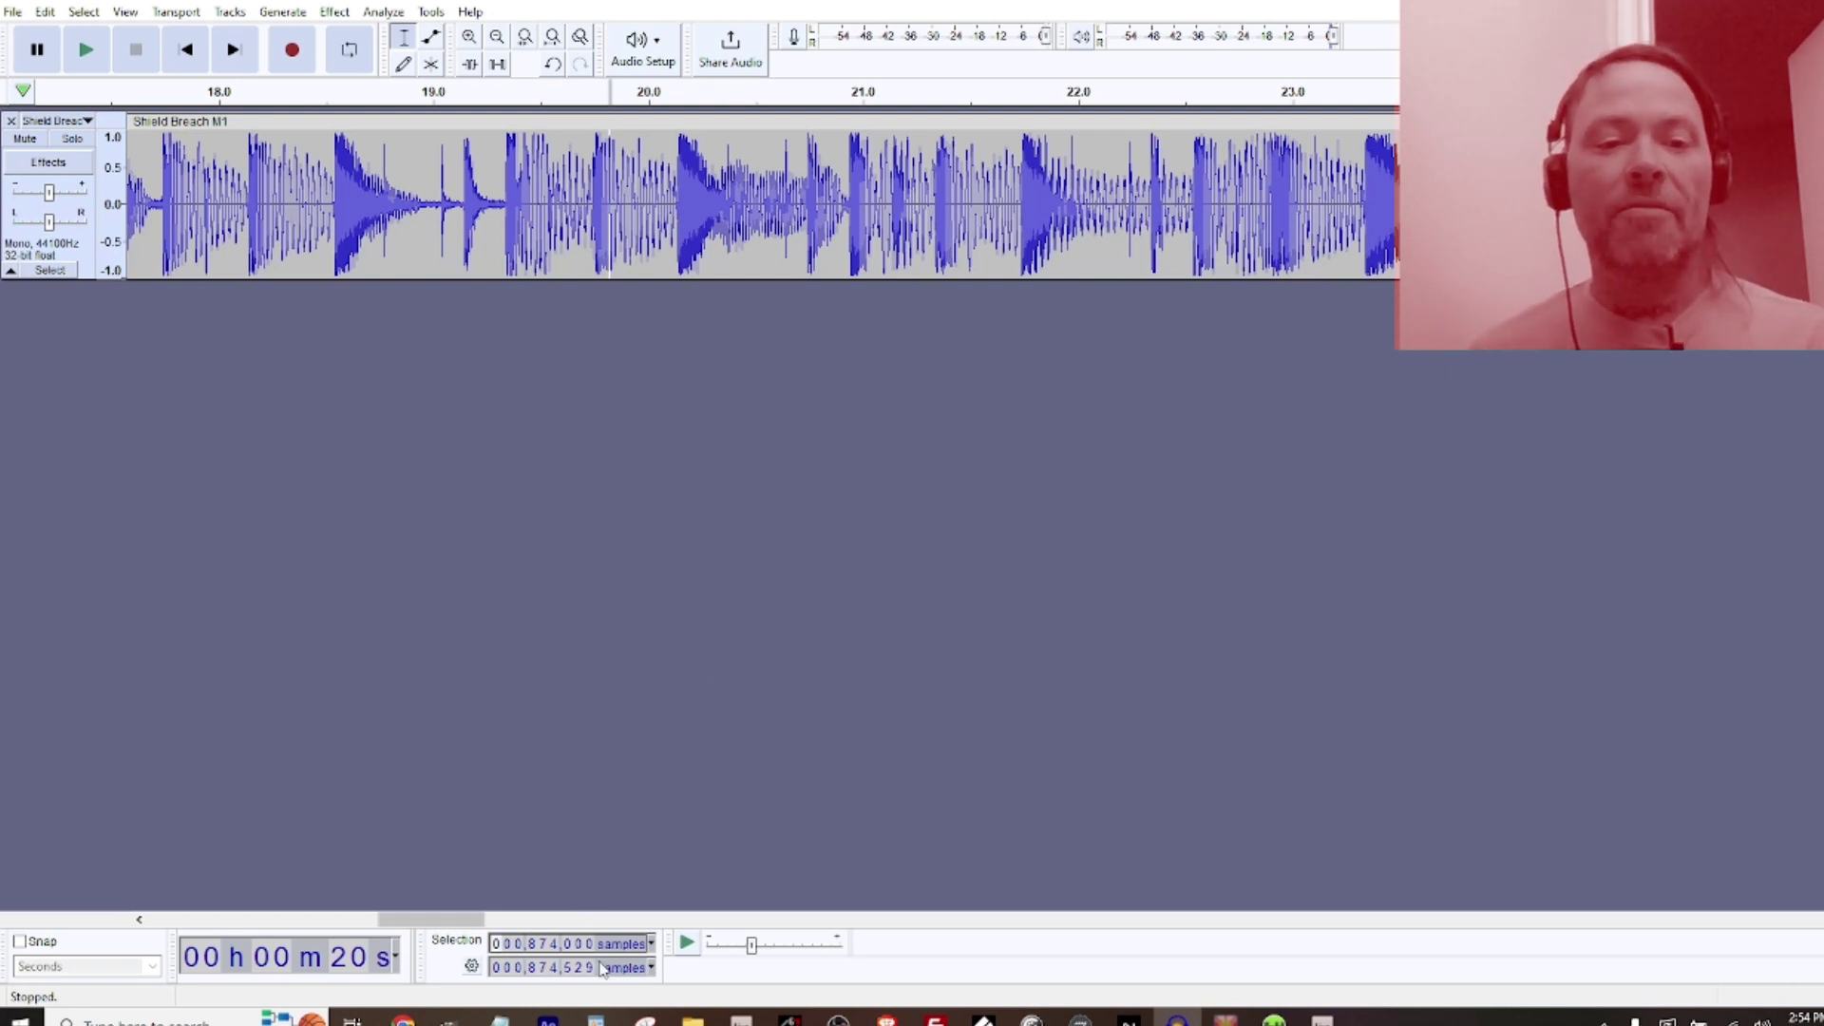
pyautogui.click(577, 969)
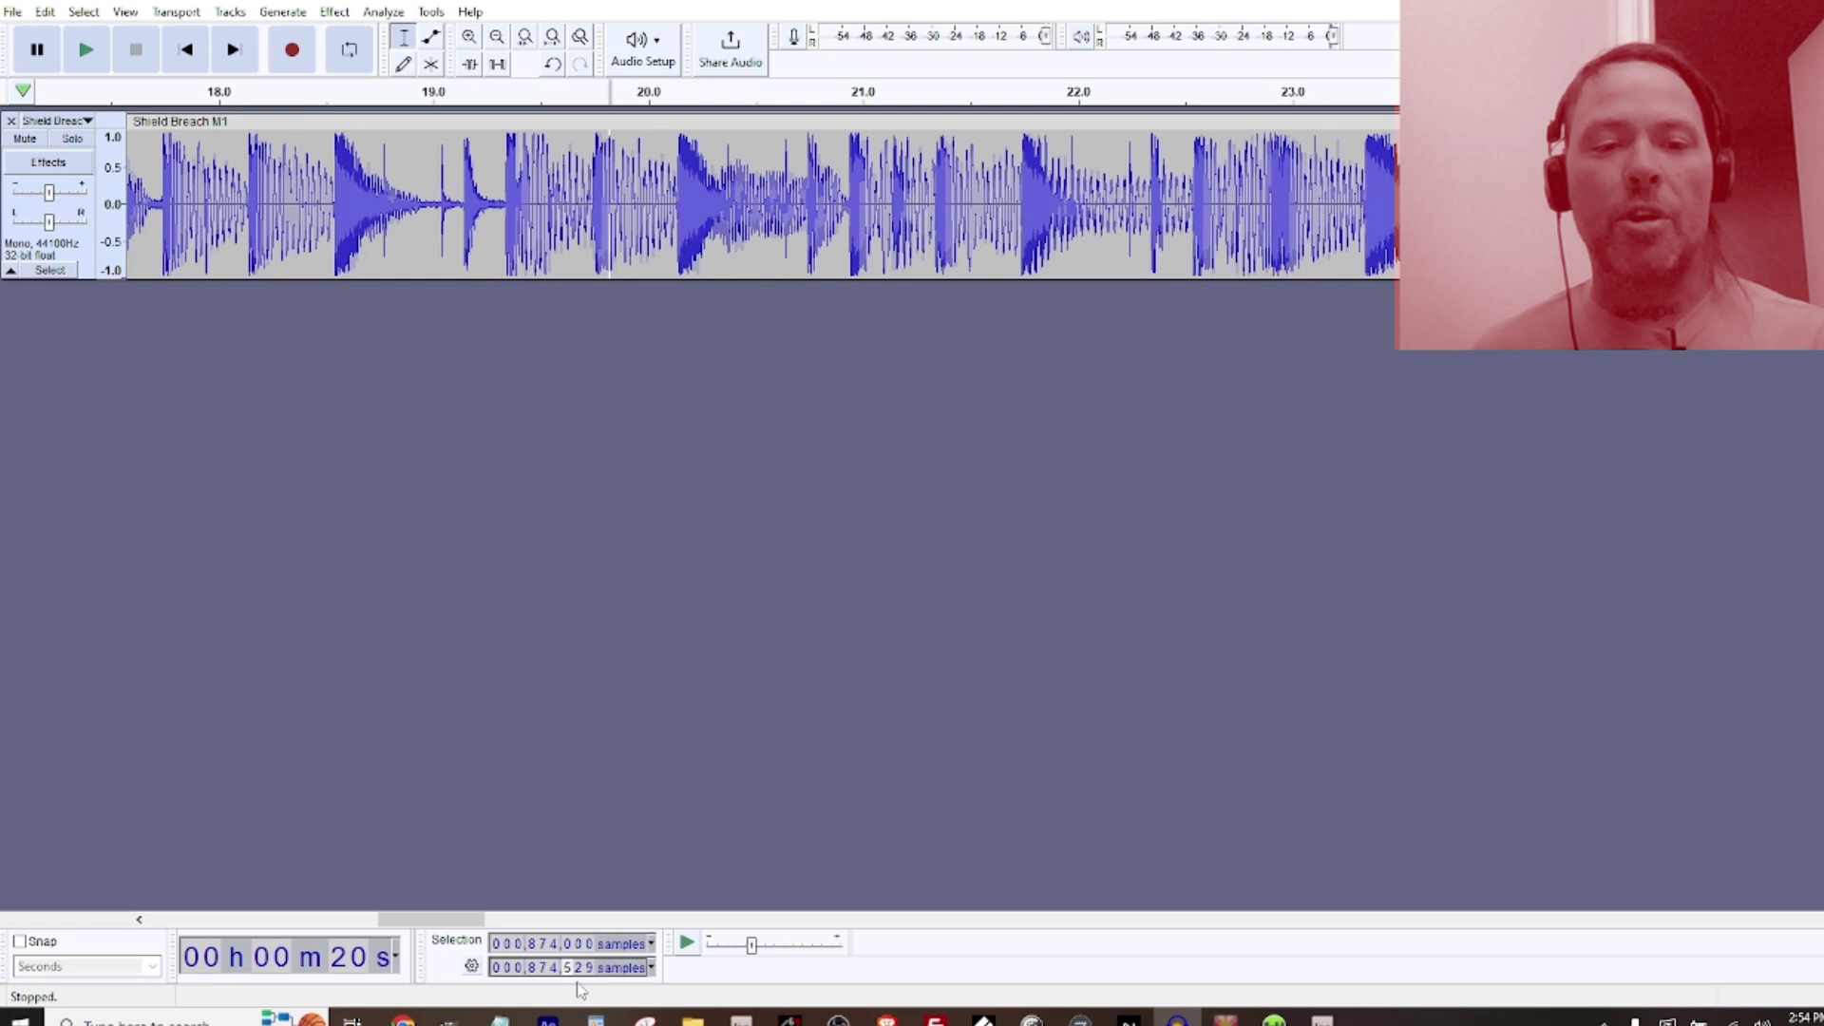
pyautogui.write('674')
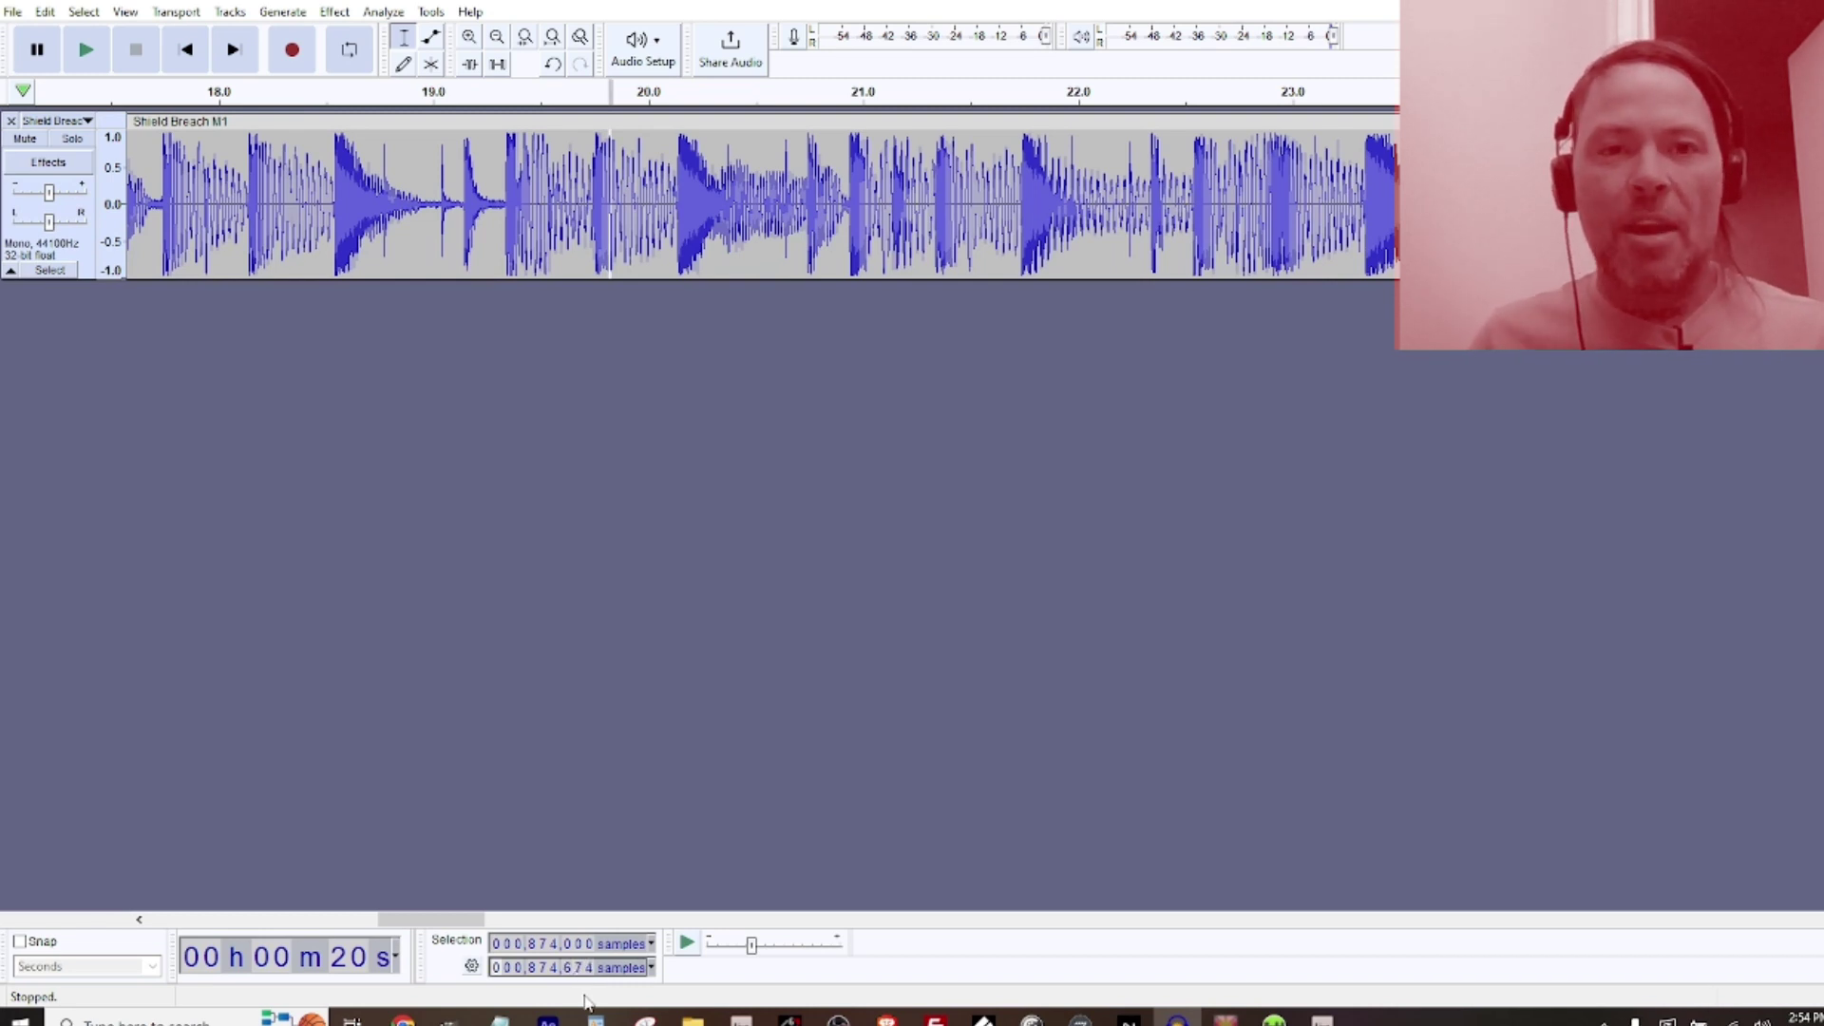
# Zoom in three times on the selected cycle
pyautogui.click(470, 37)
pyautogui.click(469, 37)
pyautogui.click(469, 37)
pyautogui.click(469, 37)
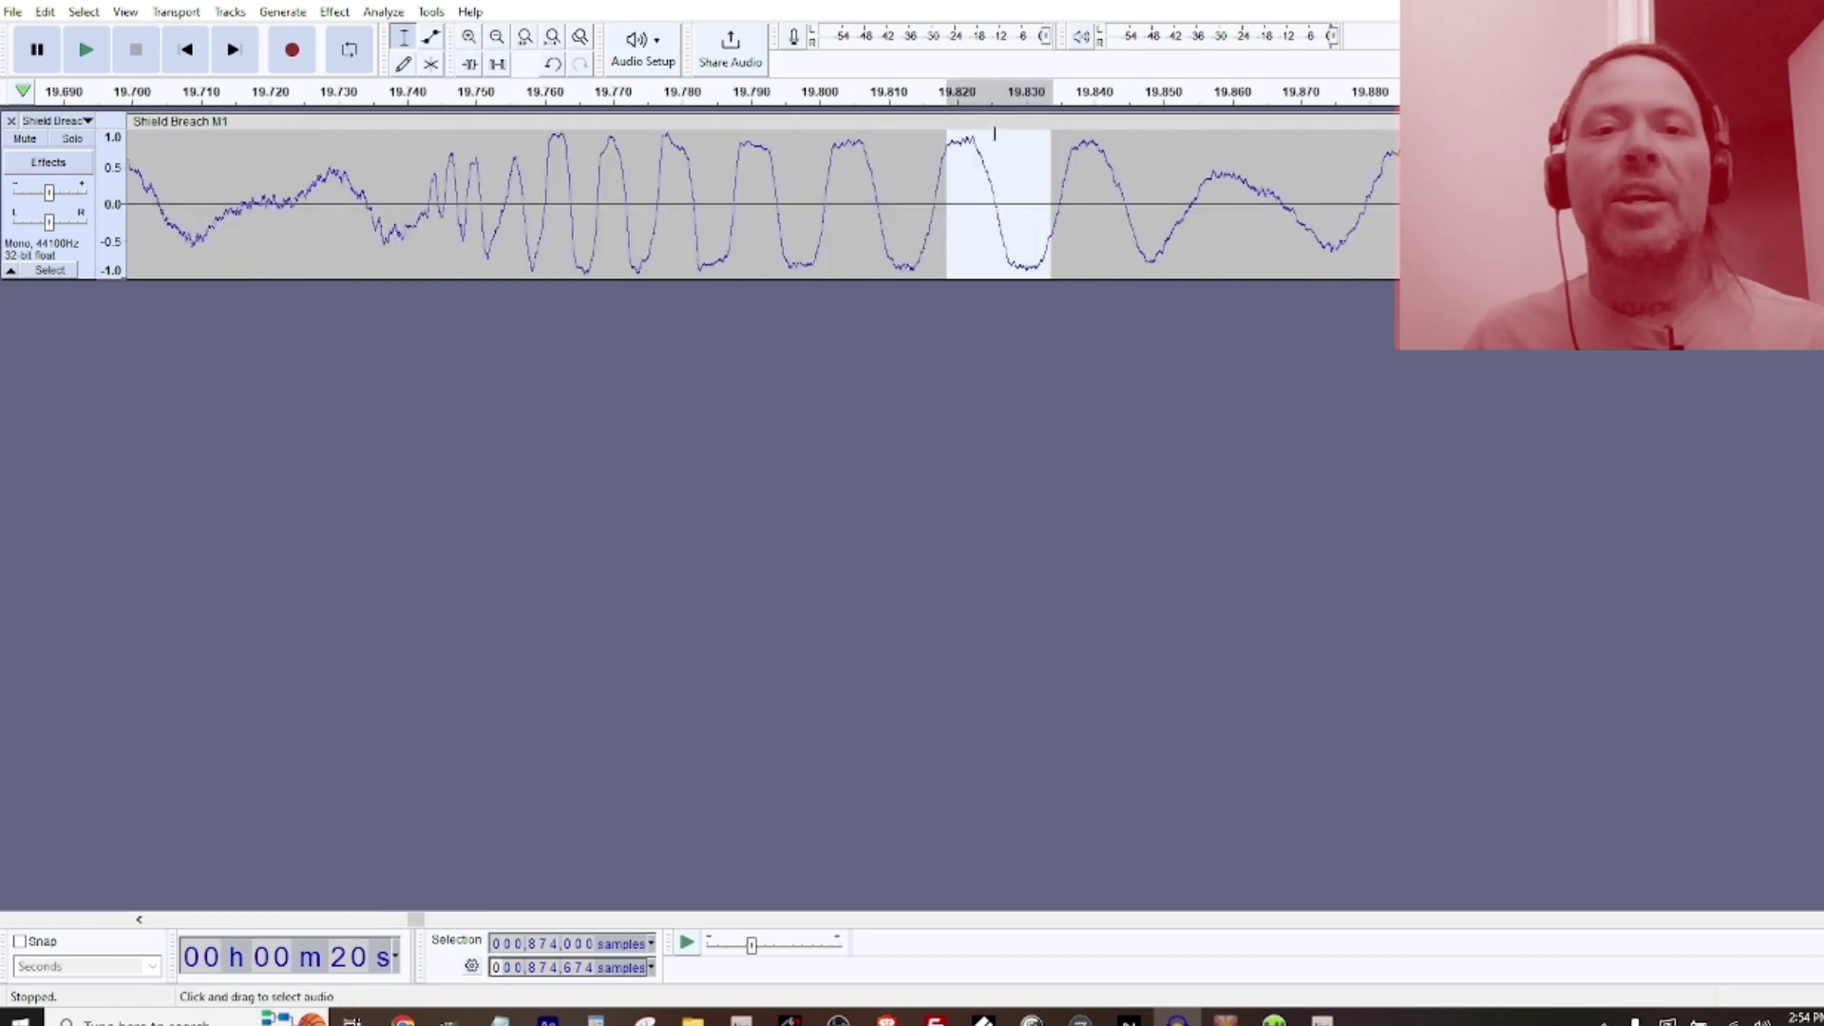
# Turn on Loop and play the 19.82 s cycle on repeat, then stop
pyautogui.click(359, 52)
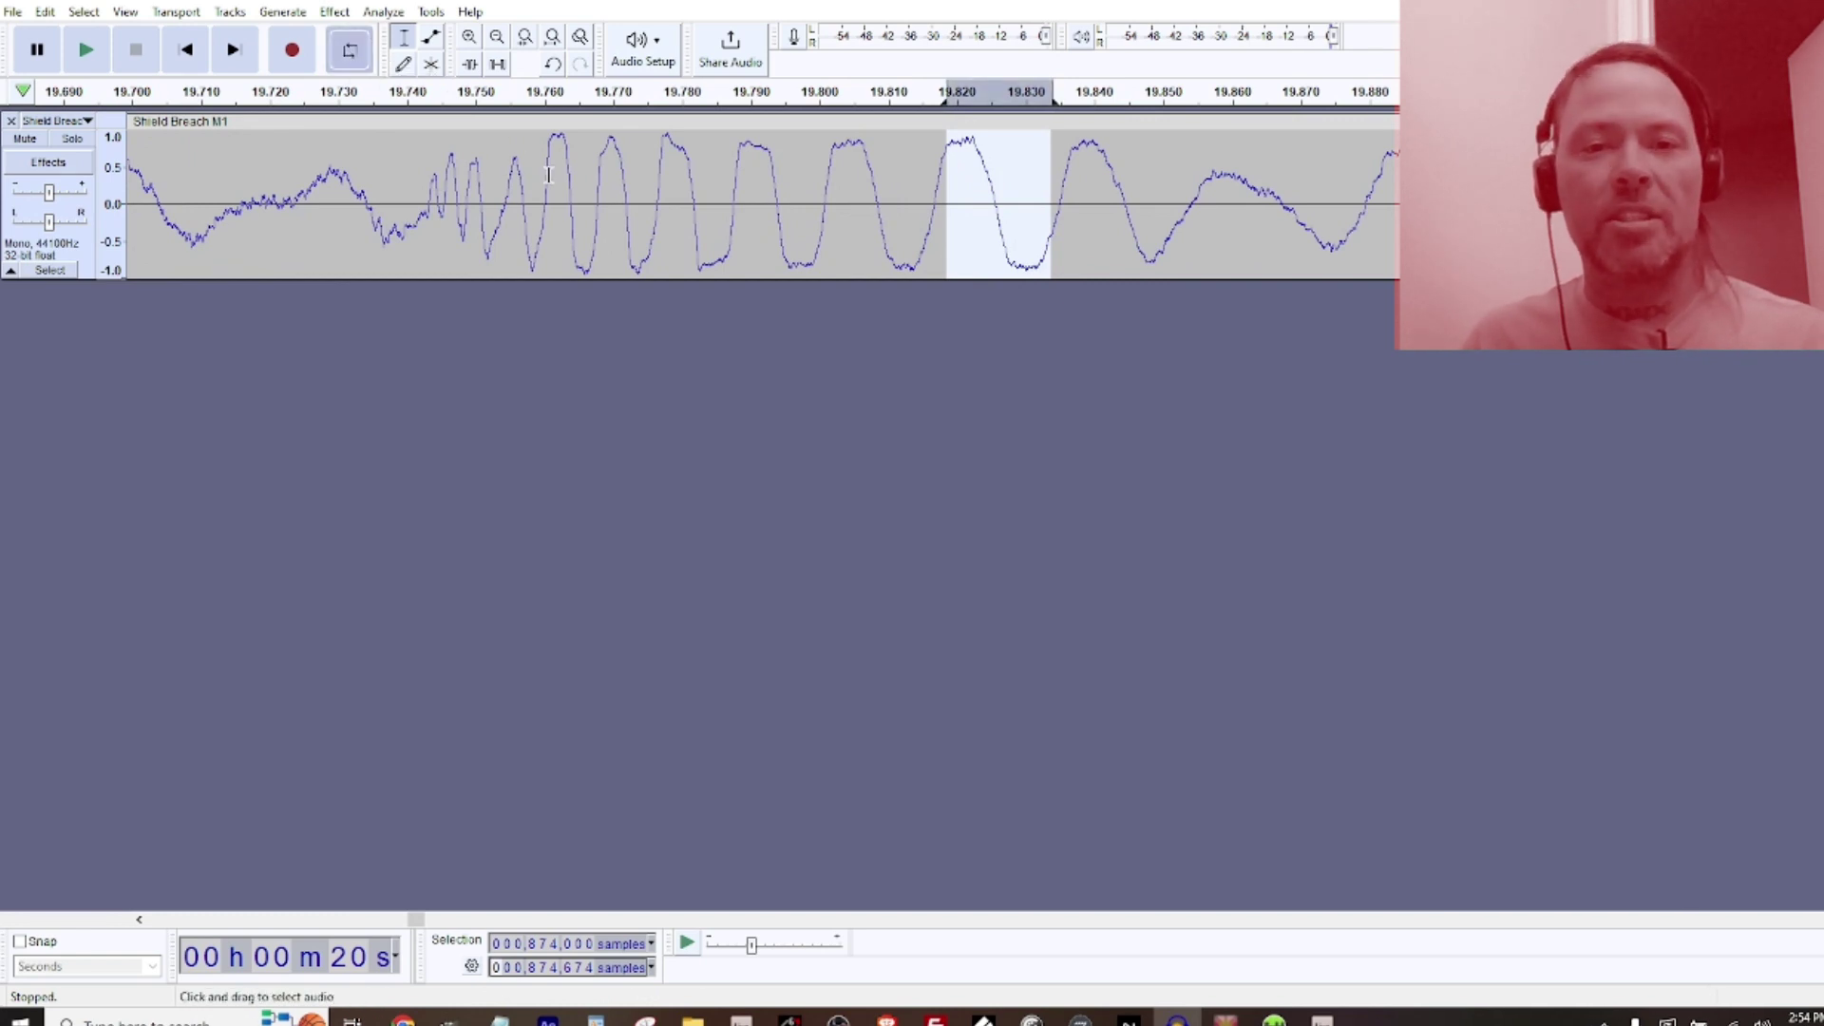
pyautogui.press('space')
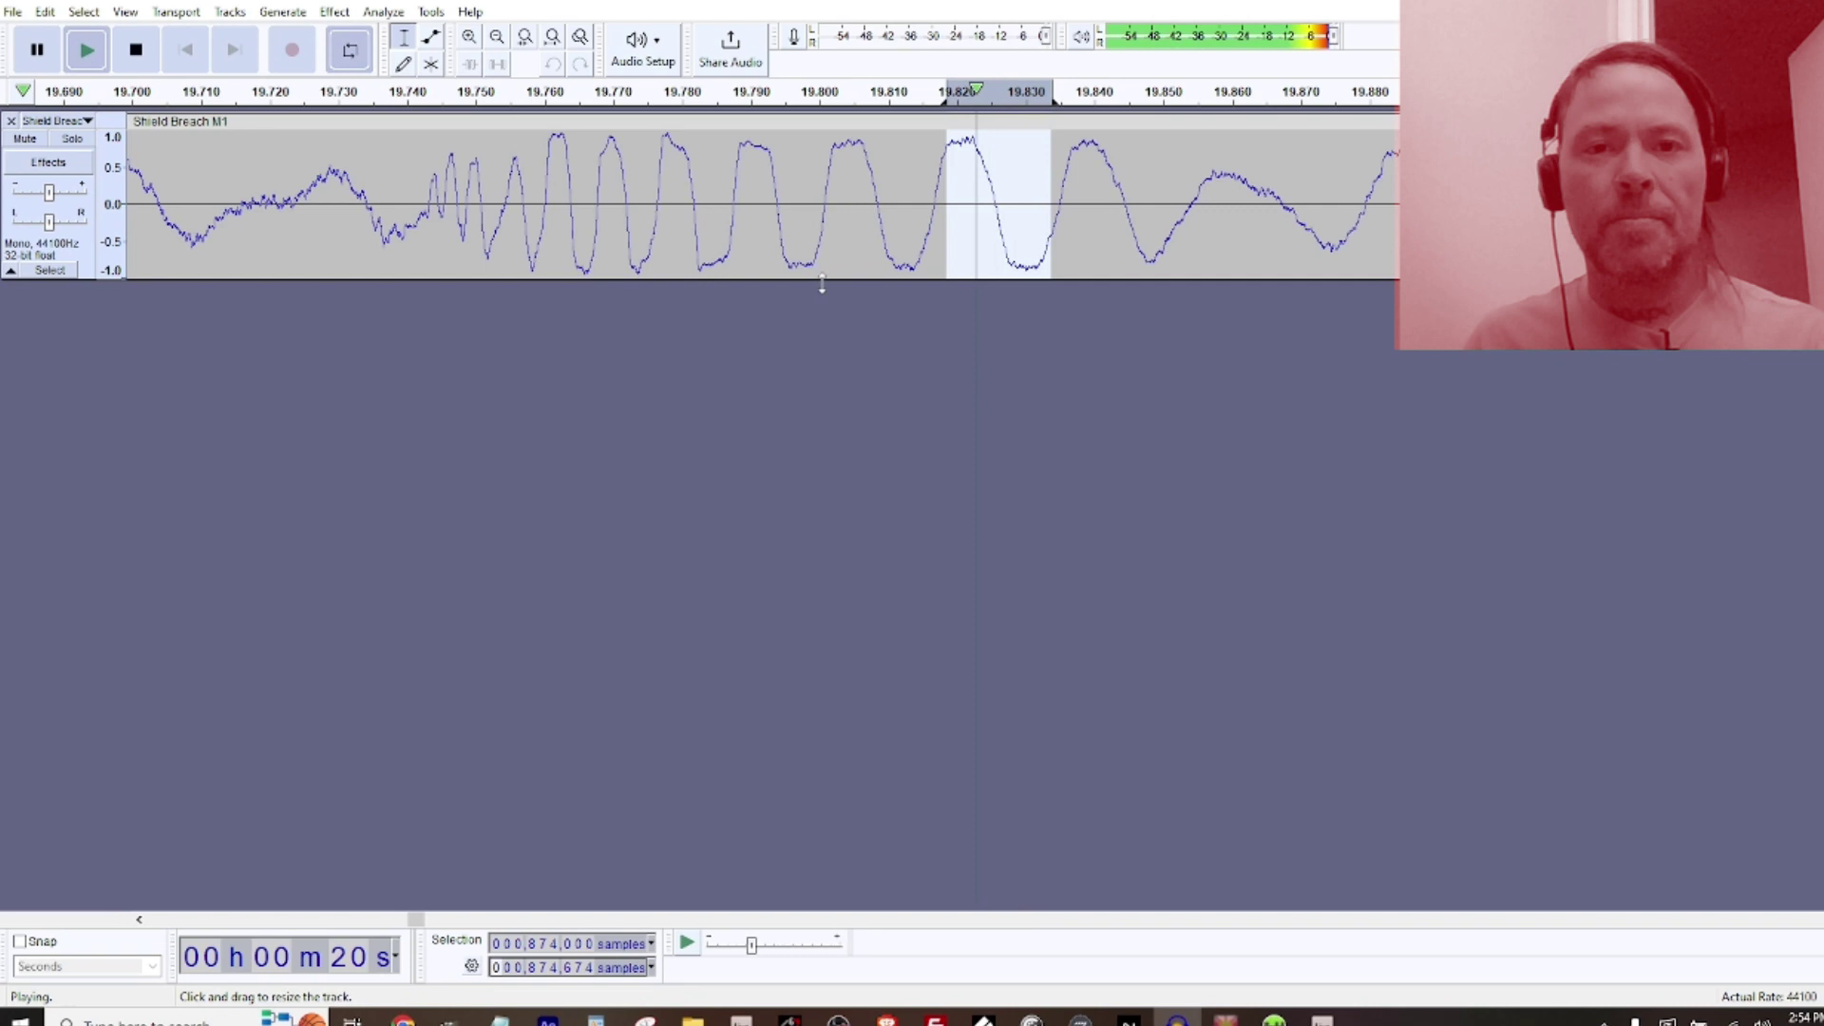
pyautogui.press('space')
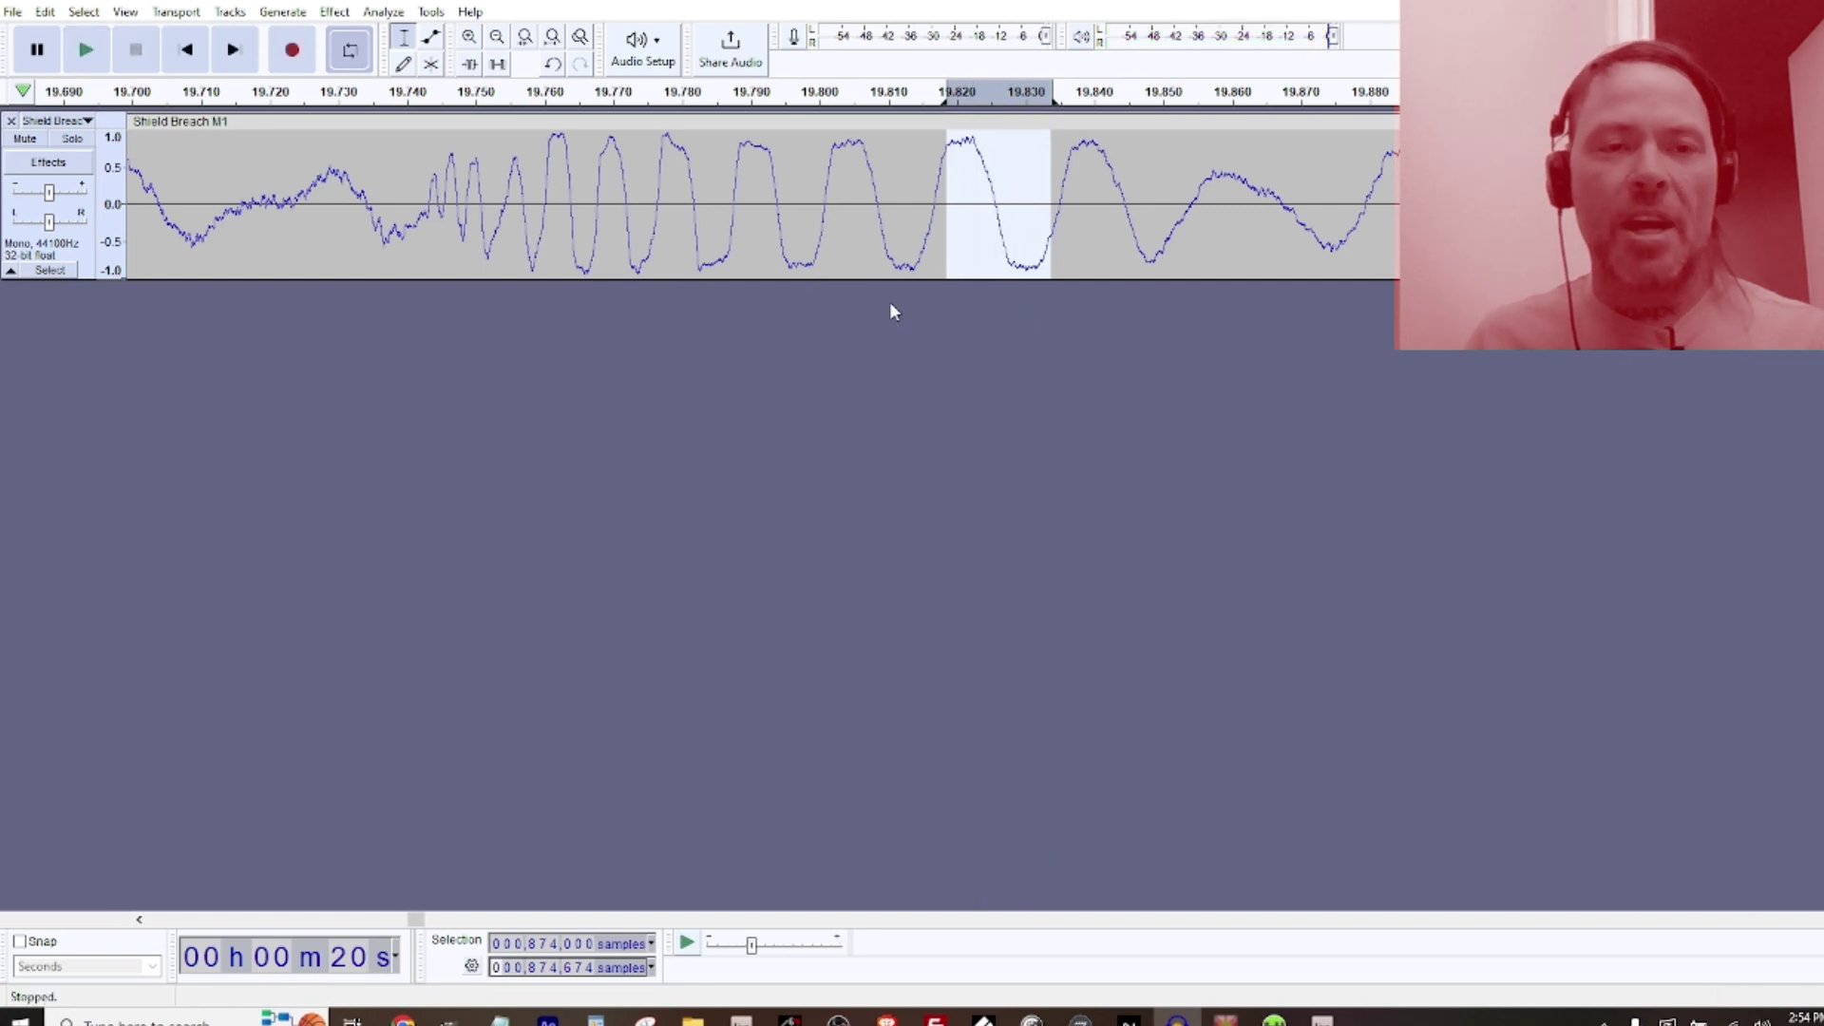
# Export the selected audio as WAV '6' to Single Cycle Waves, then open the ruler's loop menu
pyautogui.click(15, 11)
pyautogui.moveTo(69, 160)
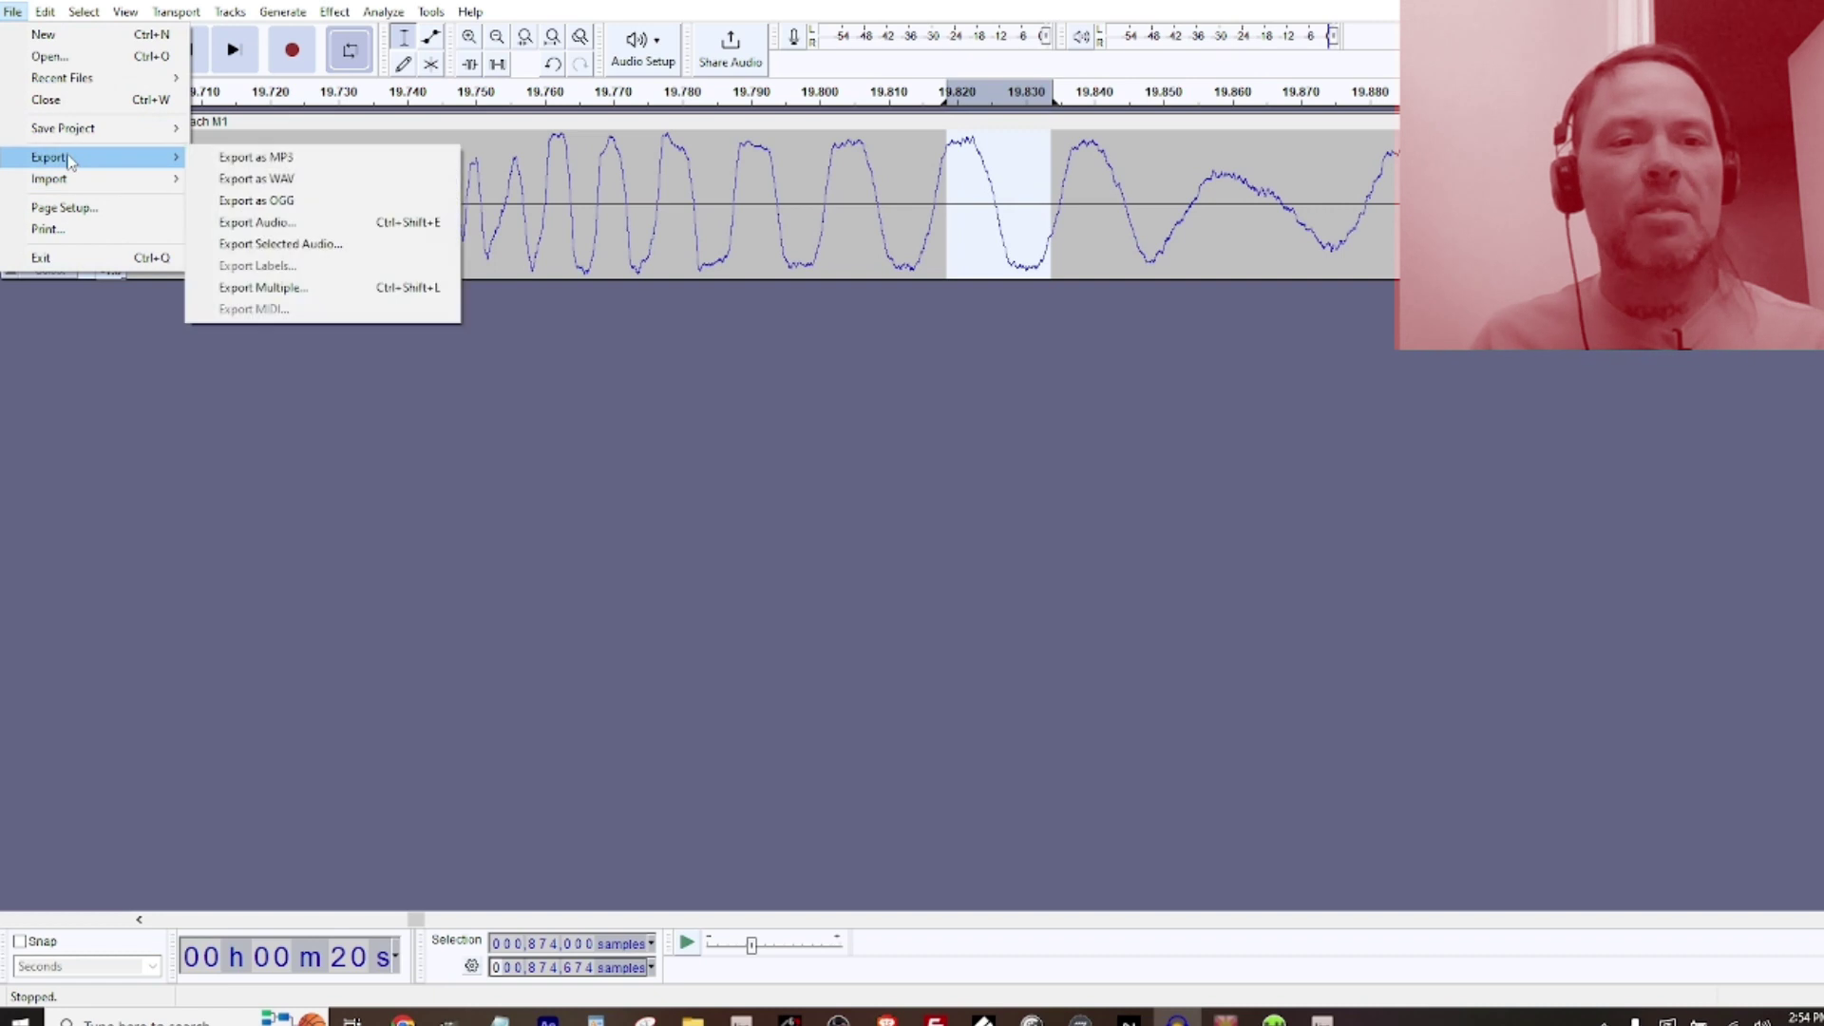
pyautogui.click(282, 244)
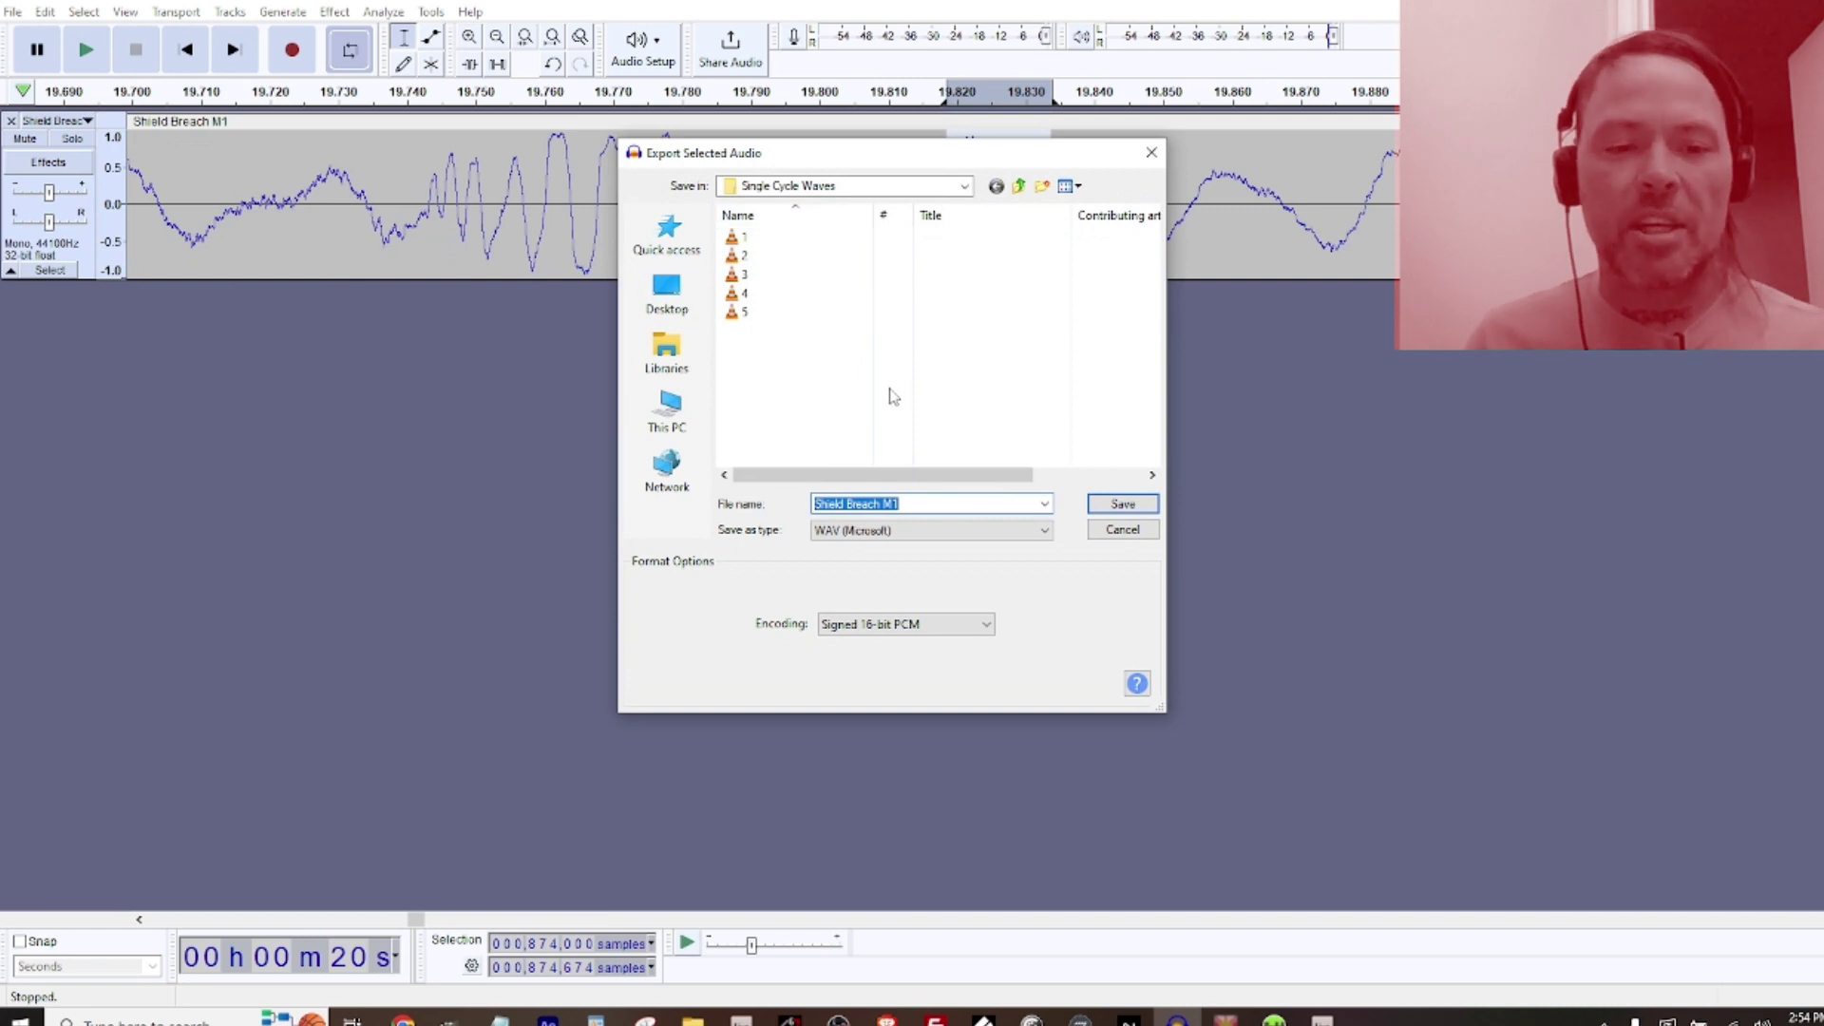
pyautogui.write('6')
pyautogui.press('Return')
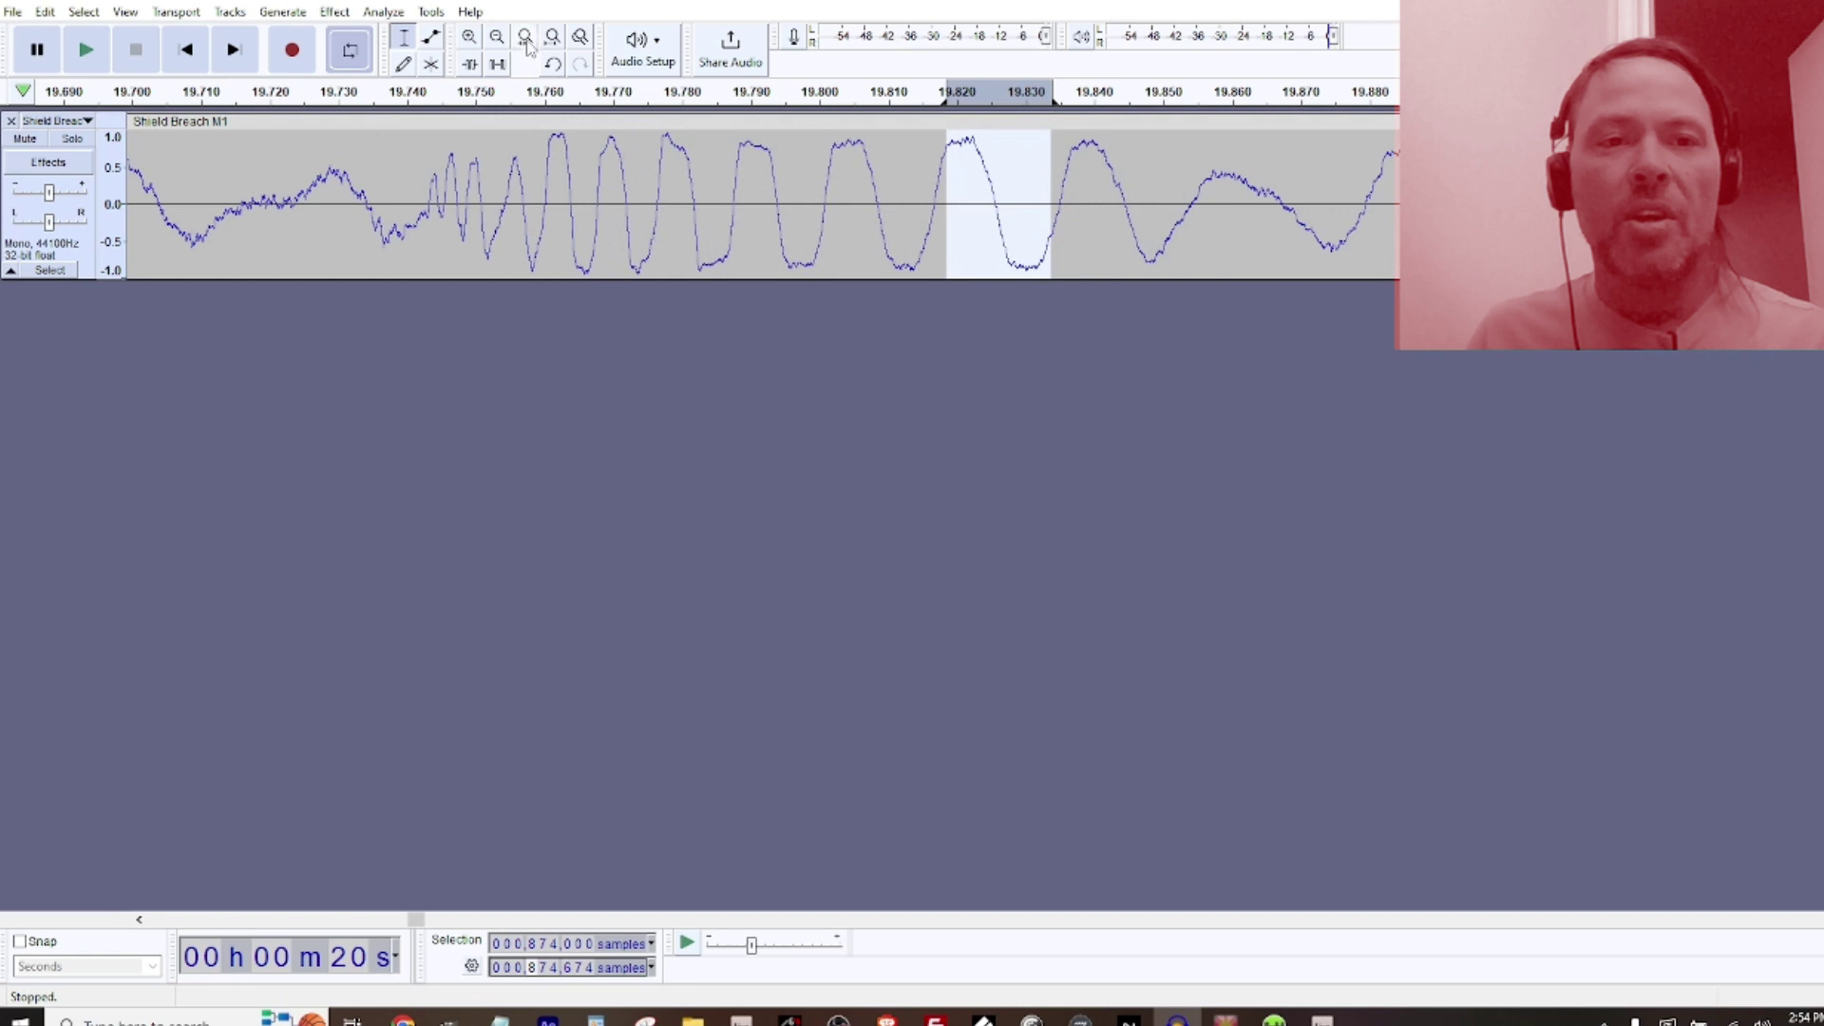
pyautogui.rightClick(724, 93)
# Clear the loop region and zoom out to view roughly 2–27 s
pyautogui.click(781, 219)
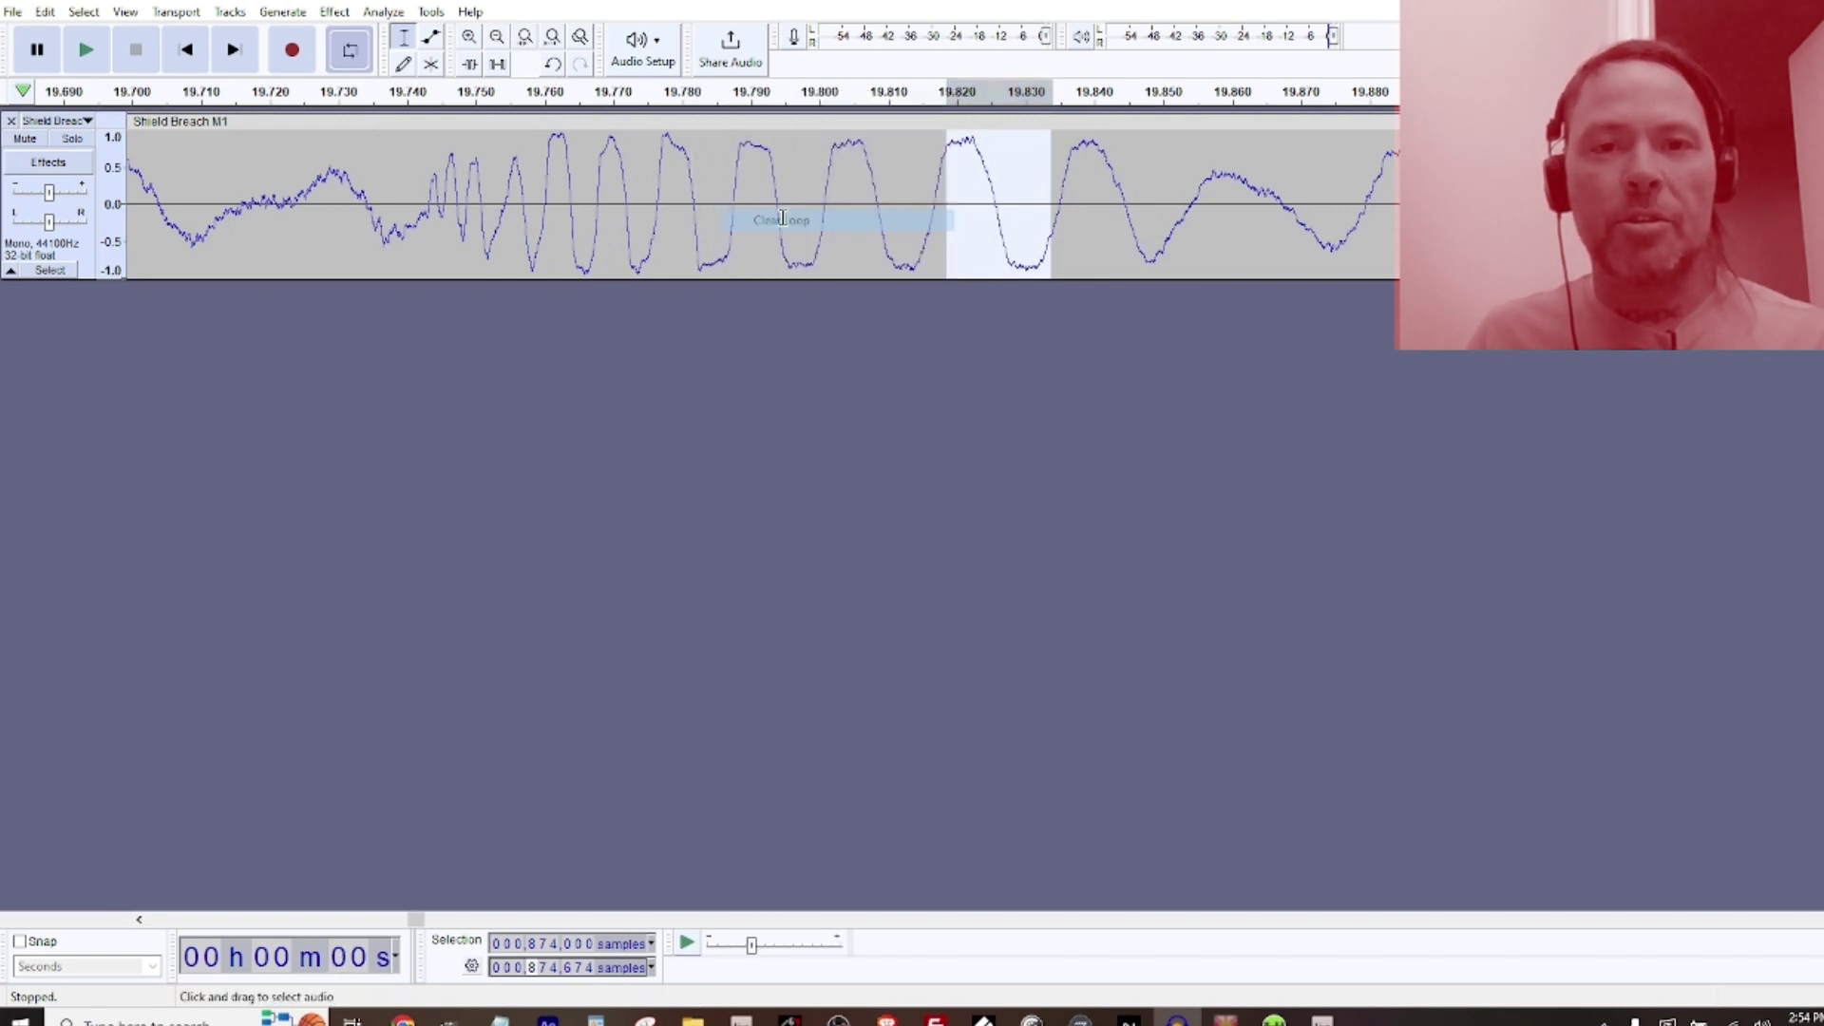
pyautogui.click(498, 38)
pyautogui.click(498, 38)
pyautogui.click(498, 38)
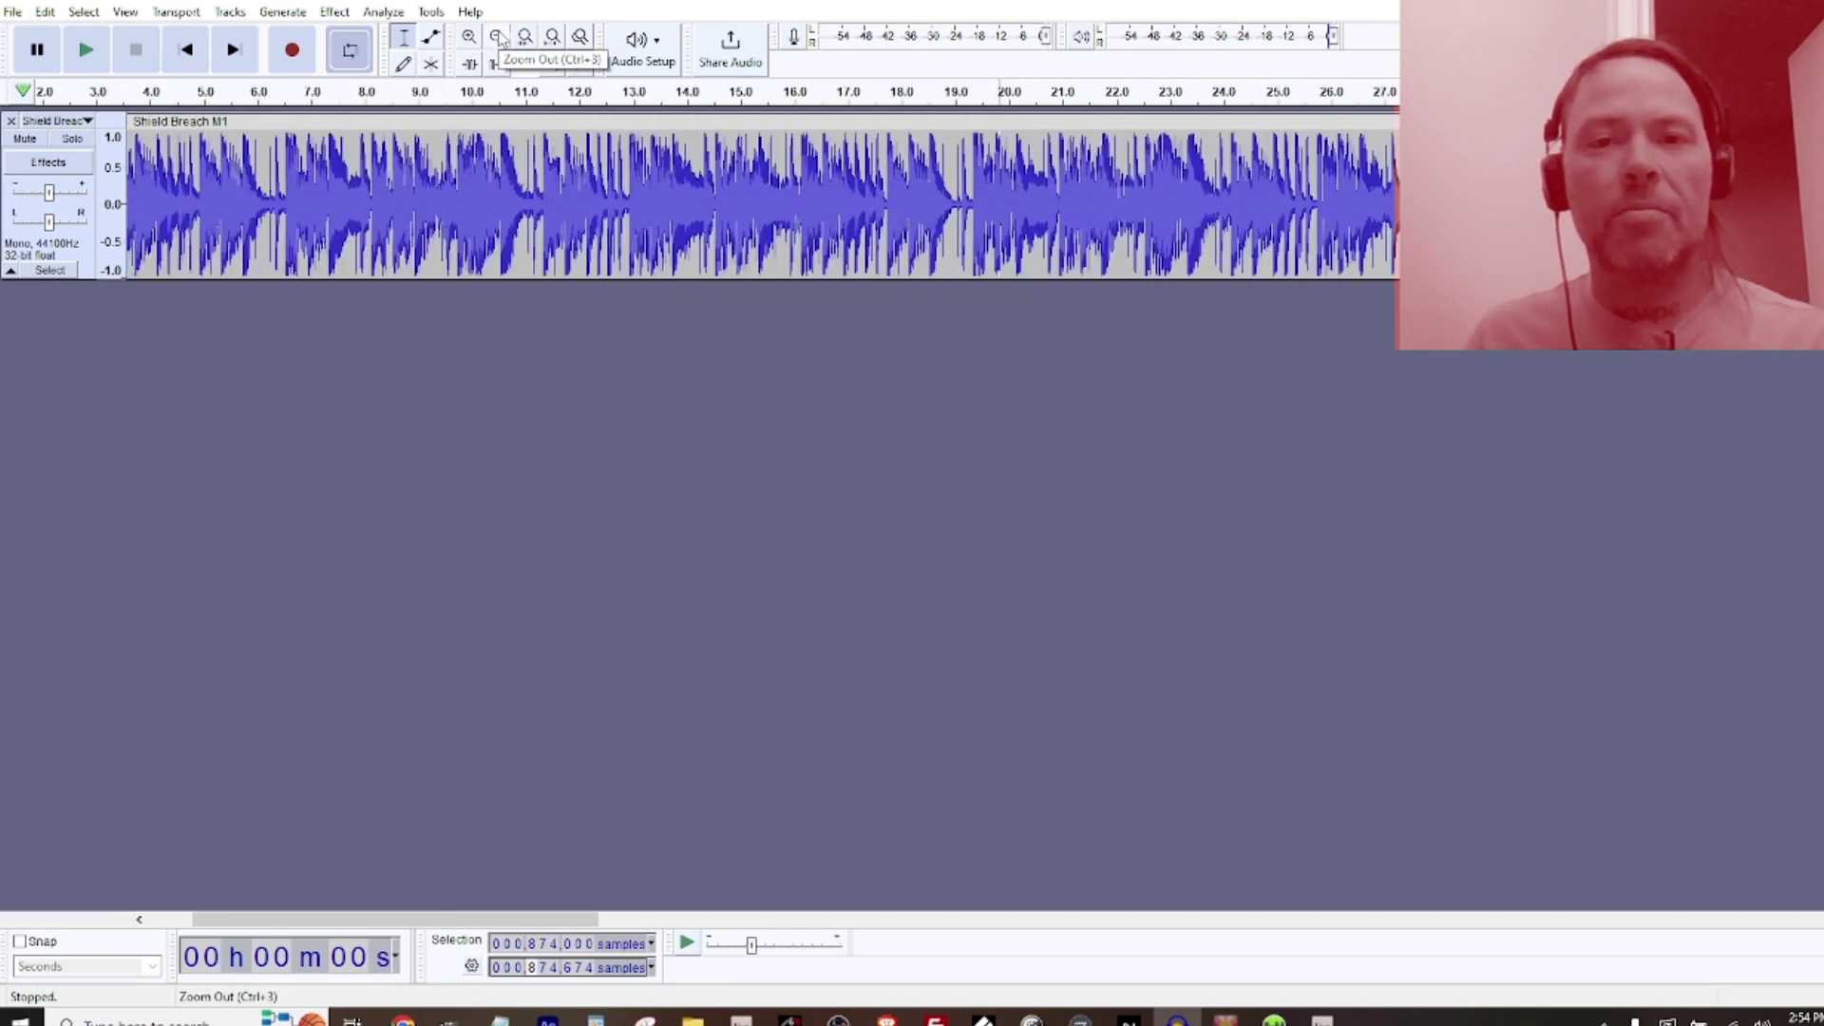
# Select samples 1,015,100–1,015,764 near 23.0 s and zoom in on them
pyautogui.click(1170, 190)
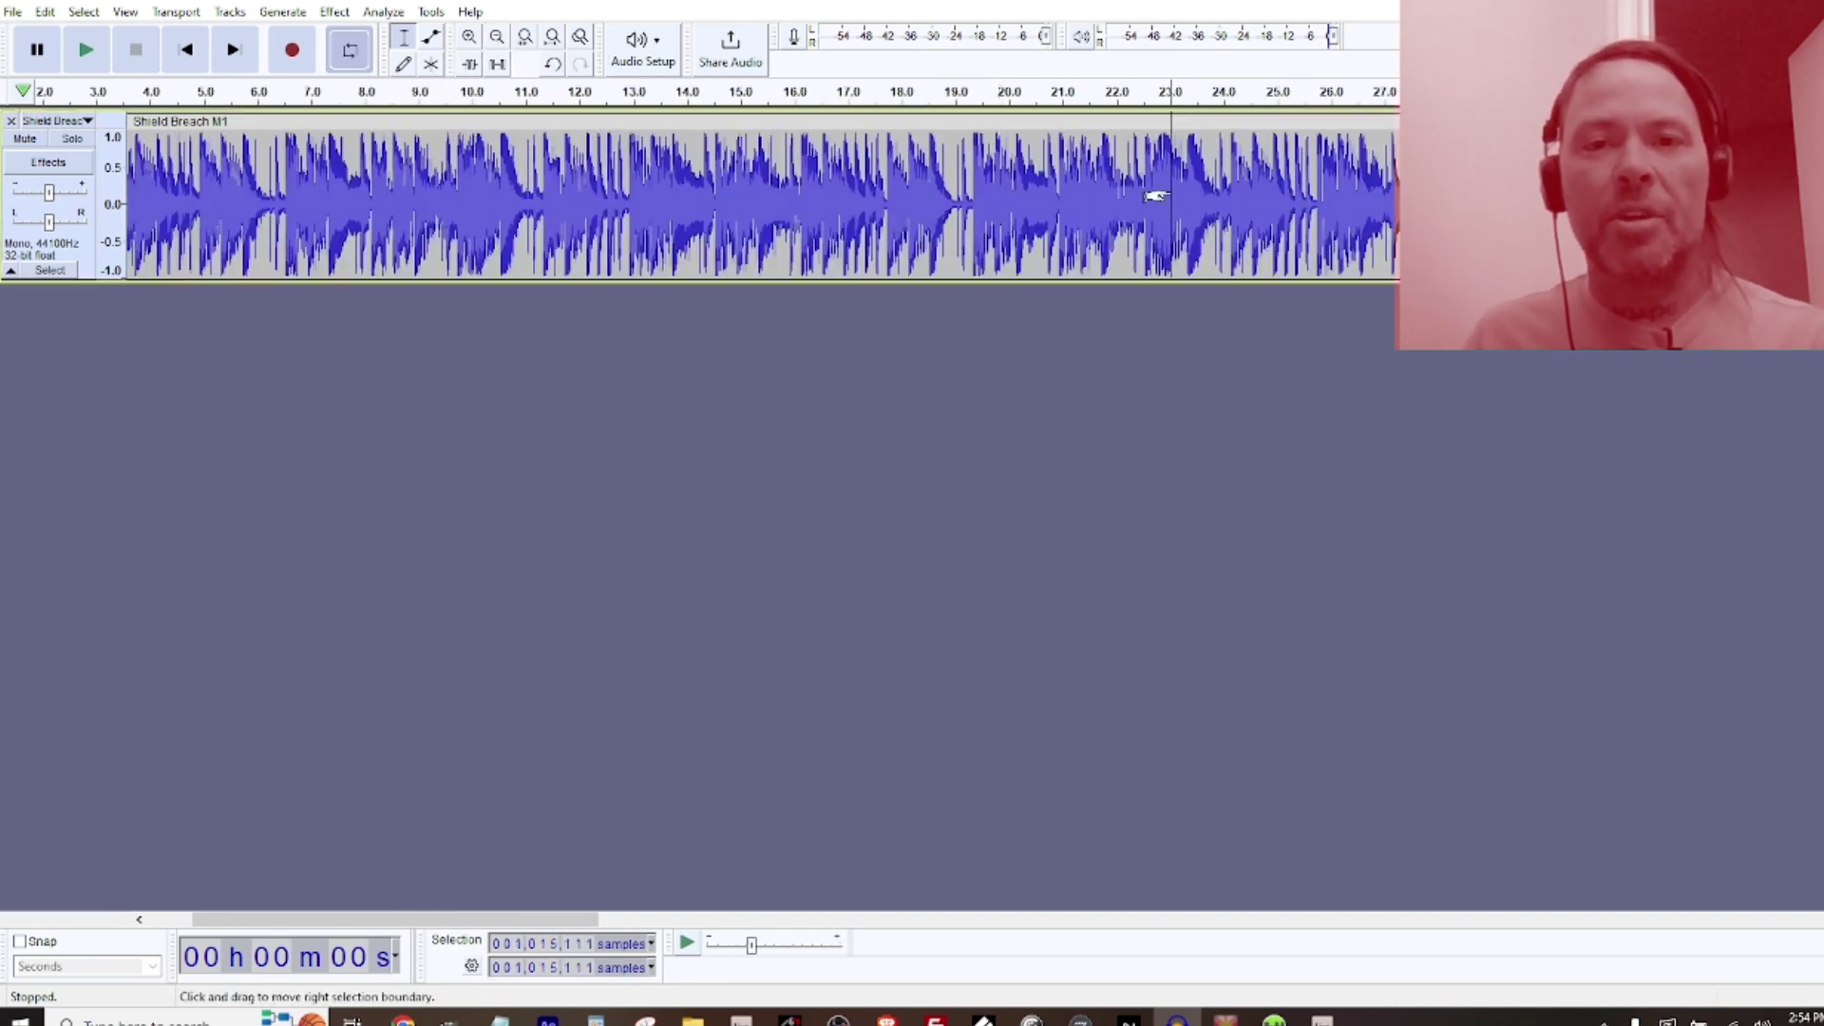
pyautogui.click(579, 947)
pyautogui.write('00')
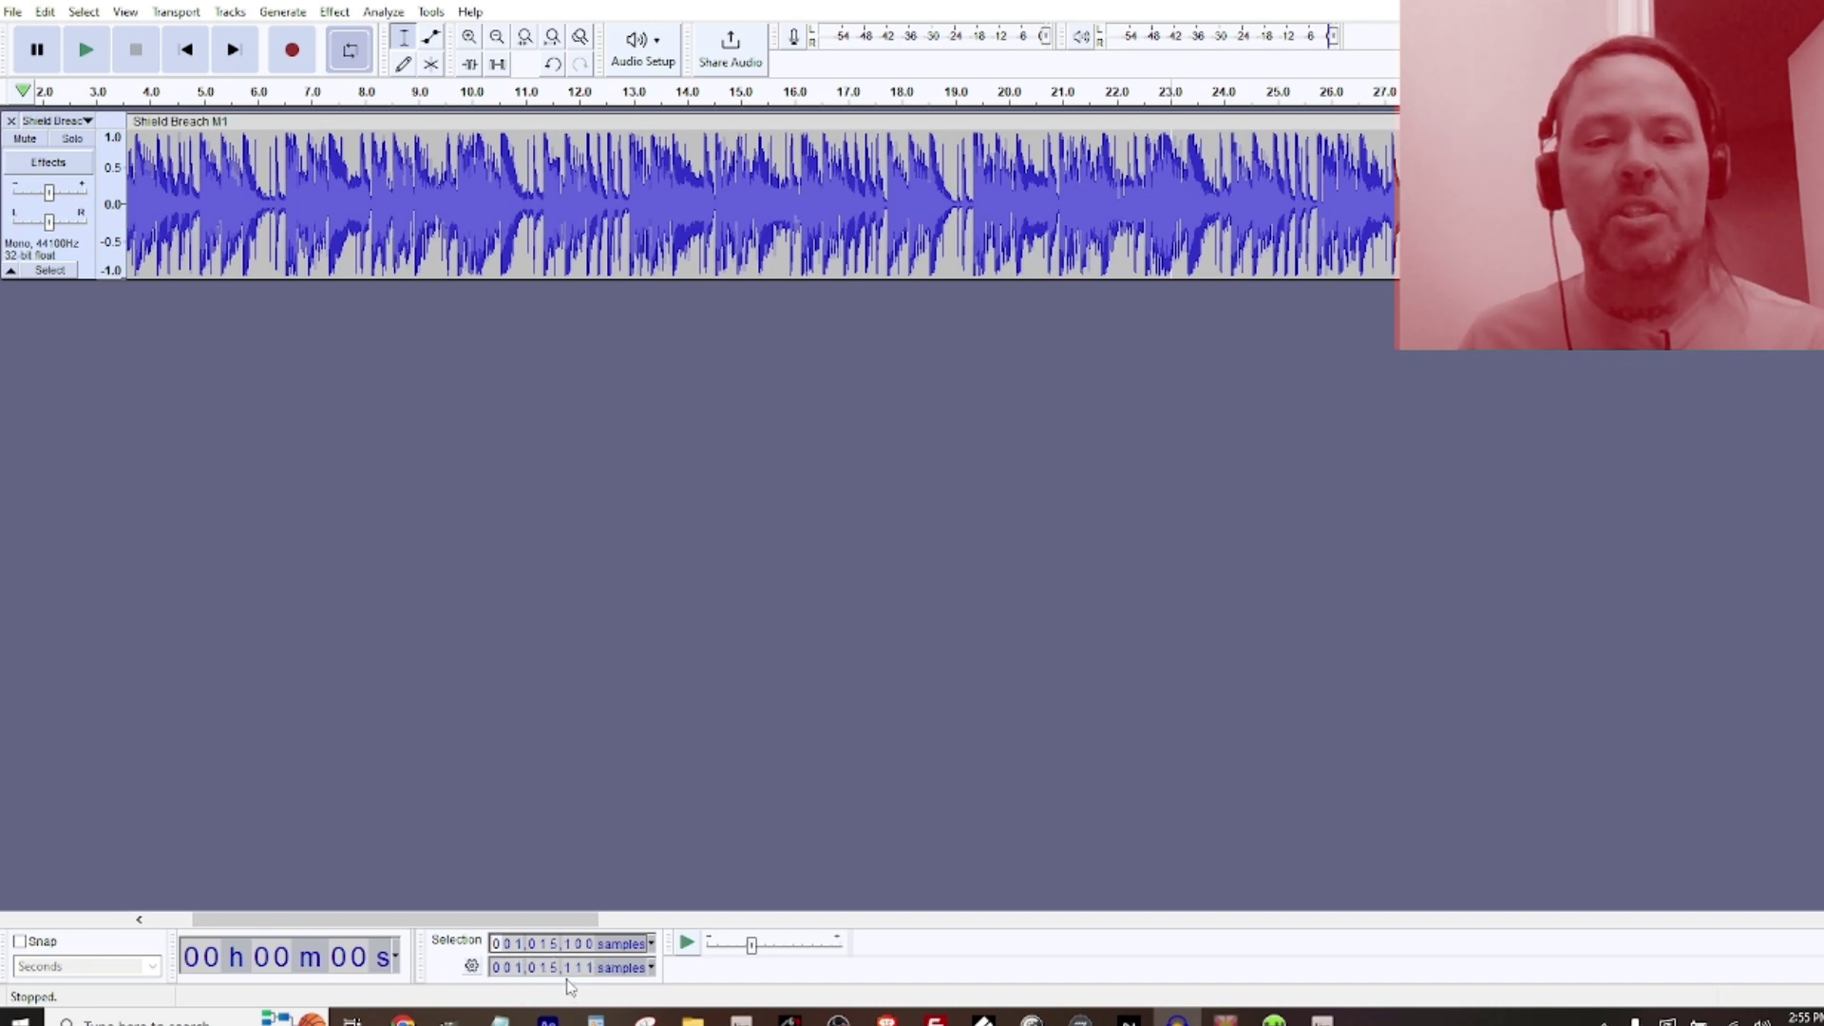
pyautogui.click(568, 968)
pyautogui.write('764')
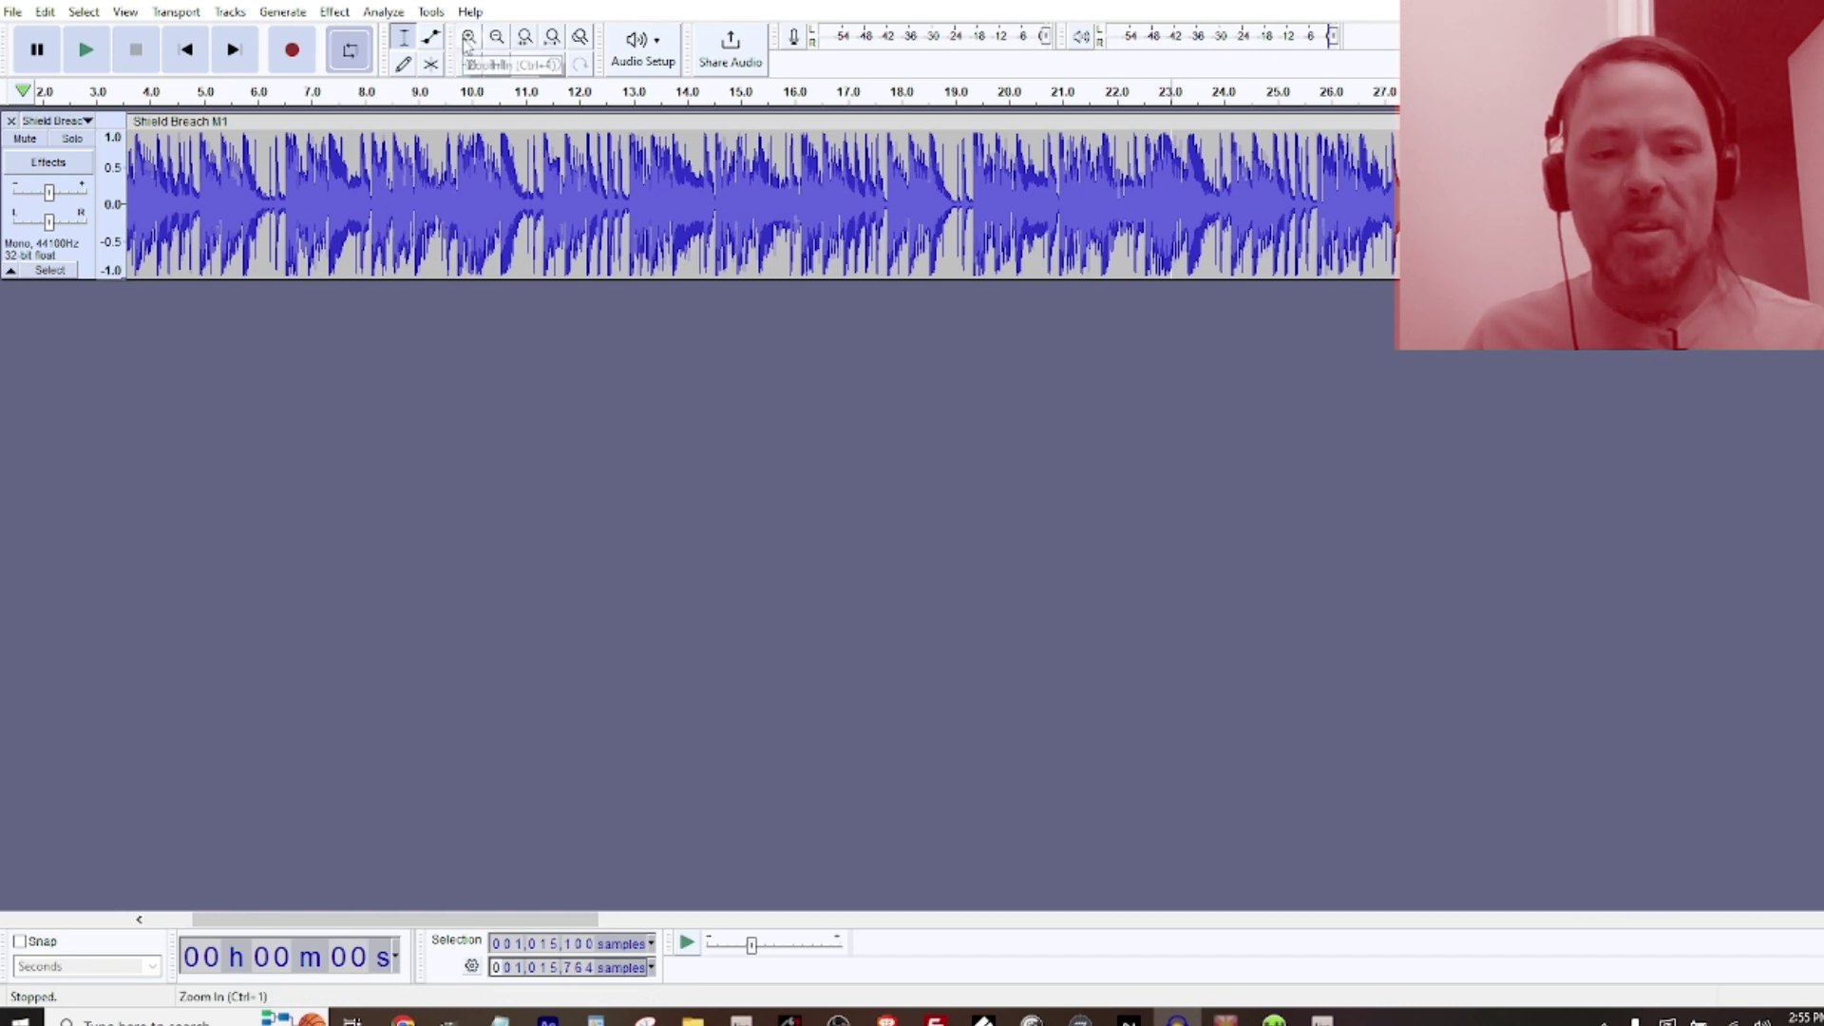
pyautogui.click(469, 38)
pyautogui.click(469, 38)
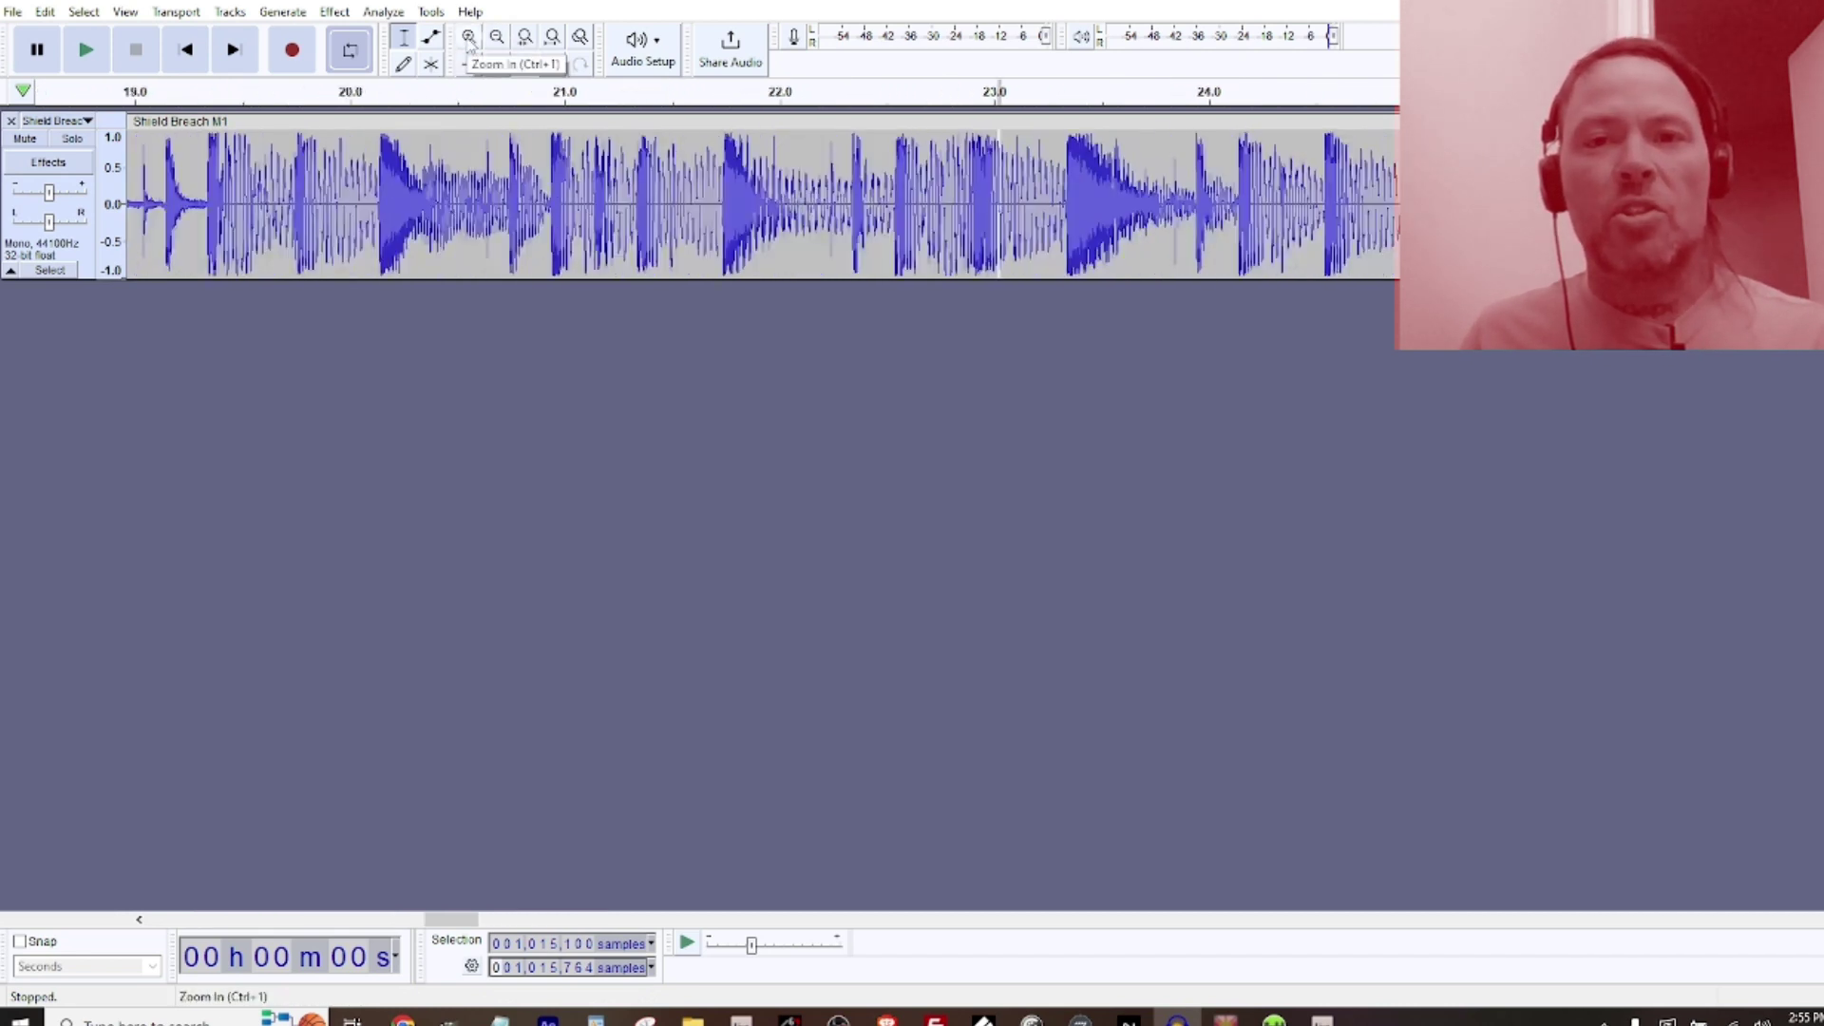
pyautogui.click(469, 38)
pyautogui.click(469, 38)
pyautogui.click(470, 38)
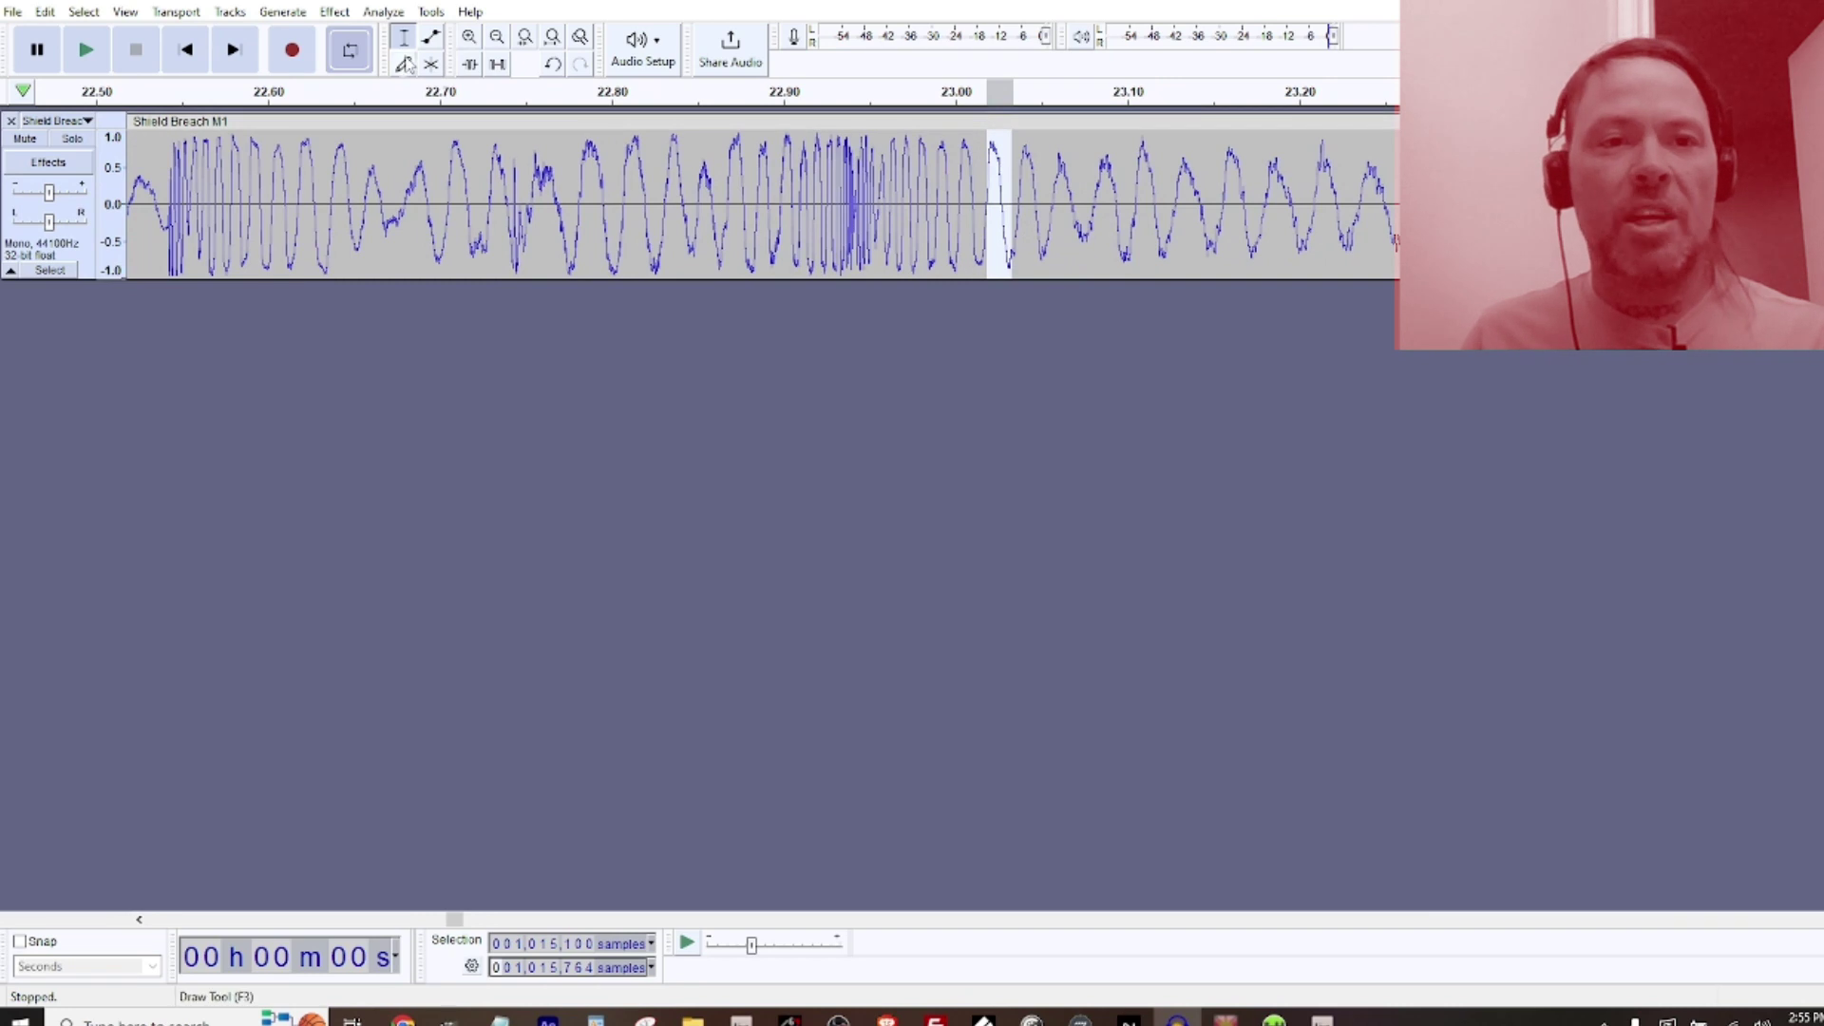
# Re-enable Loop over the new cycle, play it on repeat, then stop
pyautogui.click(350, 59)
pyautogui.click(349, 59)
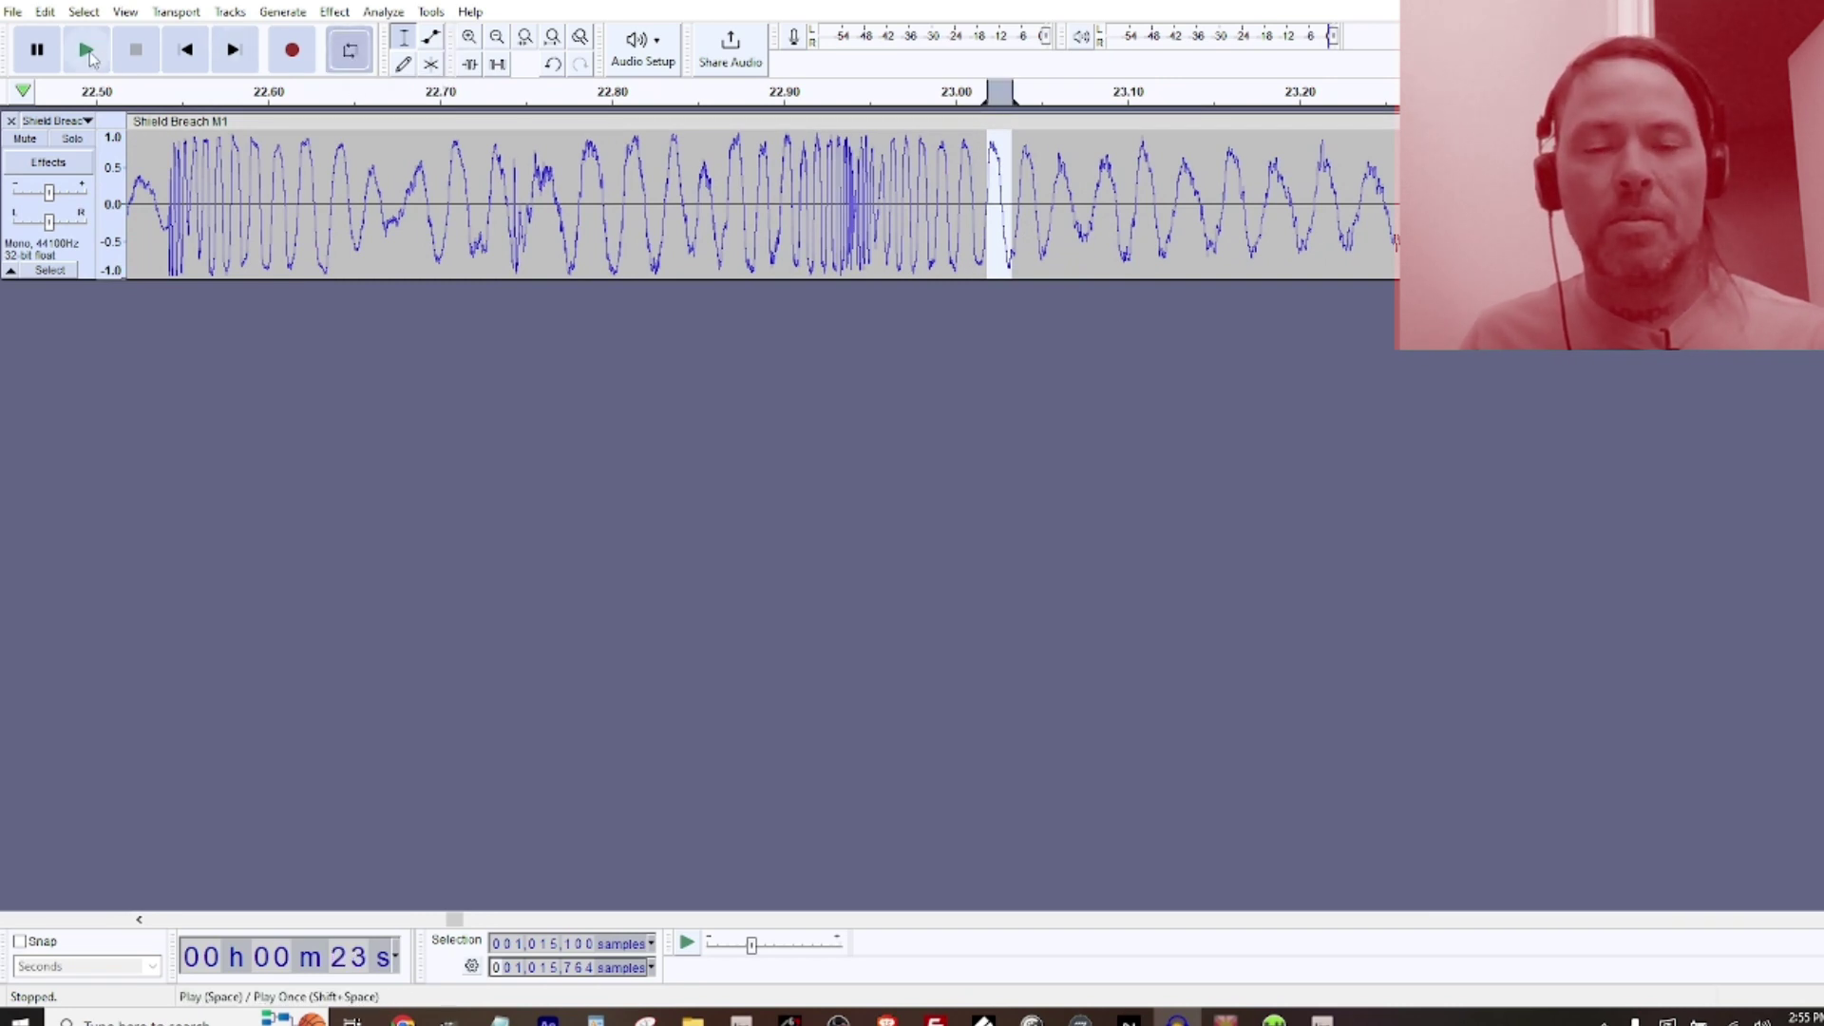
pyautogui.click(91, 57)
pyautogui.press('space')
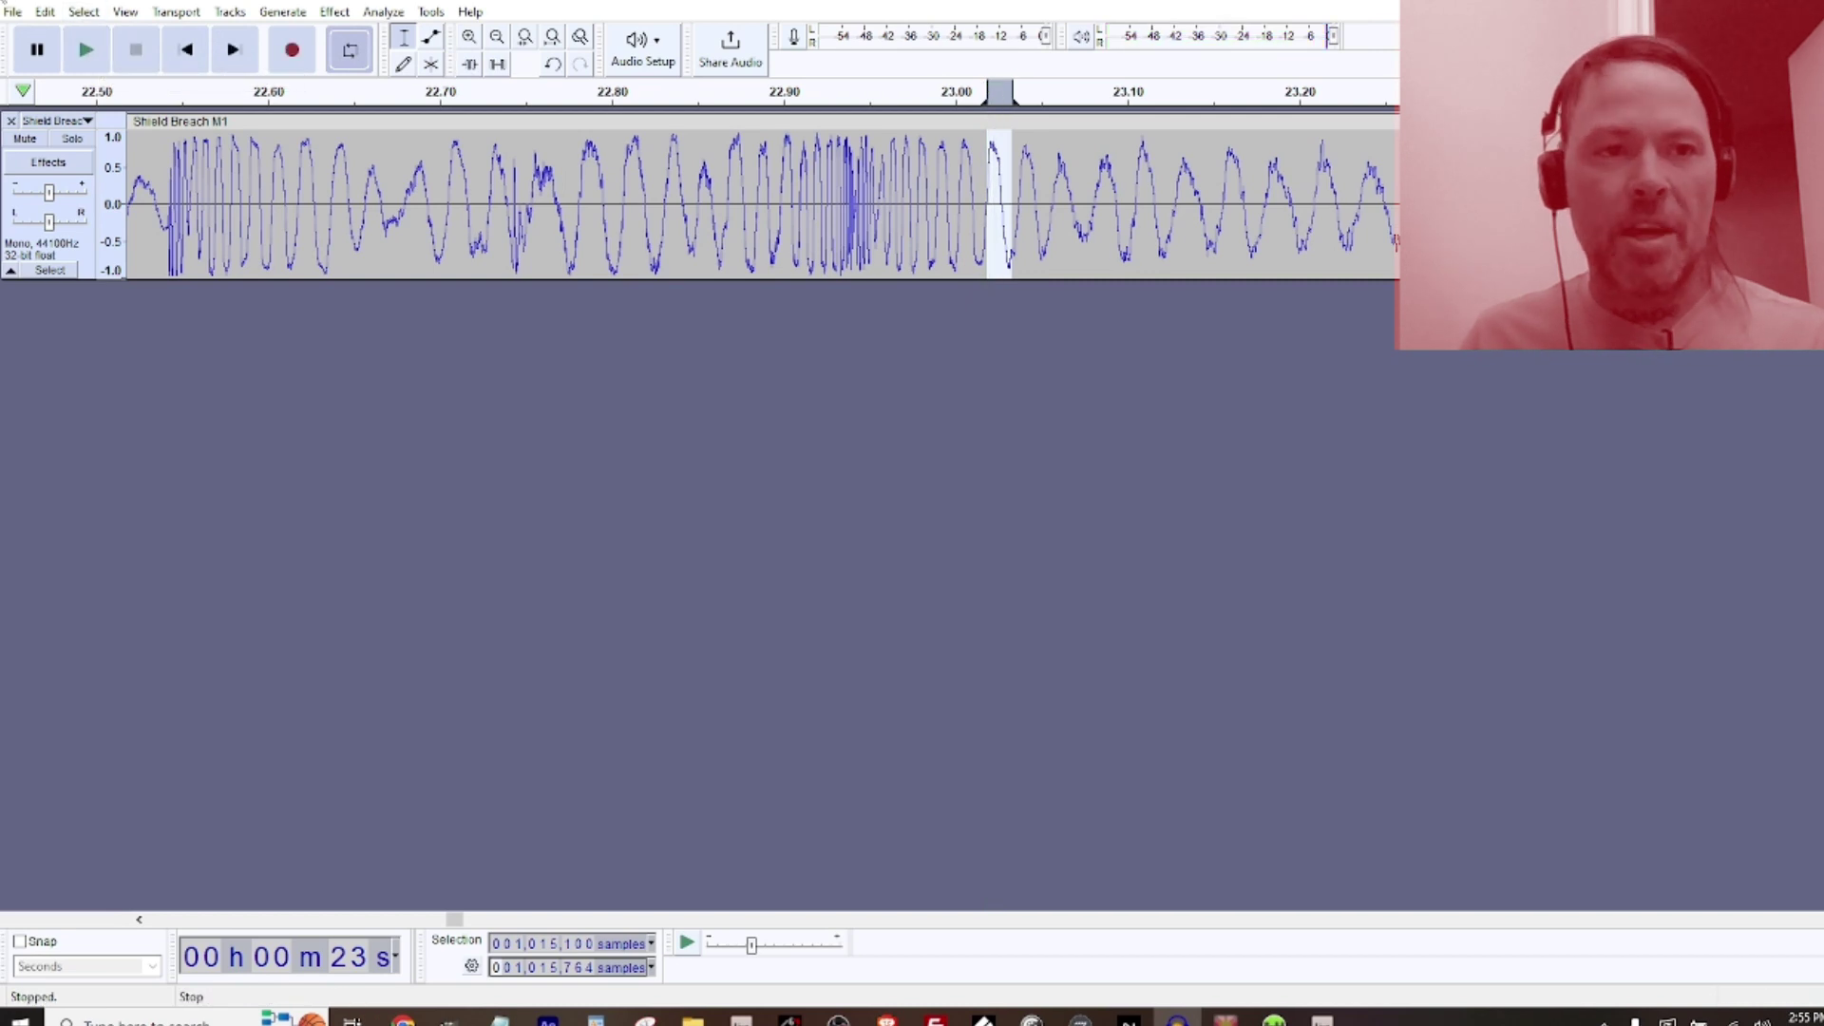
# Export the selected audio as WAV file '7'
pyautogui.click(10, 13)
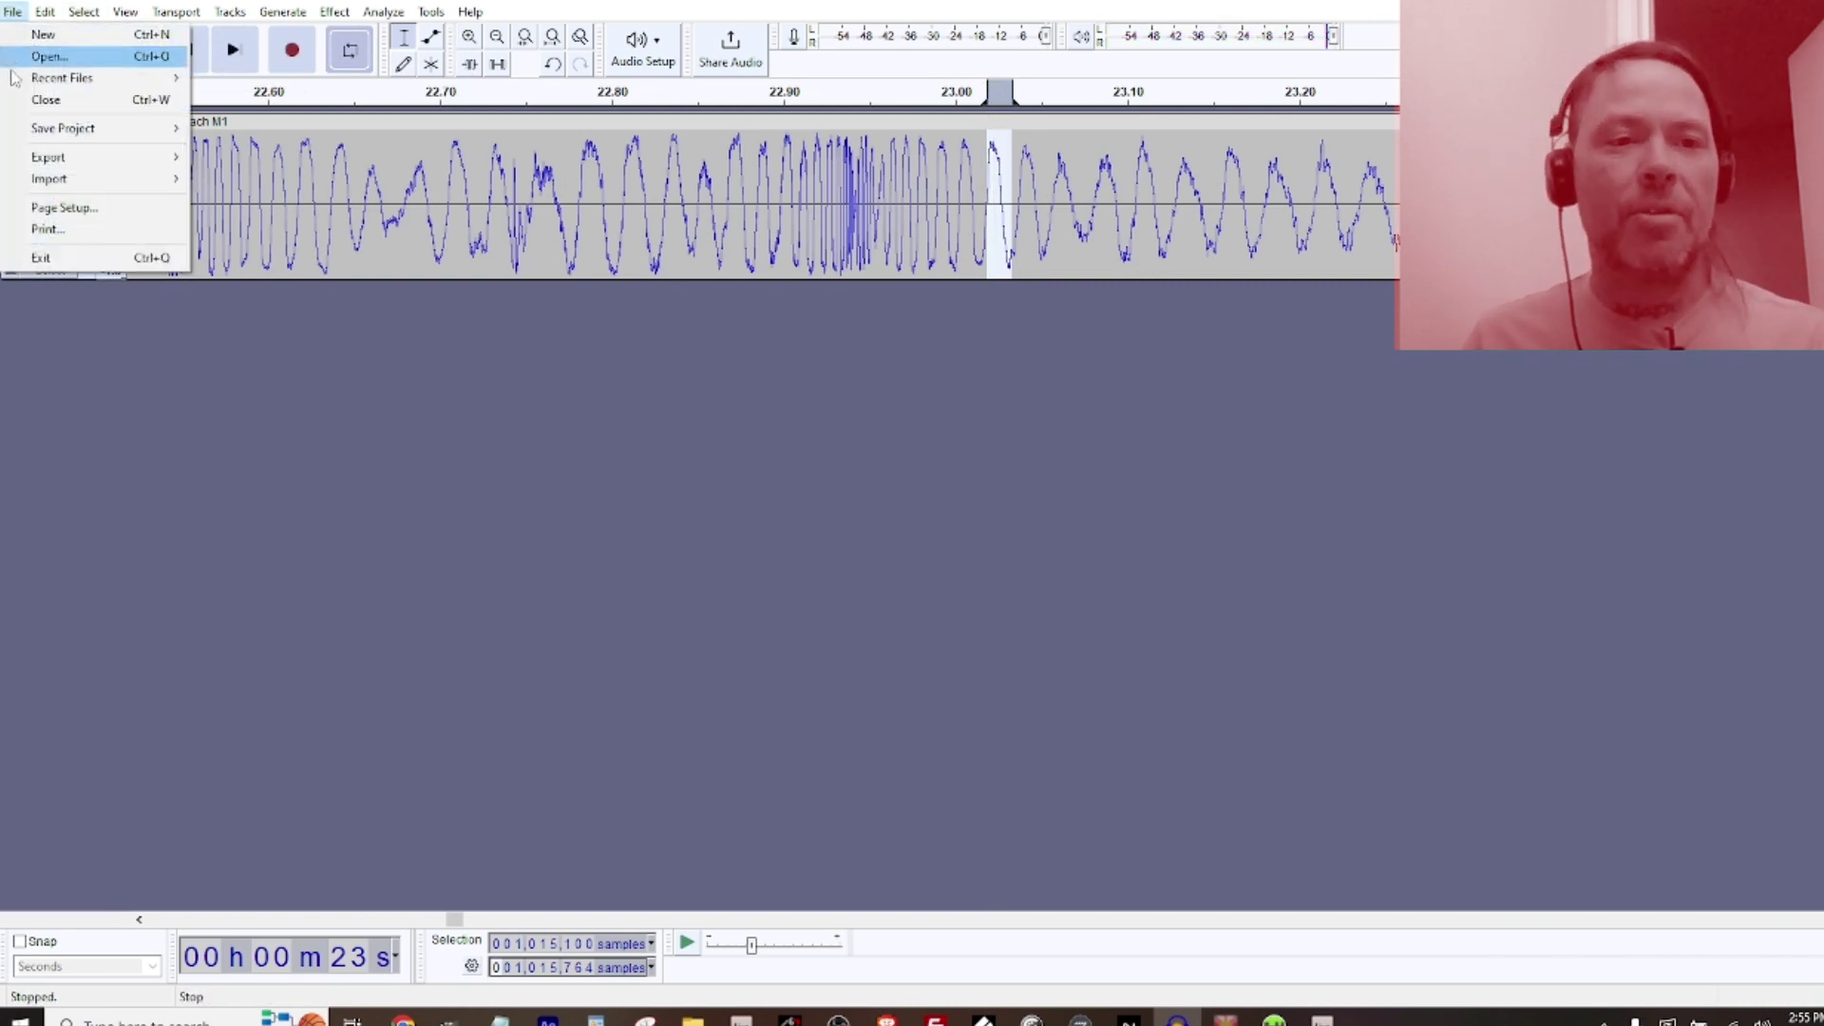
pyautogui.moveTo(40, 158)
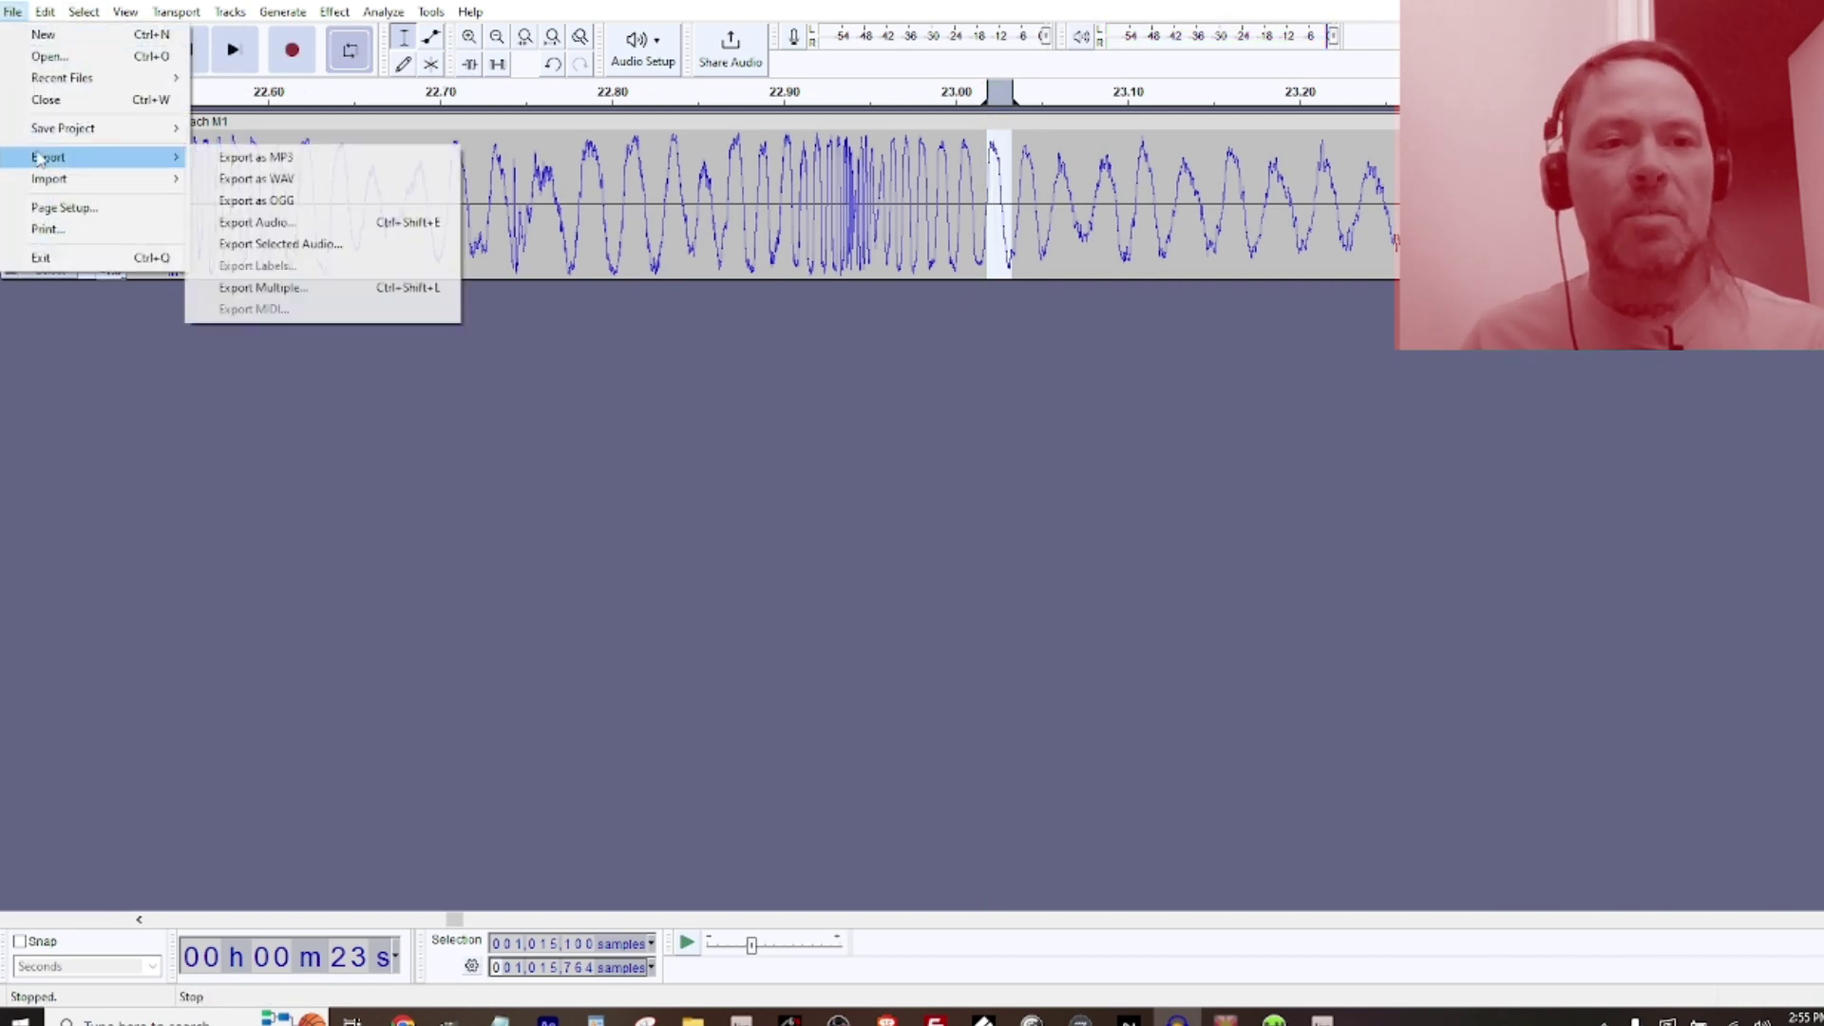
pyautogui.click(274, 245)
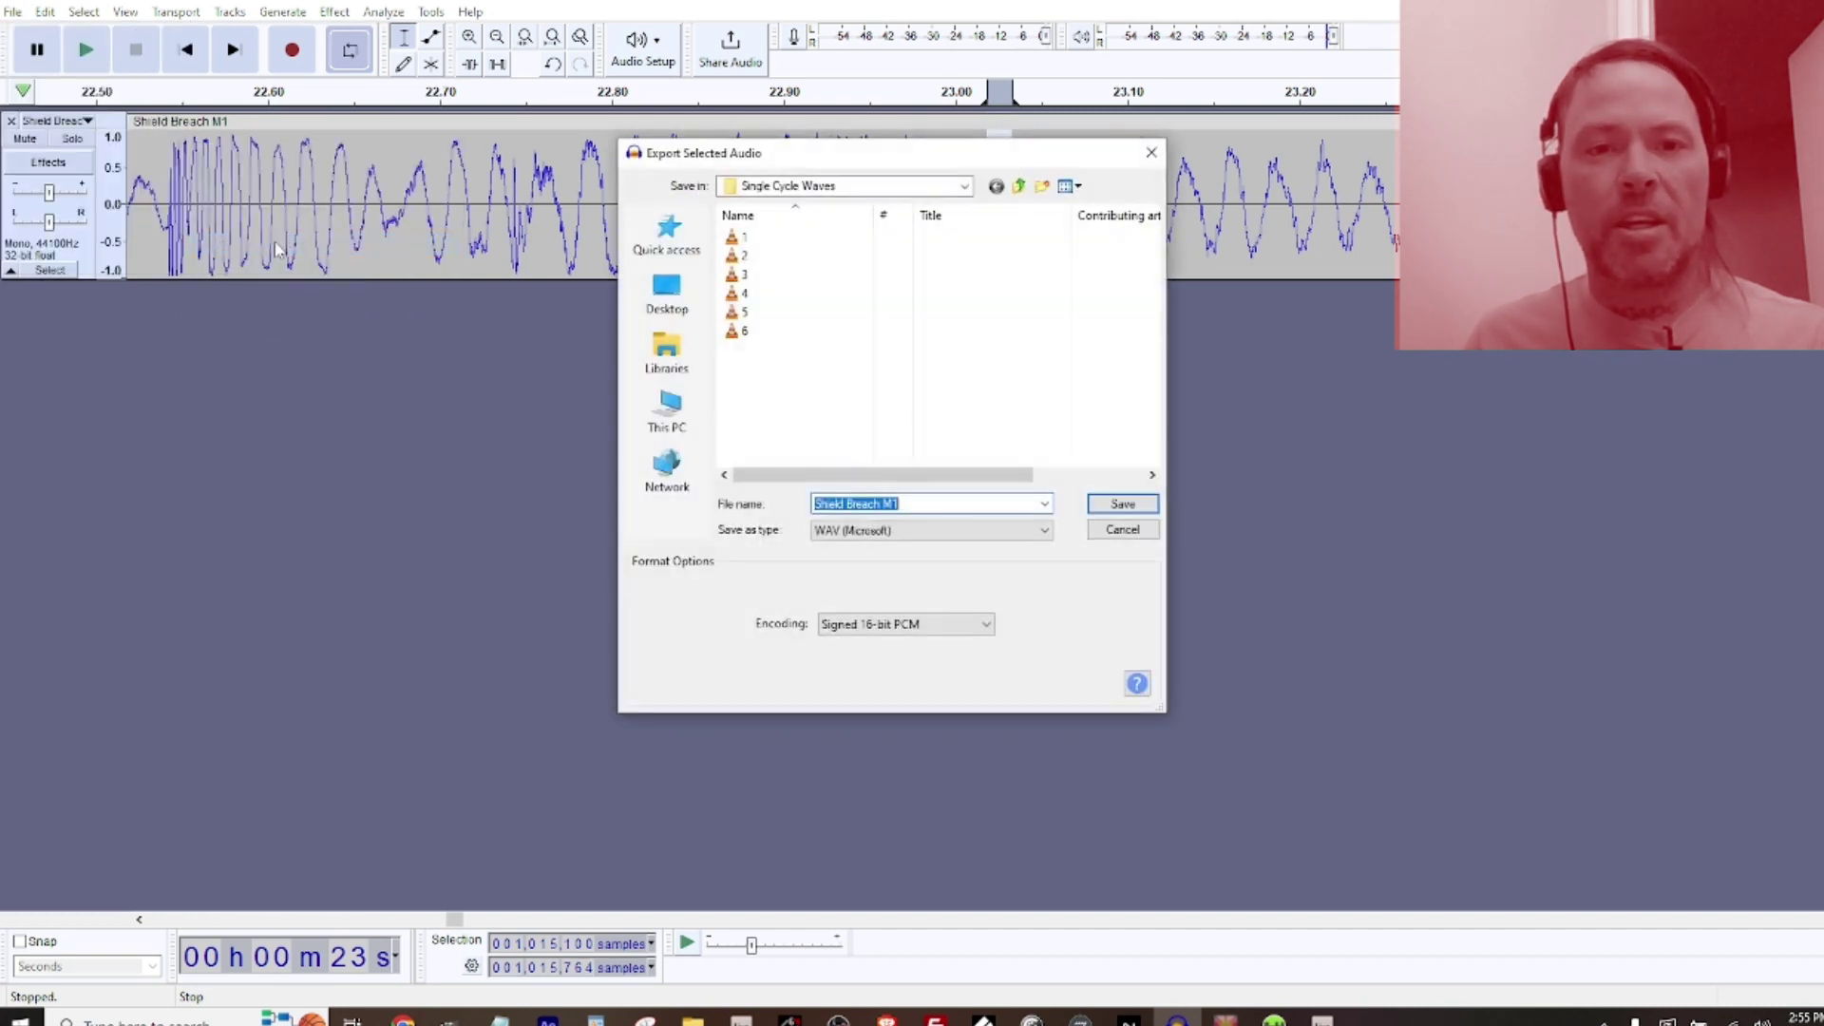
pyautogui.write('7')
pyautogui.press('Return')
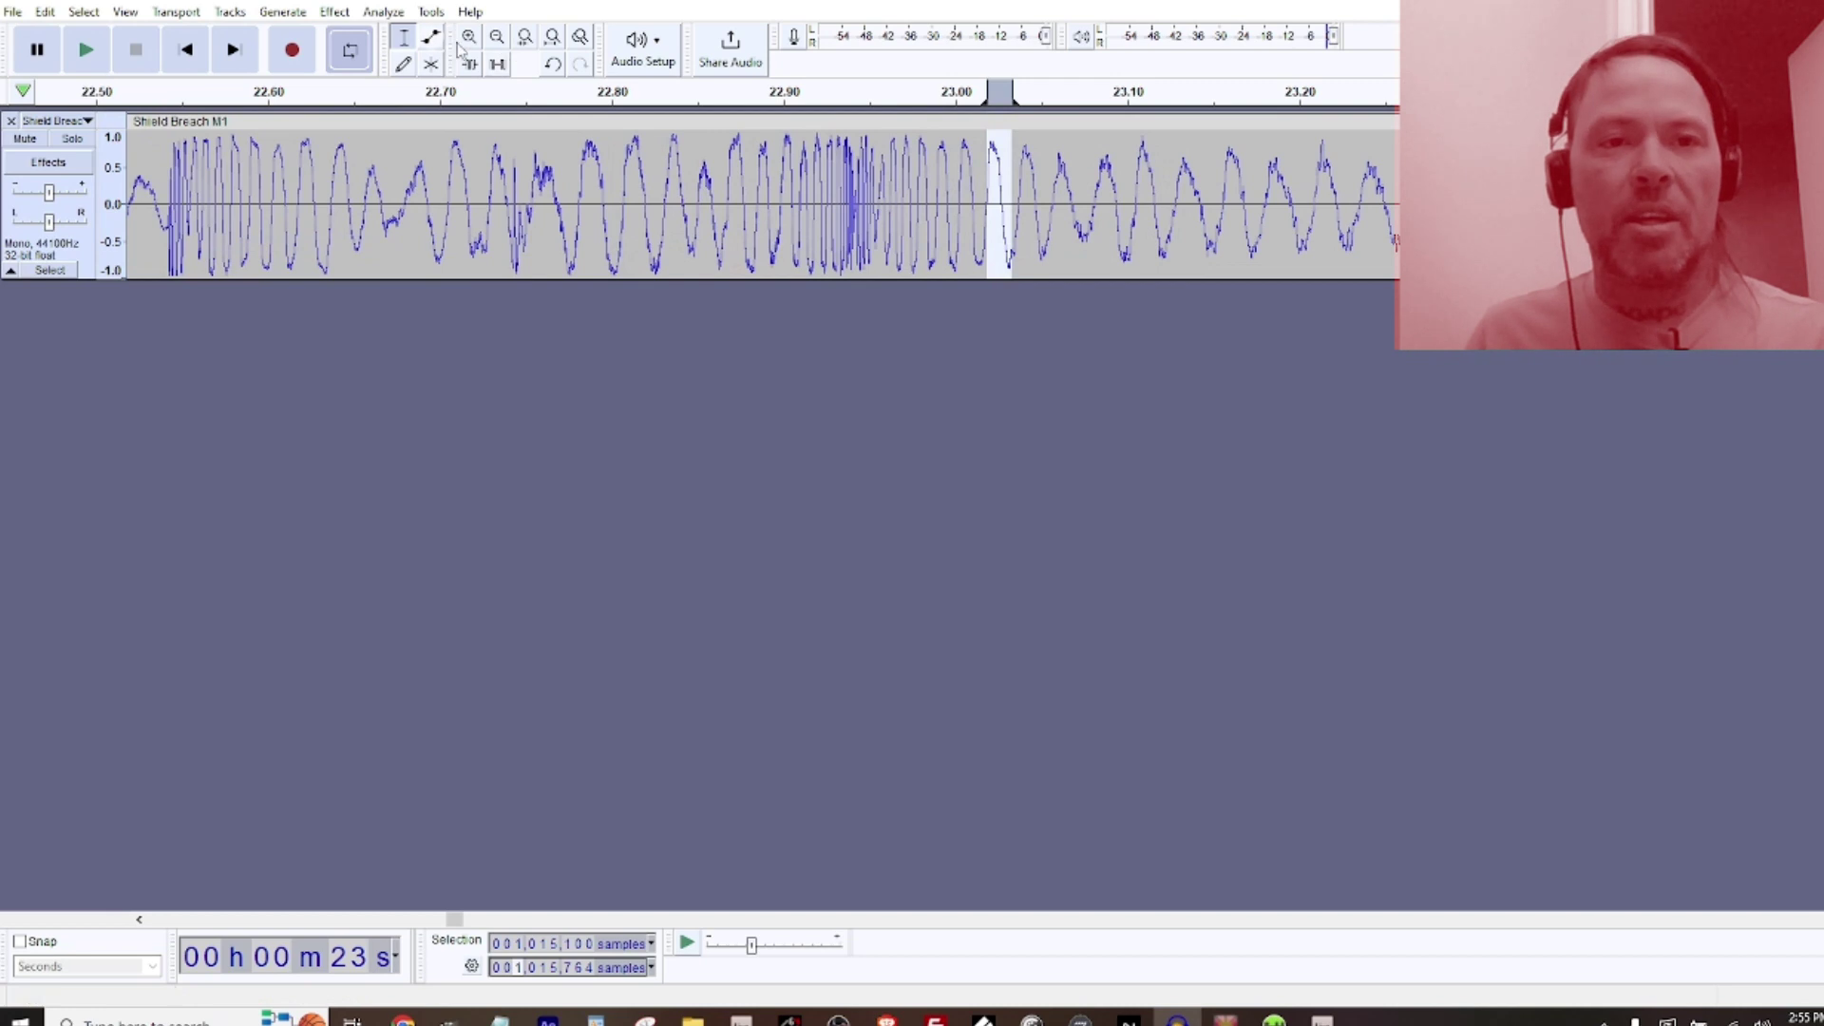
# Zoom out to 15–26 s and select samples 1,034,000–1,034,674 near 23.45 s
pyautogui.click(495, 38)
pyautogui.click(496, 38)
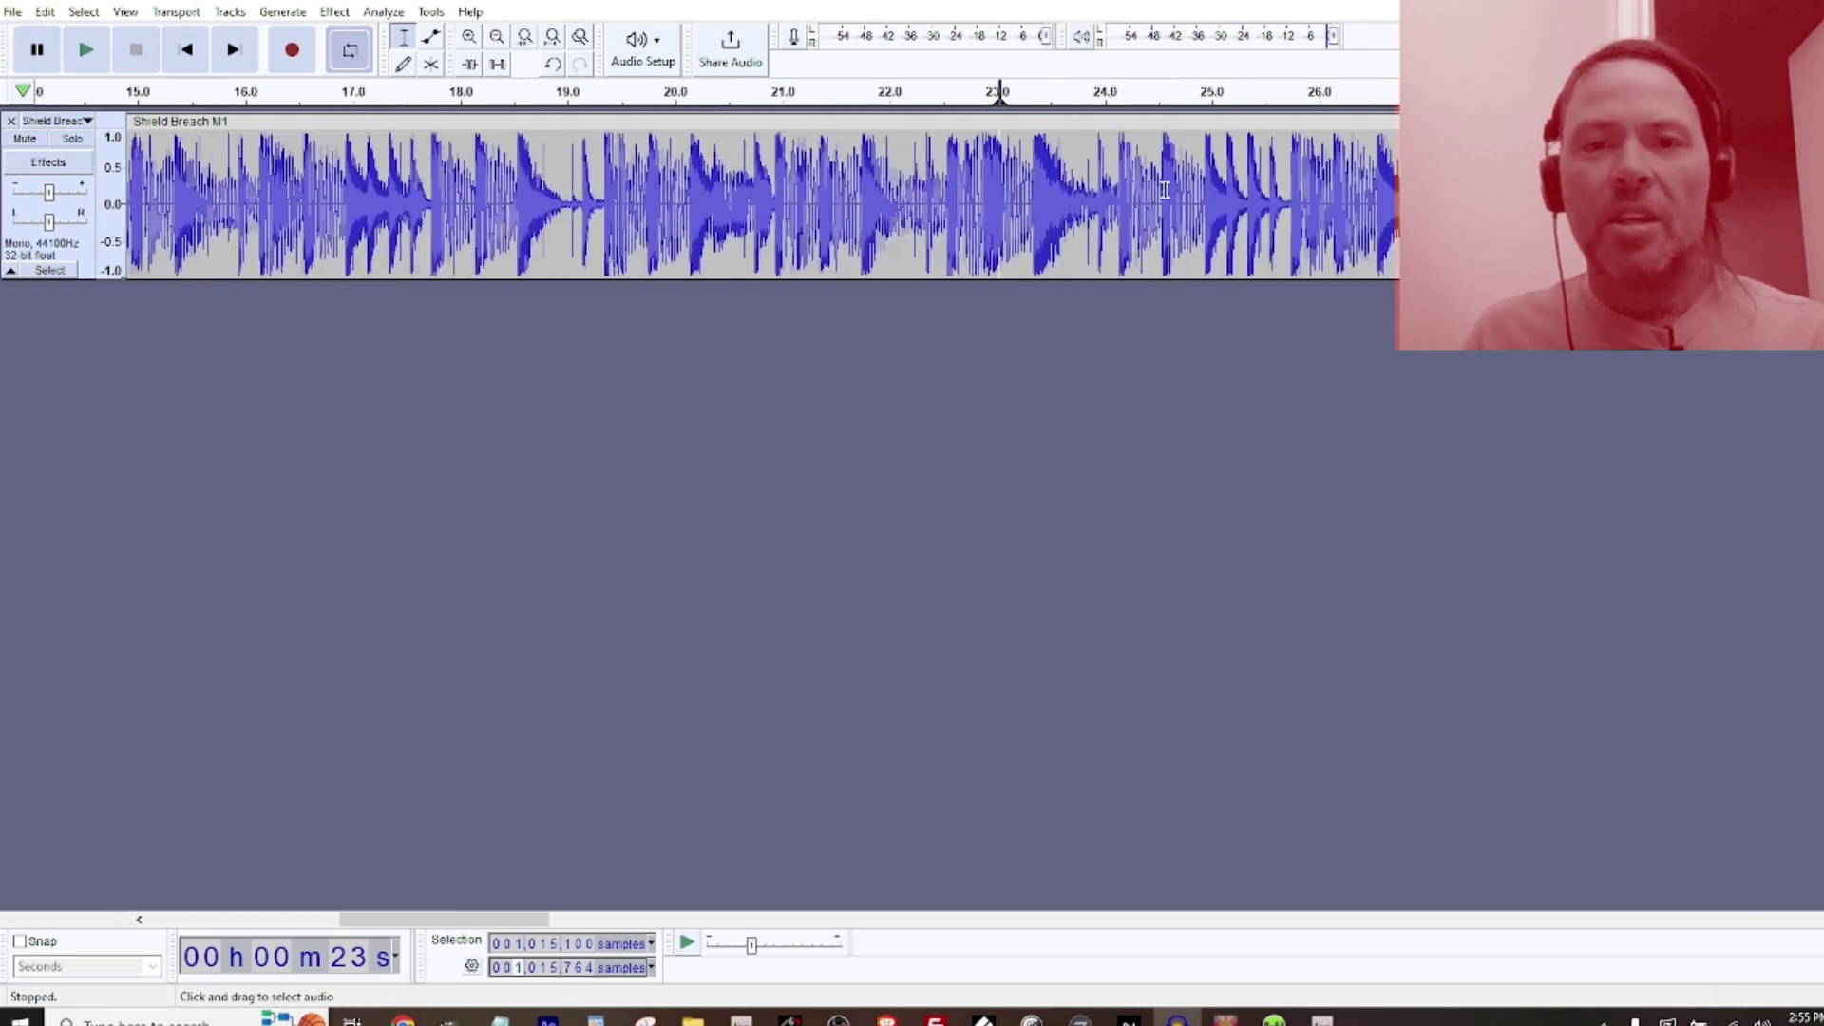
pyautogui.click(1046, 203)
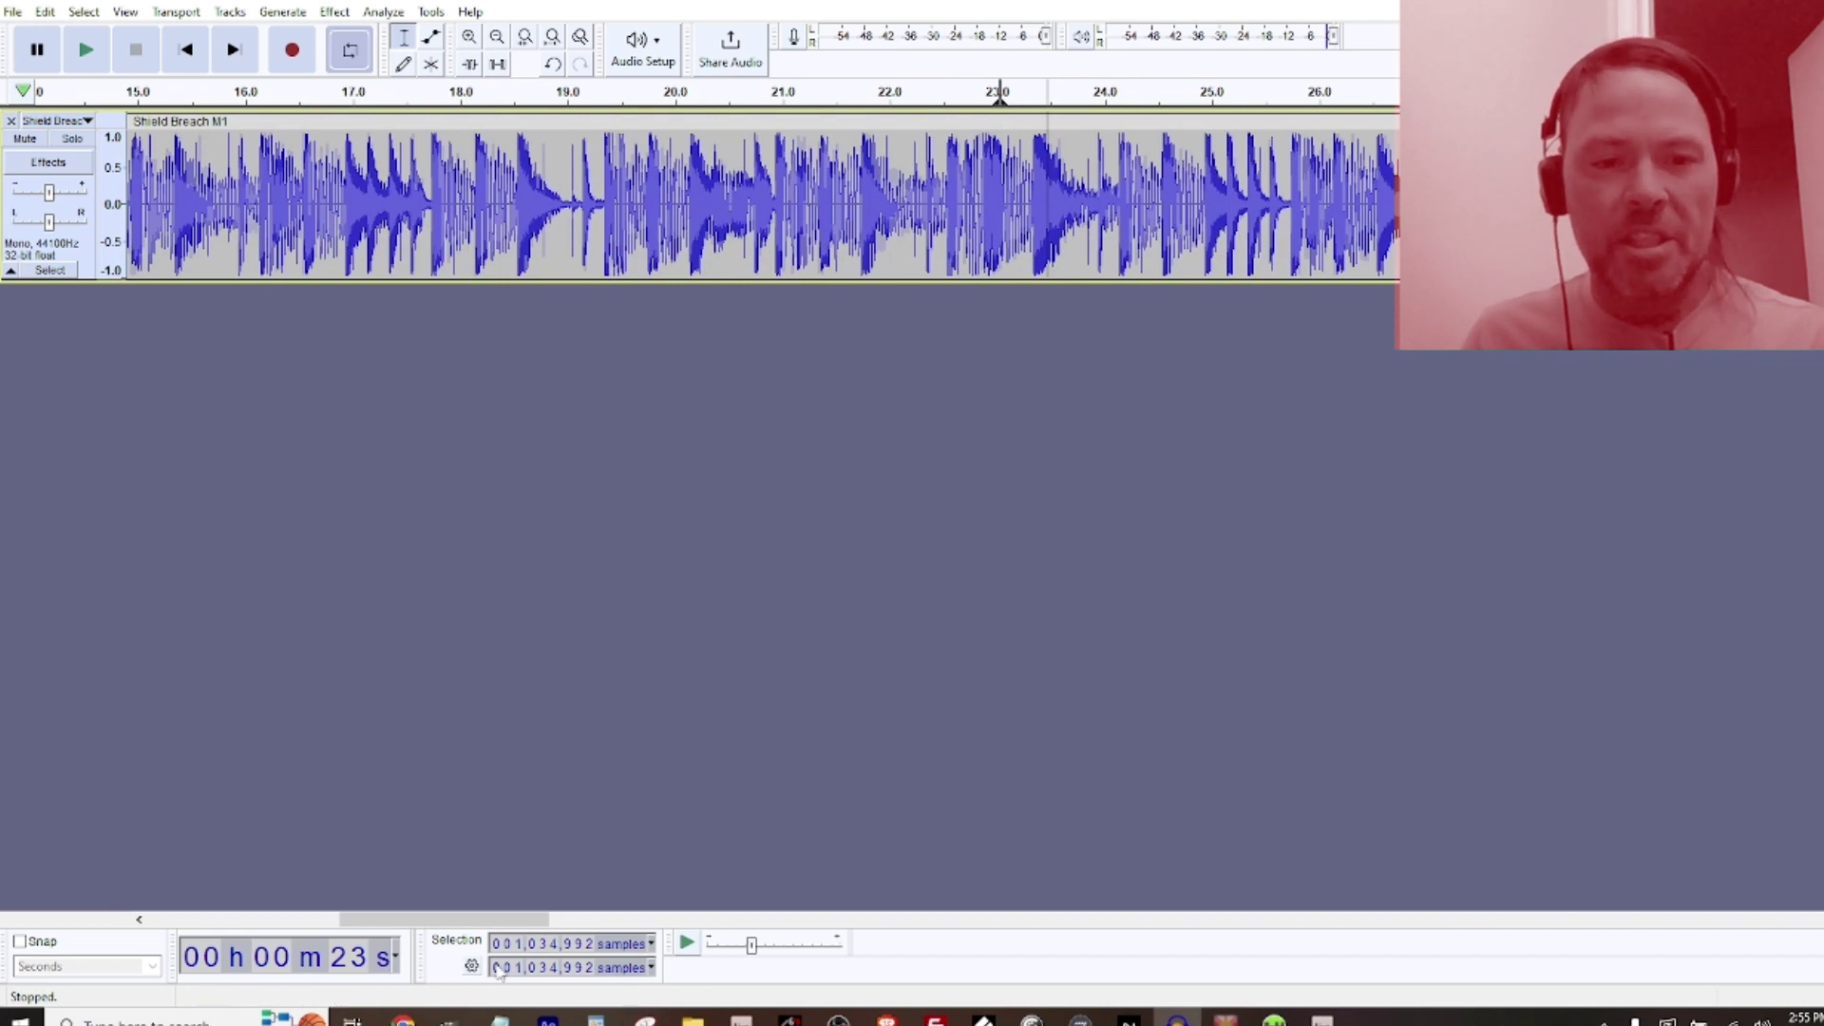
pyautogui.click(572, 945)
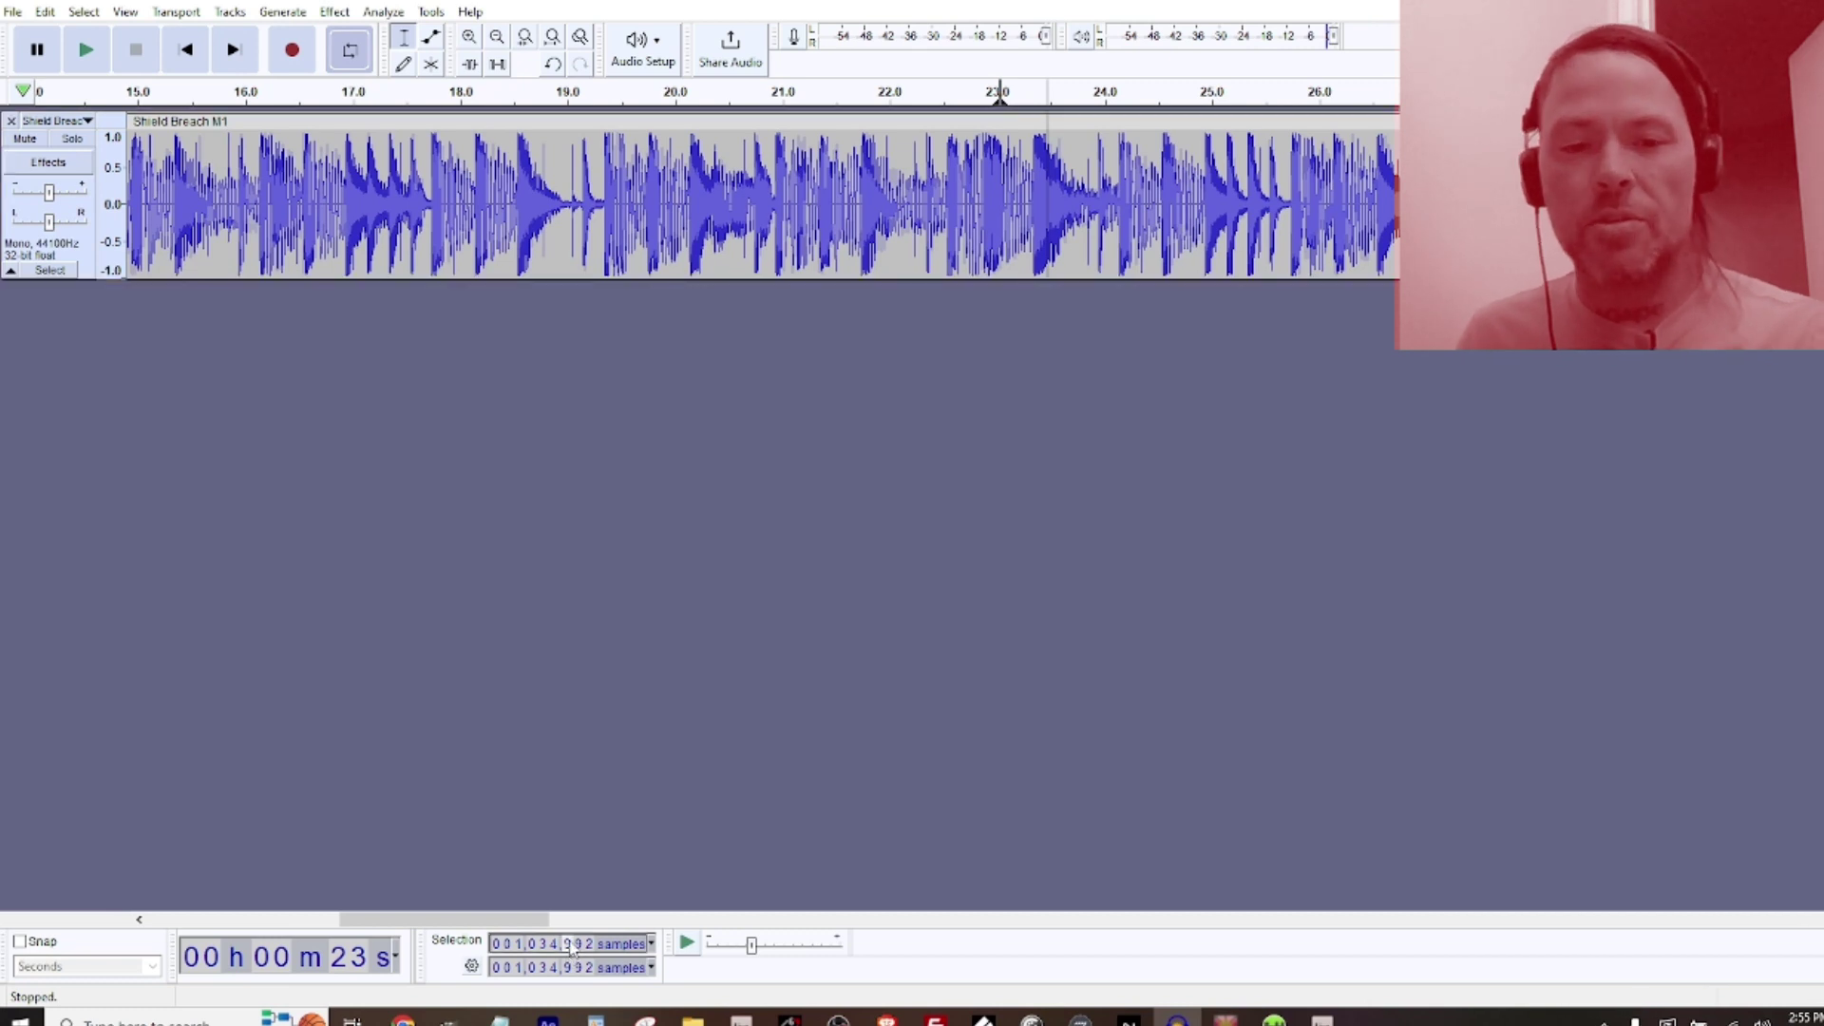
pyautogui.write('000')
pyautogui.click(573, 969)
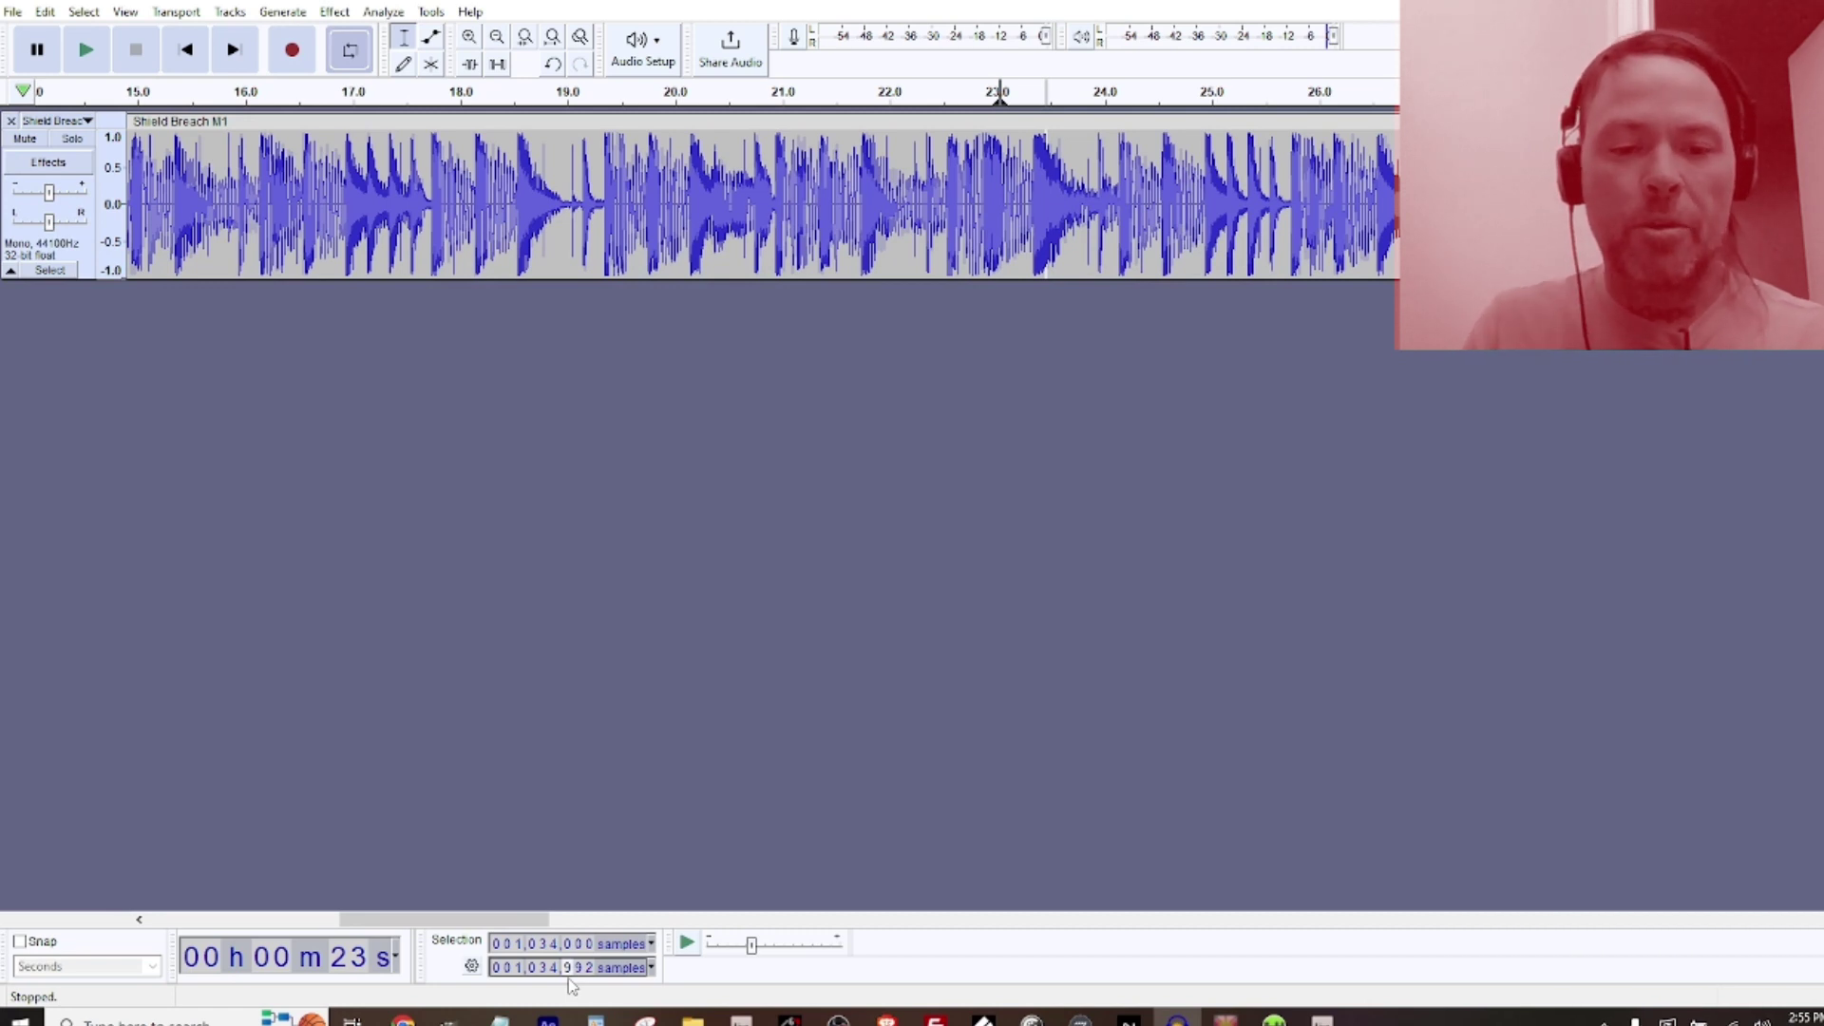
pyautogui.write('4')
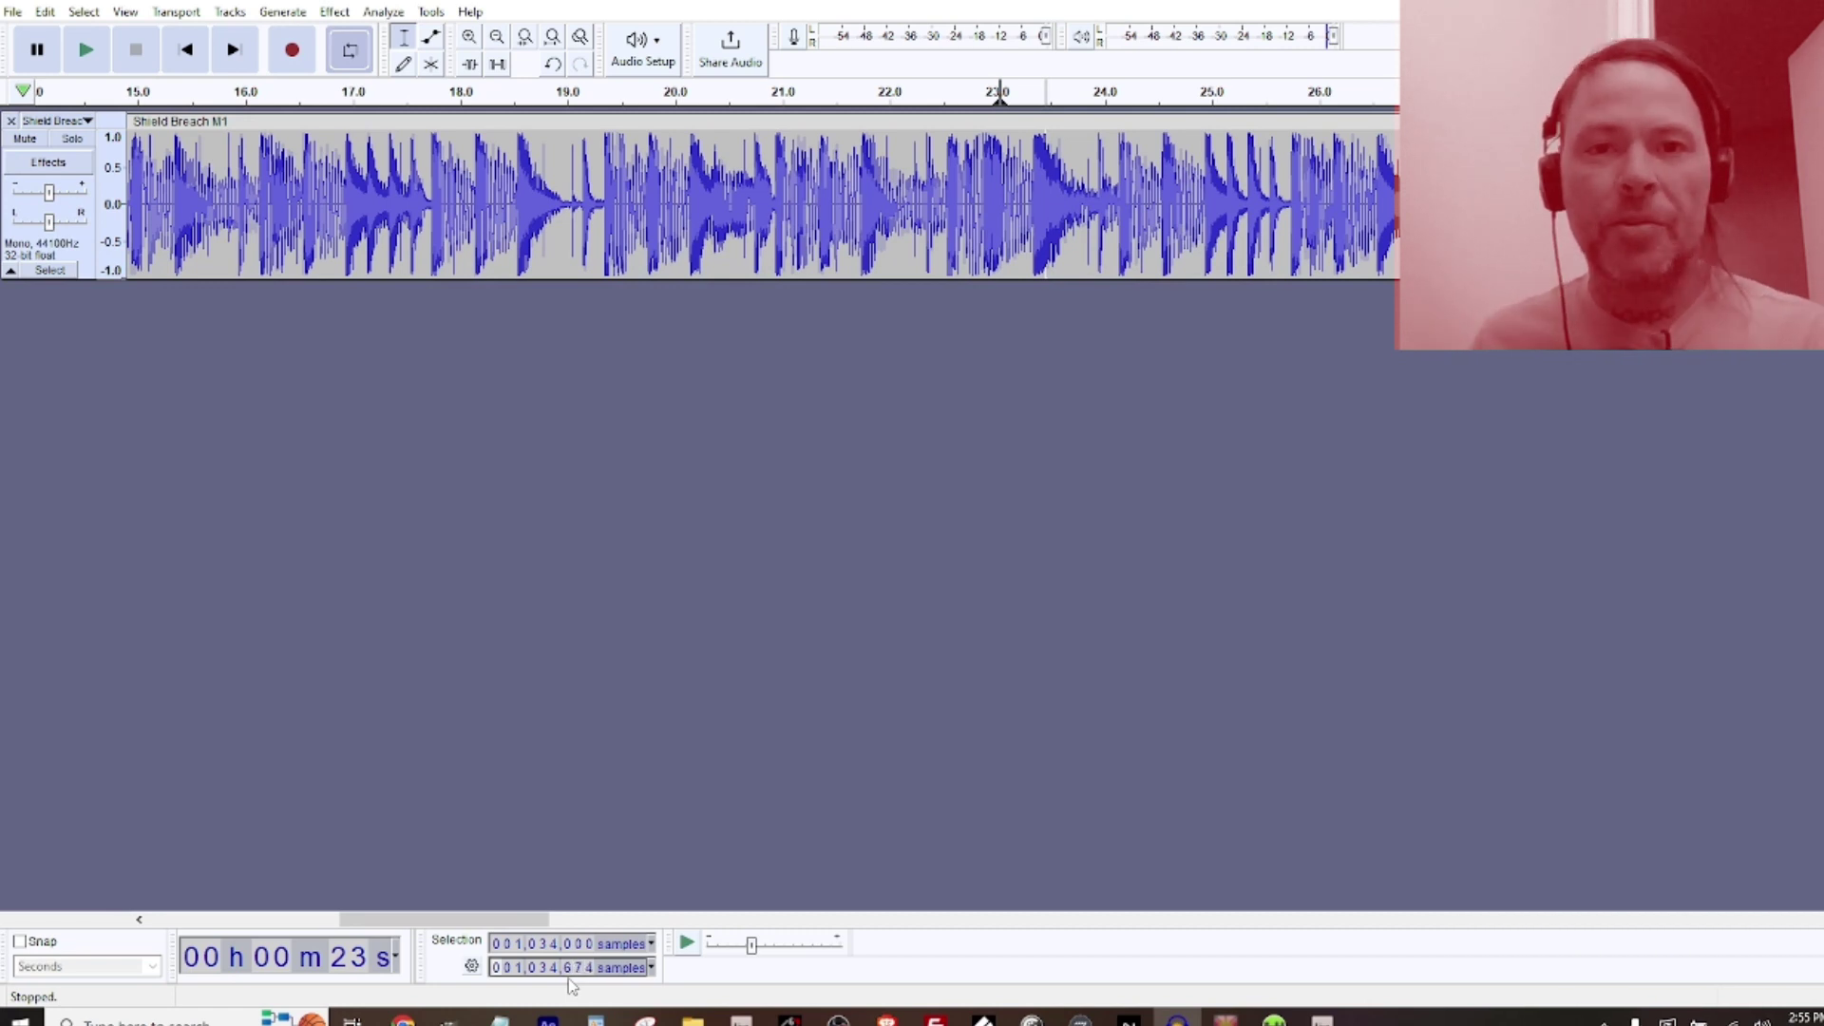
# Clear the old loop region from the ruler, then play and stop the new selection
pyautogui.rightClick(877, 91)
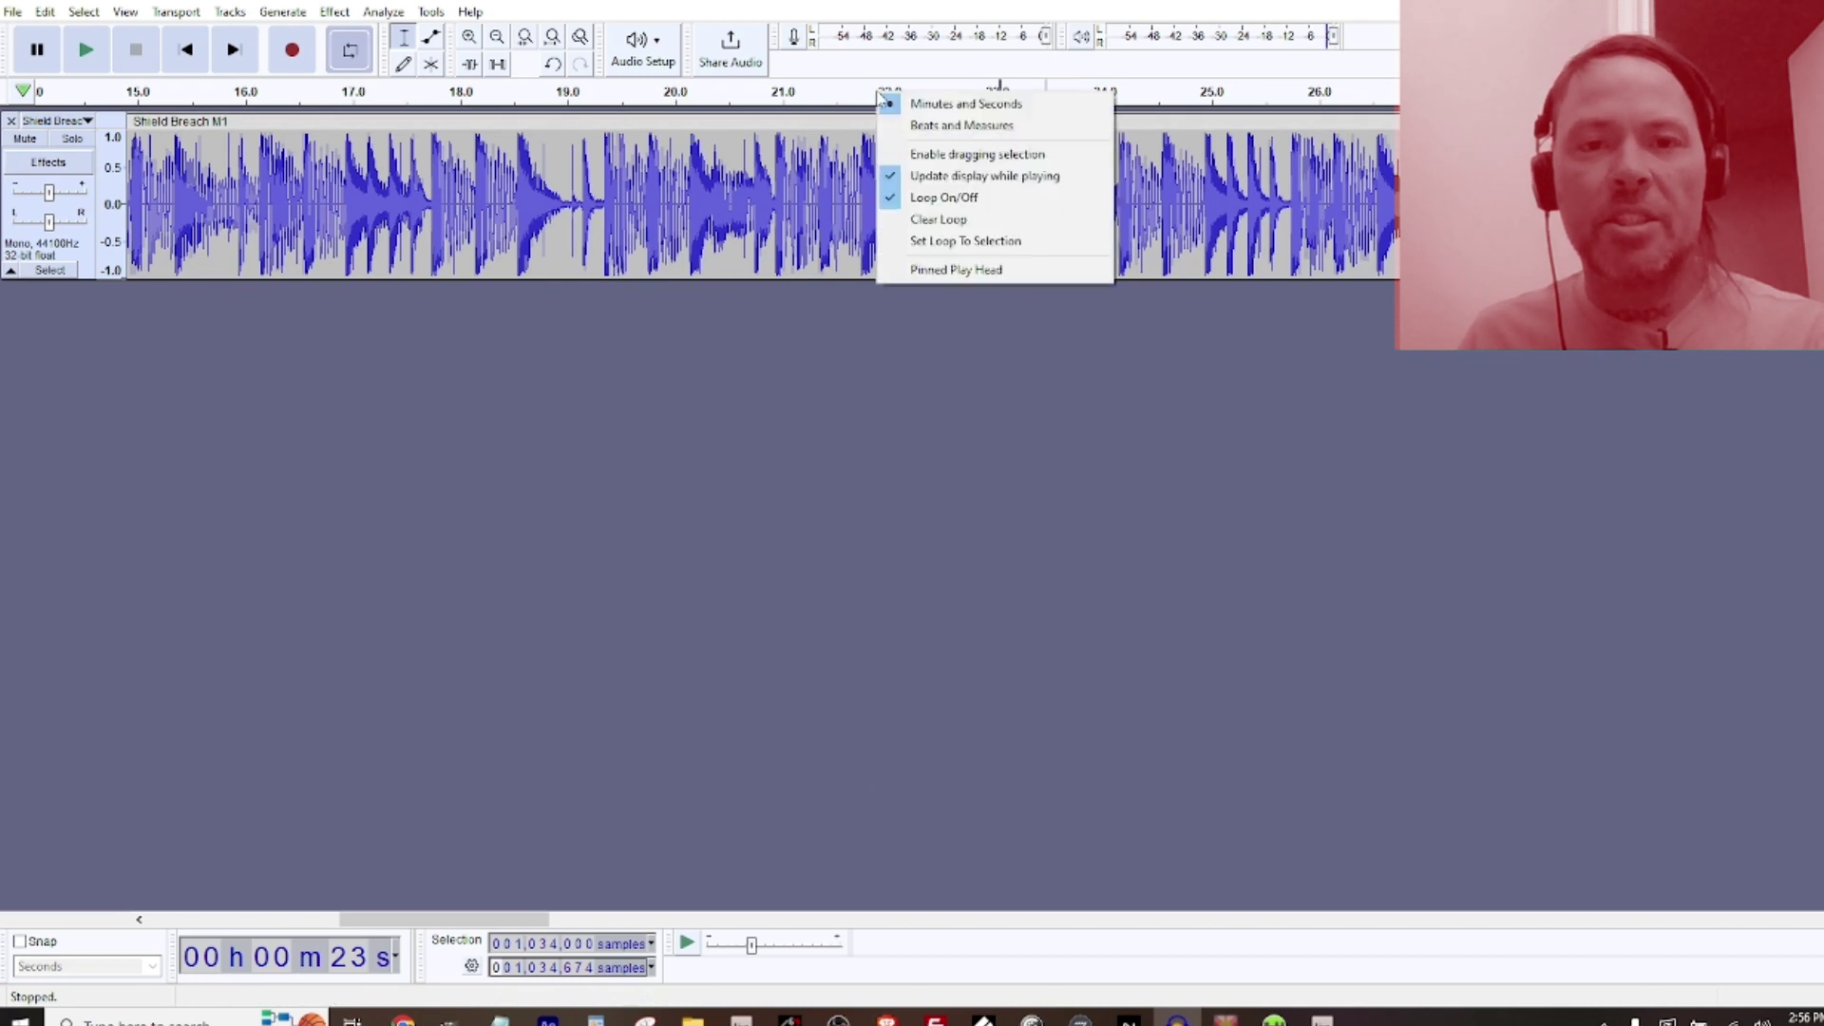
pyautogui.click(918, 221)
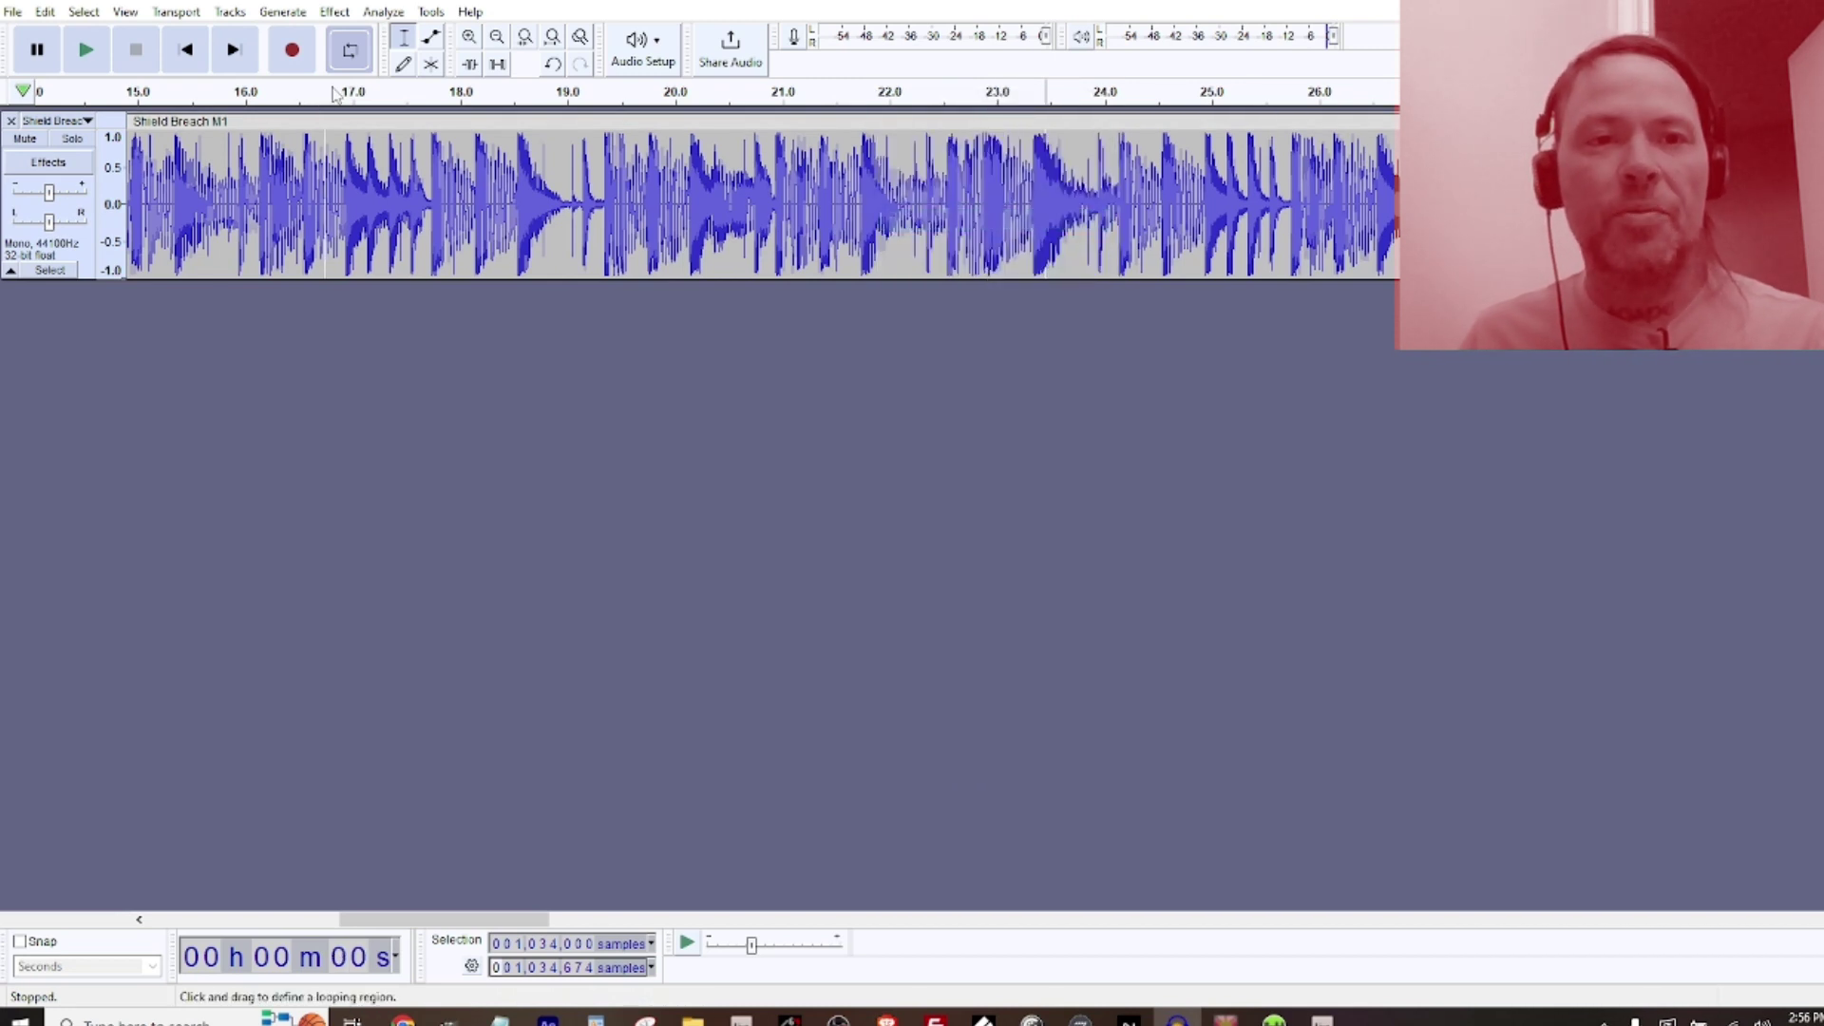
pyautogui.press('space')
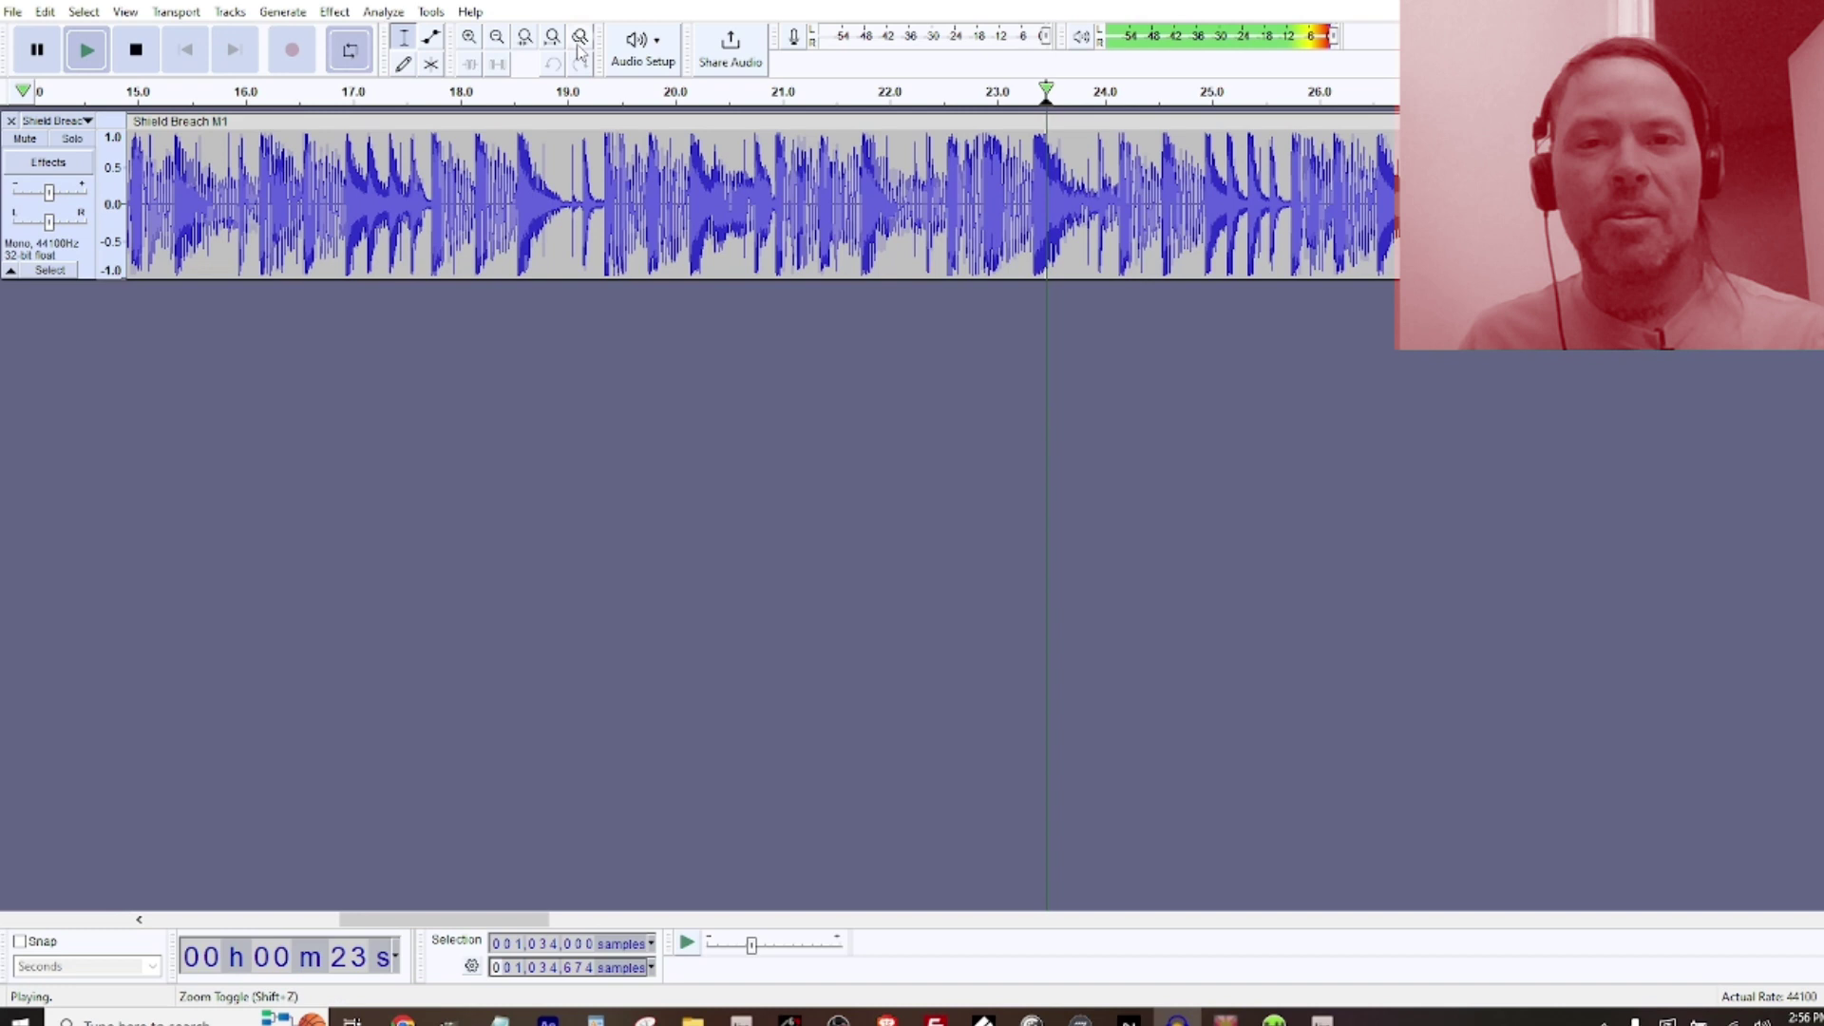
pyautogui.click(136, 49)
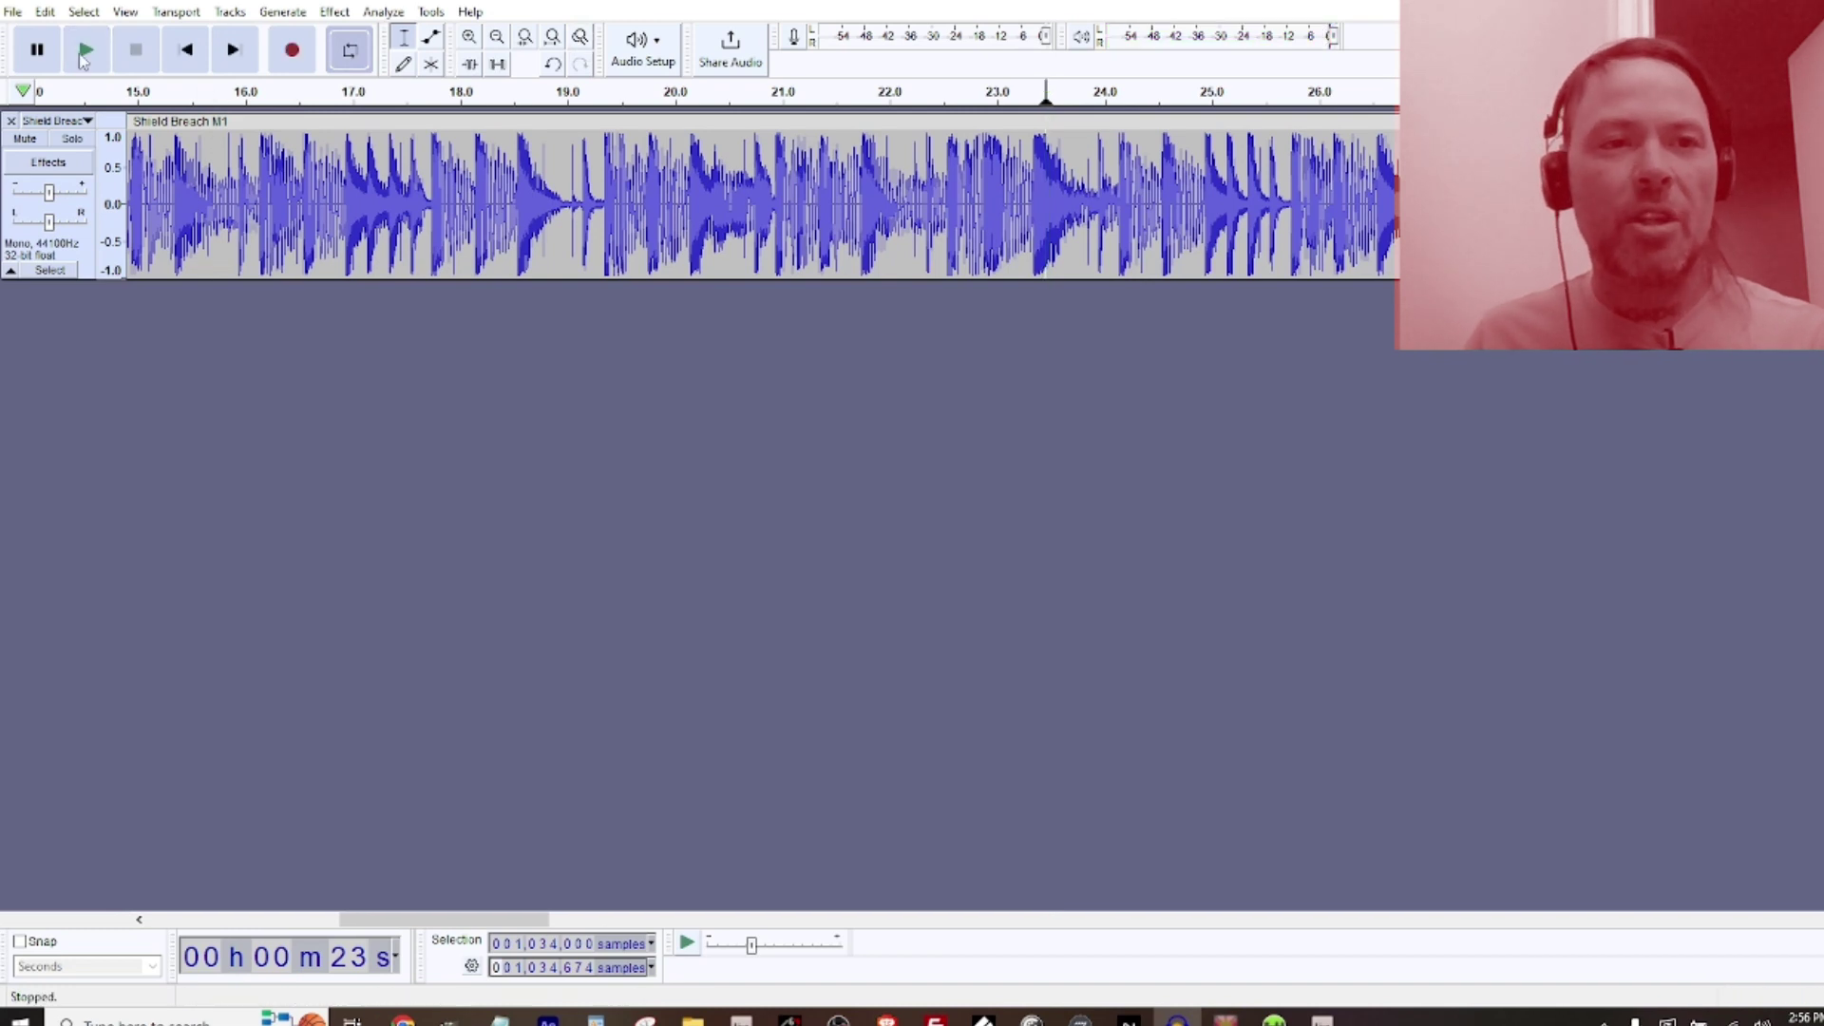
# Start exporting the selected audio, then cancel the export dialog
pyautogui.click(15, 12)
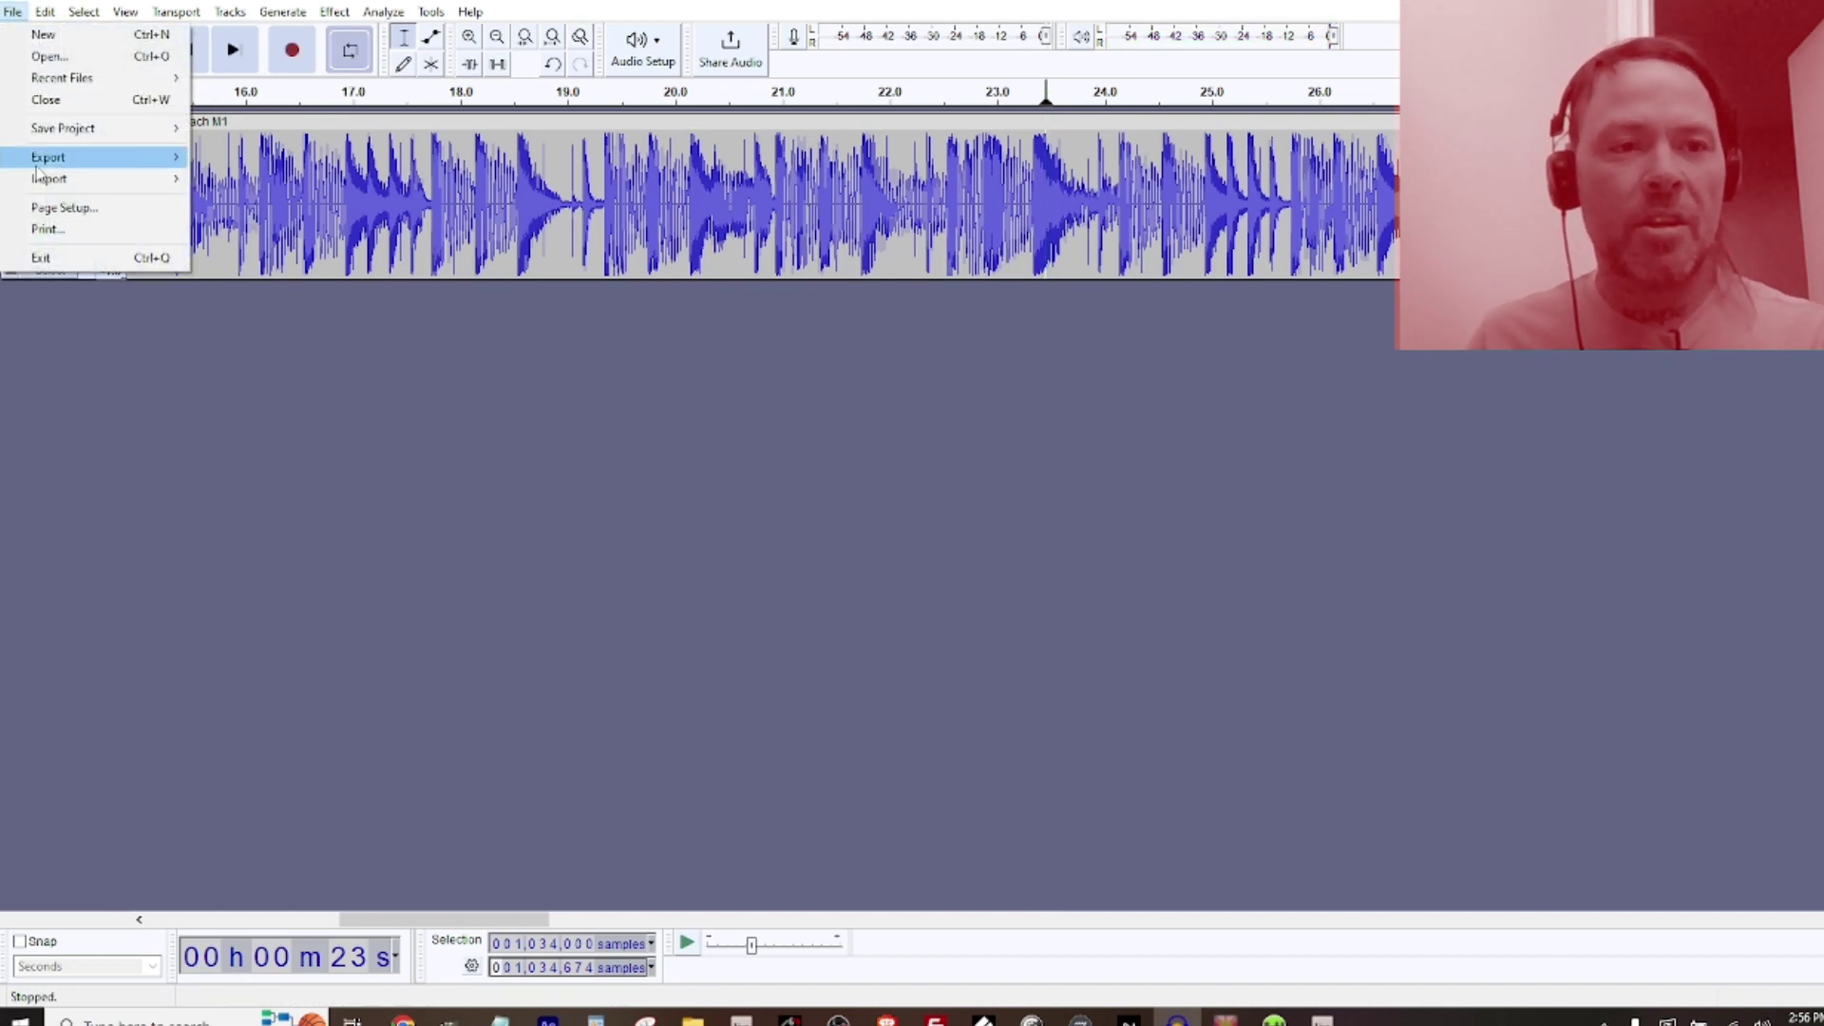
pyautogui.moveTo(57, 157)
pyautogui.click(281, 244)
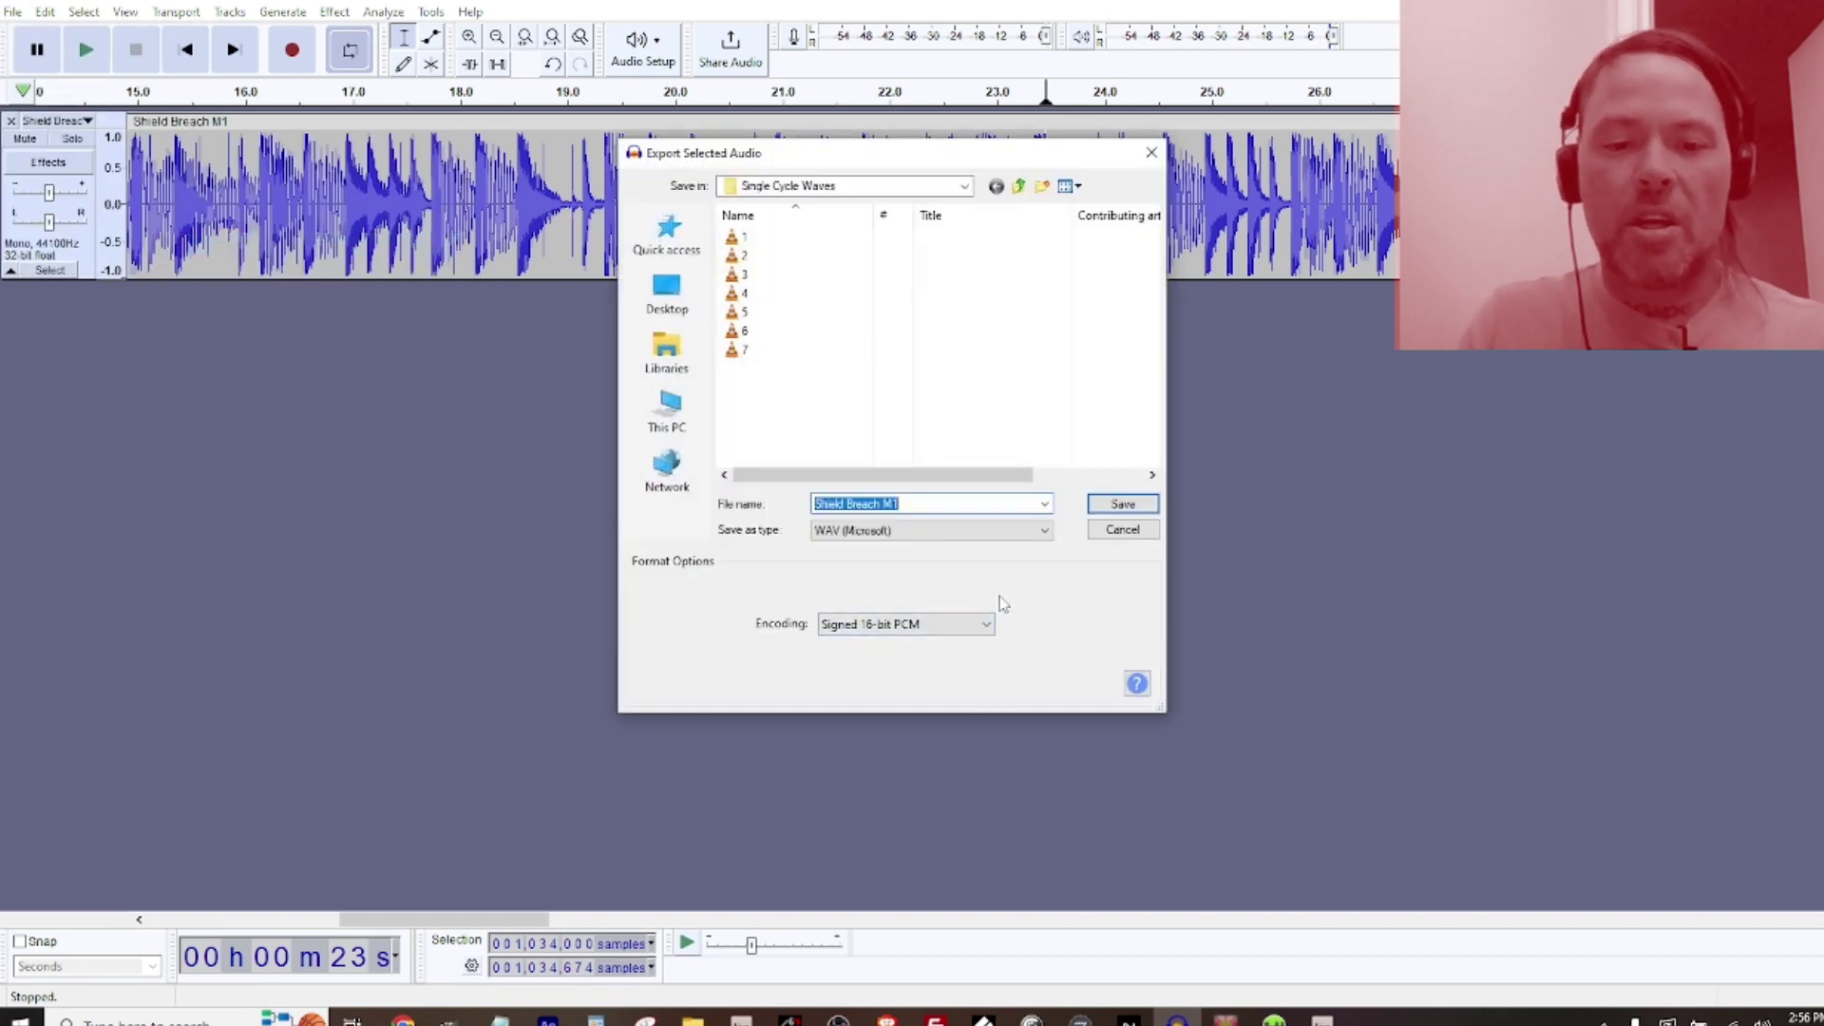
pyautogui.press('Escape')
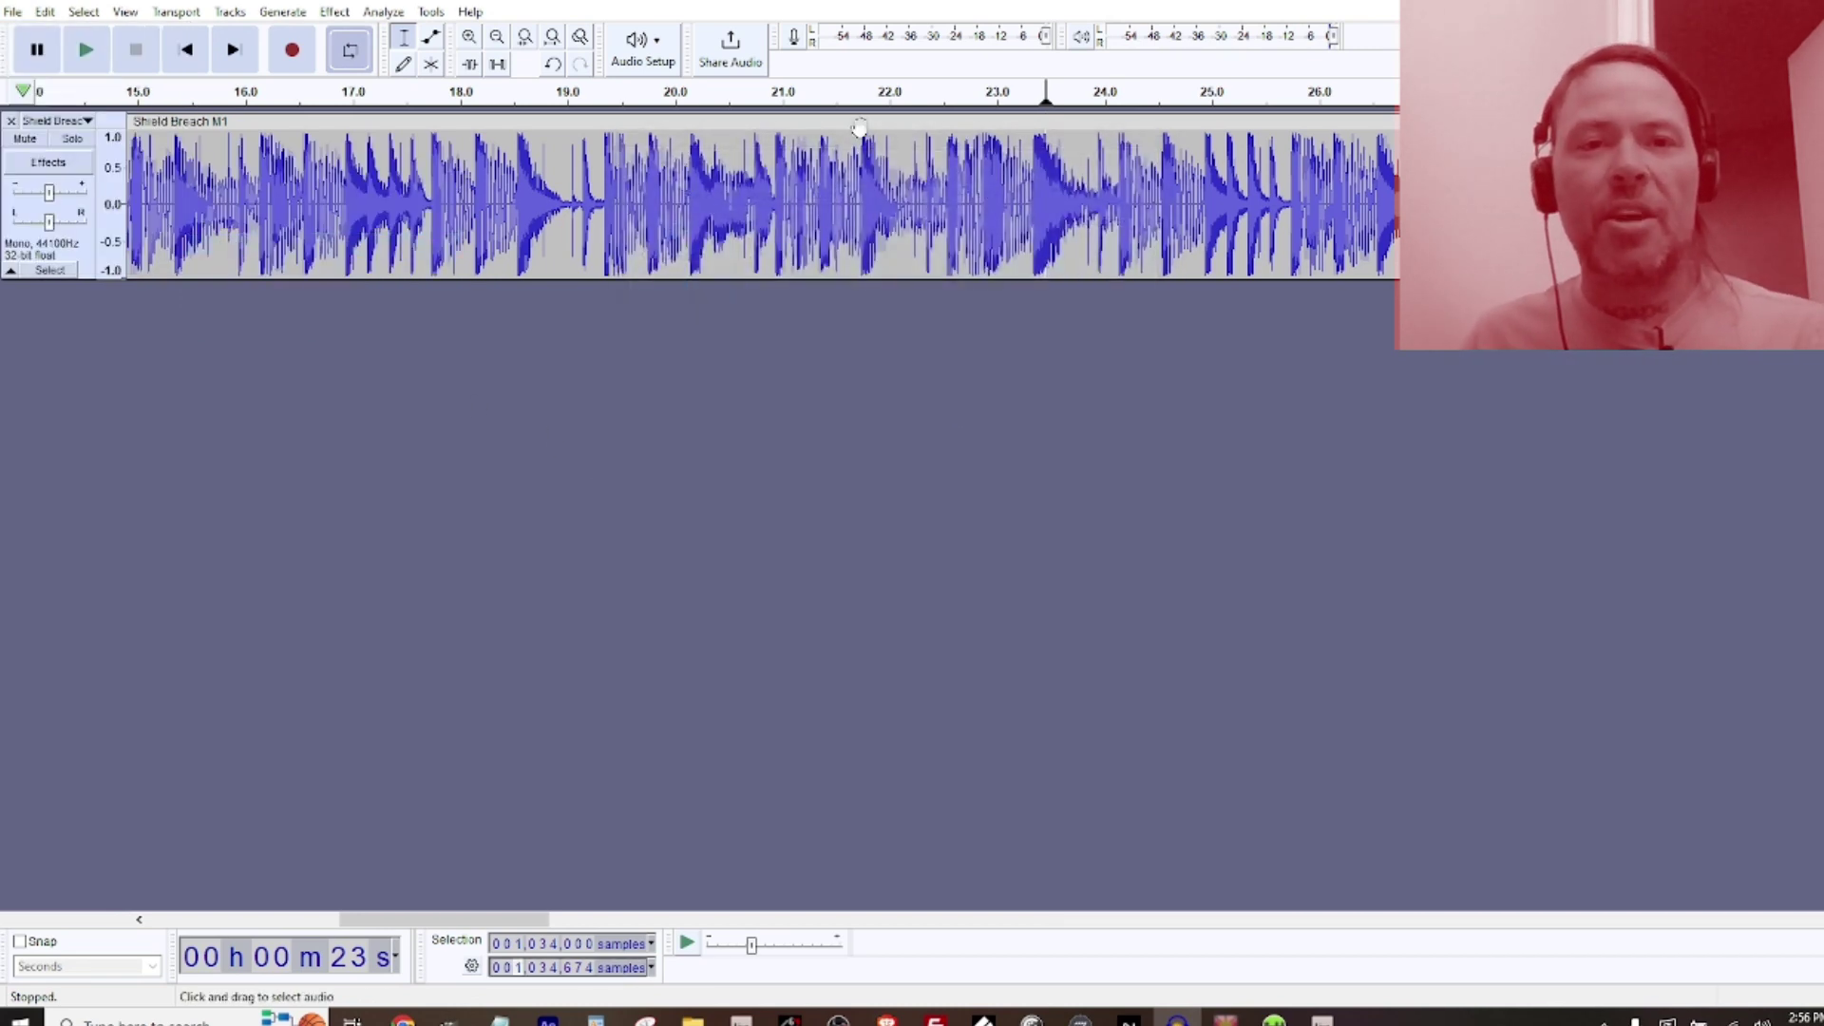
# Turn Loop on for the new selection and zoom in three times around 23.45 s
pyautogui.click(348, 52)
pyautogui.click(469, 38)
pyautogui.click(468, 38)
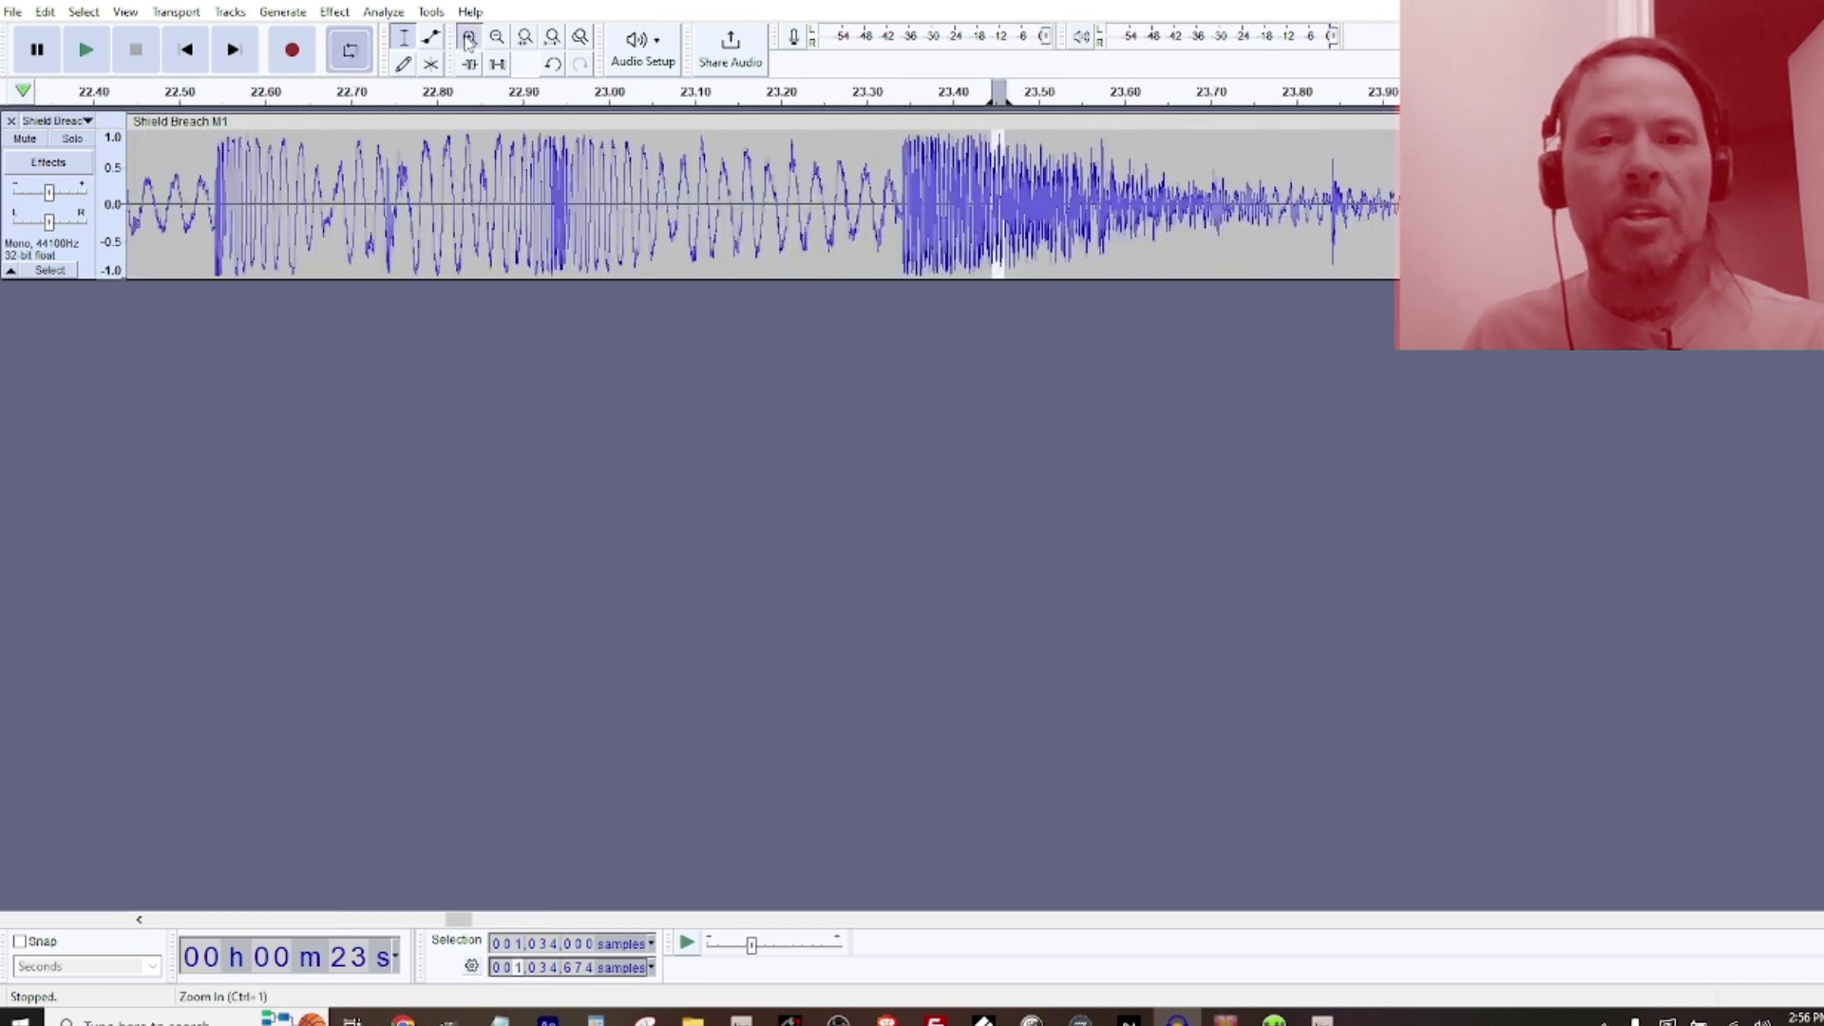
pyautogui.click(469, 38)
pyautogui.click(469, 38)
pyautogui.click(468, 38)
pyautogui.click(468, 38)
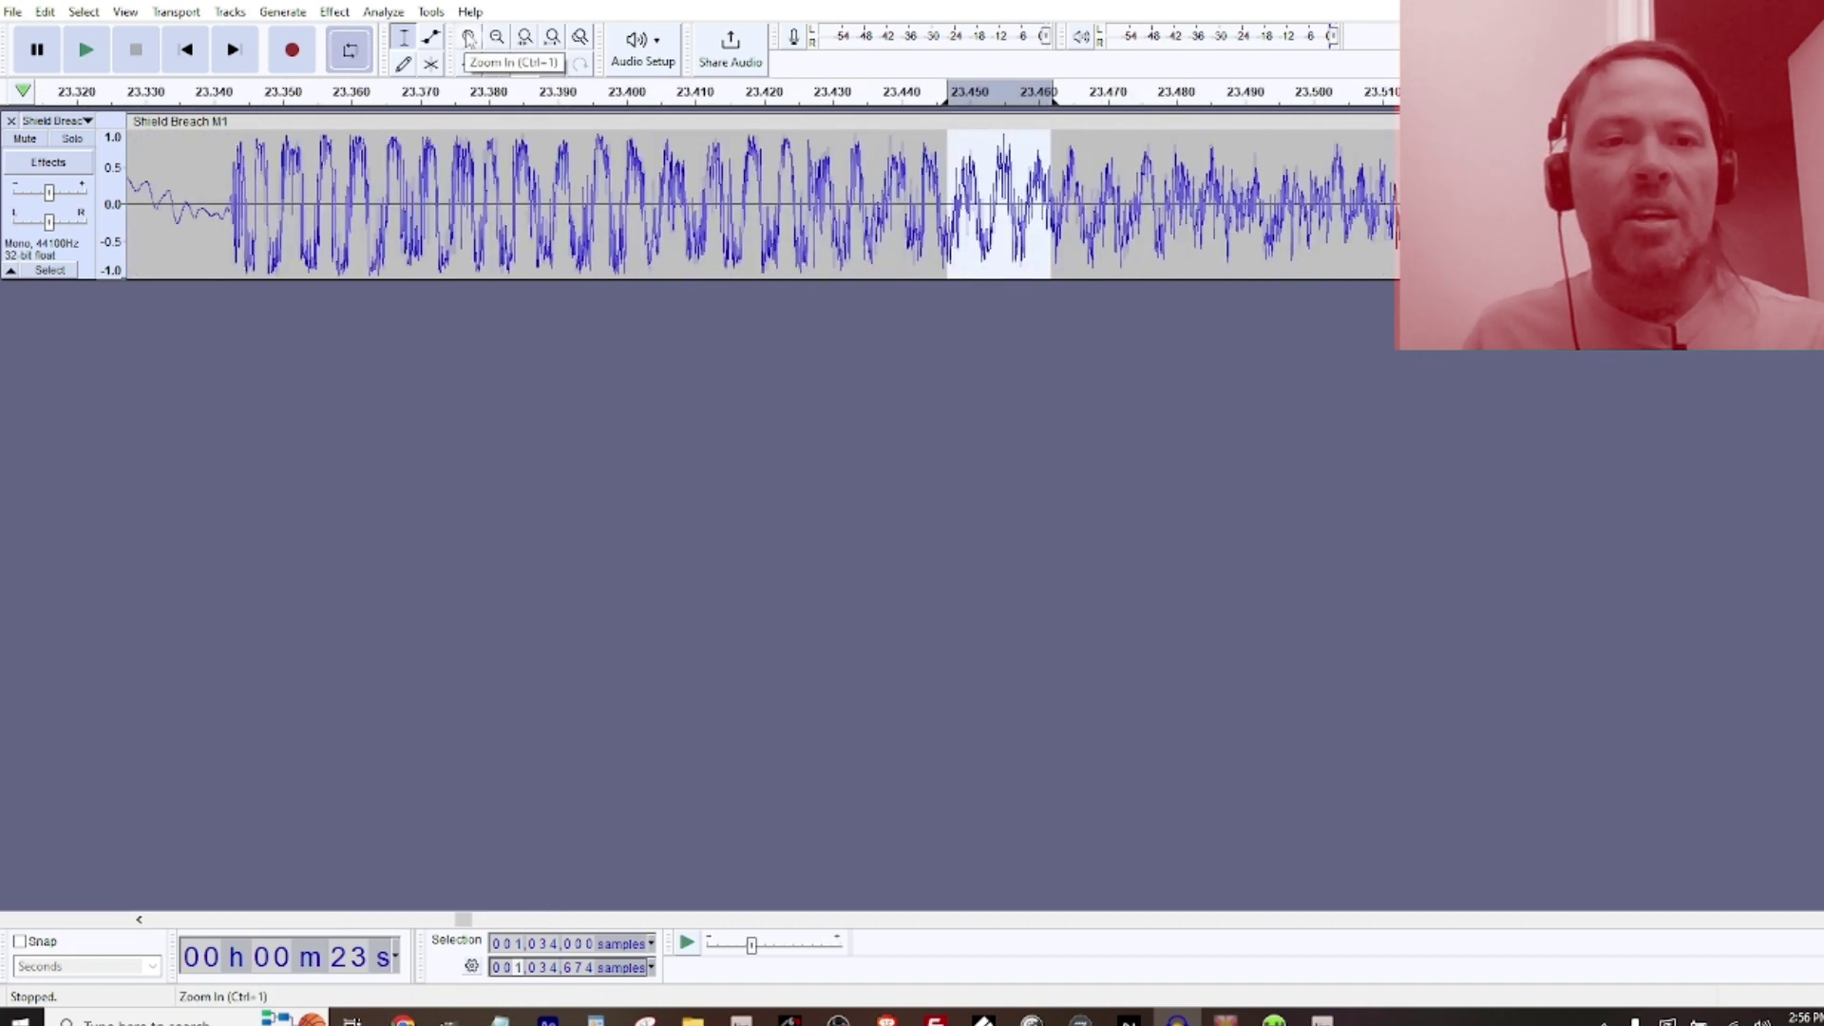
# Low-pass filter the 23.45 s cycle at 500 Hz and loop-play the result
pyautogui.click(333, 11)
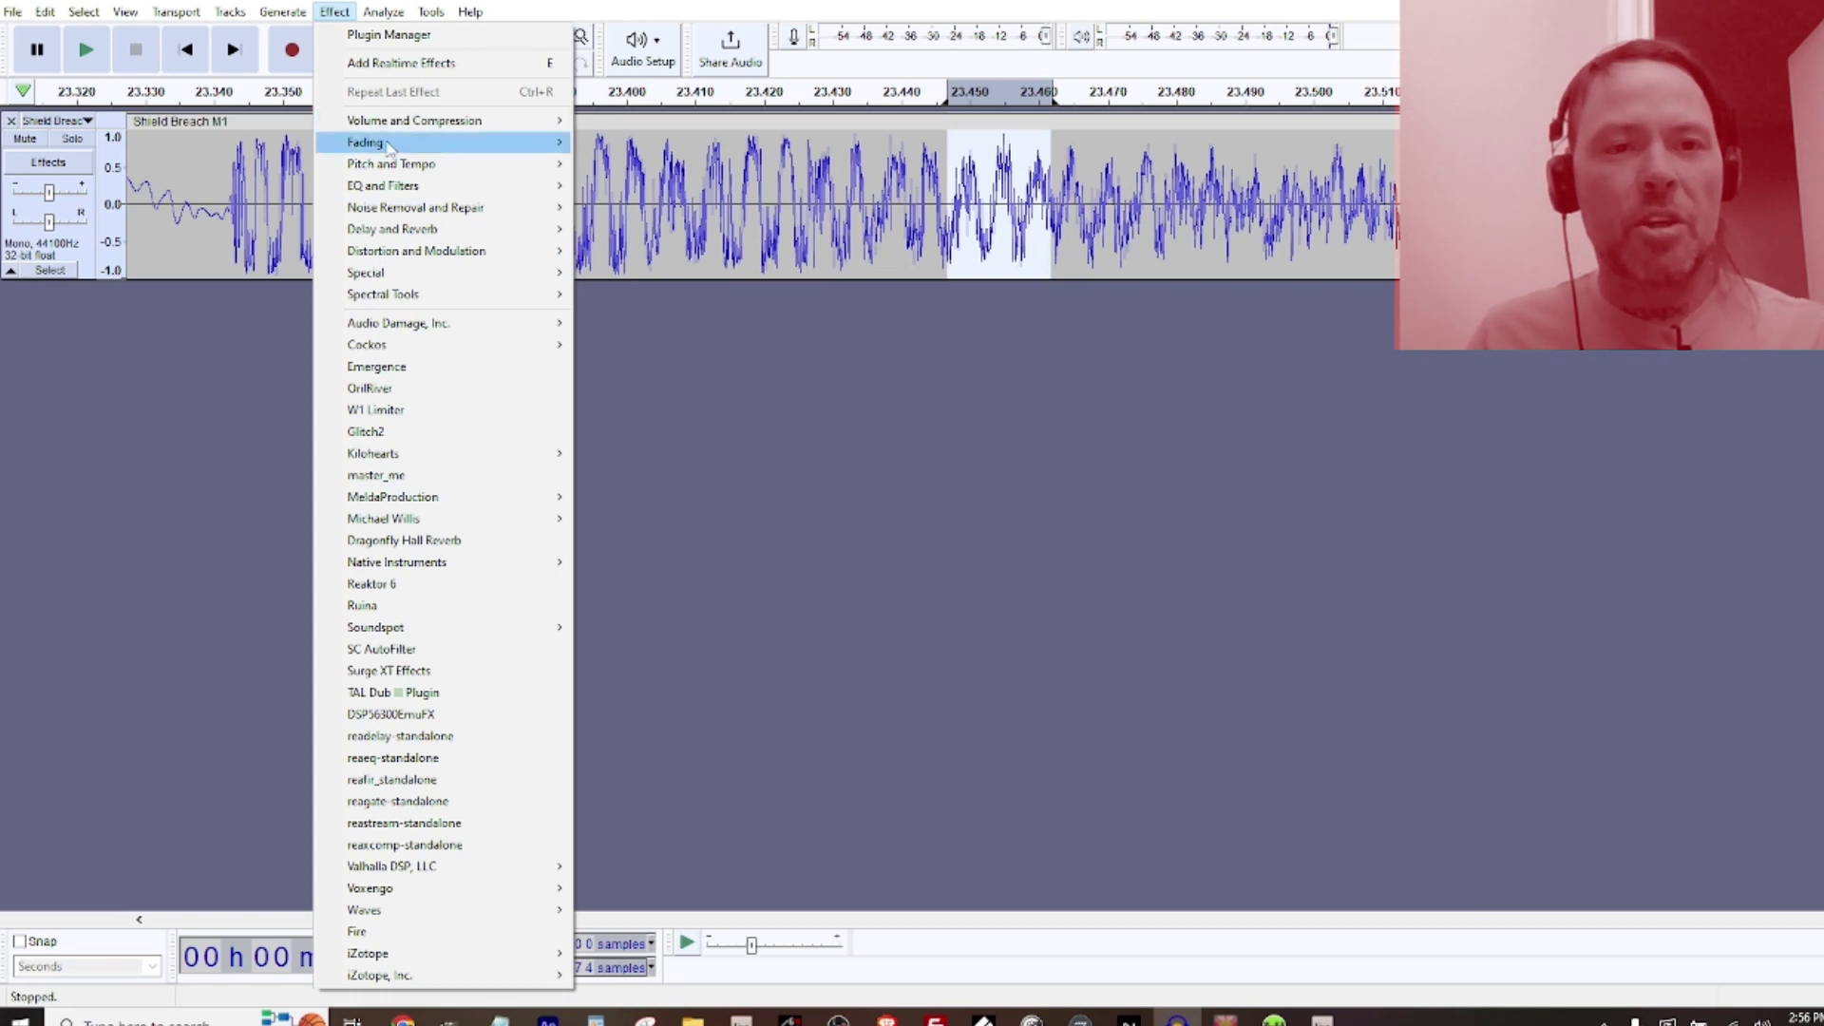
pyautogui.moveTo(386, 190)
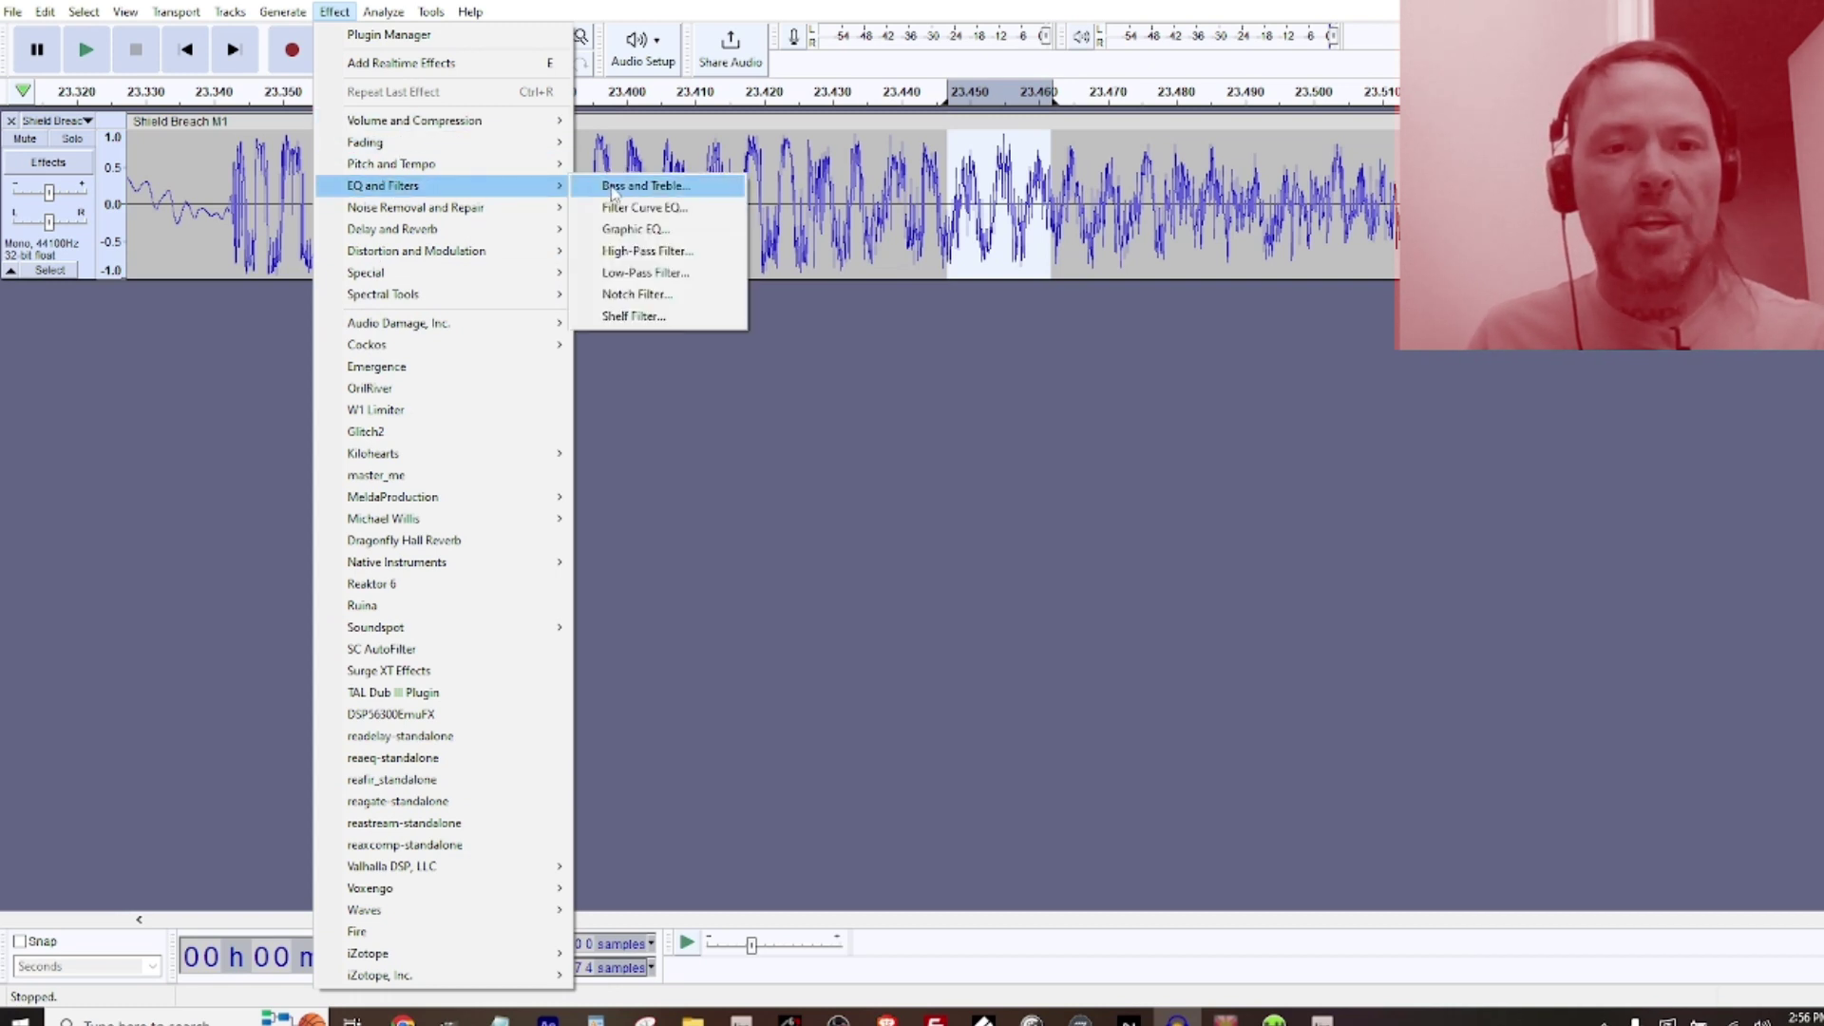
pyautogui.click(627, 274)
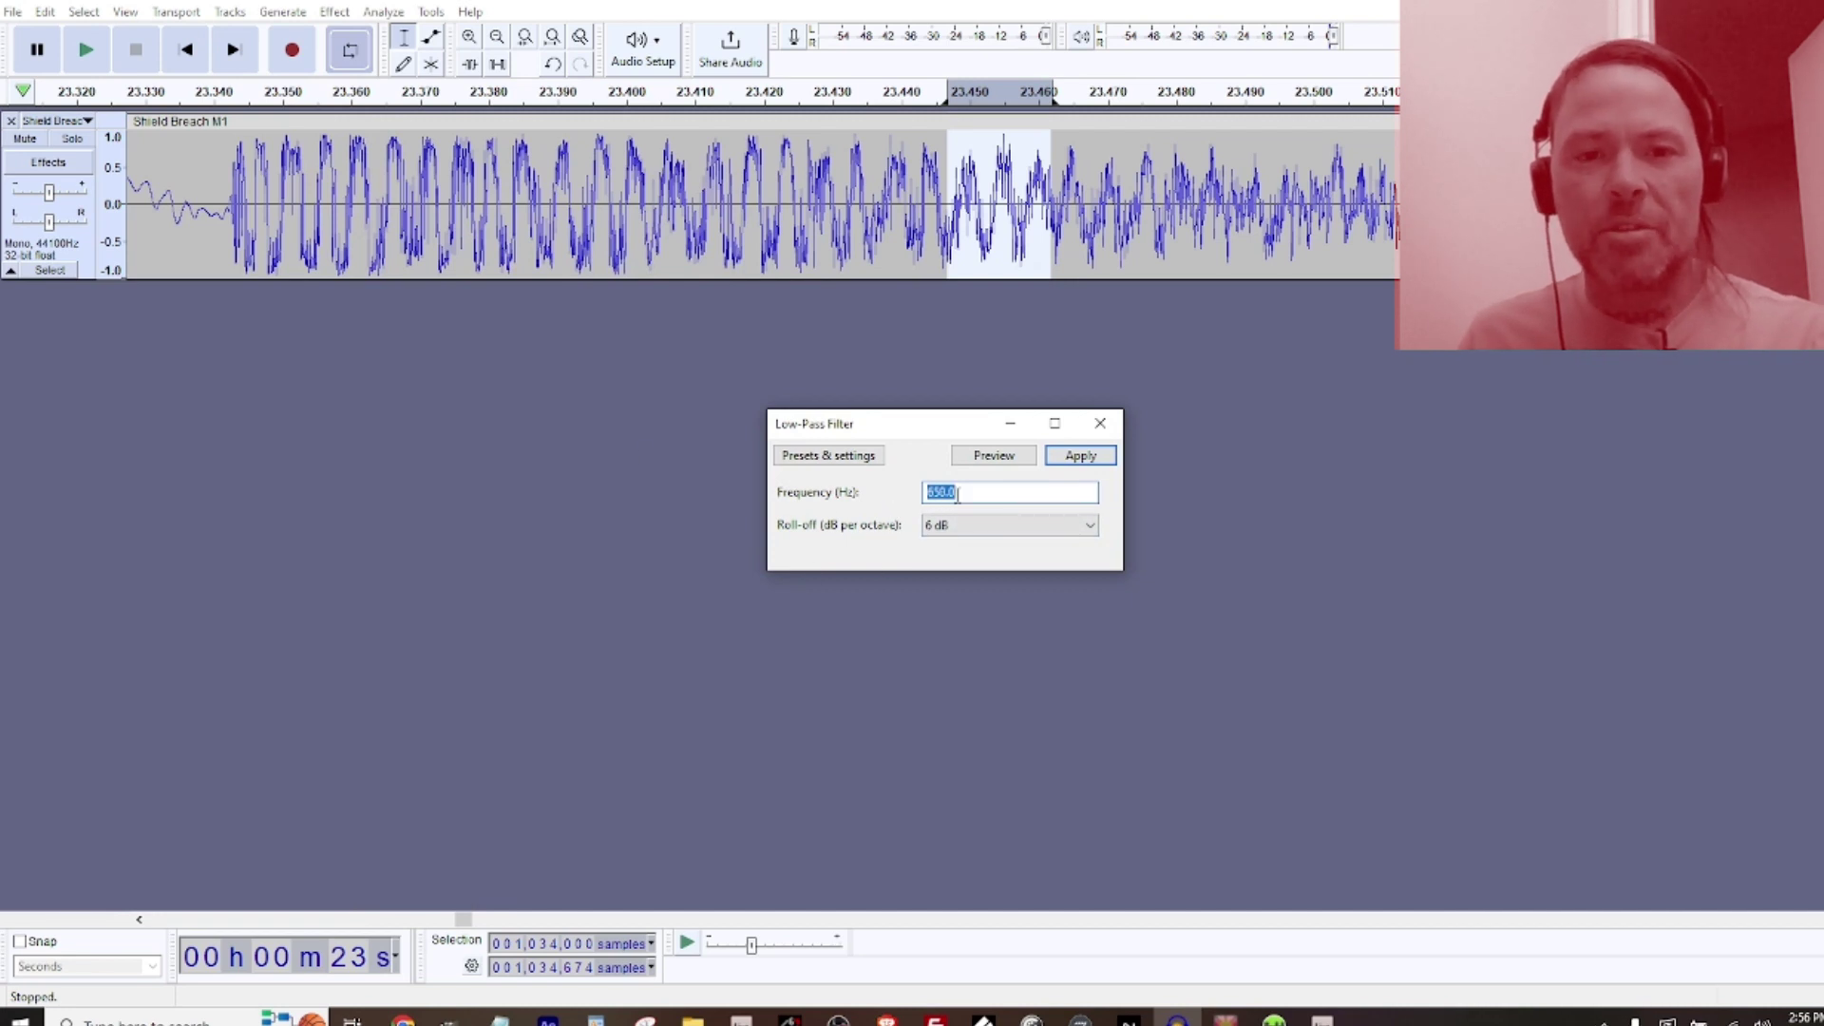
pyautogui.write('500')
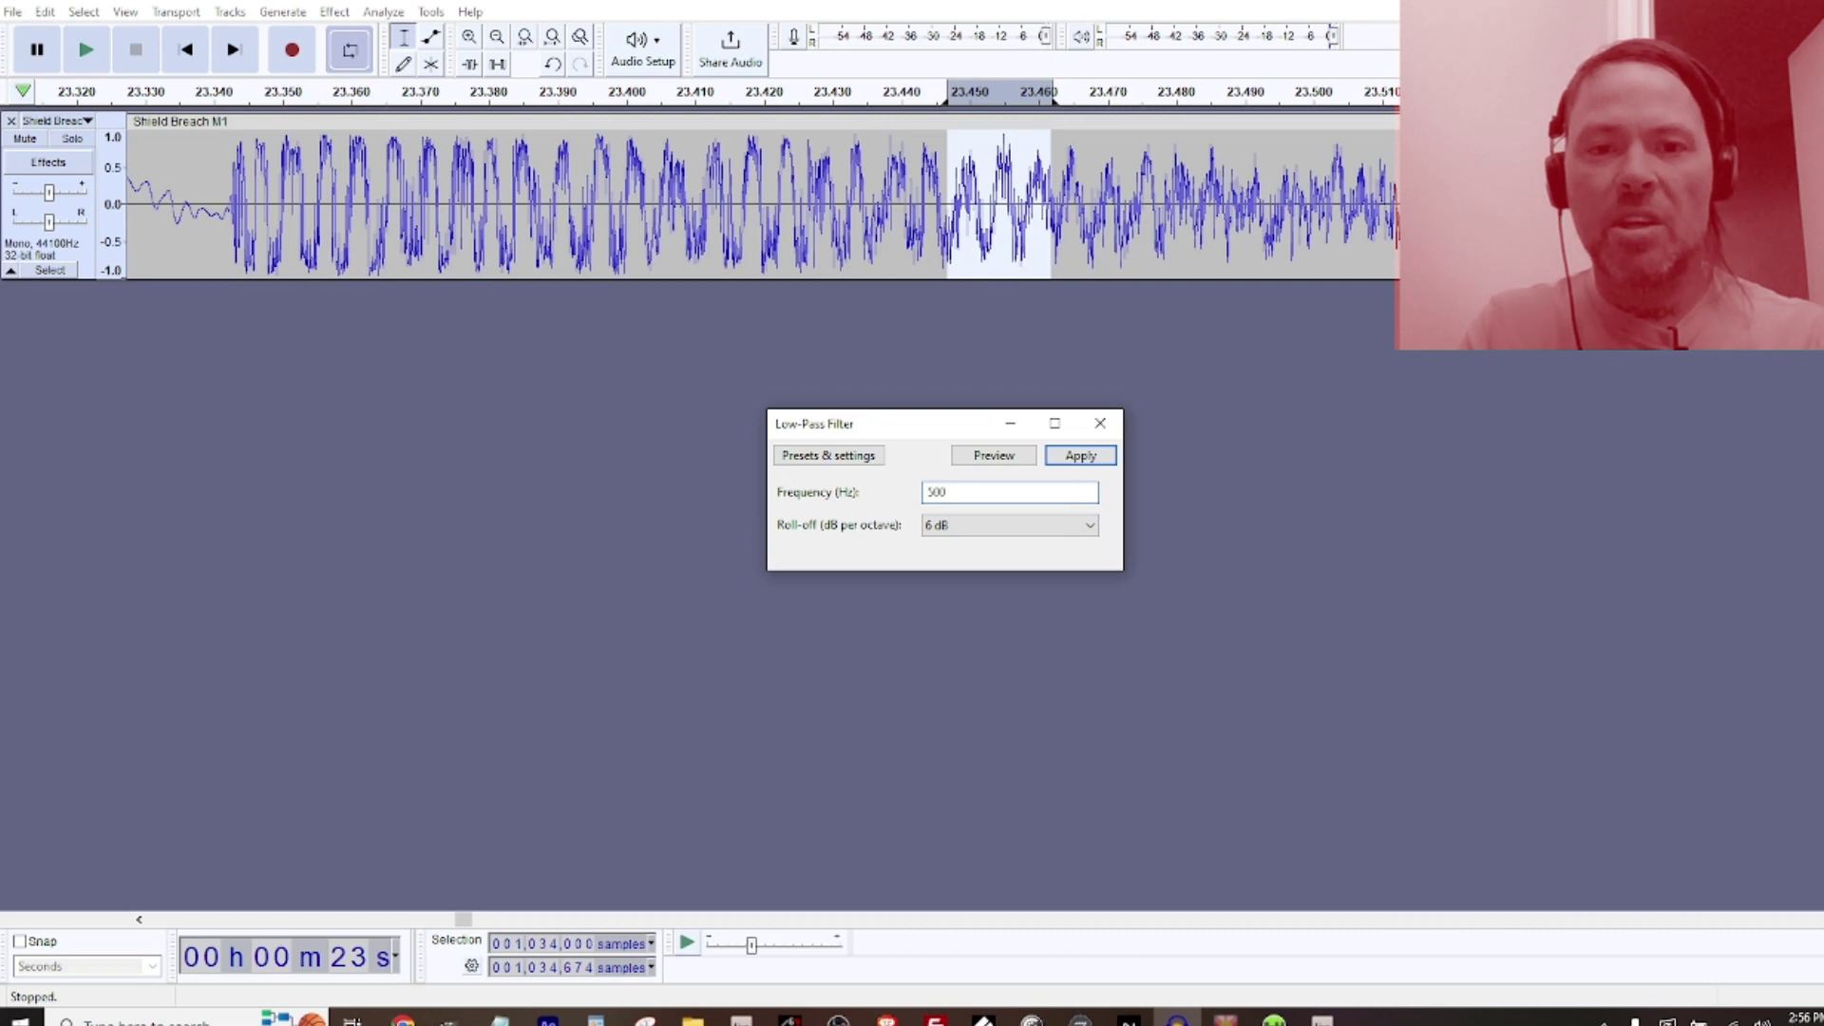
pyautogui.press('Return')
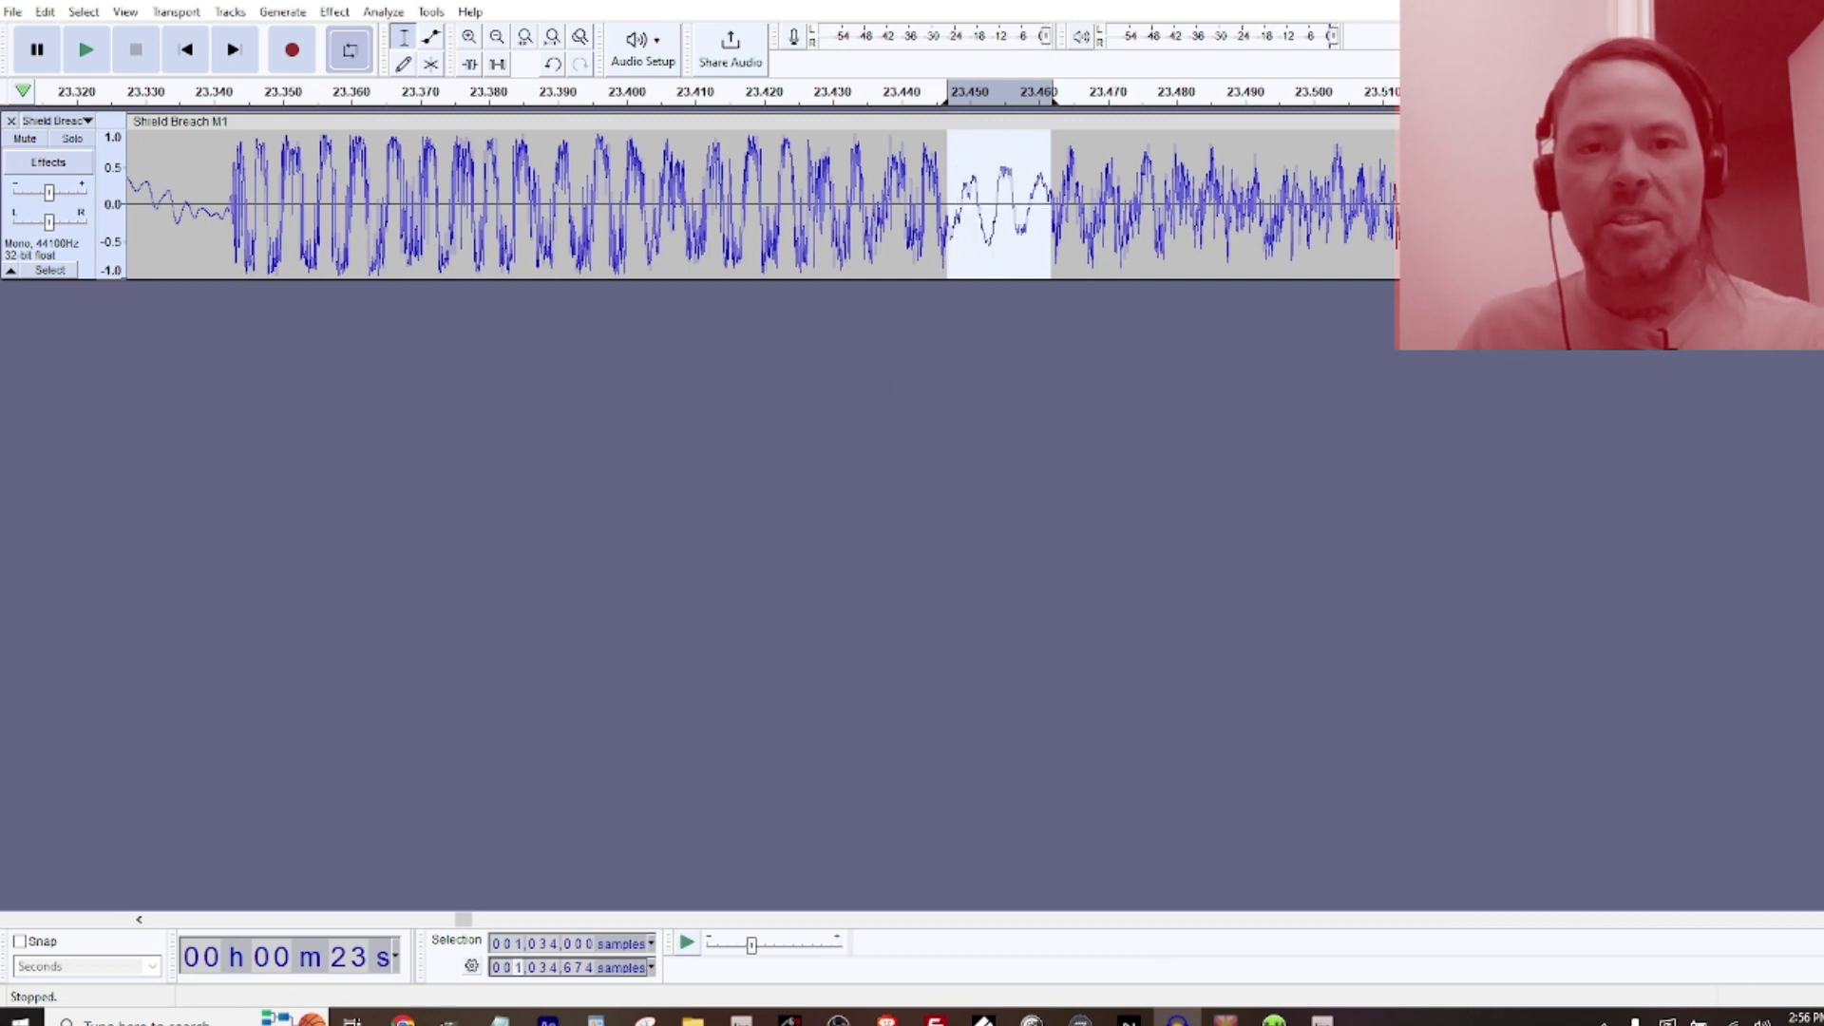
pyautogui.press('space')
pyautogui.press('space')
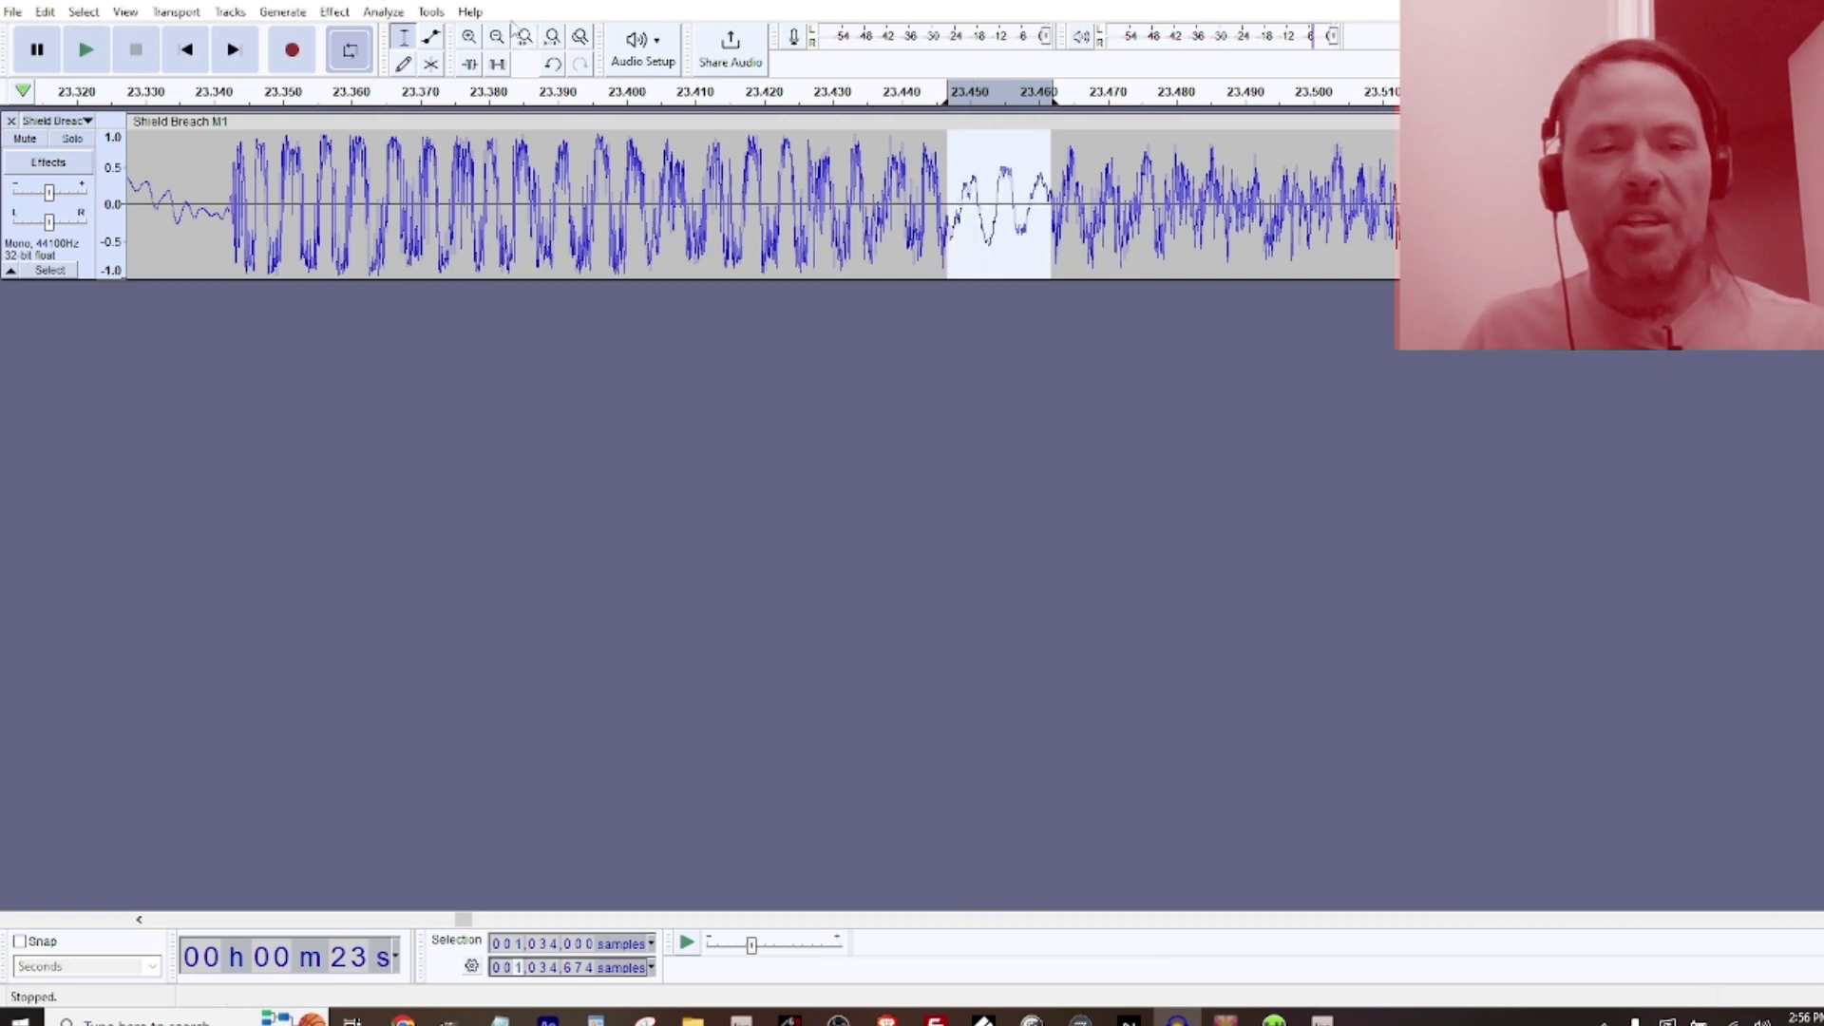
# Normalize the selected cycle's peak level and briefly play it back
pyautogui.click(334, 13)
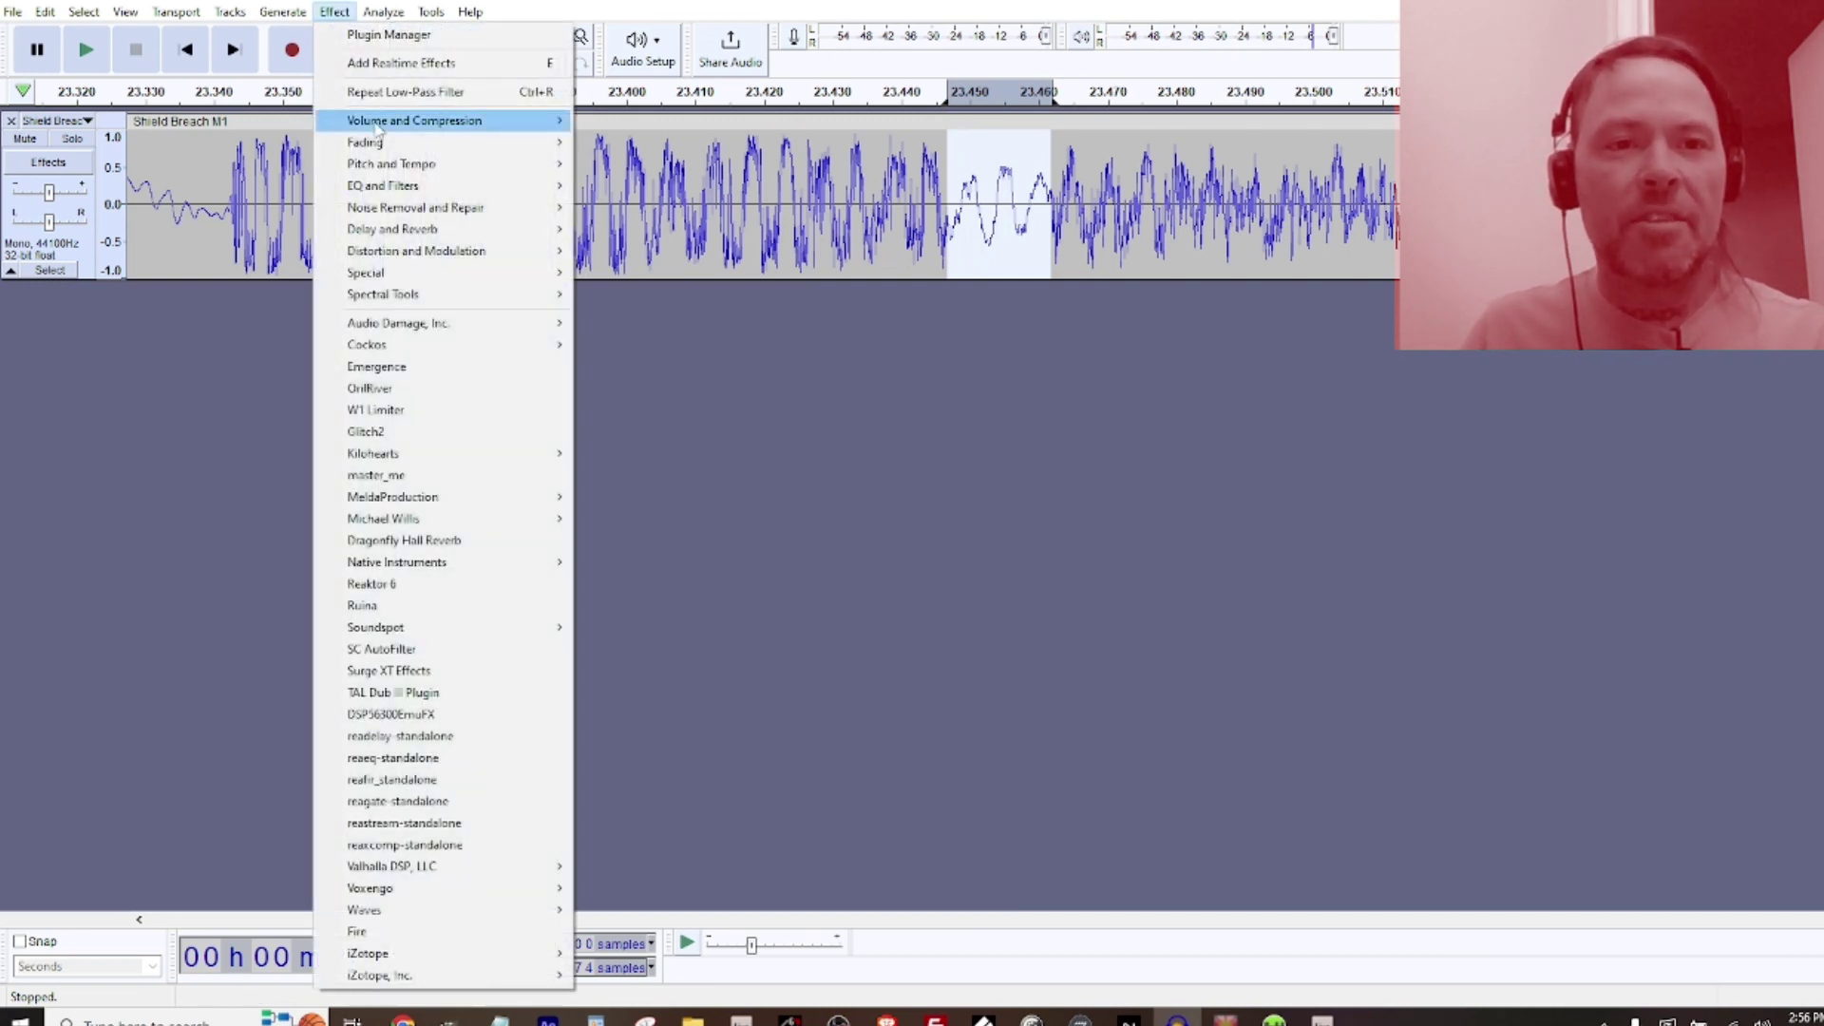
pyautogui.moveTo(447, 121)
pyautogui.click(632, 229)
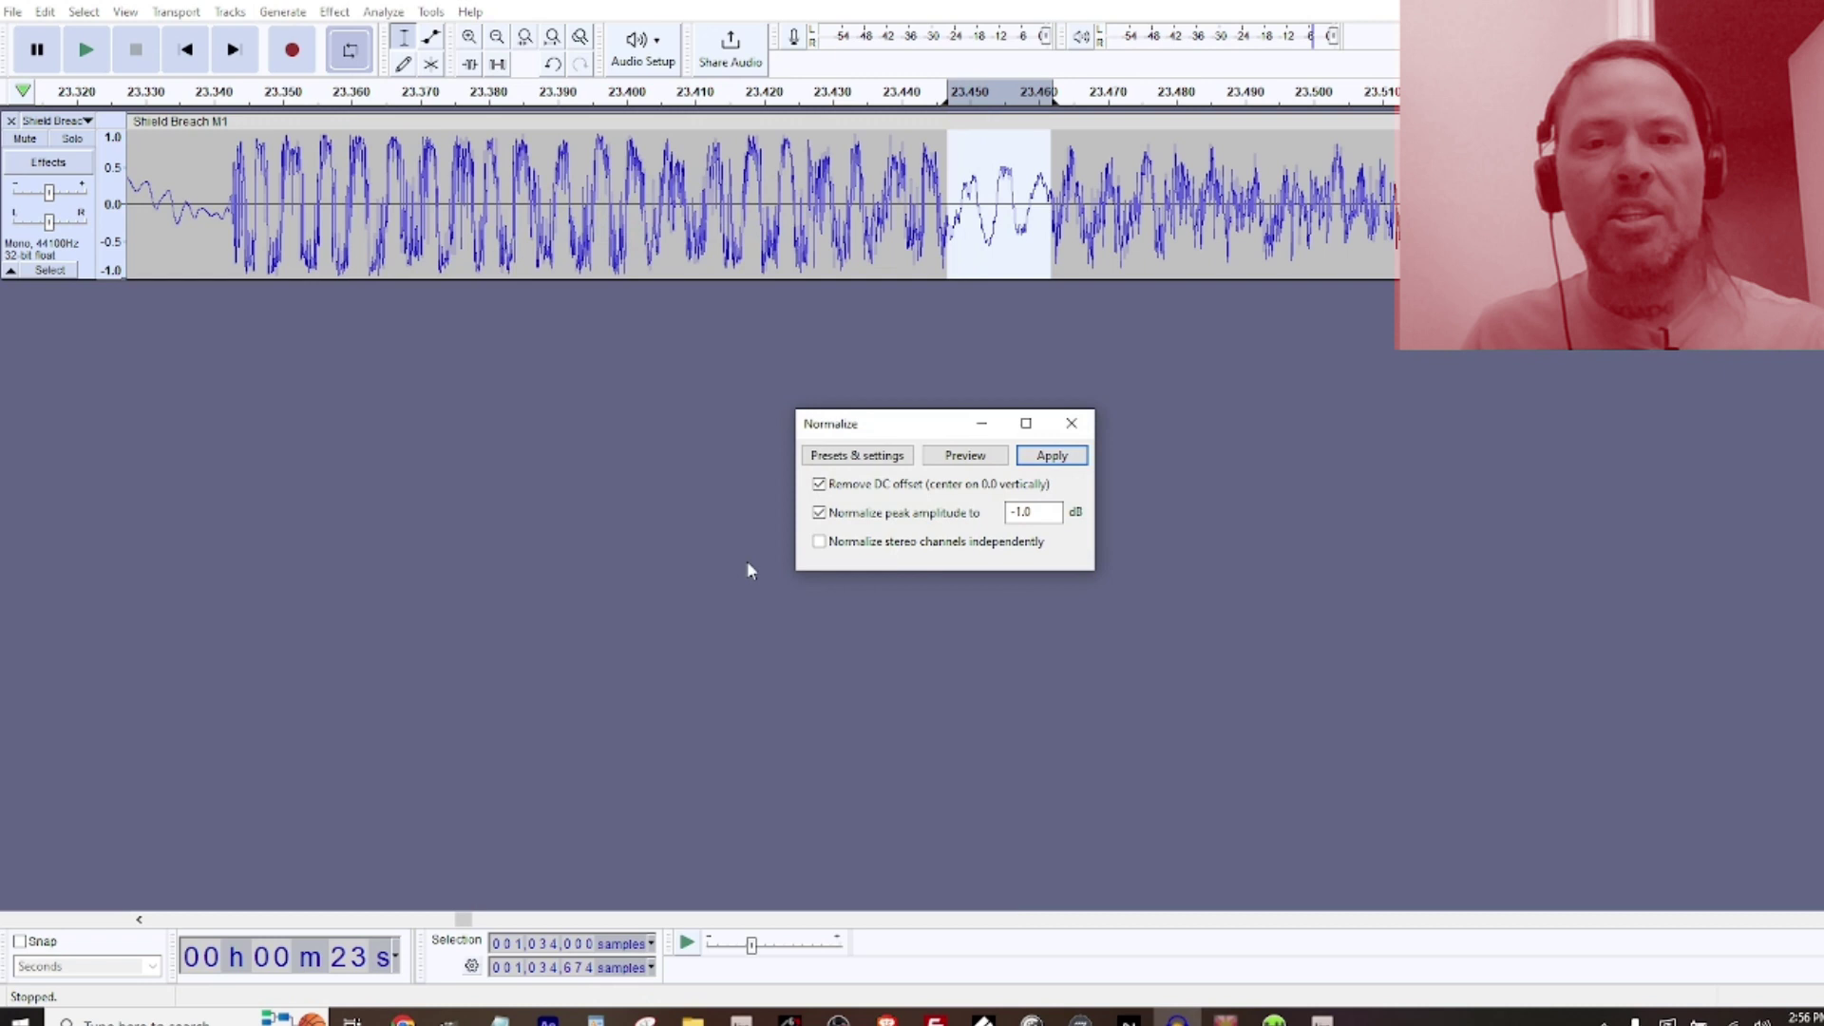
pyautogui.click(1064, 457)
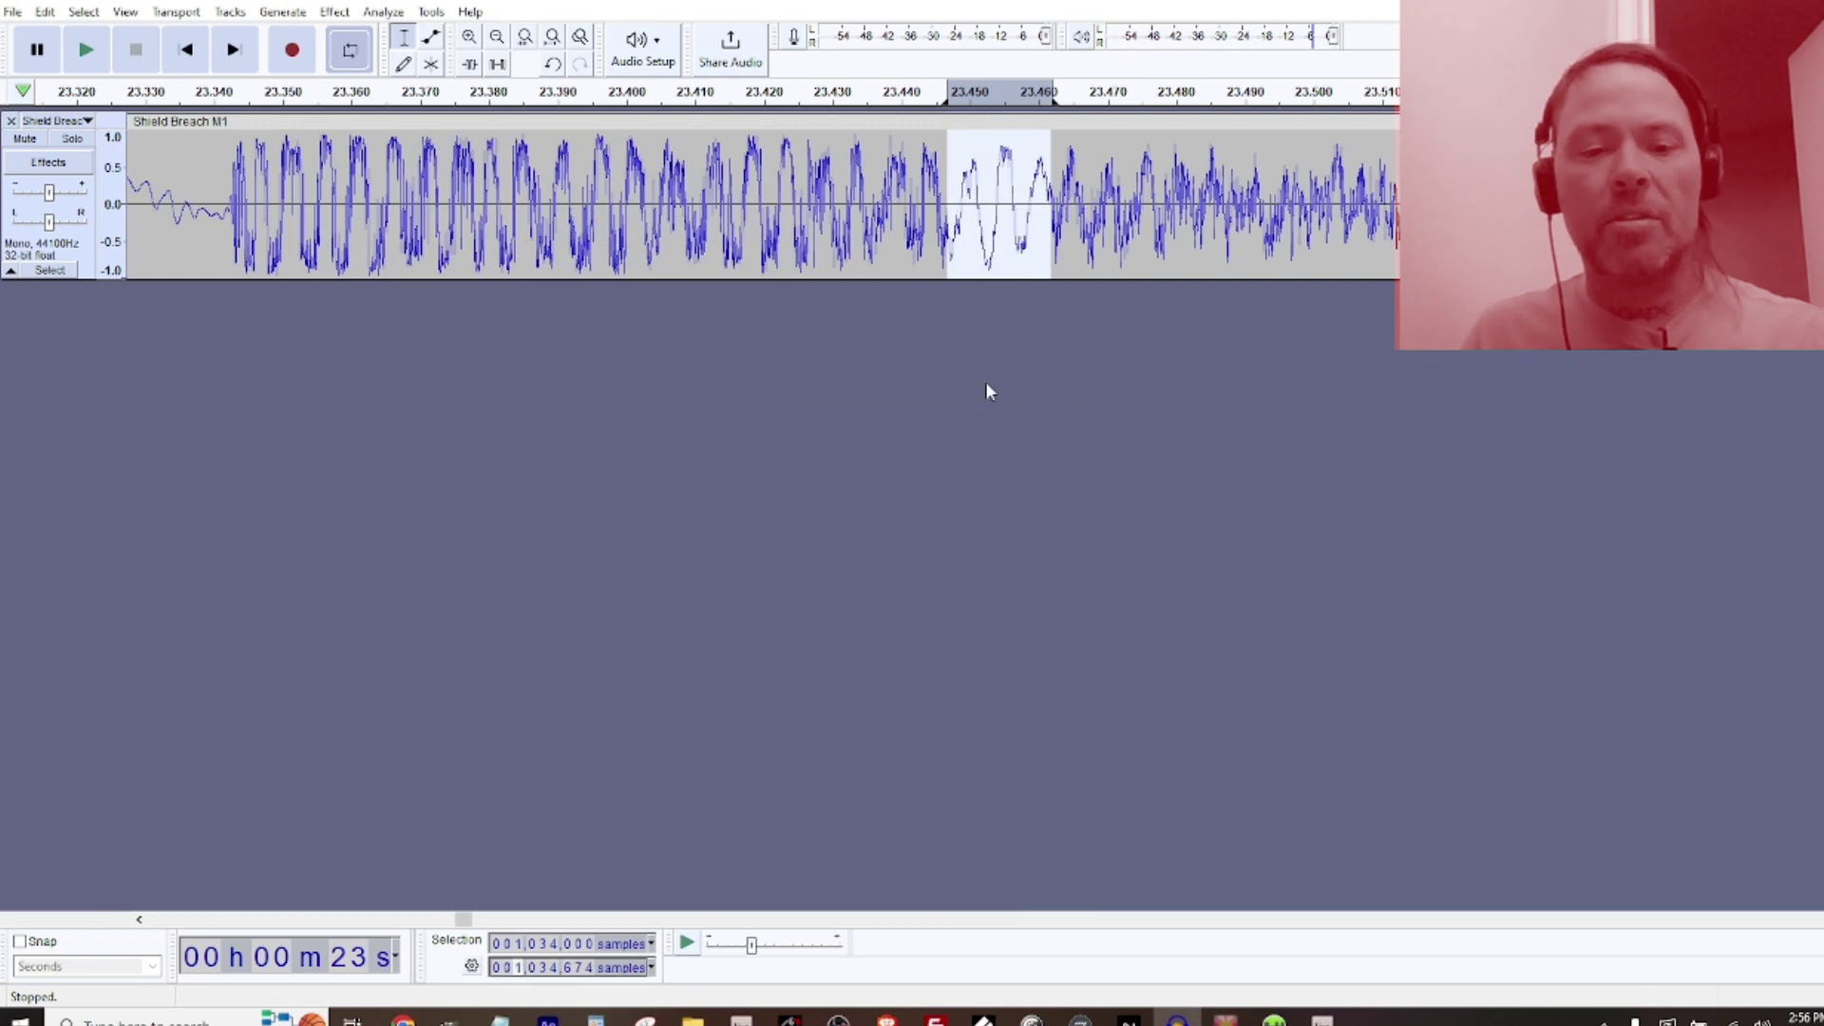
pyautogui.press('space')
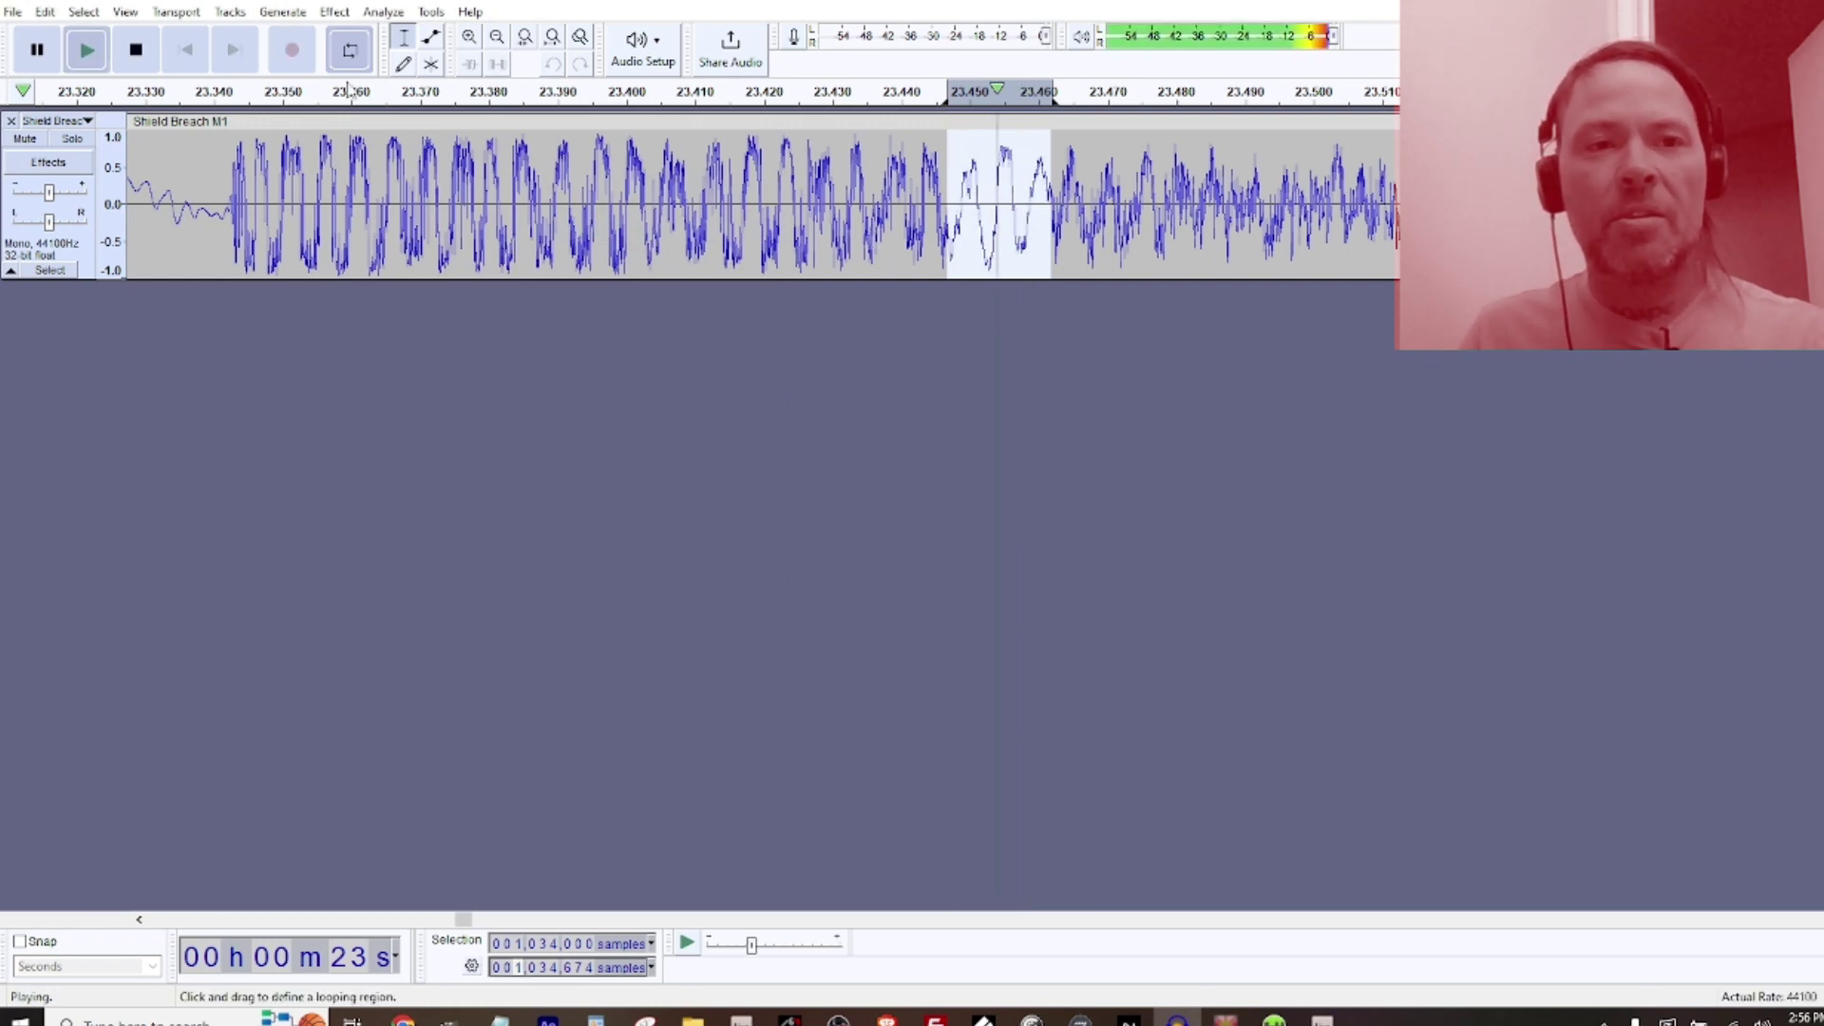
pyautogui.press('space')
# Open Export Selected Audio for the cycle, then close the dialog
pyautogui.click(12, 13)
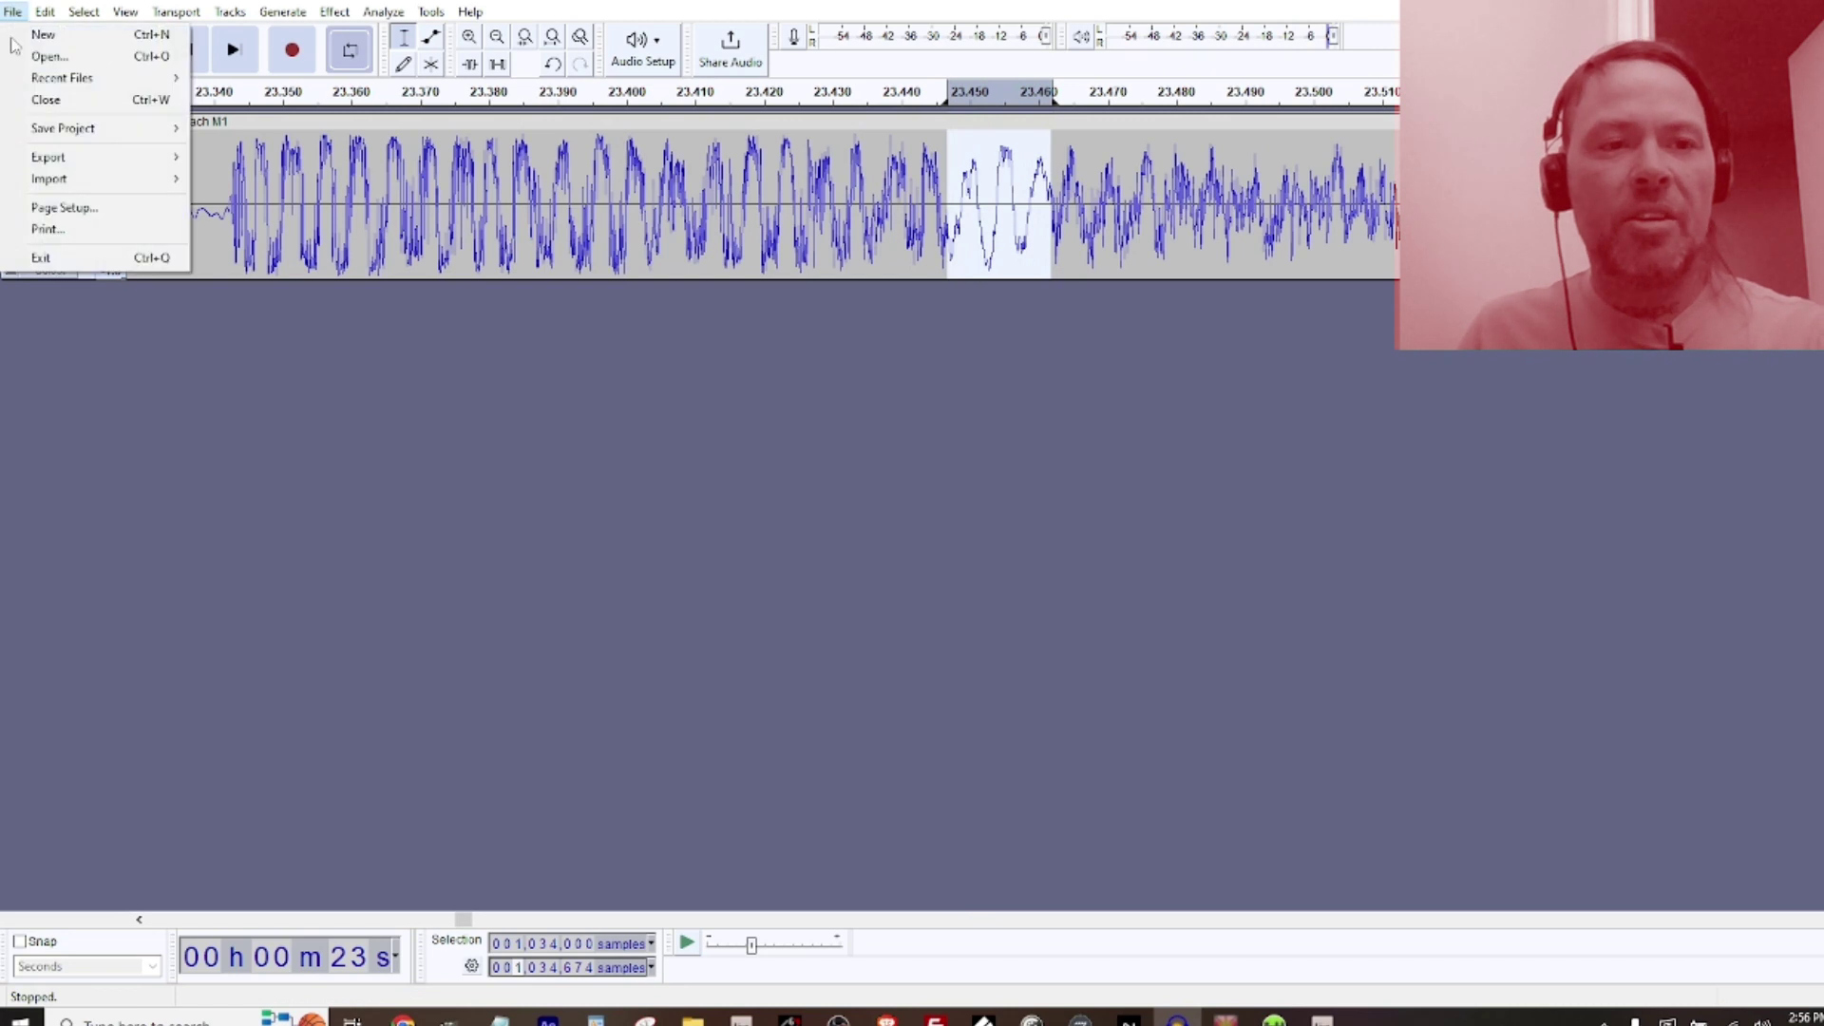
pyautogui.moveTo(57, 157)
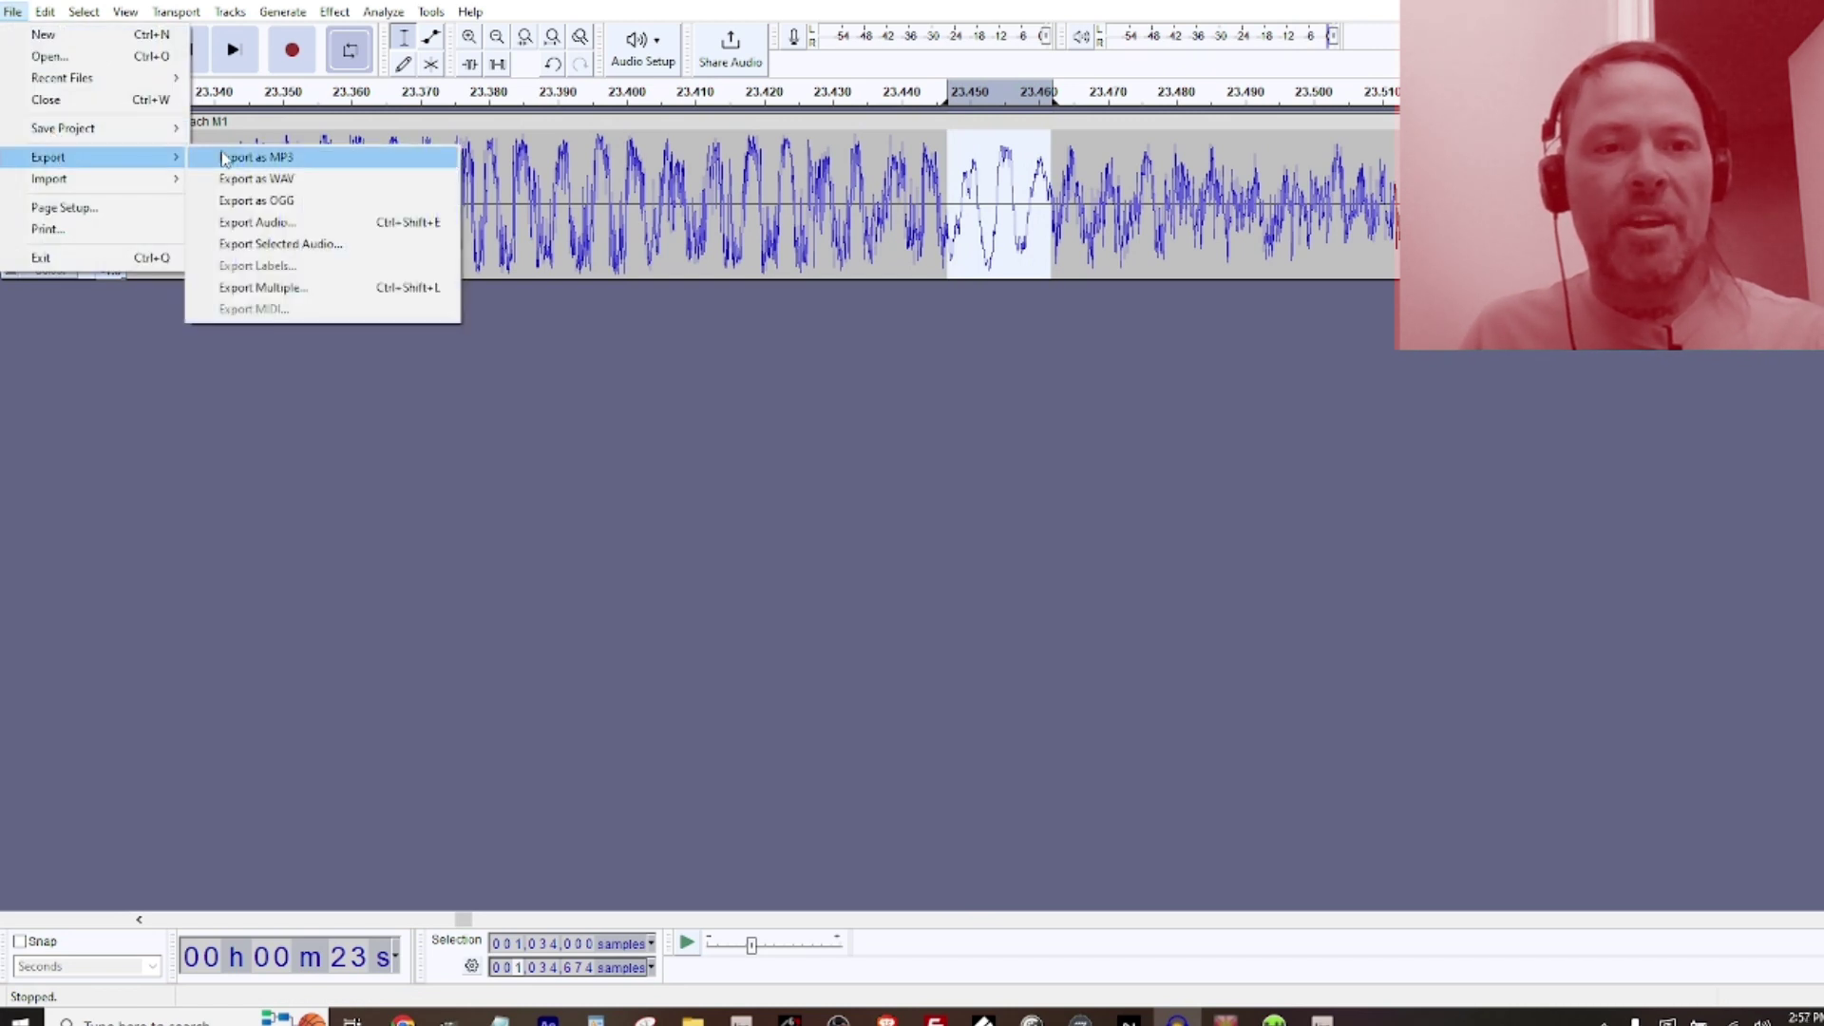
pyautogui.click(249, 244)
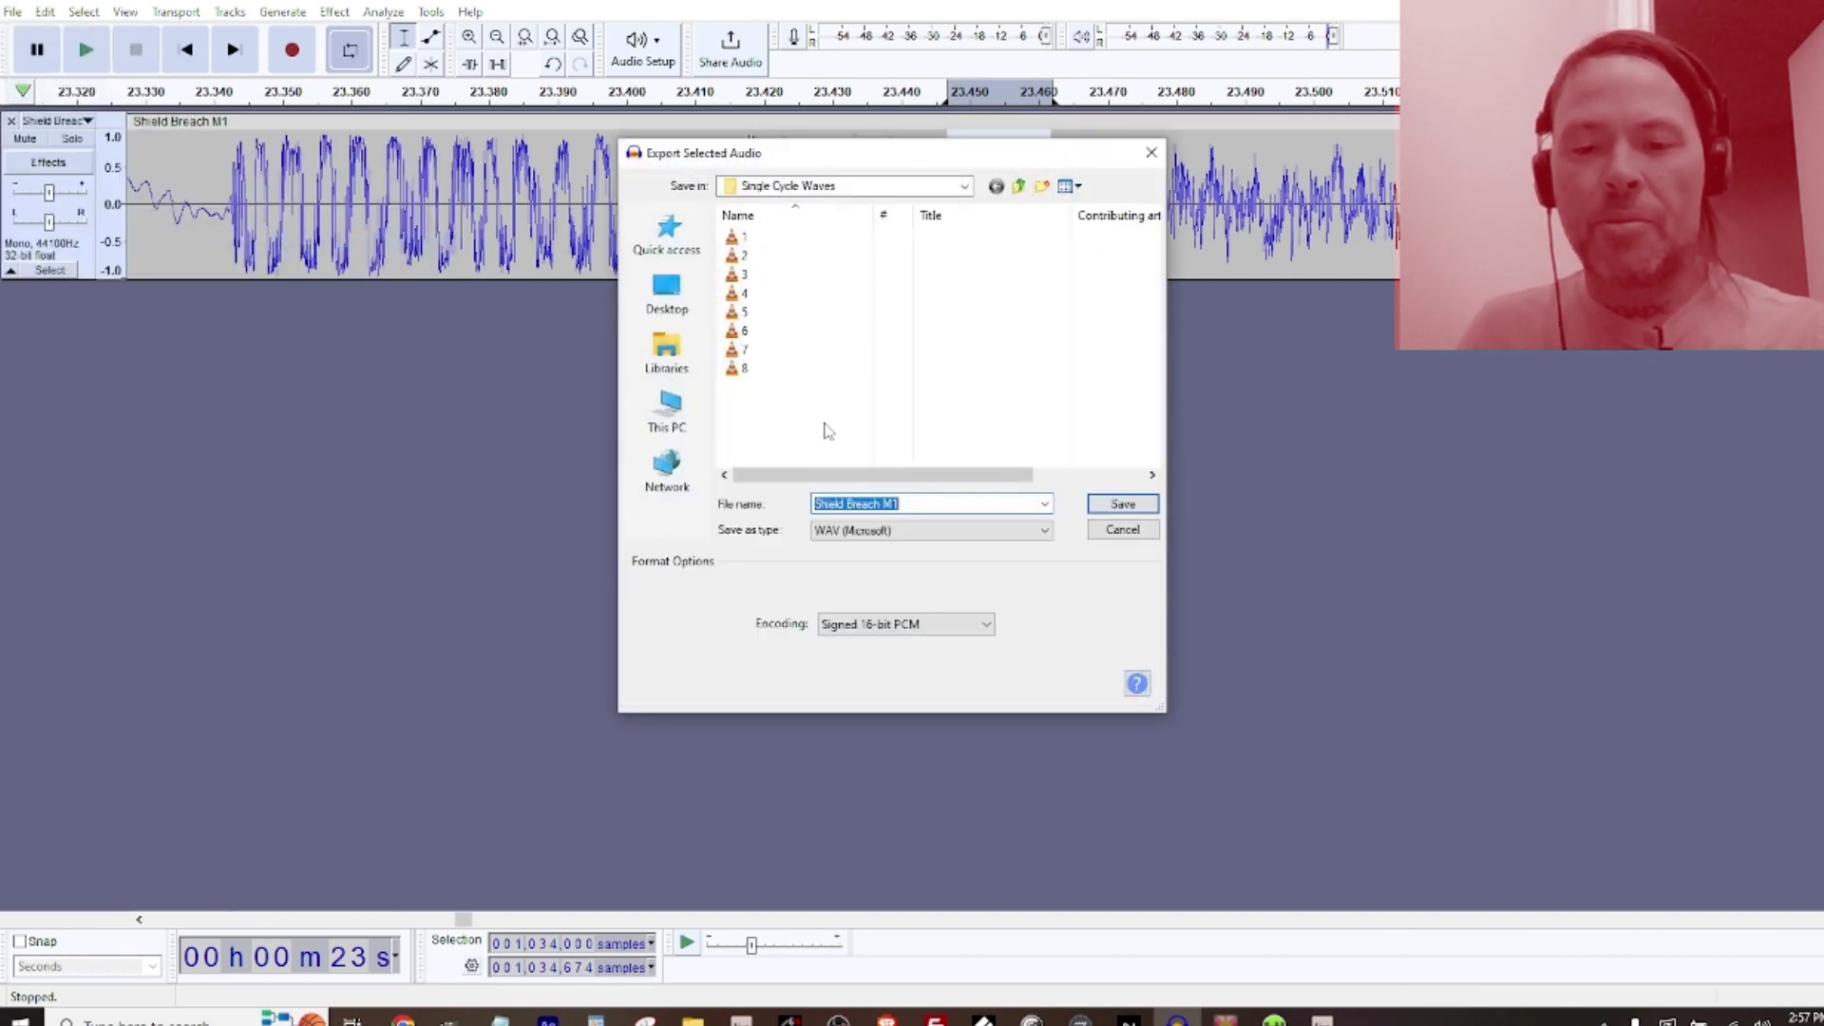
pyautogui.press('Escape')
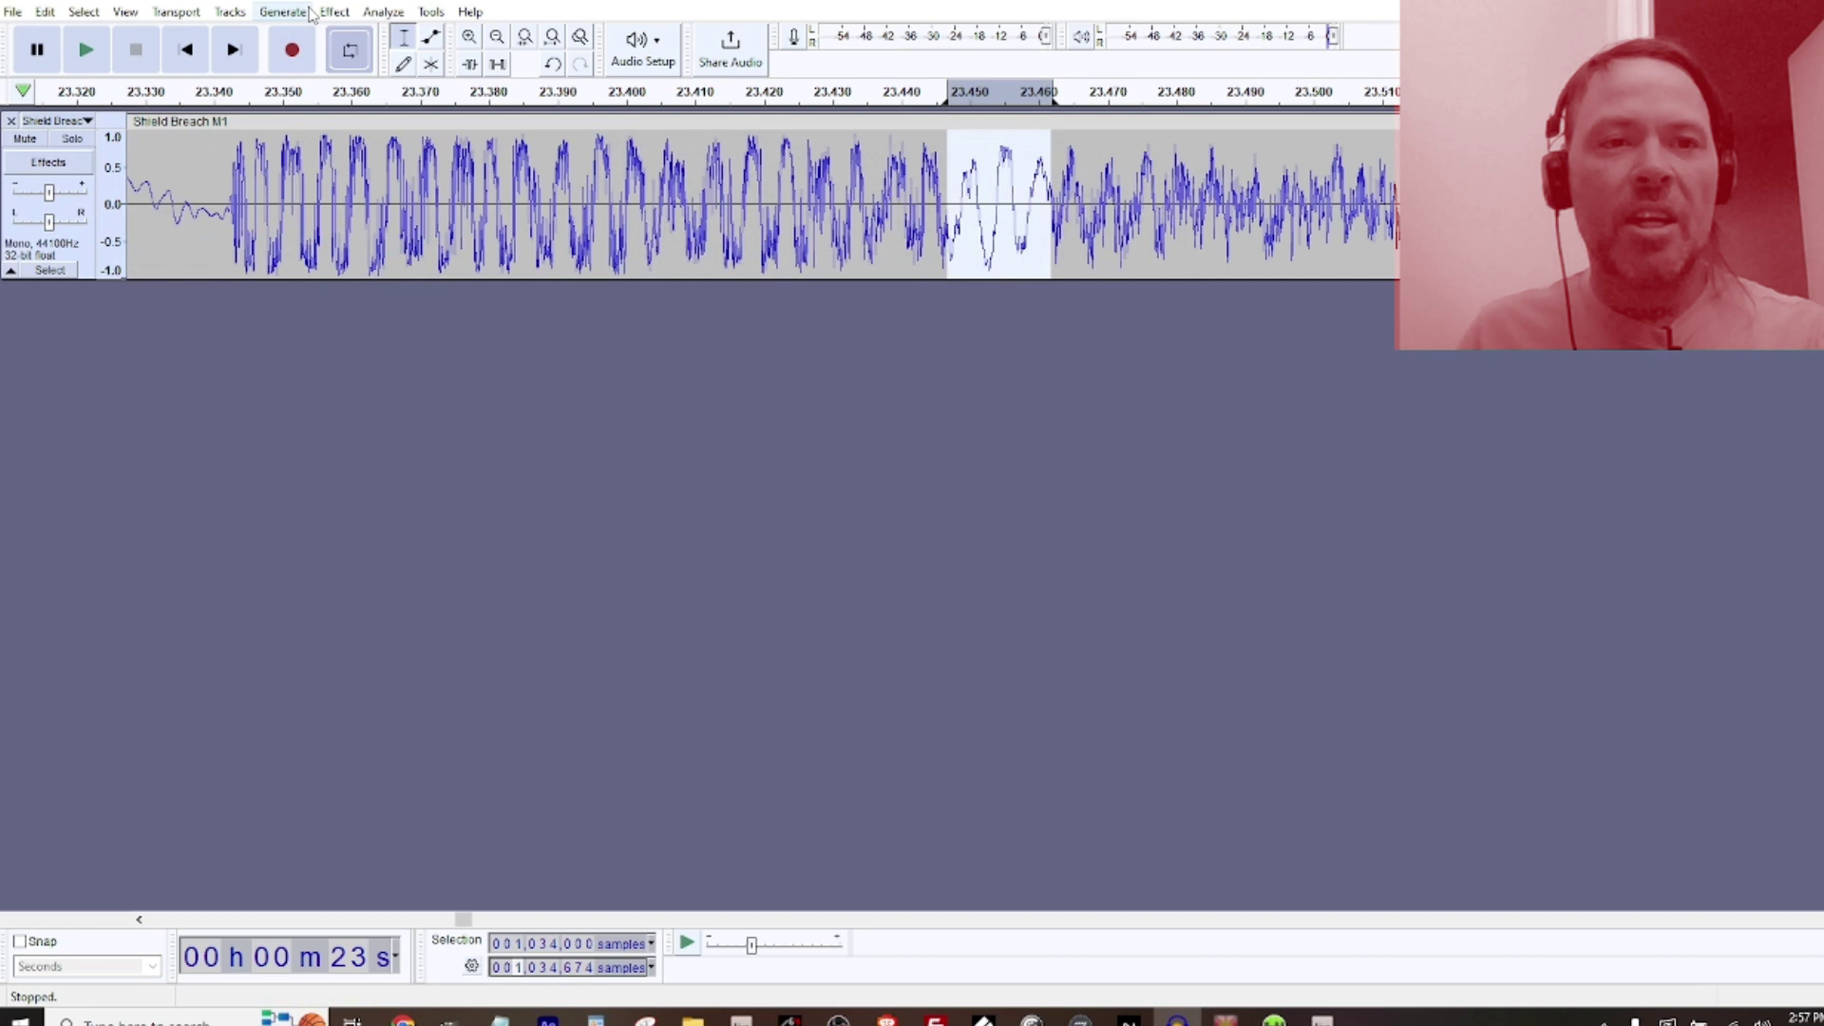
# Apply Reverb with room size 90, wet gain 10 dB and stereo width 0, then preview it
pyautogui.click(333, 12)
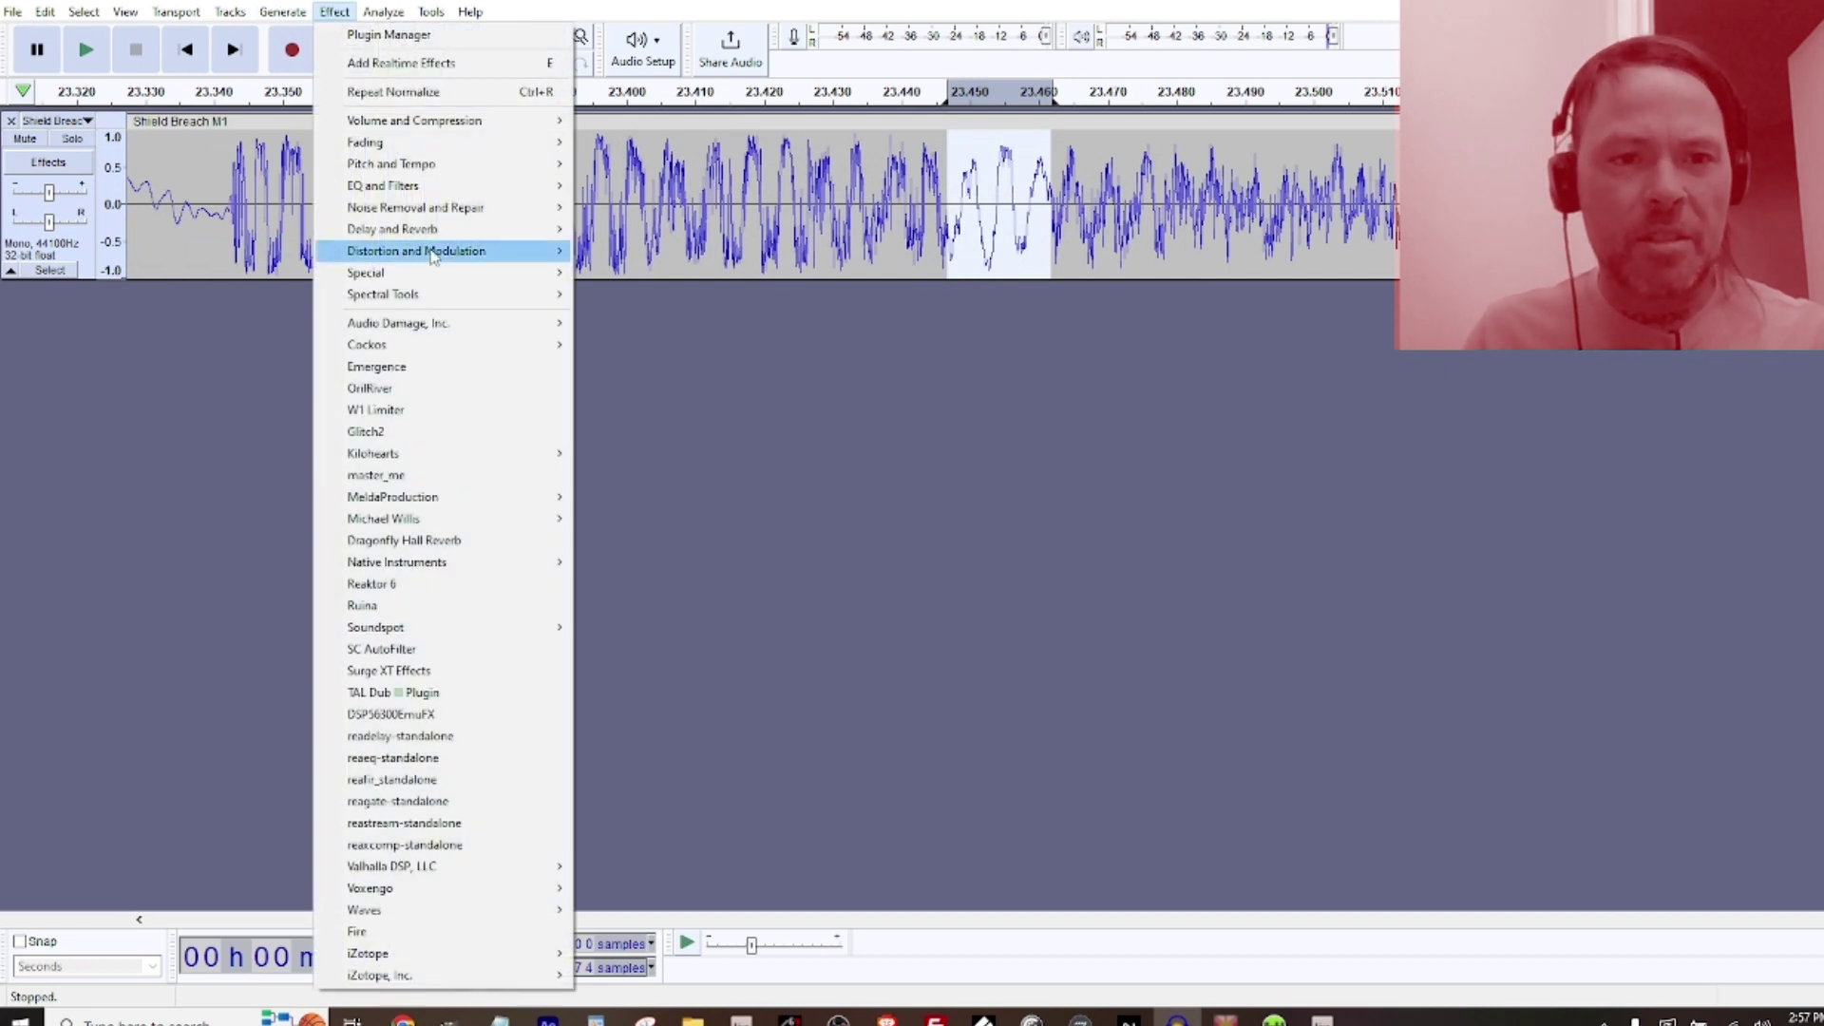
pyautogui.moveTo(430, 255)
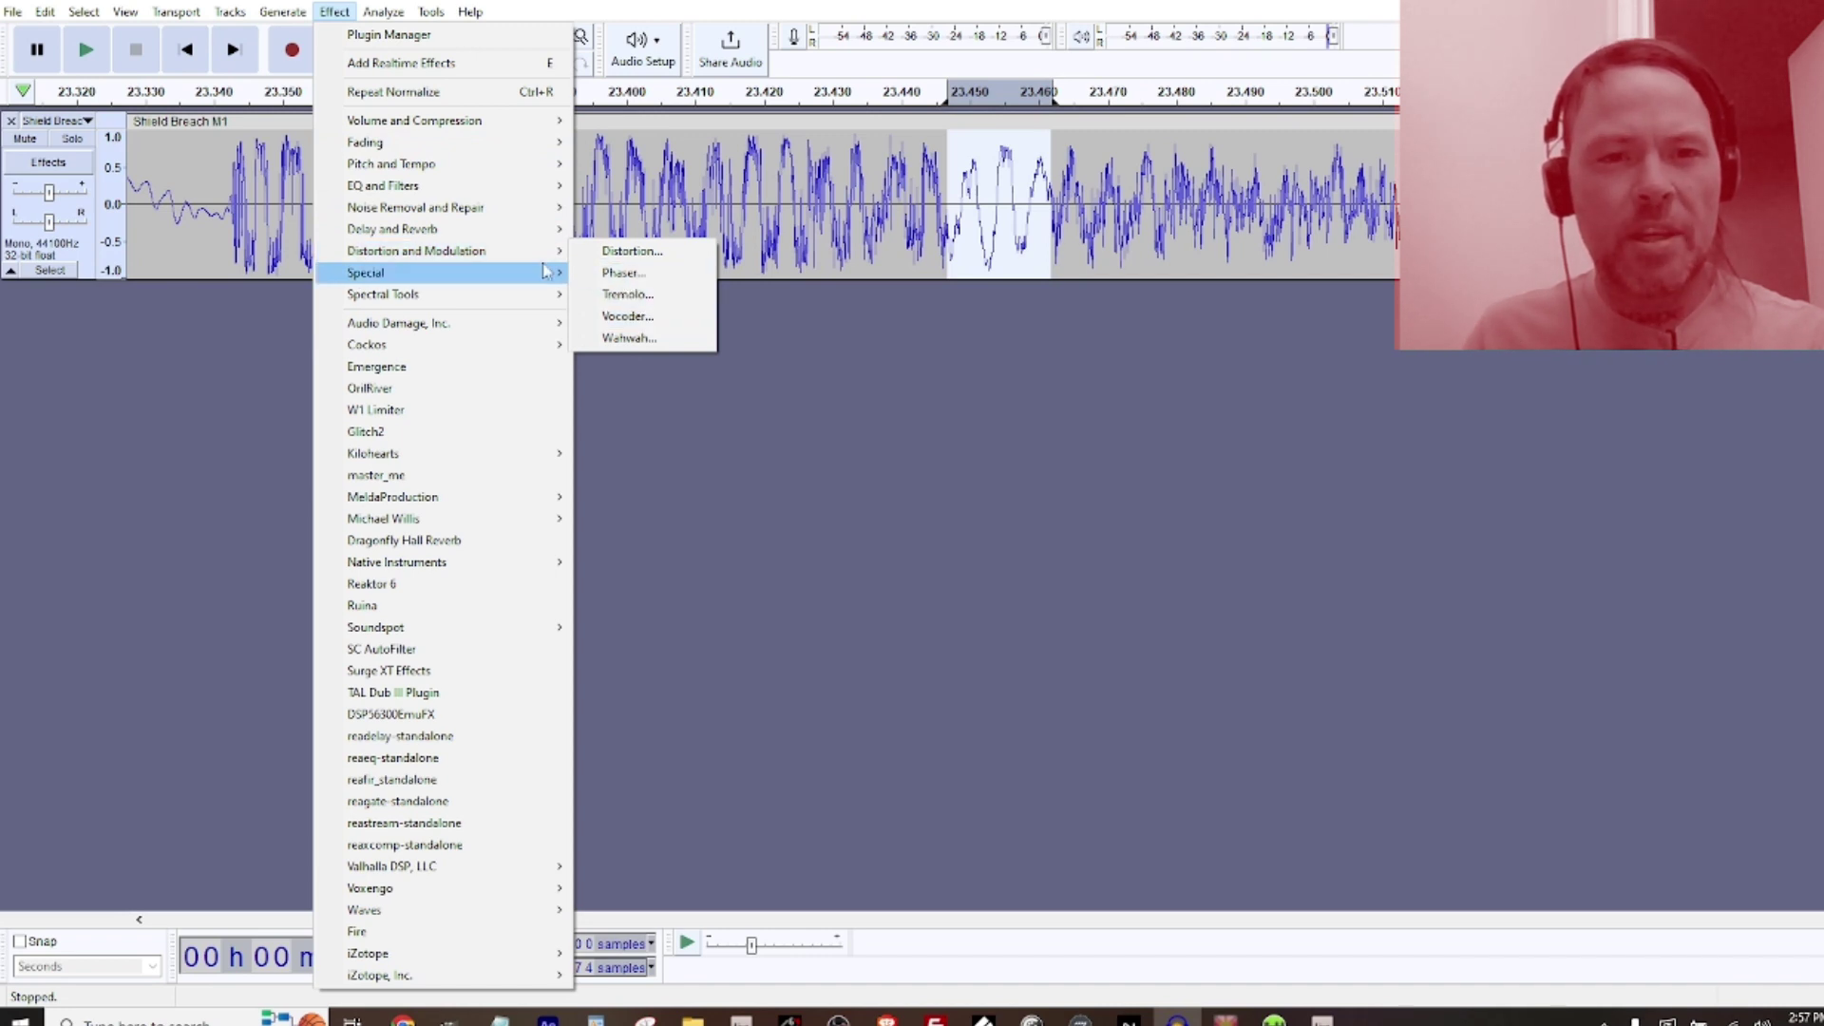
pyautogui.moveTo(525, 277)
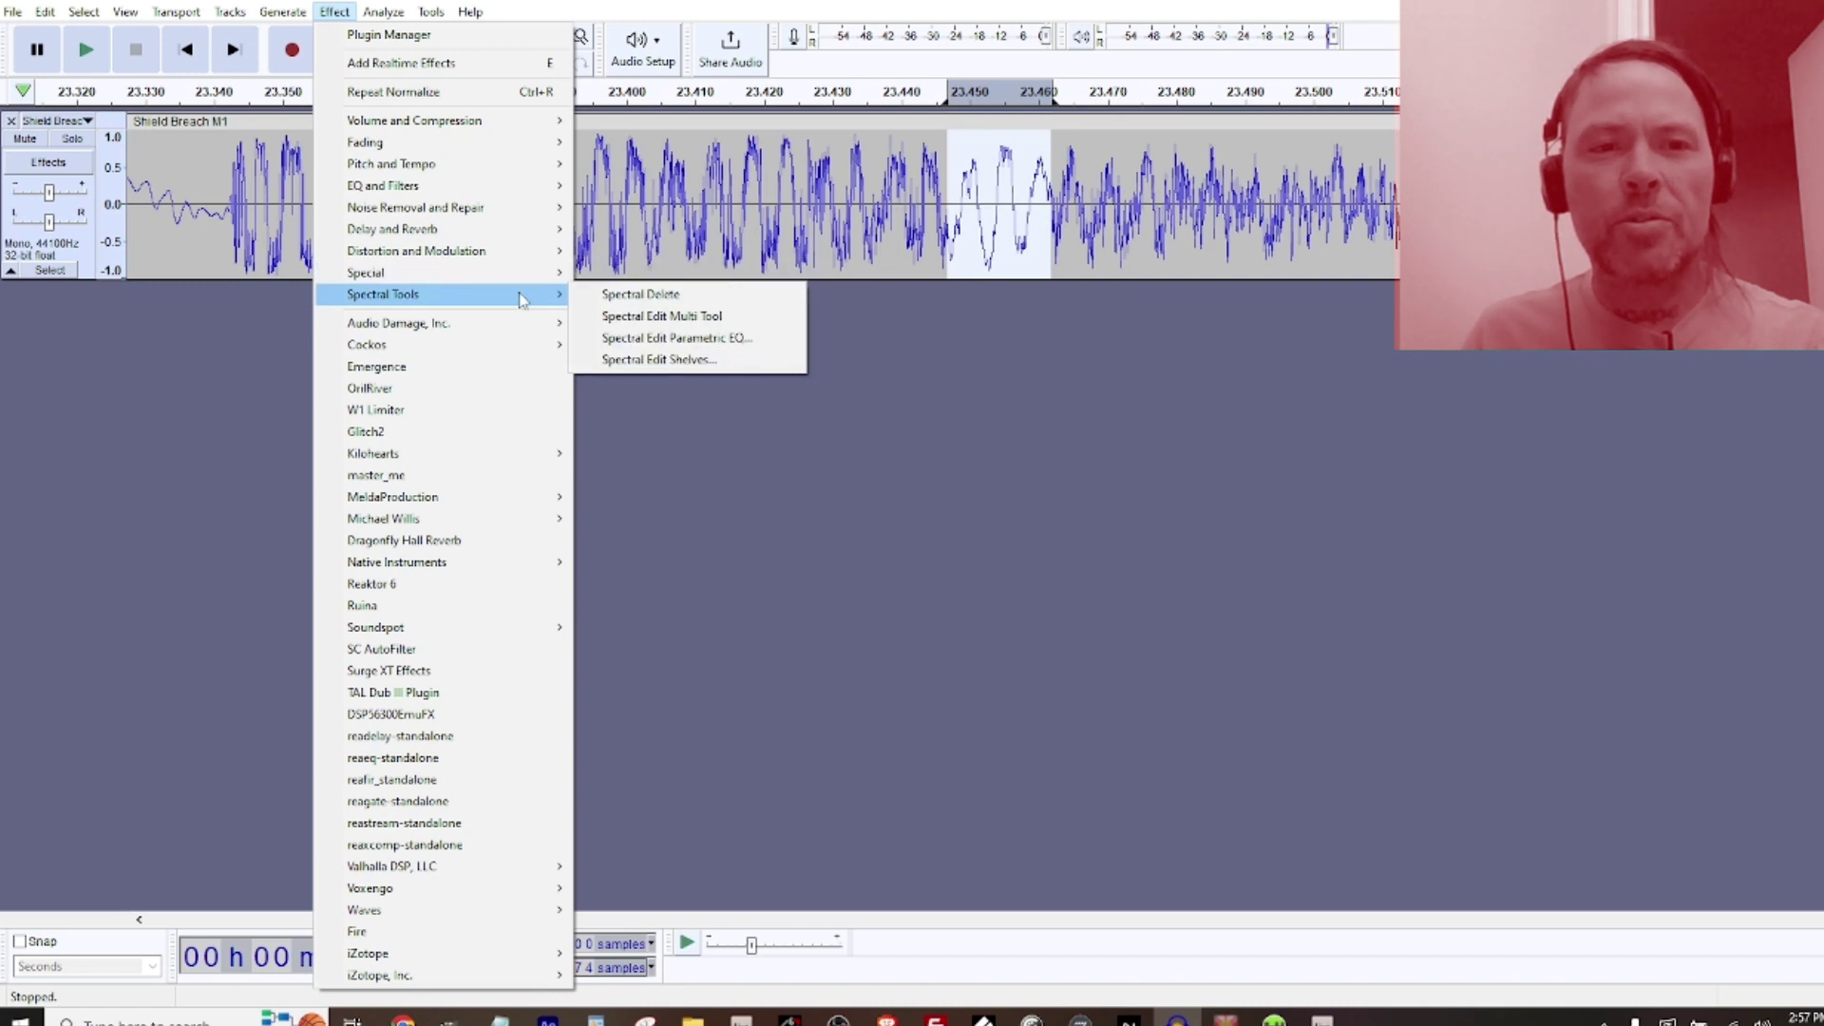
pyautogui.moveTo(532, 229)
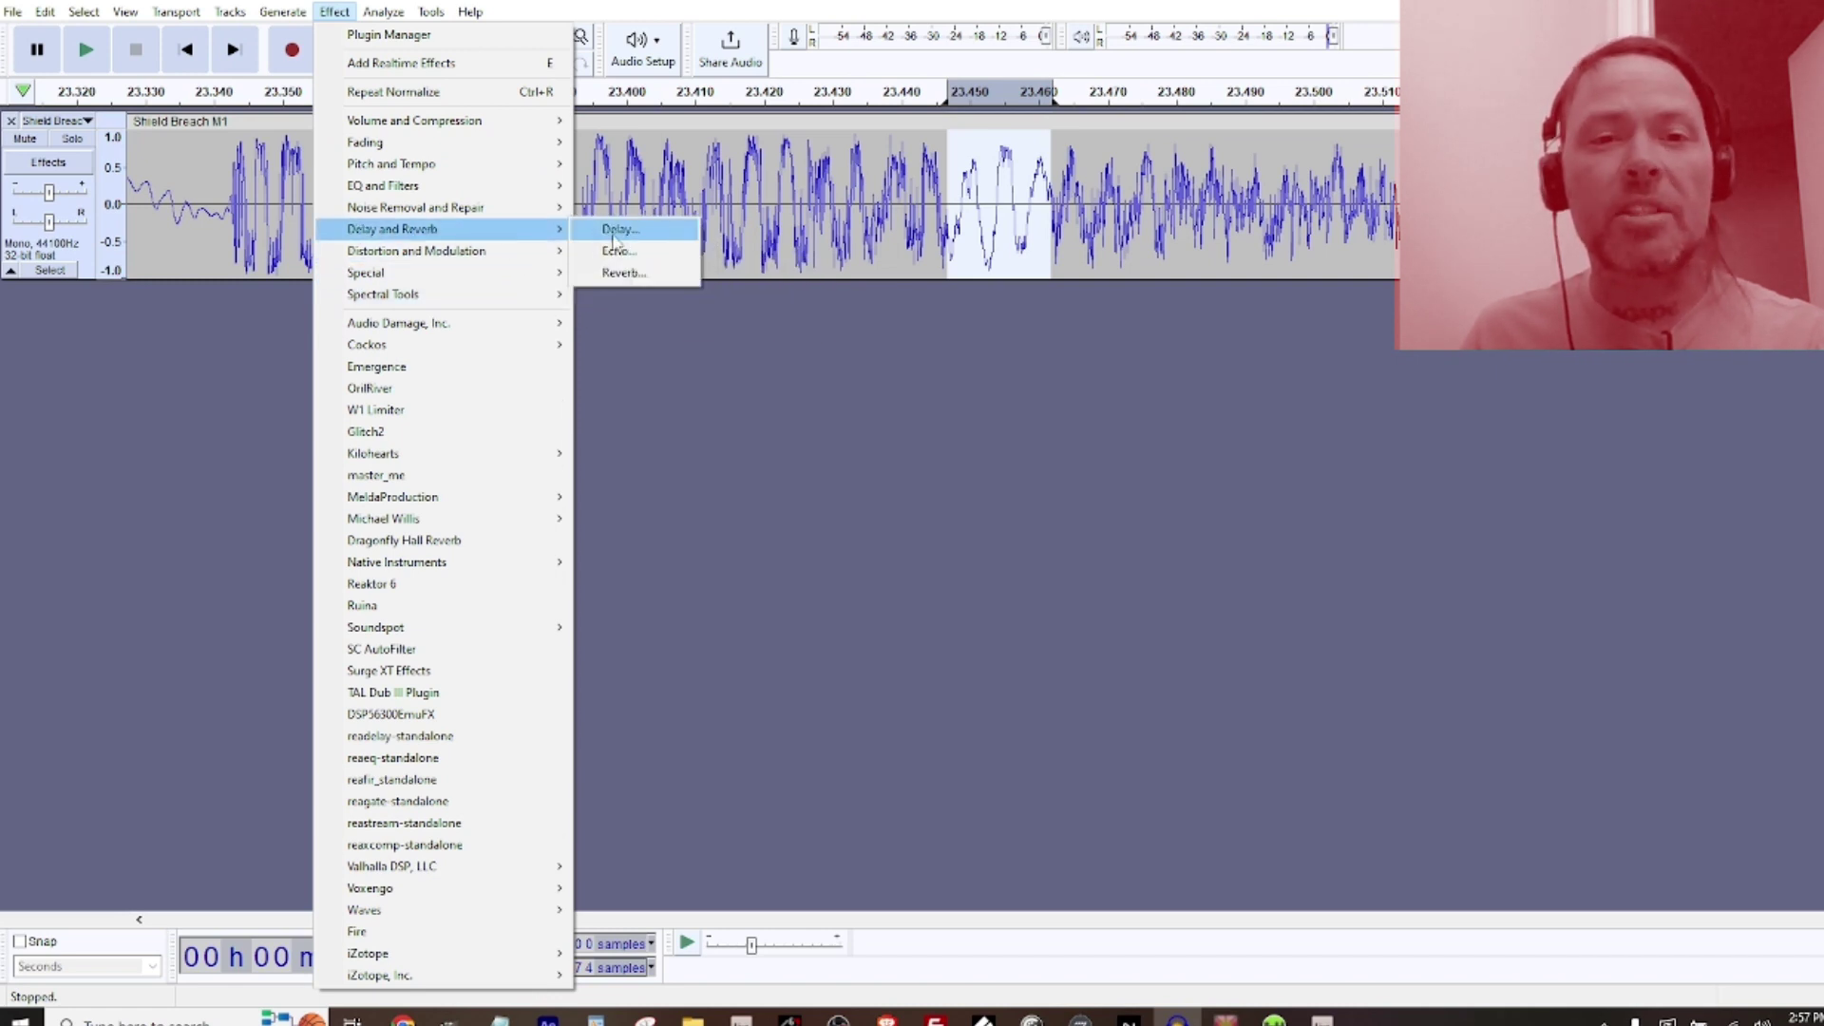
pyautogui.click(627, 273)
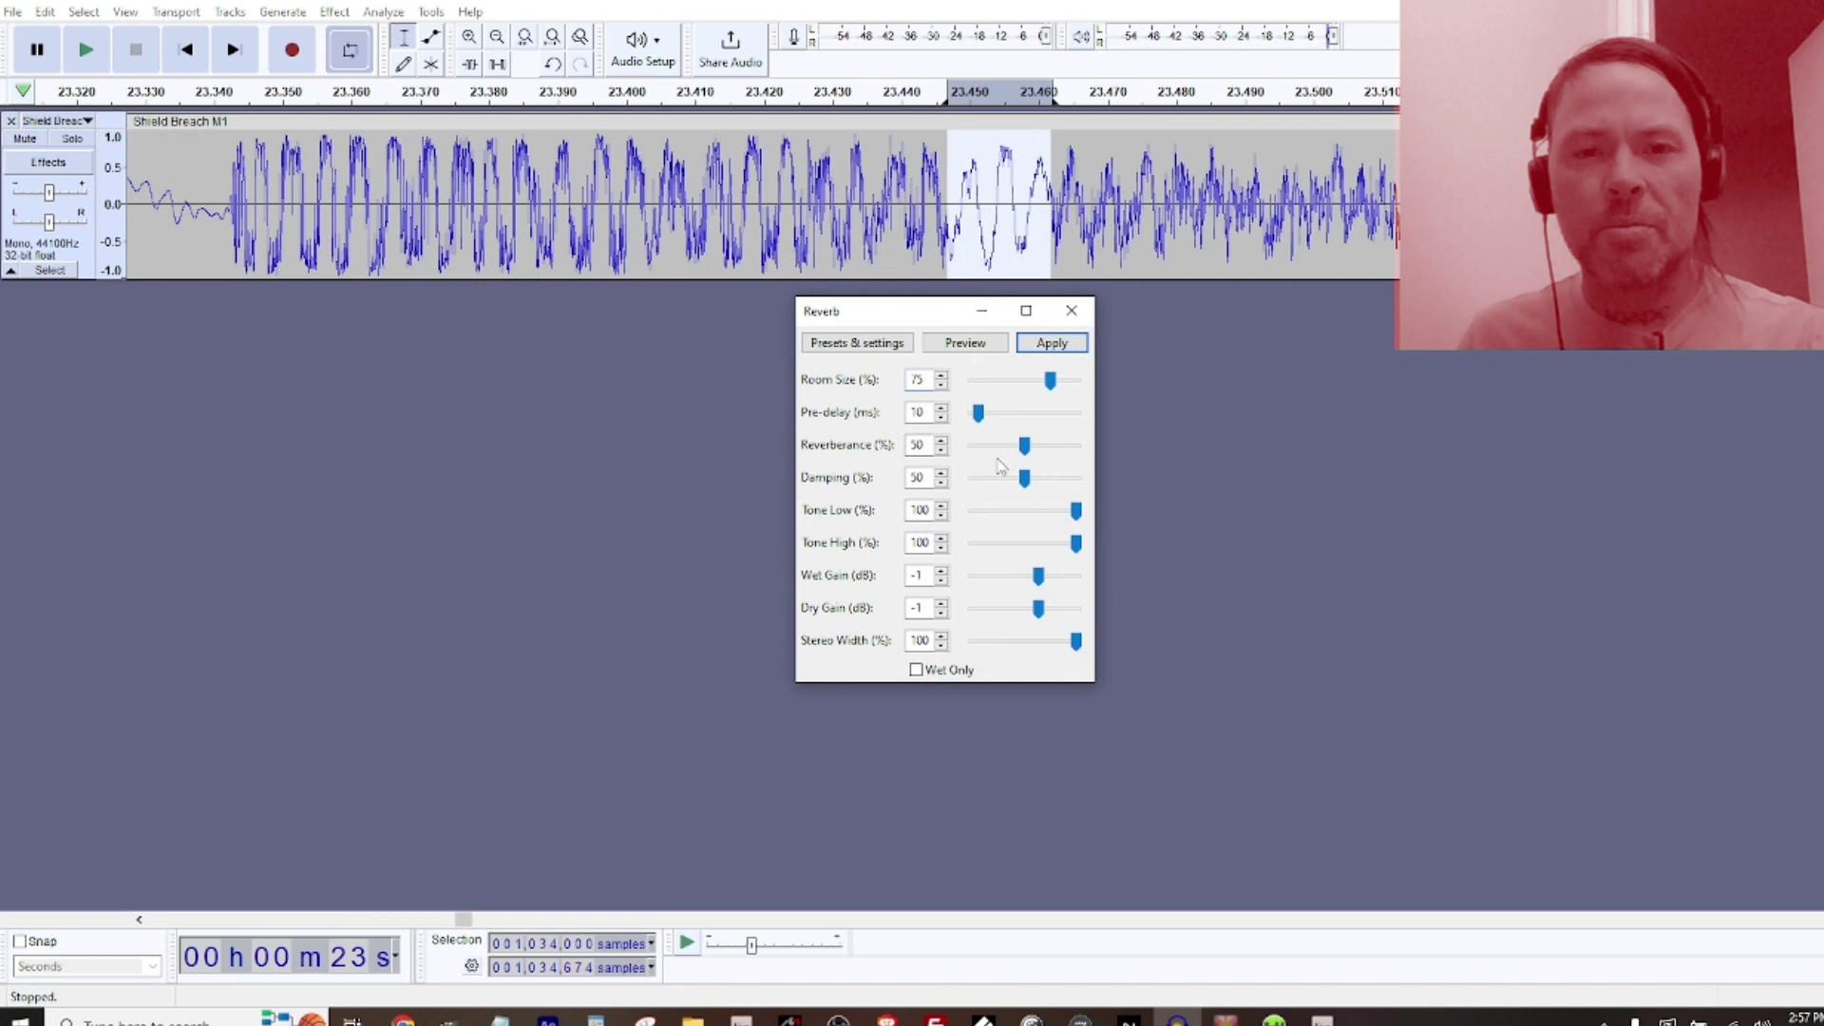
pyautogui.moveTo(1052, 381); pyautogui.dragTo(1076, 451)
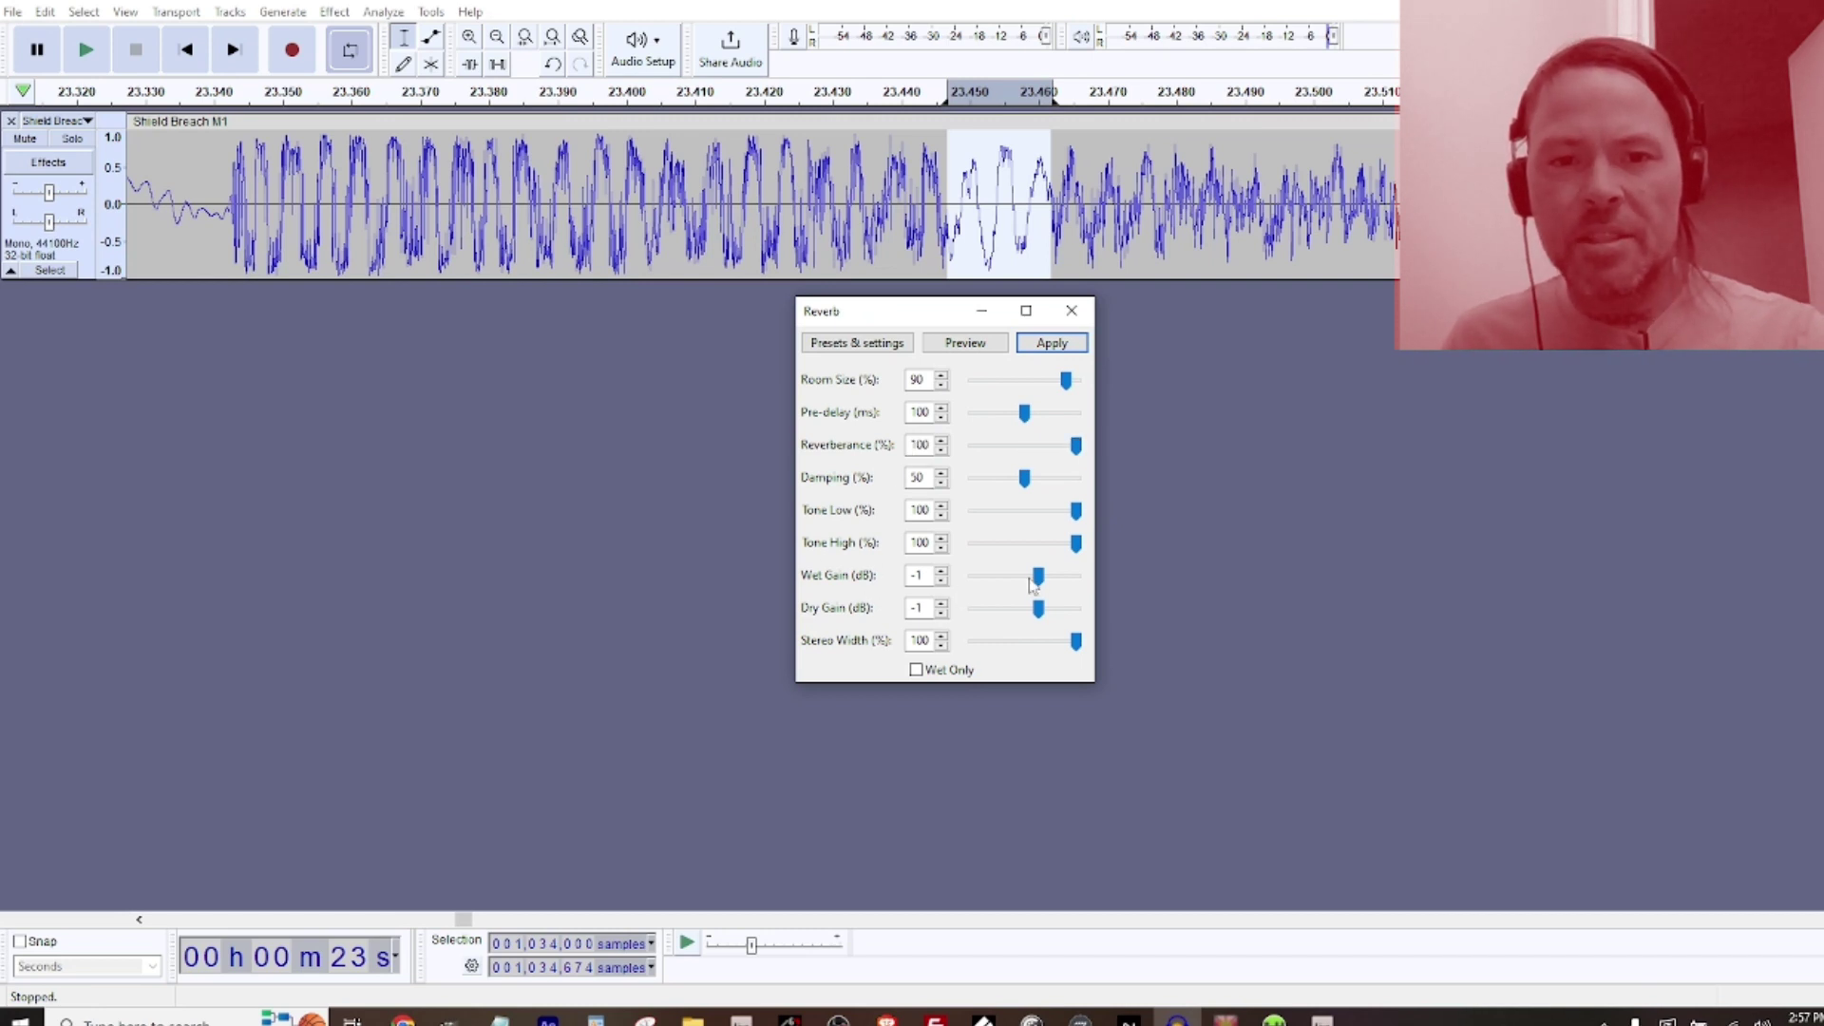
pyautogui.moveTo(1043, 579); pyautogui.dragTo(925, 640)
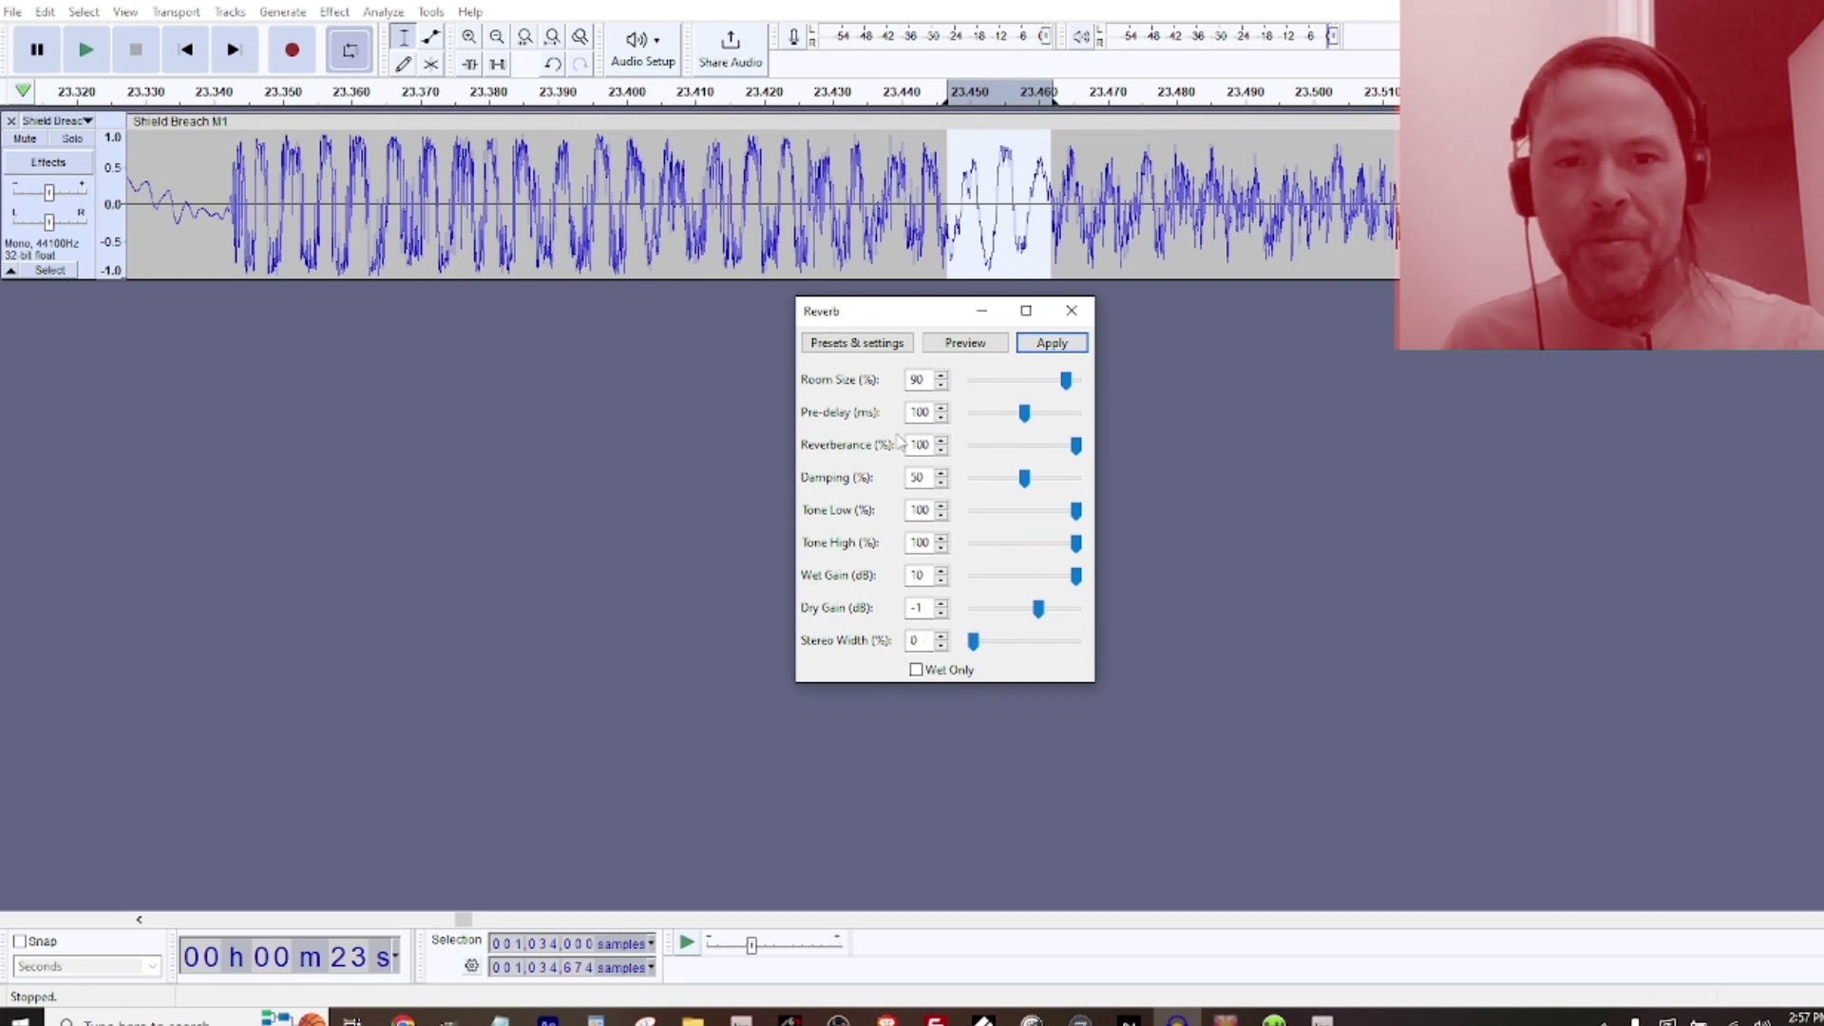
pyautogui.click(1051, 342)
pyautogui.press('space')
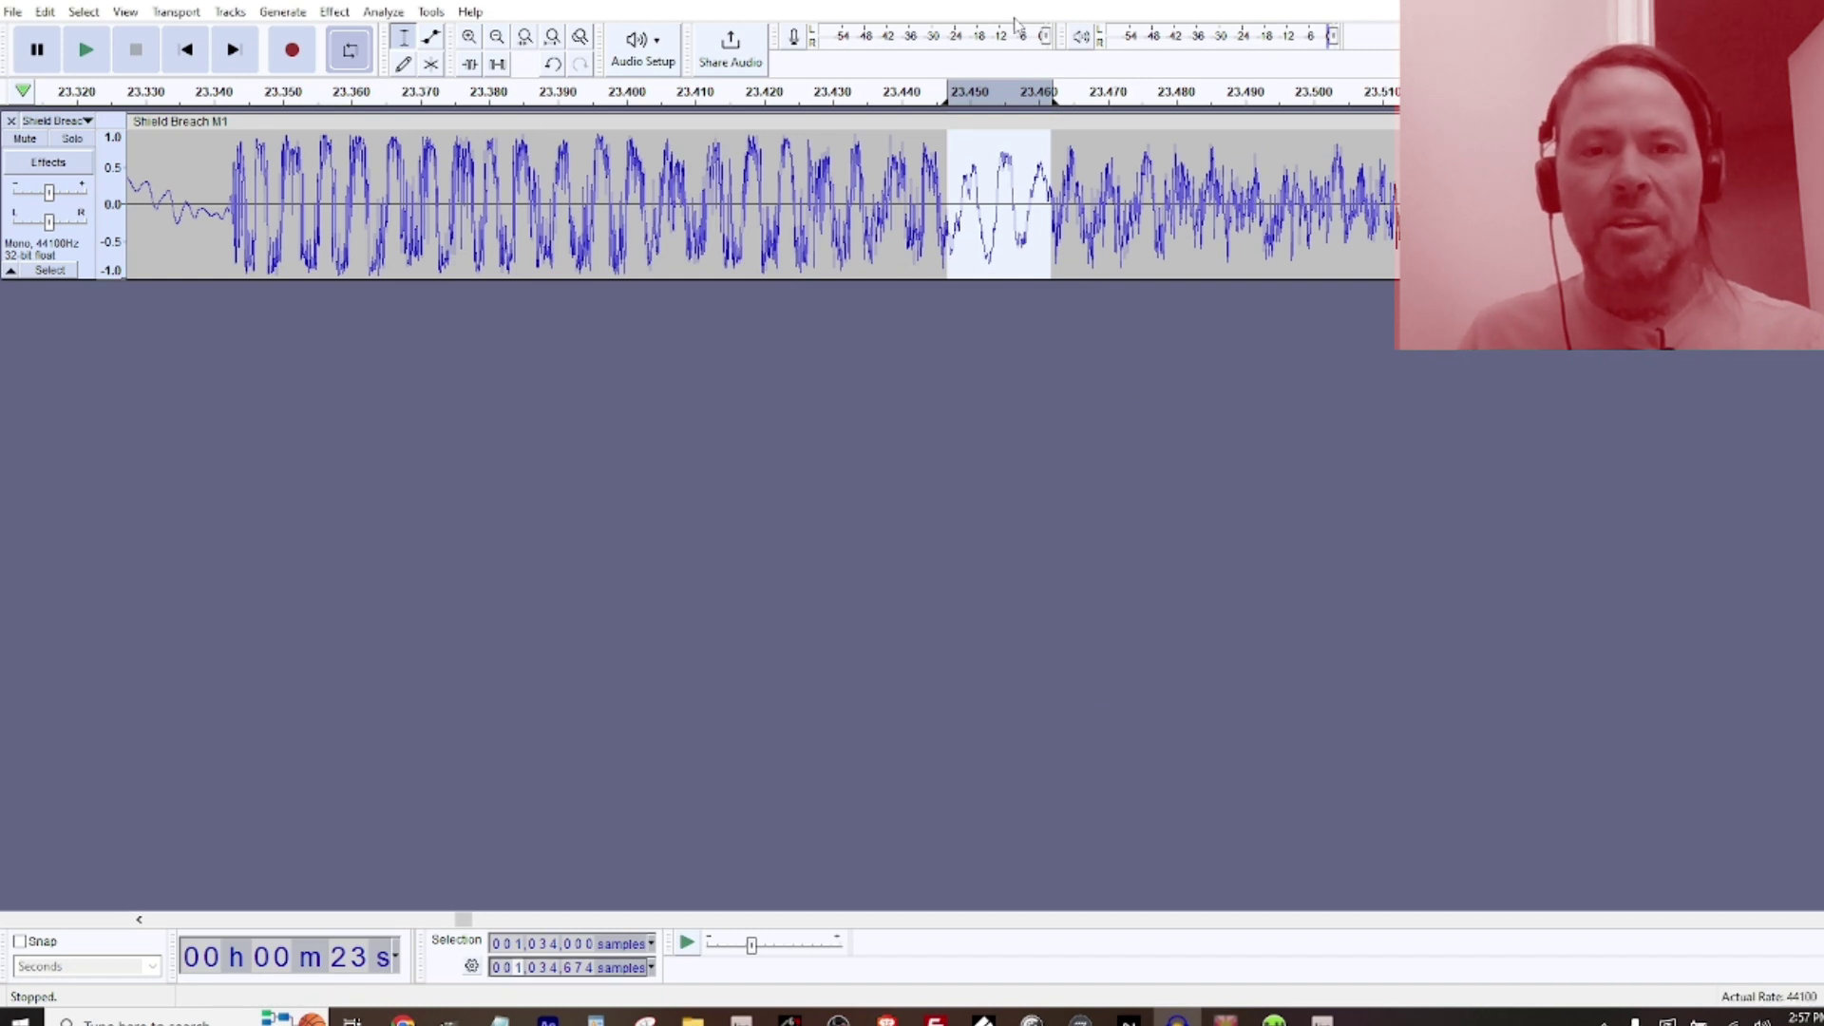
pyautogui.press('space')
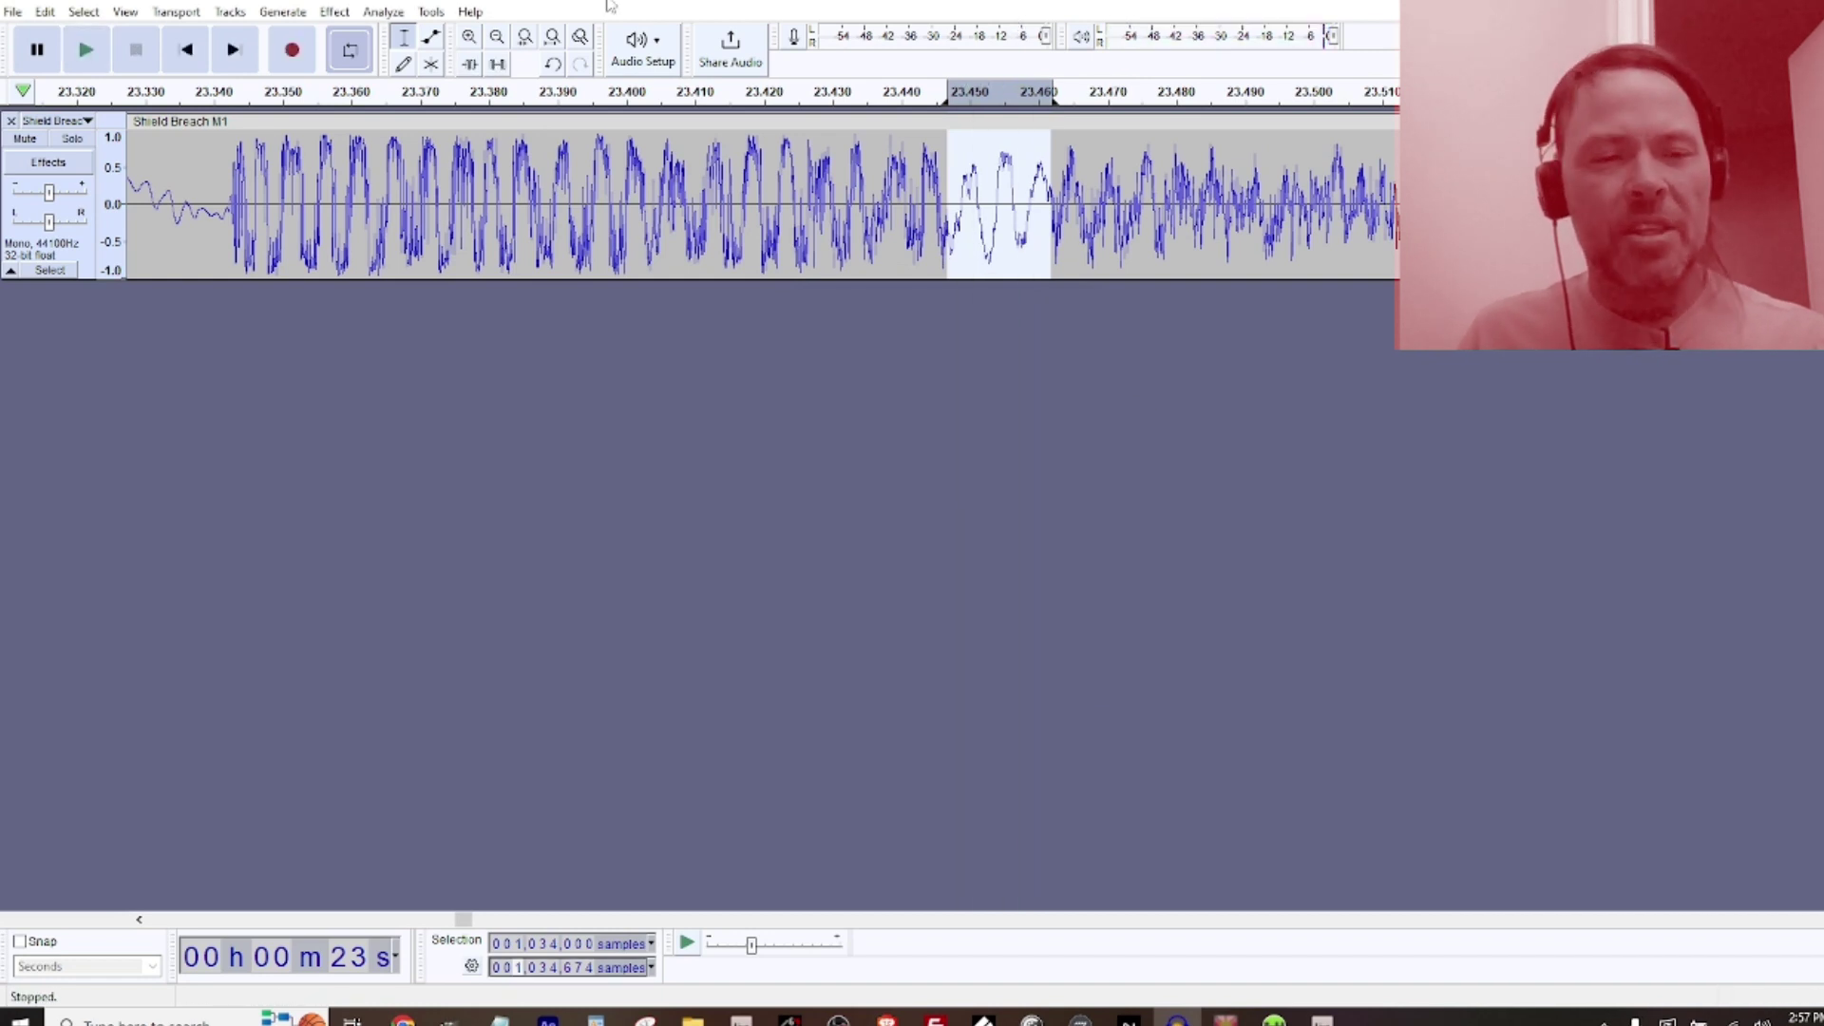
pyautogui.click(338, 12)
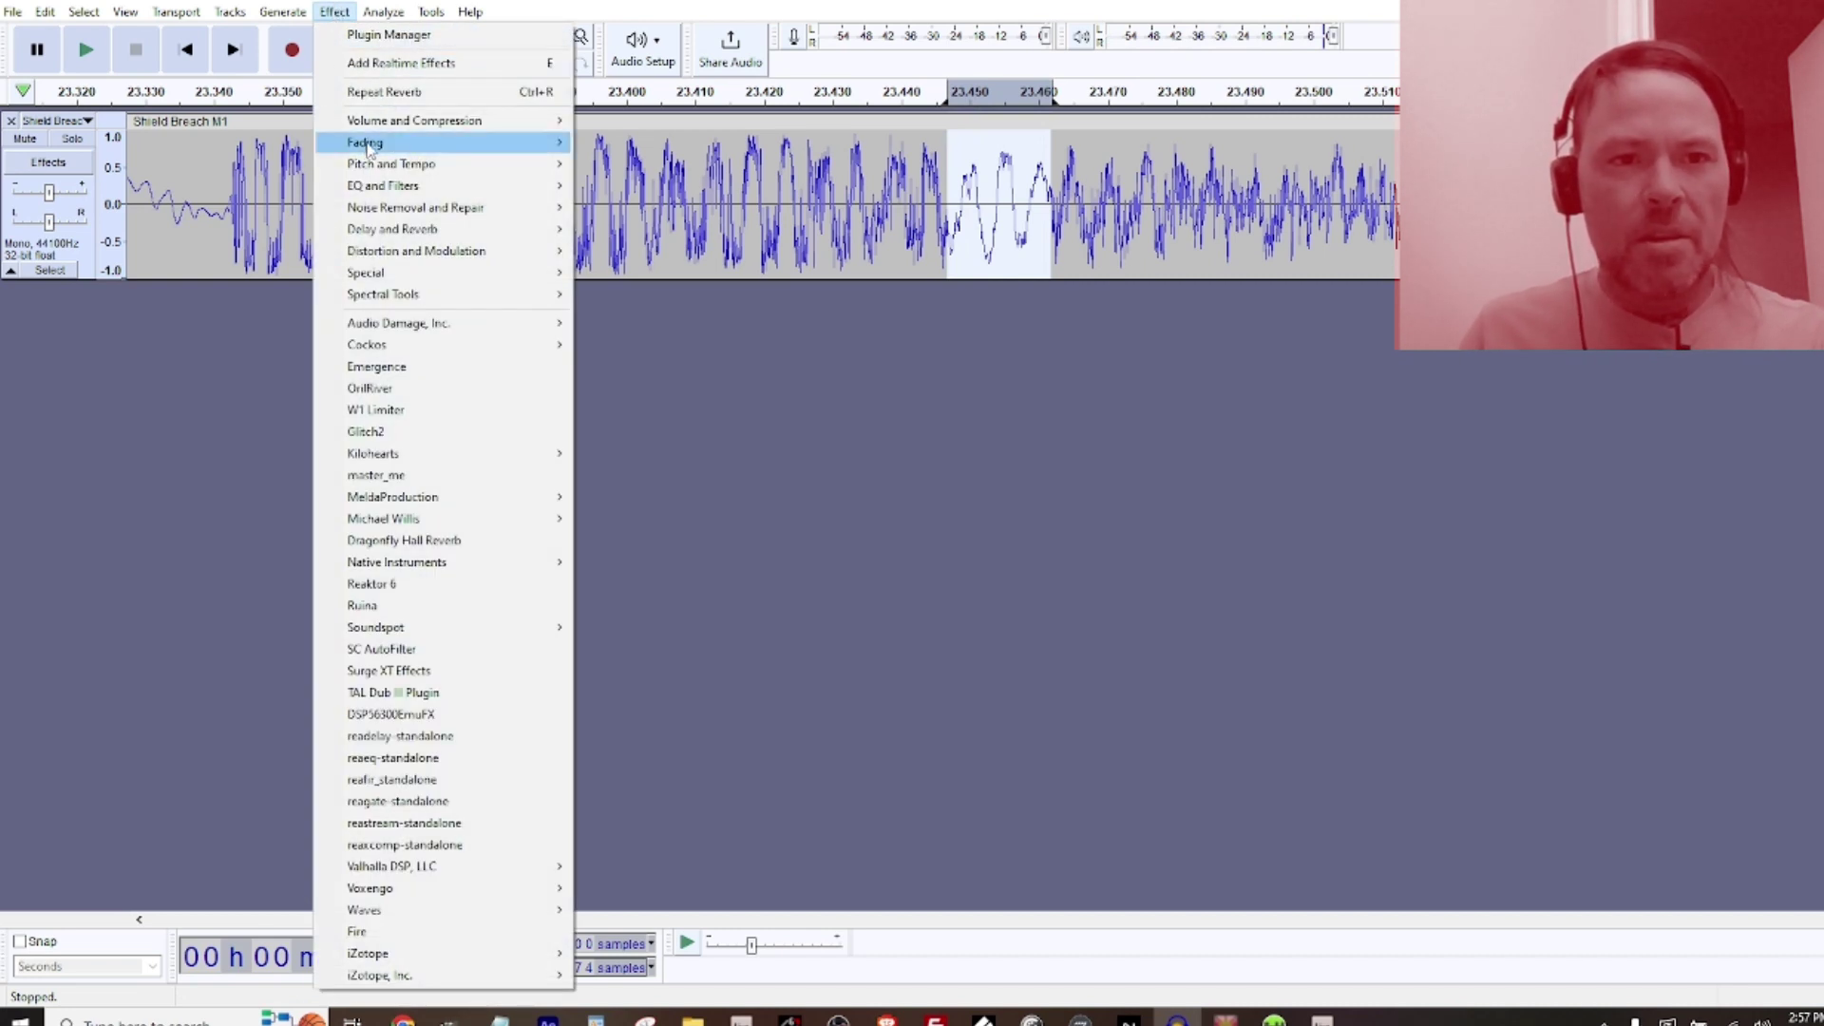
# Boost the cycle's bass by 16 dB with Bass and Treble and play it back
pyautogui.moveTo(387, 189)
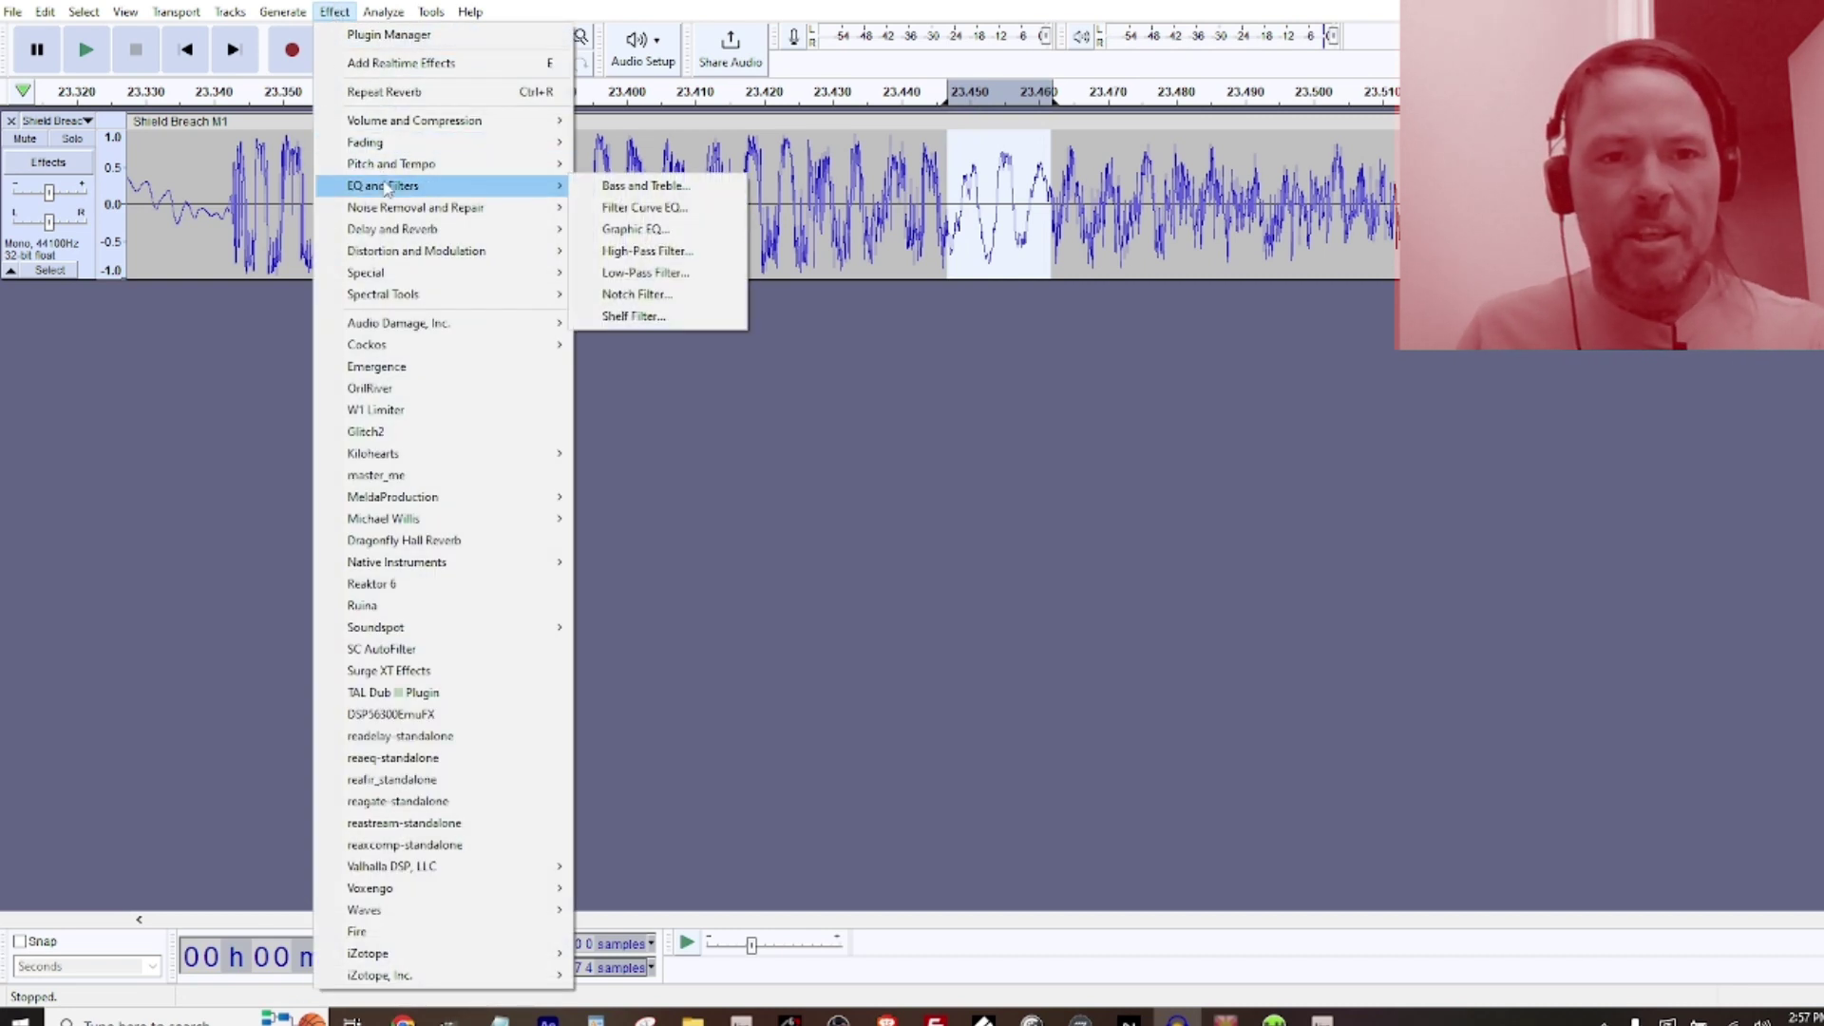
pyautogui.click(619, 187)
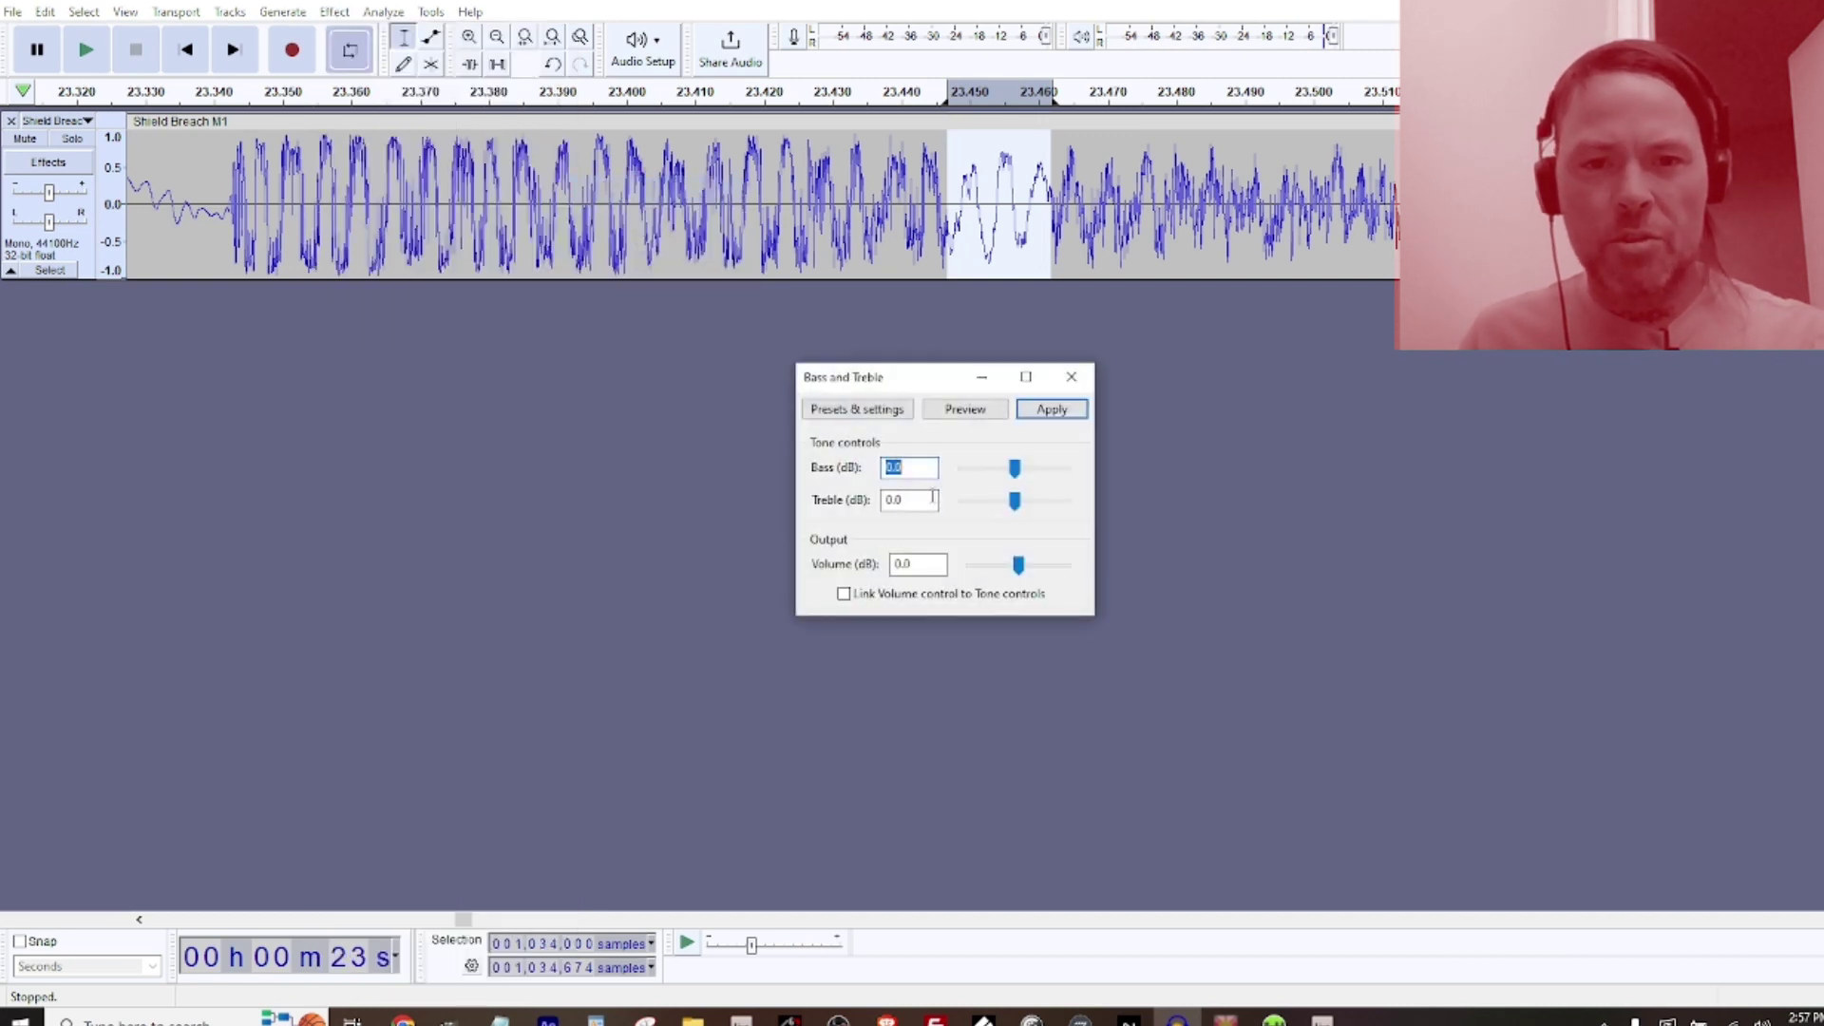
pyautogui.moveTo(1021, 485); pyautogui.dragTo(1040, 475)
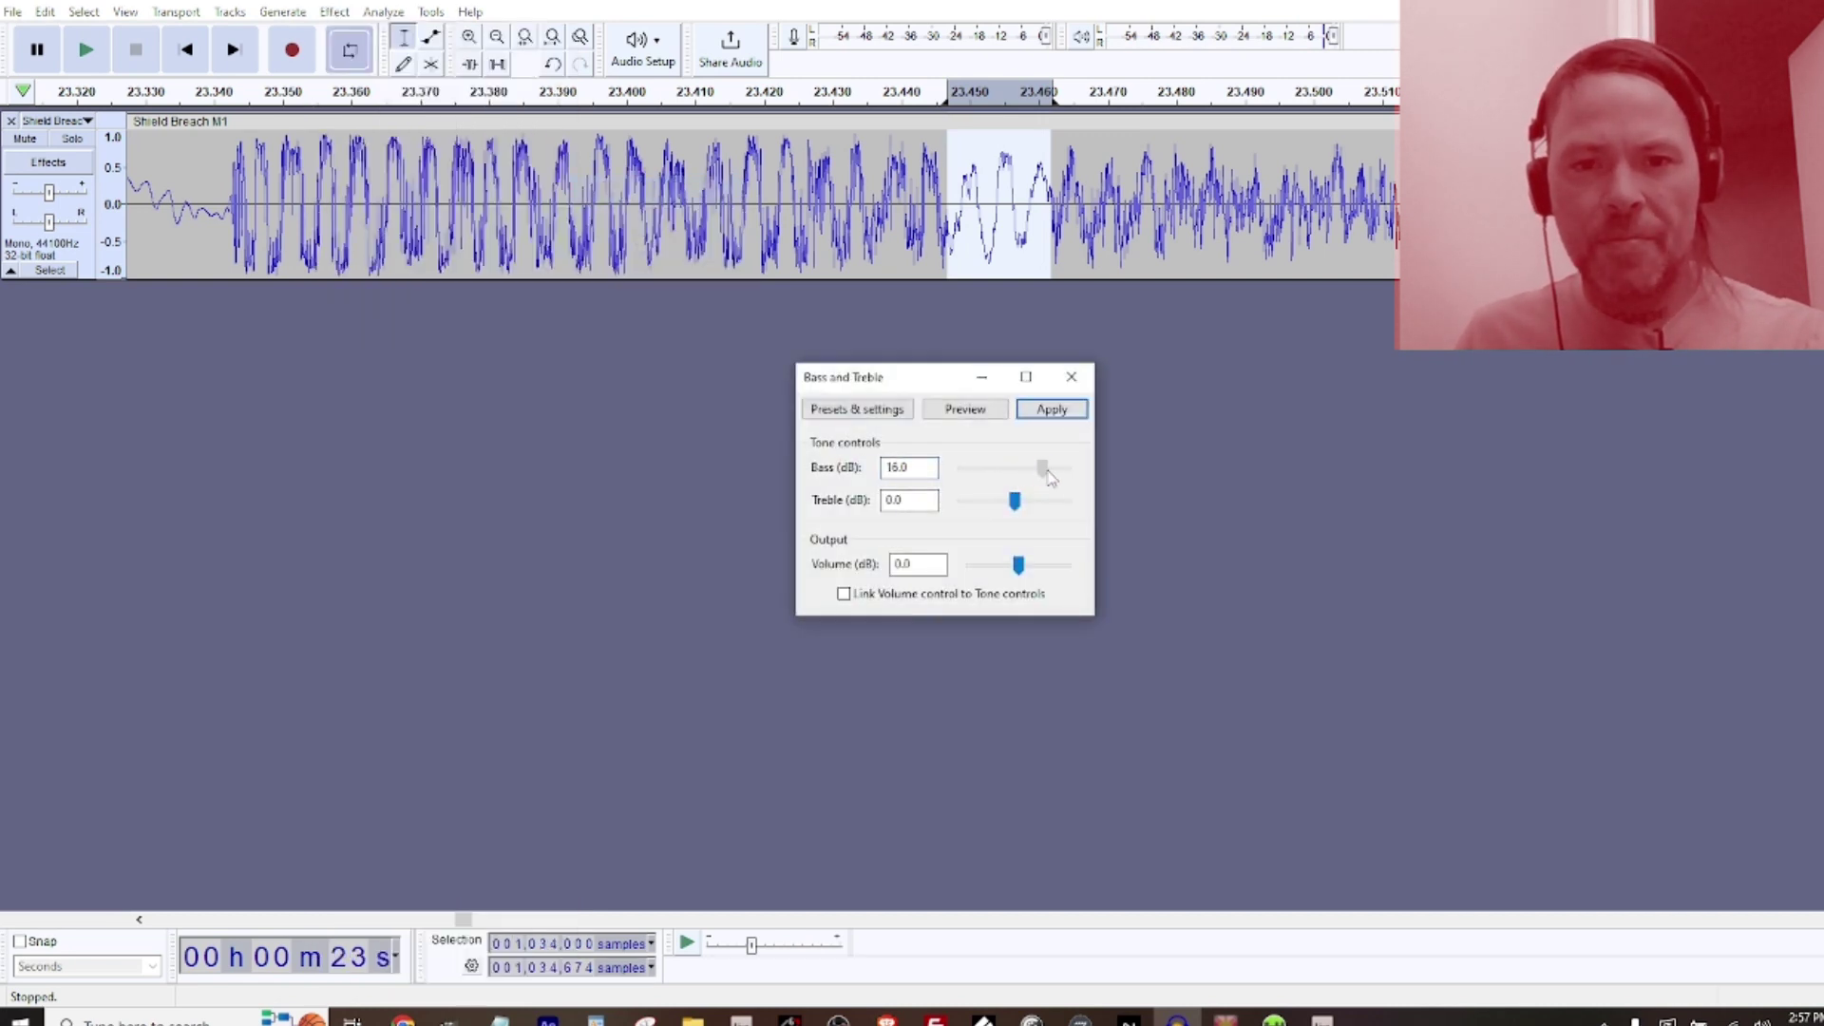
pyautogui.click(1050, 409)
pyautogui.press('space')
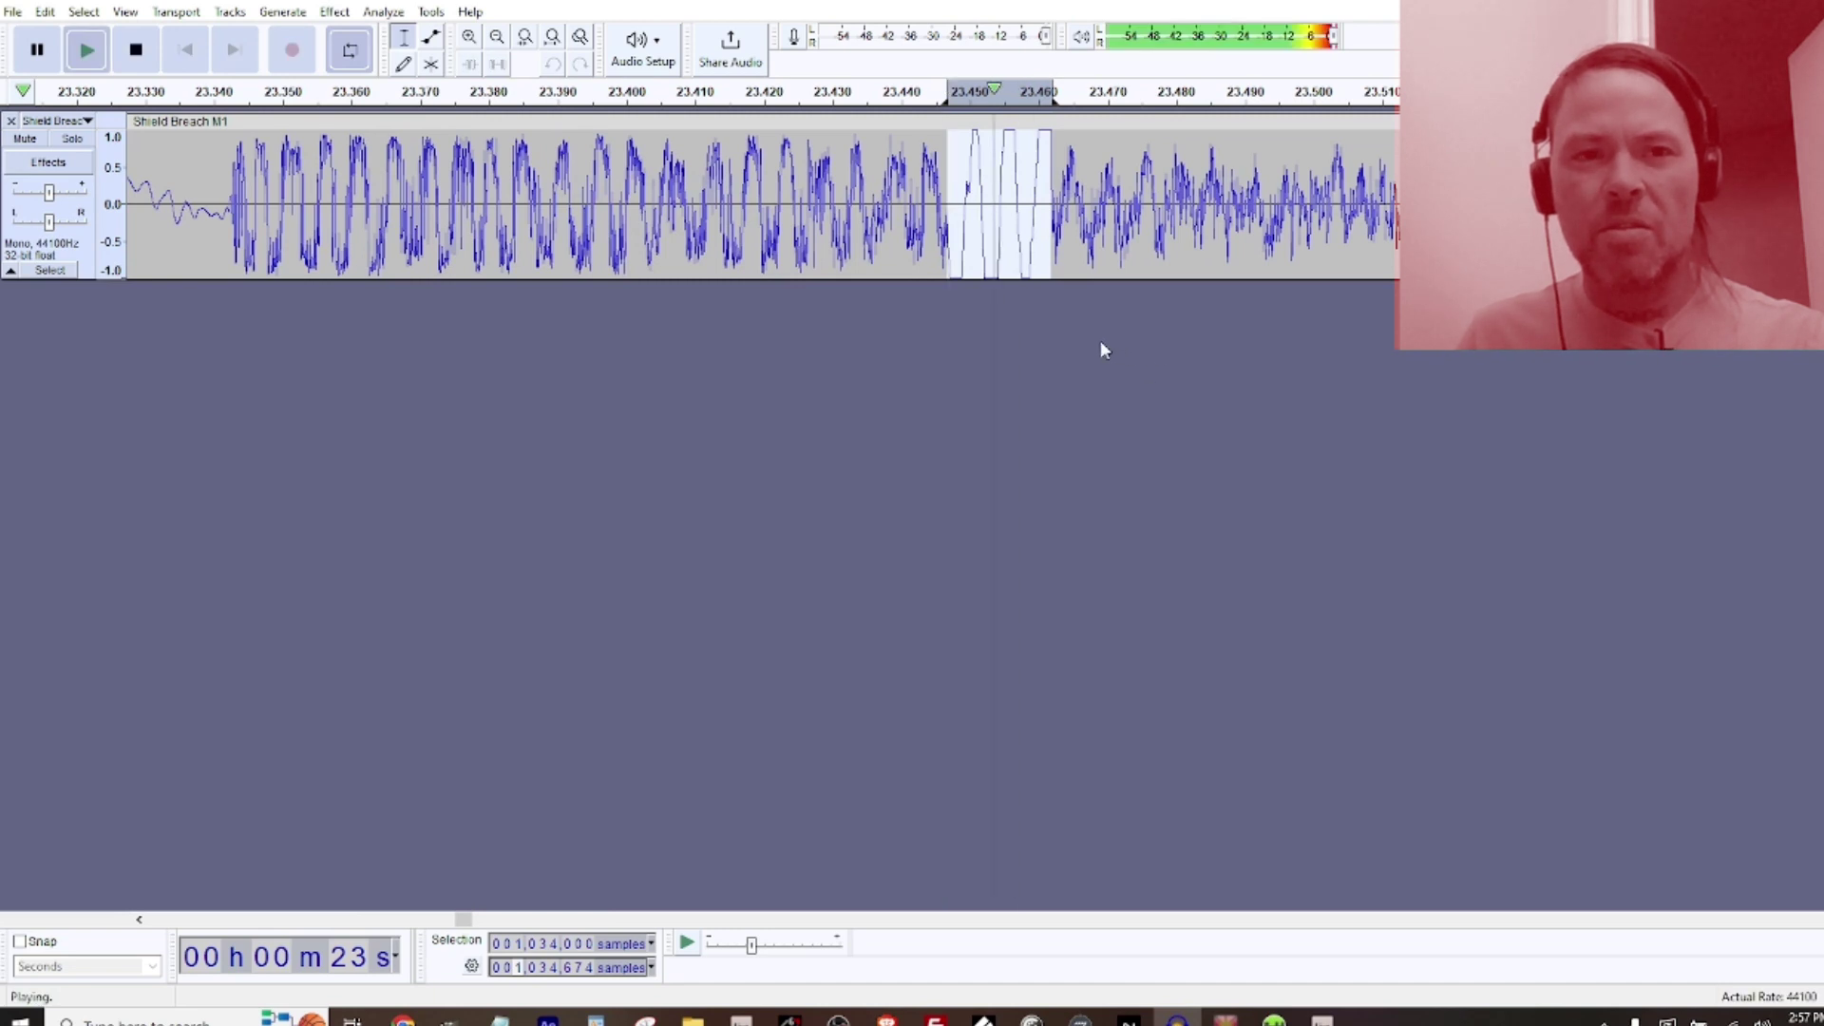
pyautogui.press('space')
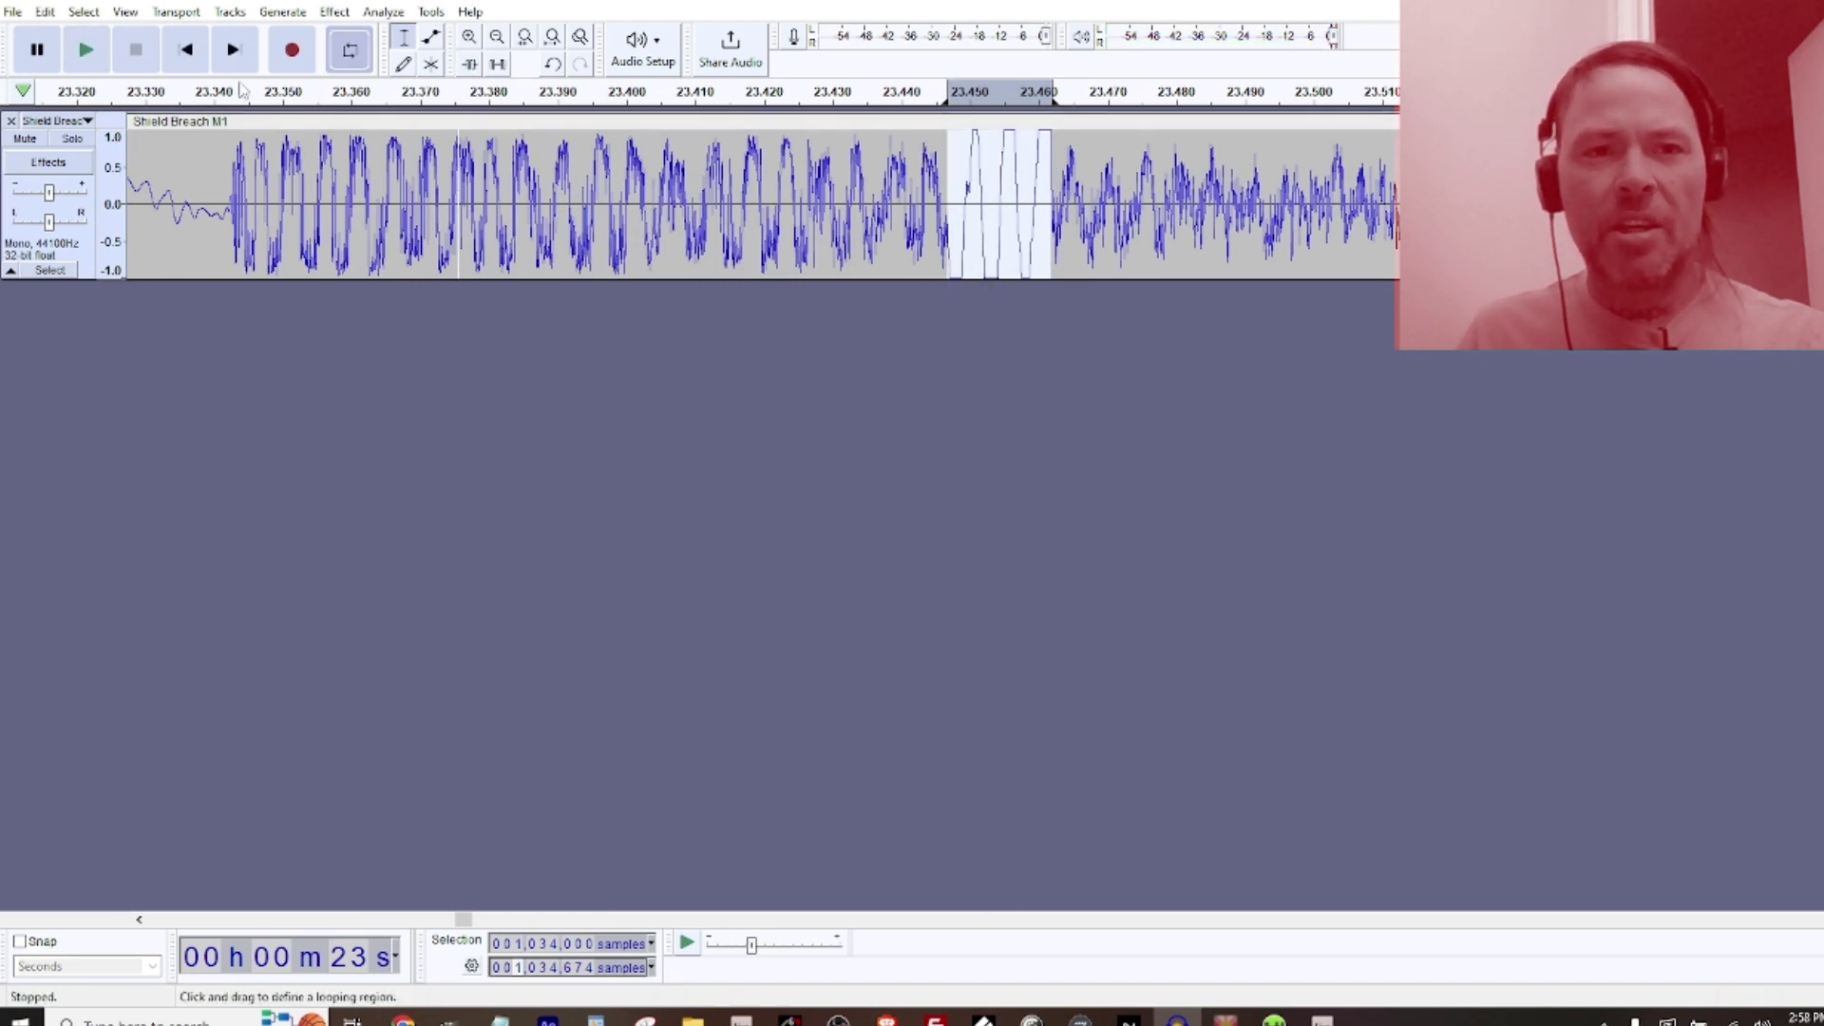
pyautogui.press('space')
pyautogui.press('space')
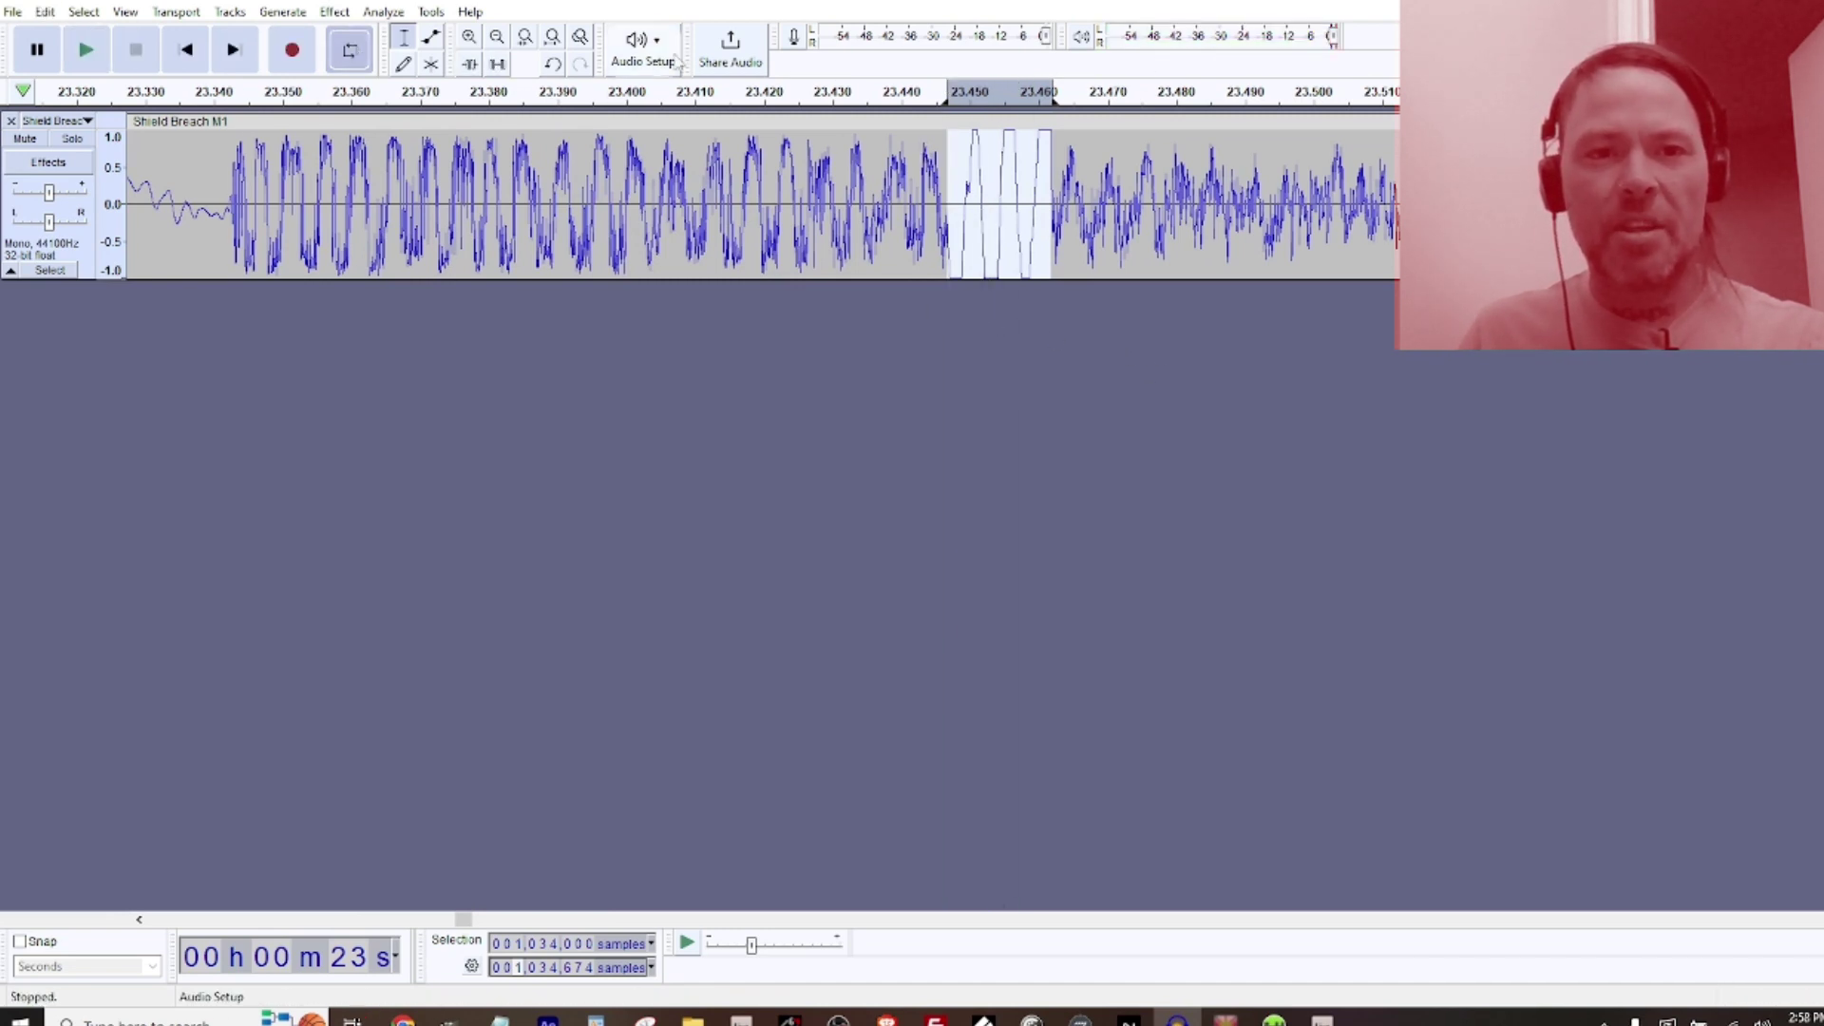
# Normalize the boosted cycle and loop-play it before stopping
pyautogui.click(338, 13)
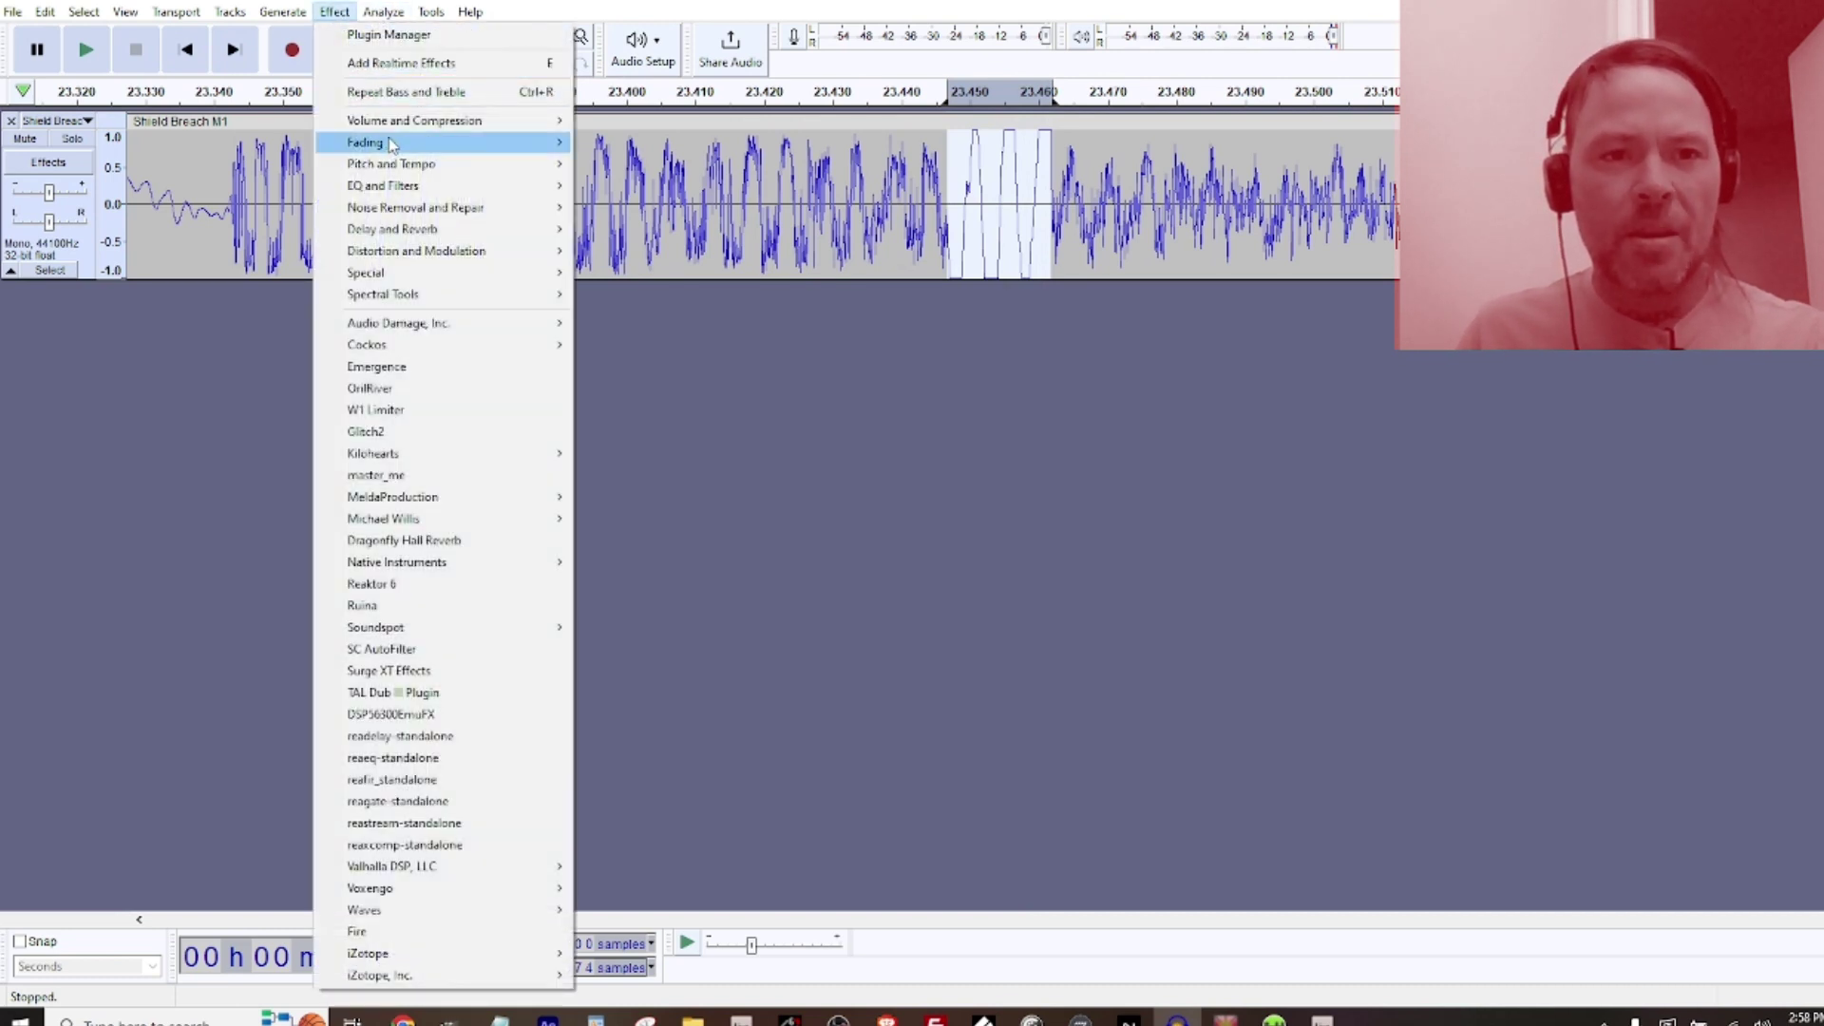
pyautogui.moveTo(391, 123)
pyautogui.click(637, 229)
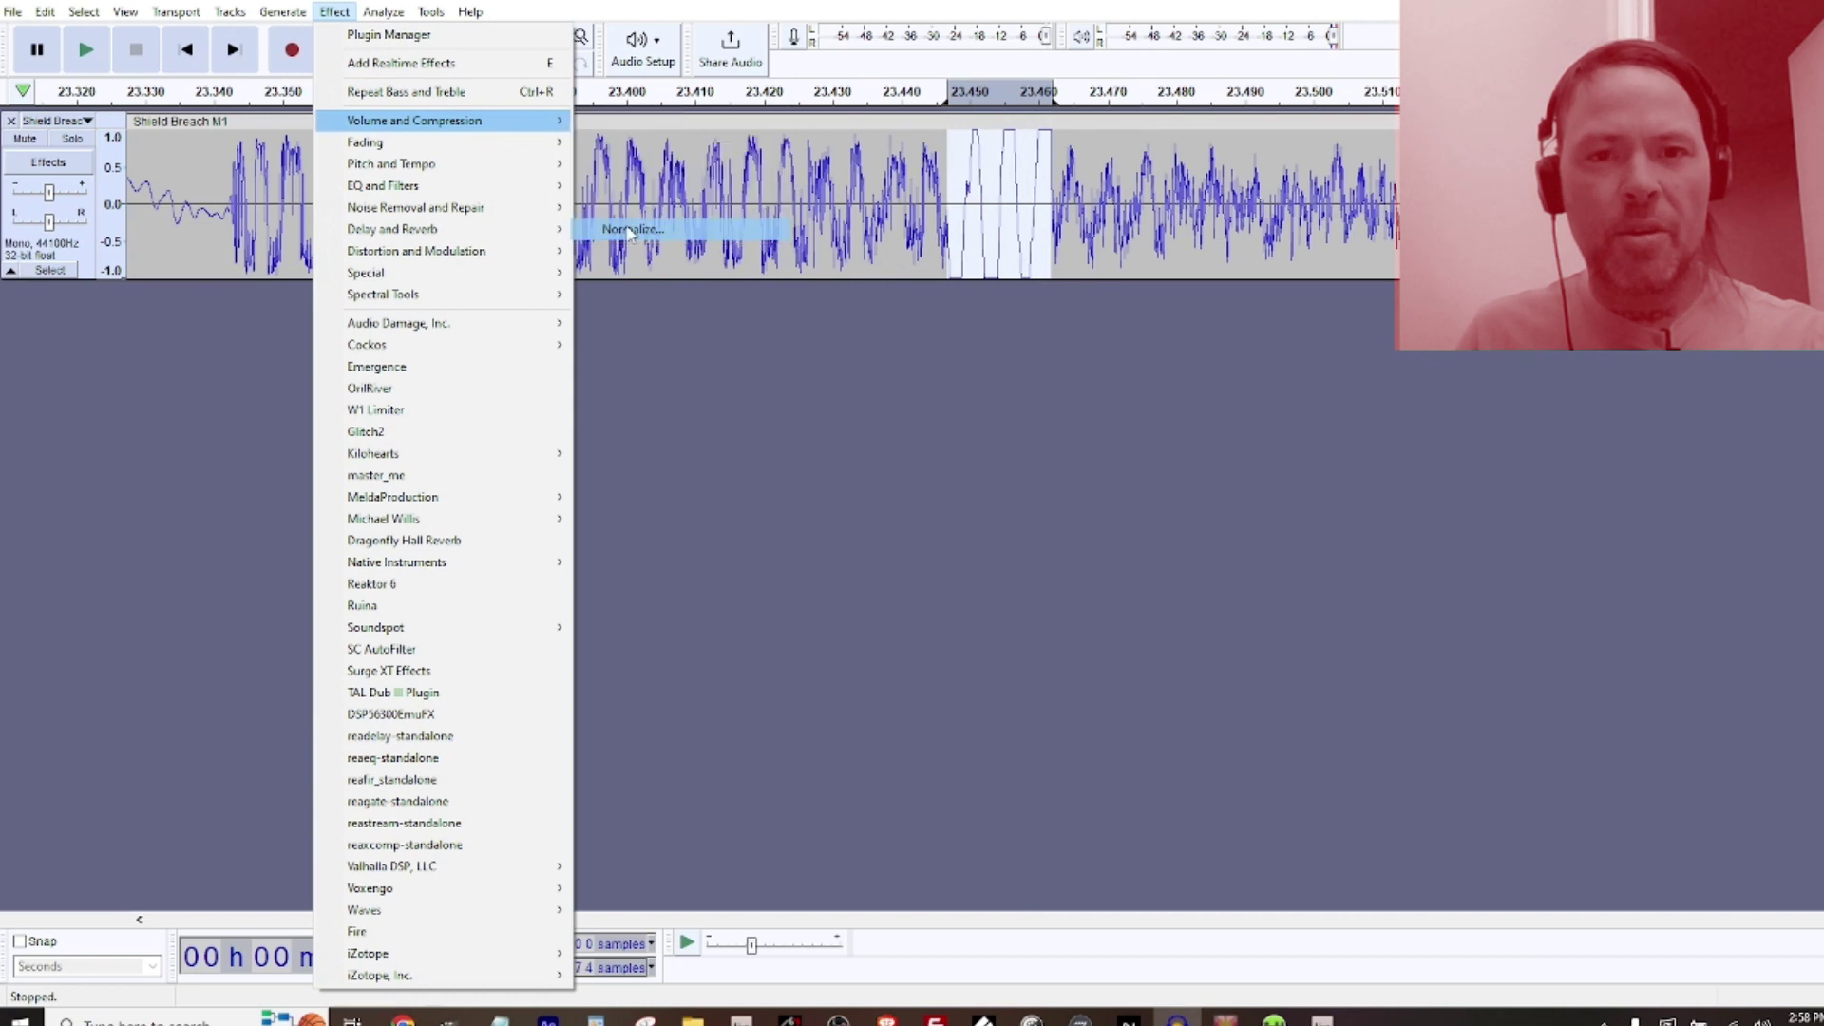
pyautogui.click(1051, 456)
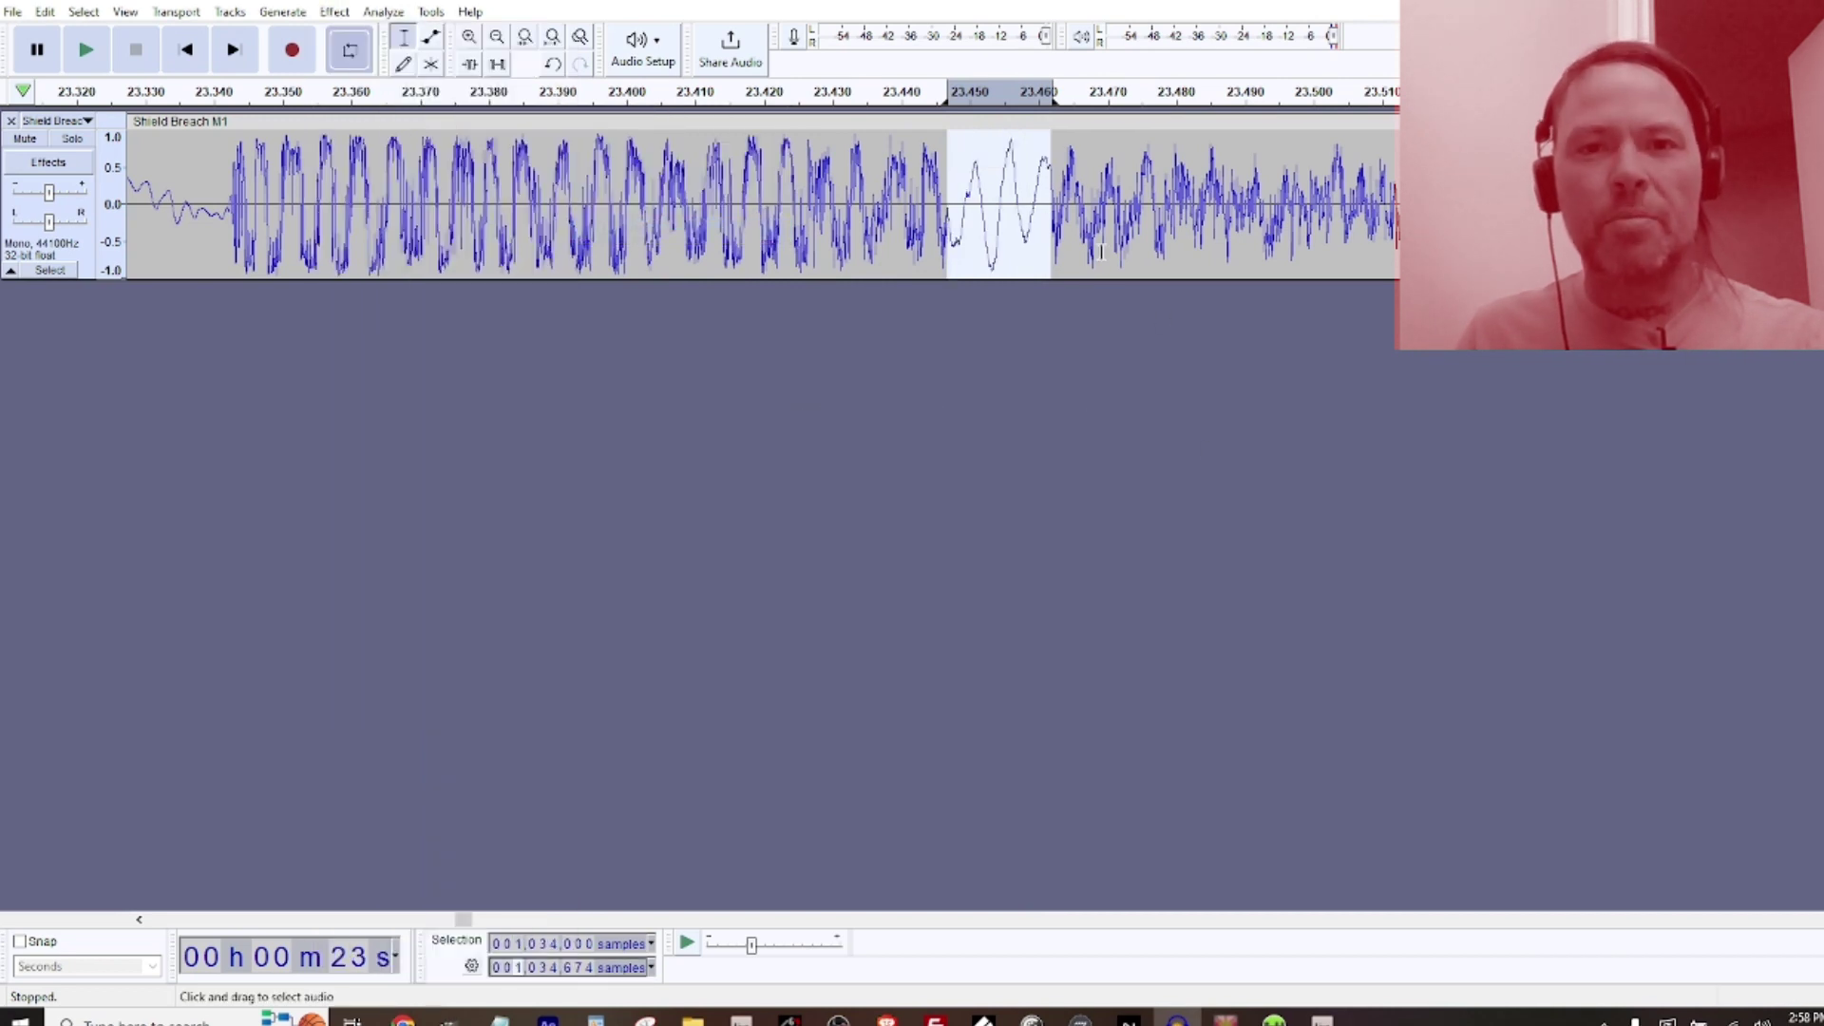
pyautogui.press('space')
pyautogui.click(136, 49)
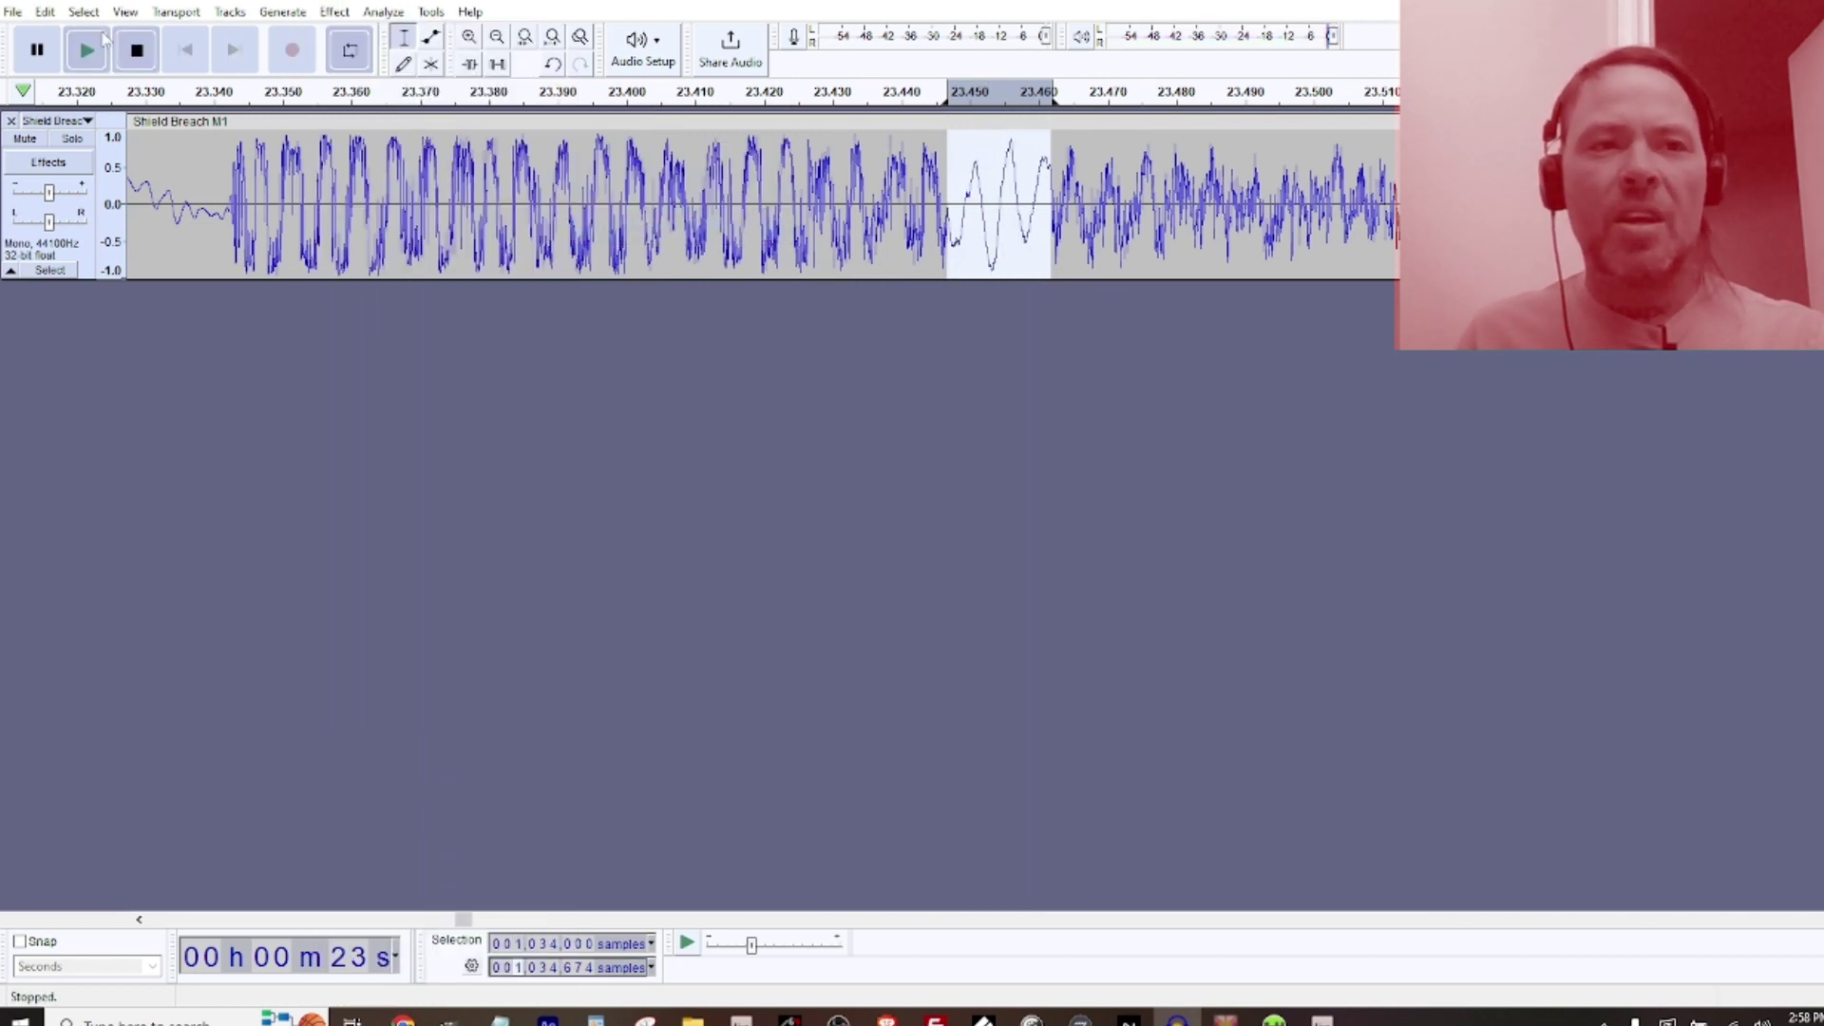
# Export the selected audio as WAV file '10' in Single Cycle Waves
pyautogui.click(12, 12)
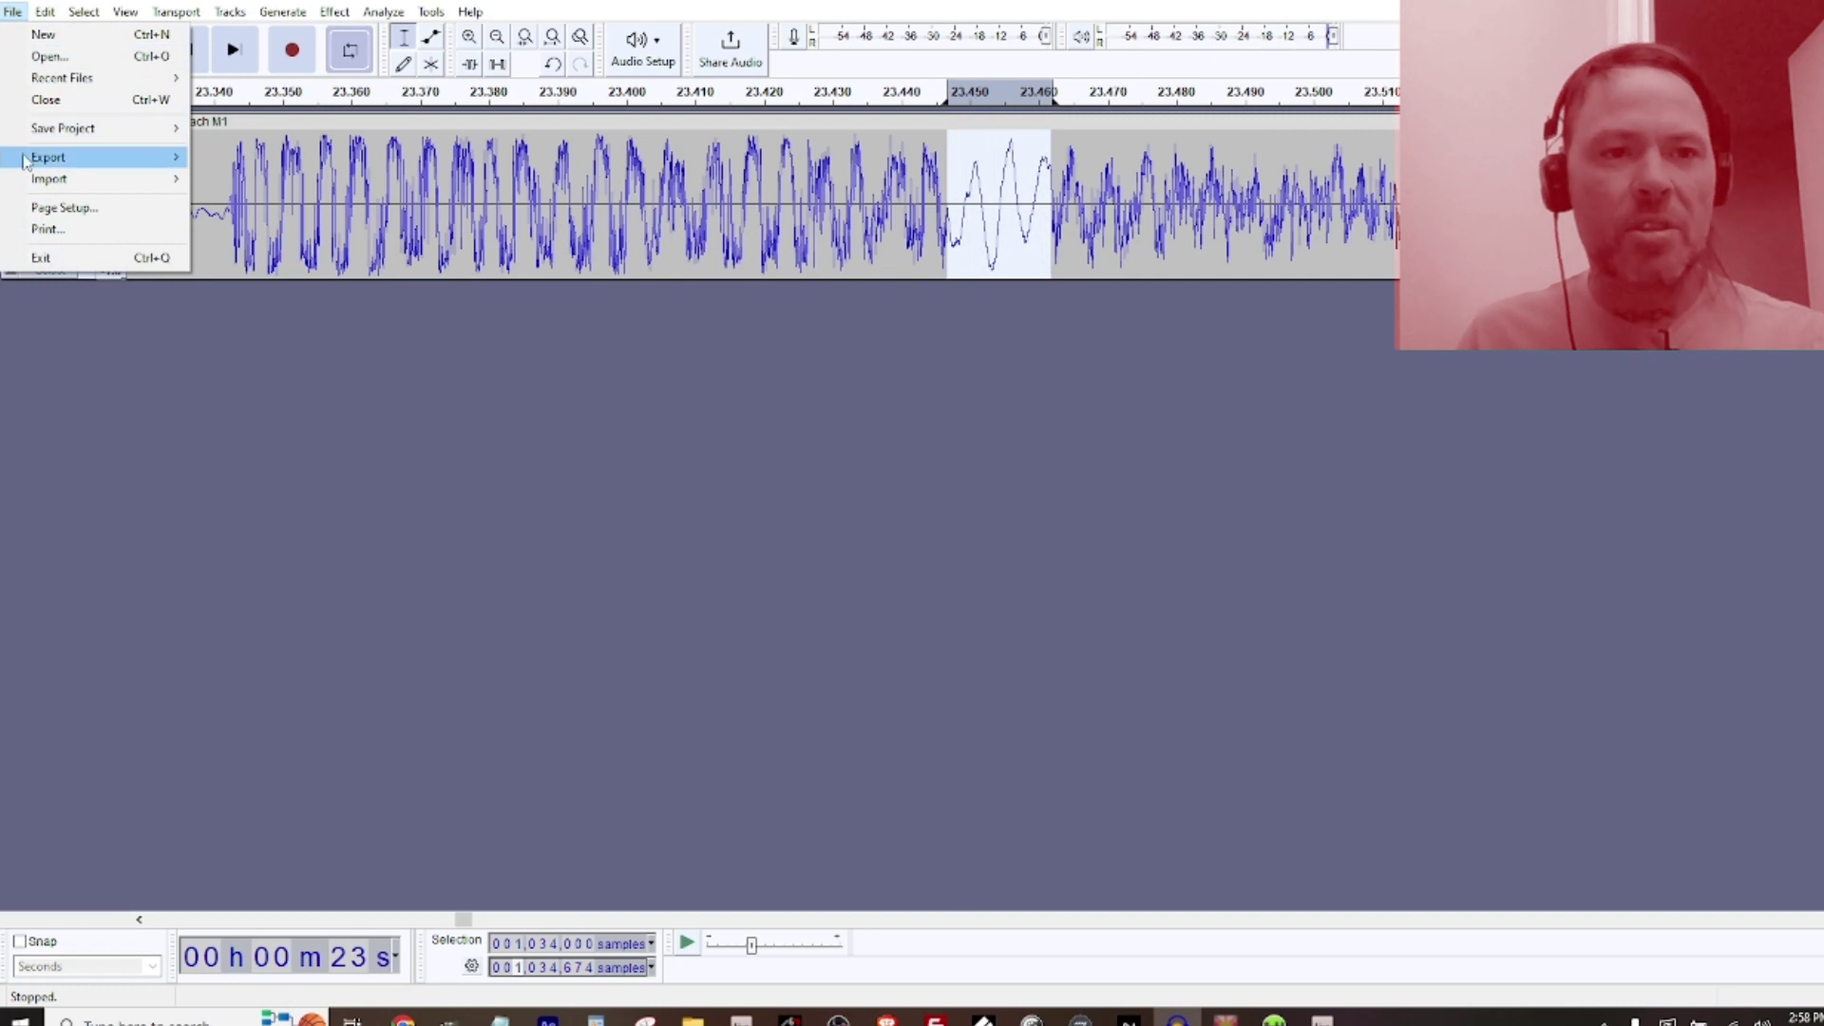
pyautogui.moveTo(57, 158)
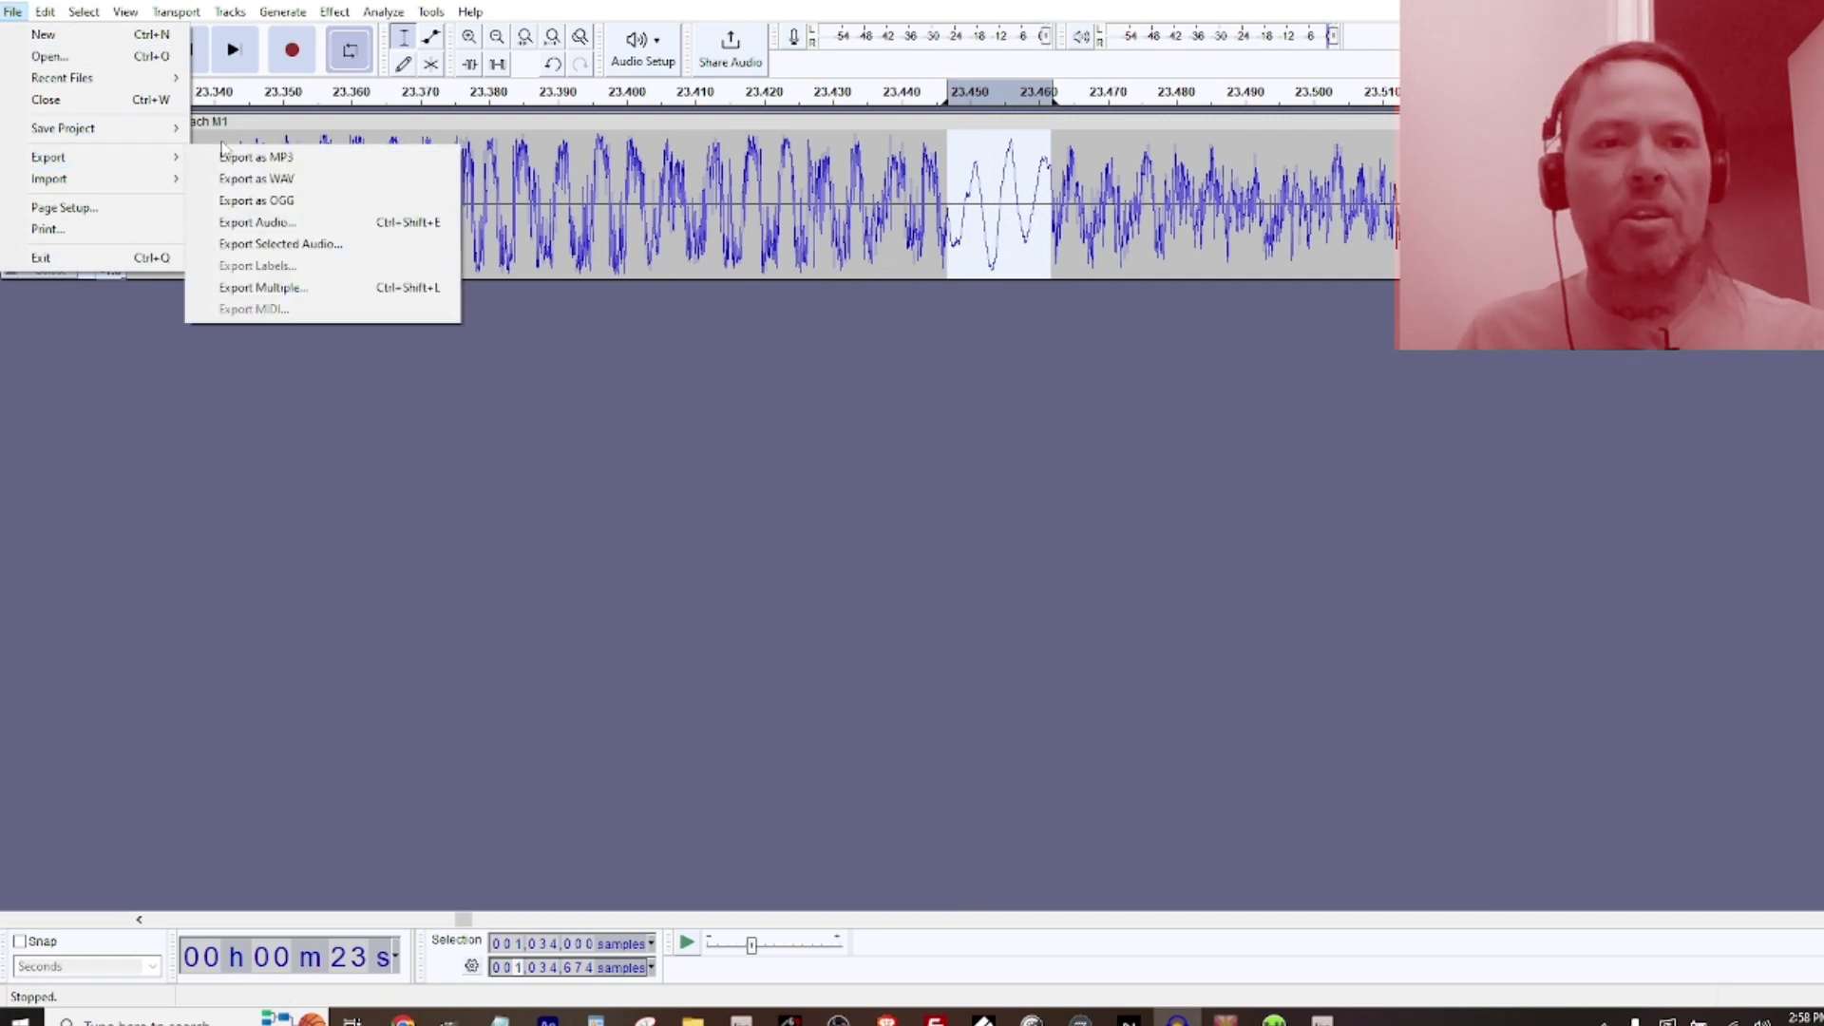
pyautogui.click(273, 244)
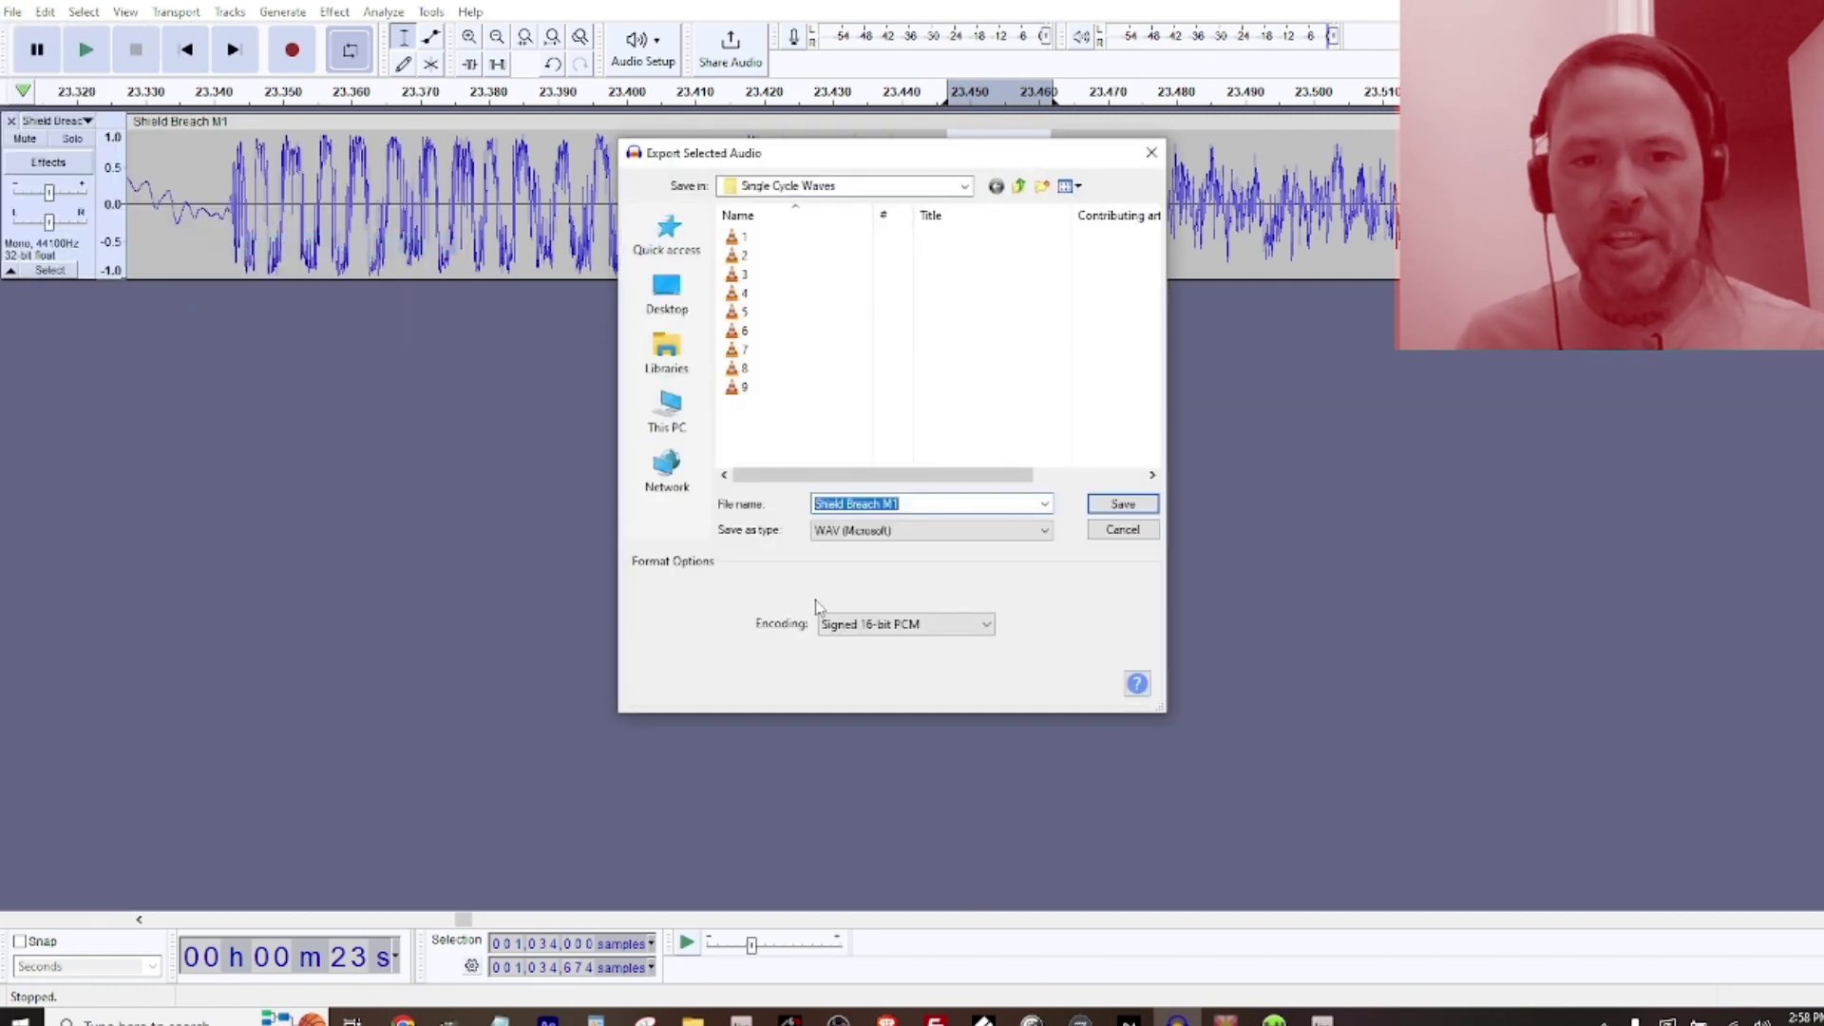
pyautogui.write('10')
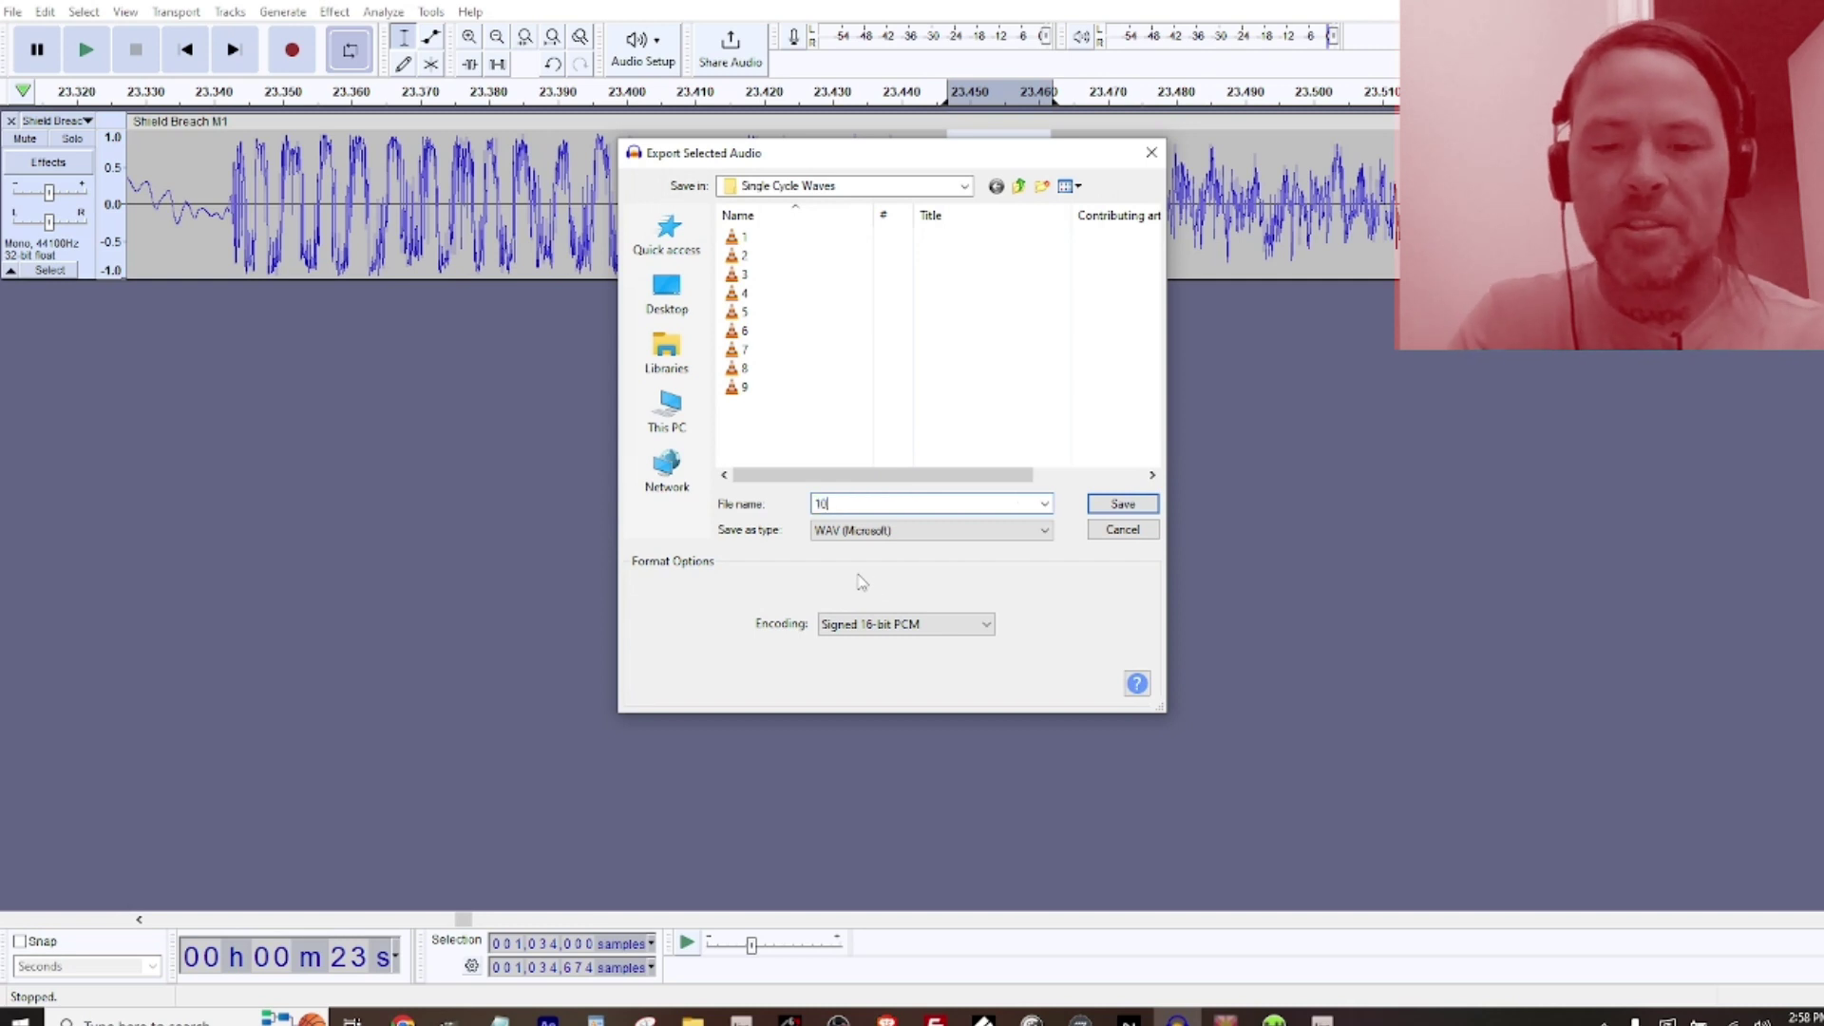
pyautogui.press('Return')
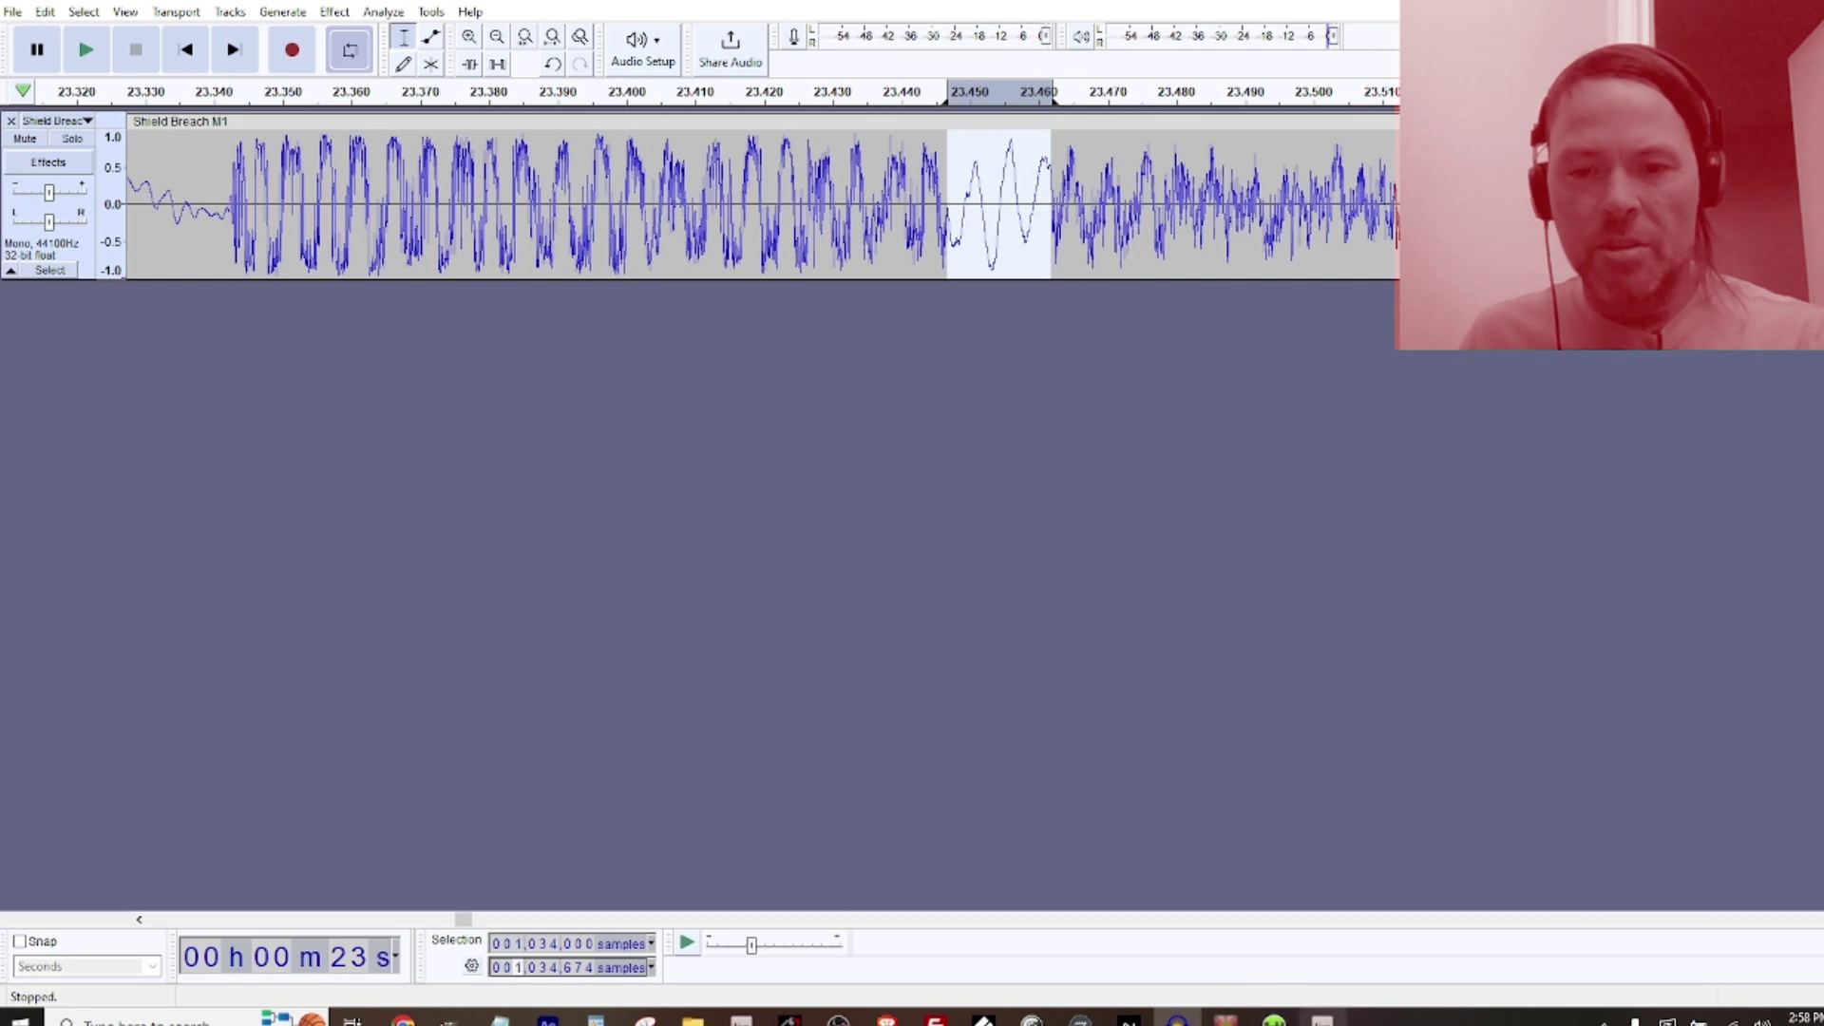
# Load a Sampler onto the MIDI track and duplicate it into four Sampler tracks
pyautogui.moveTo(1330, 1015)
pyautogui.click(1334, 931)
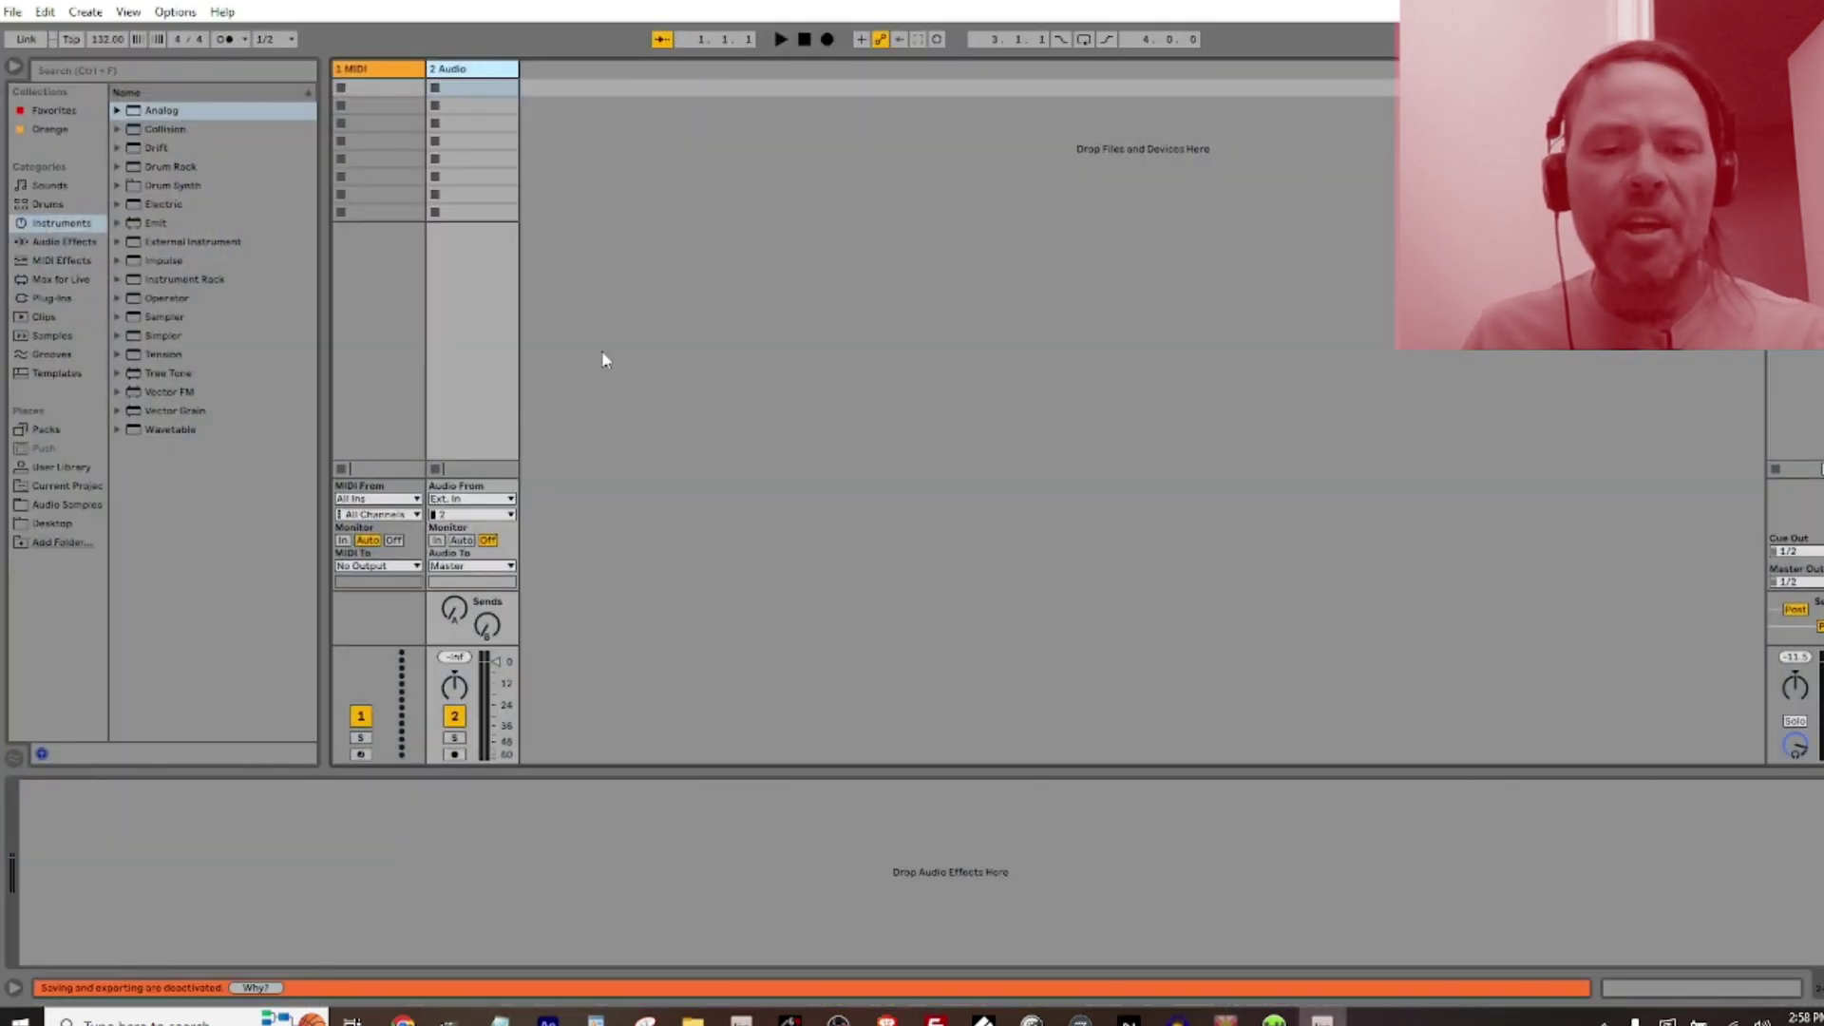
pyautogui.click(358, 69)
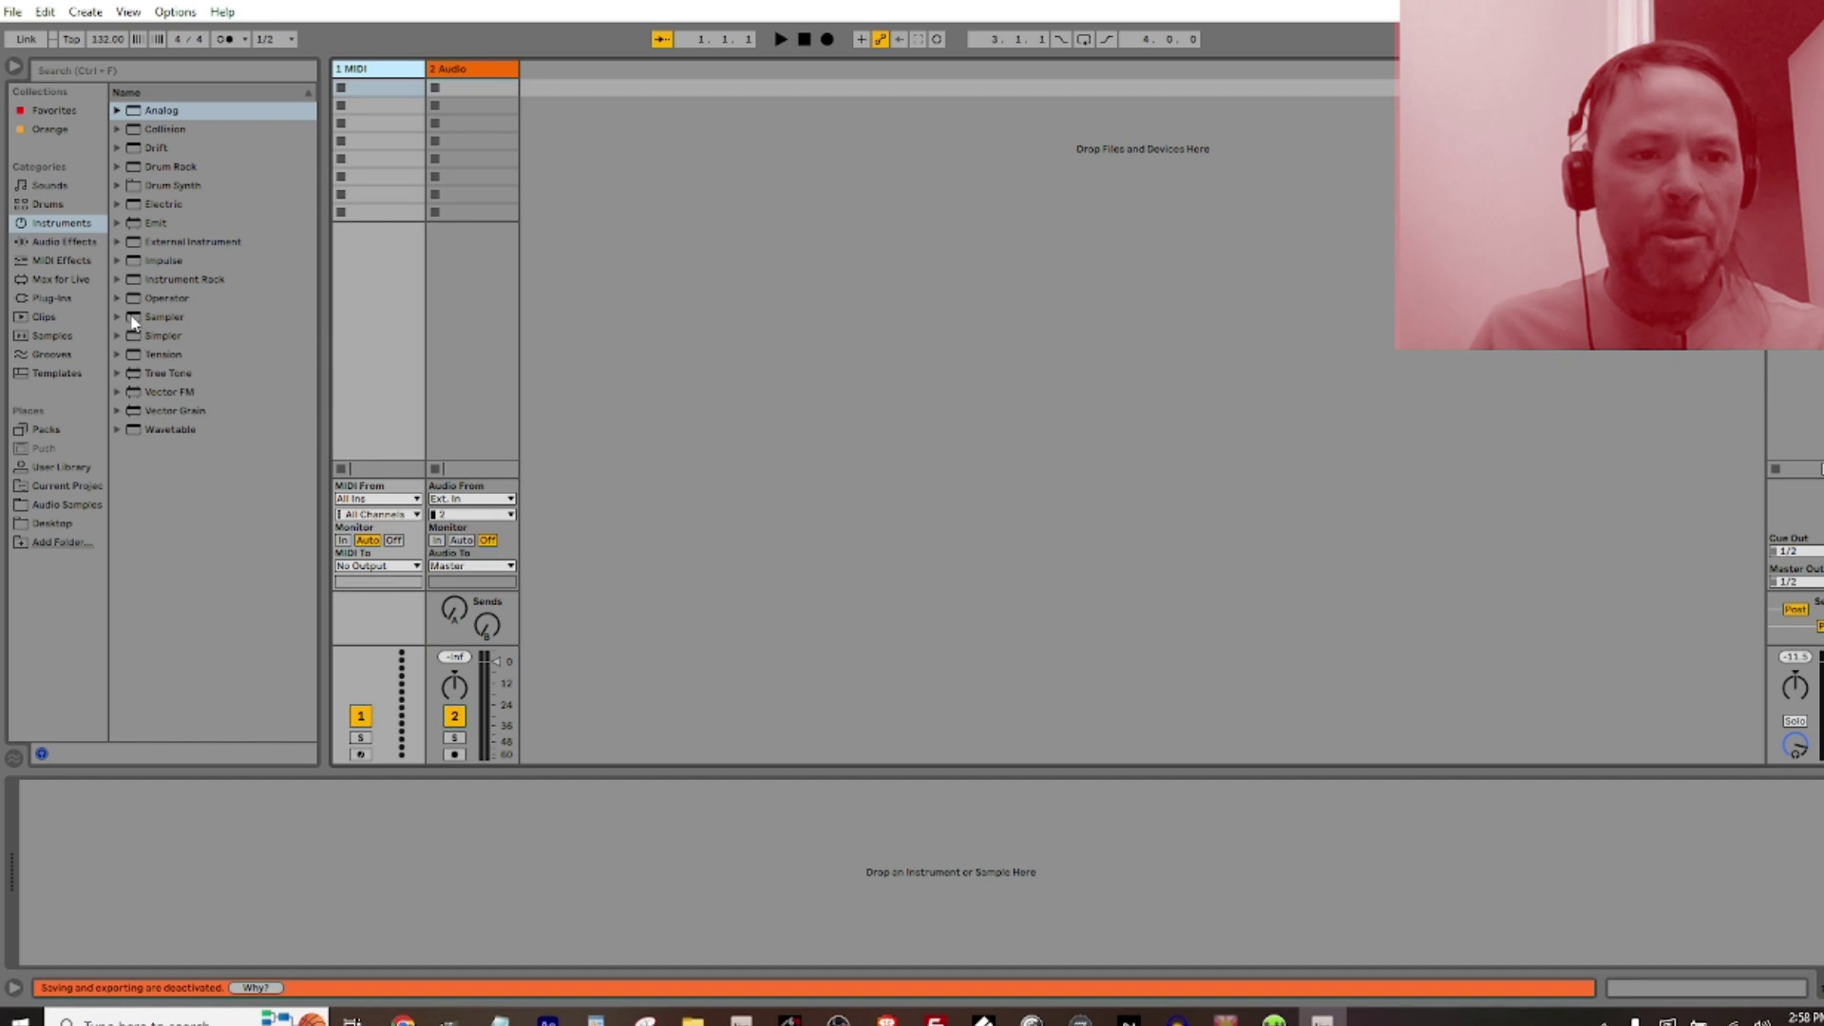
pyautogui.moveTo(133, 323); pyautogui.dragTo(301, 226)
pyautogui.moveTo(367, 124); pyautogui.dragTo(366, 125)
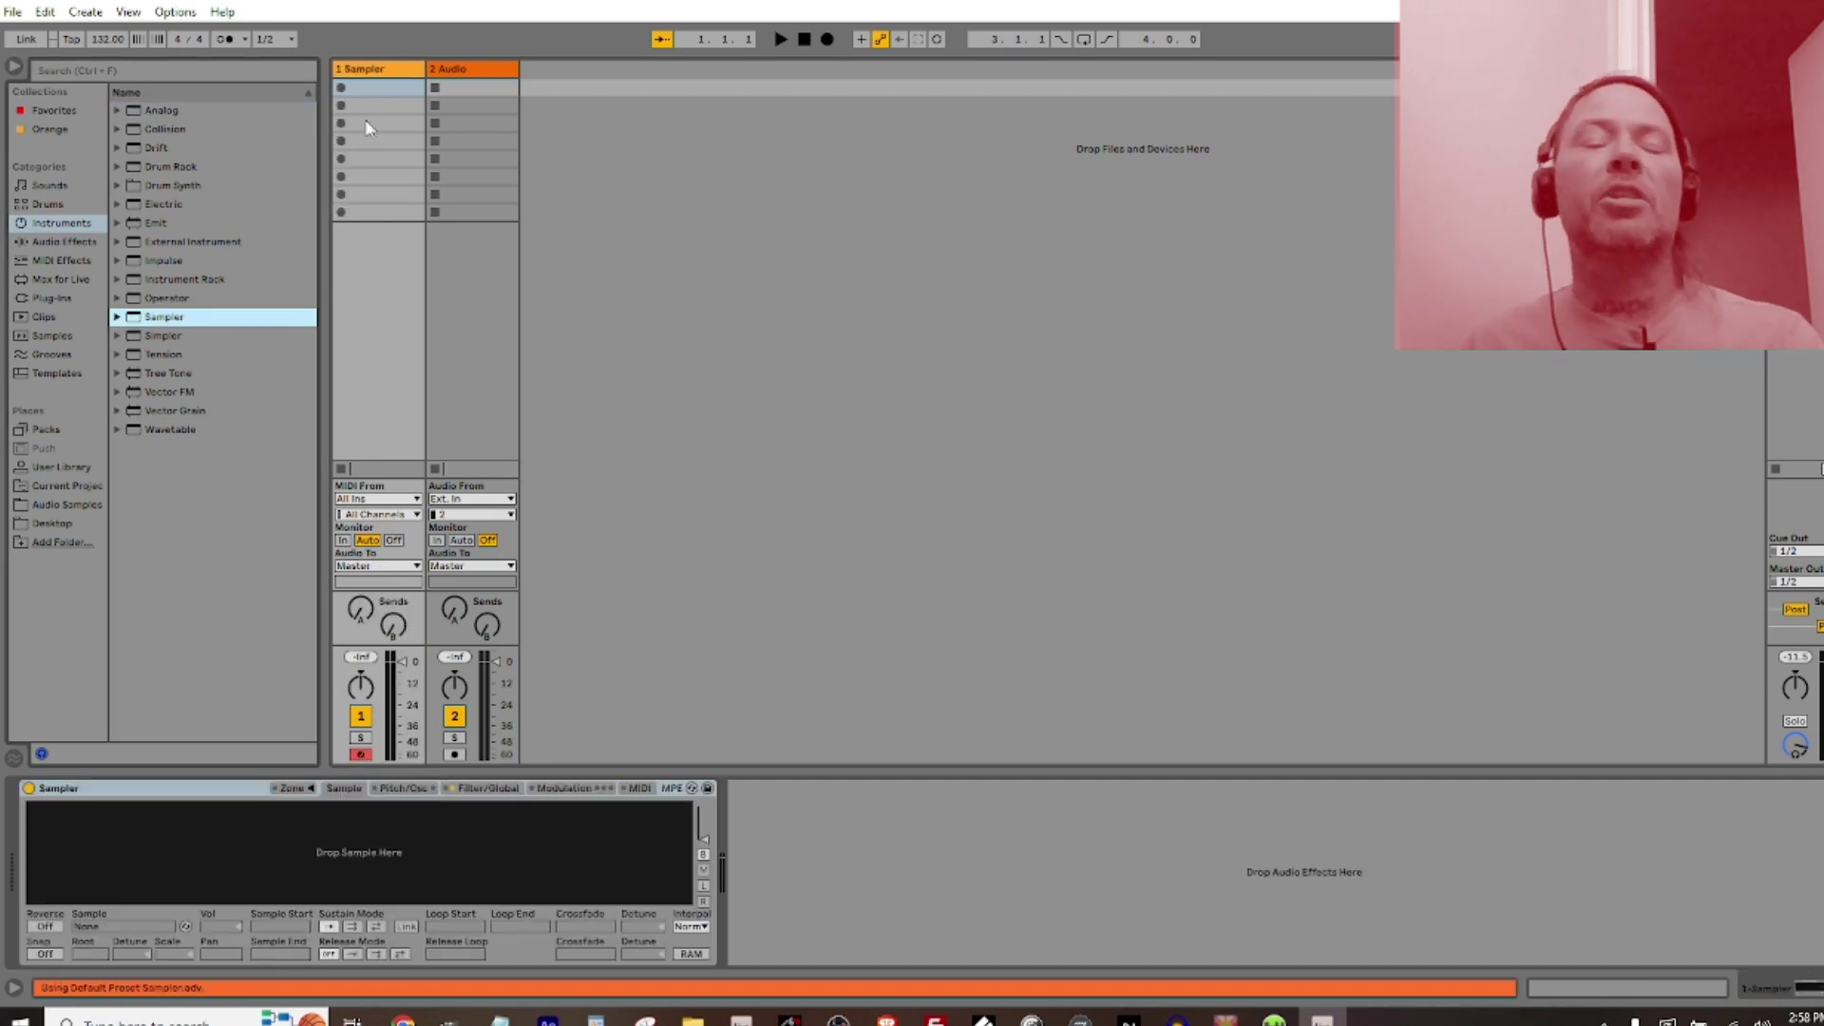
pyautogui.click(375, 71)
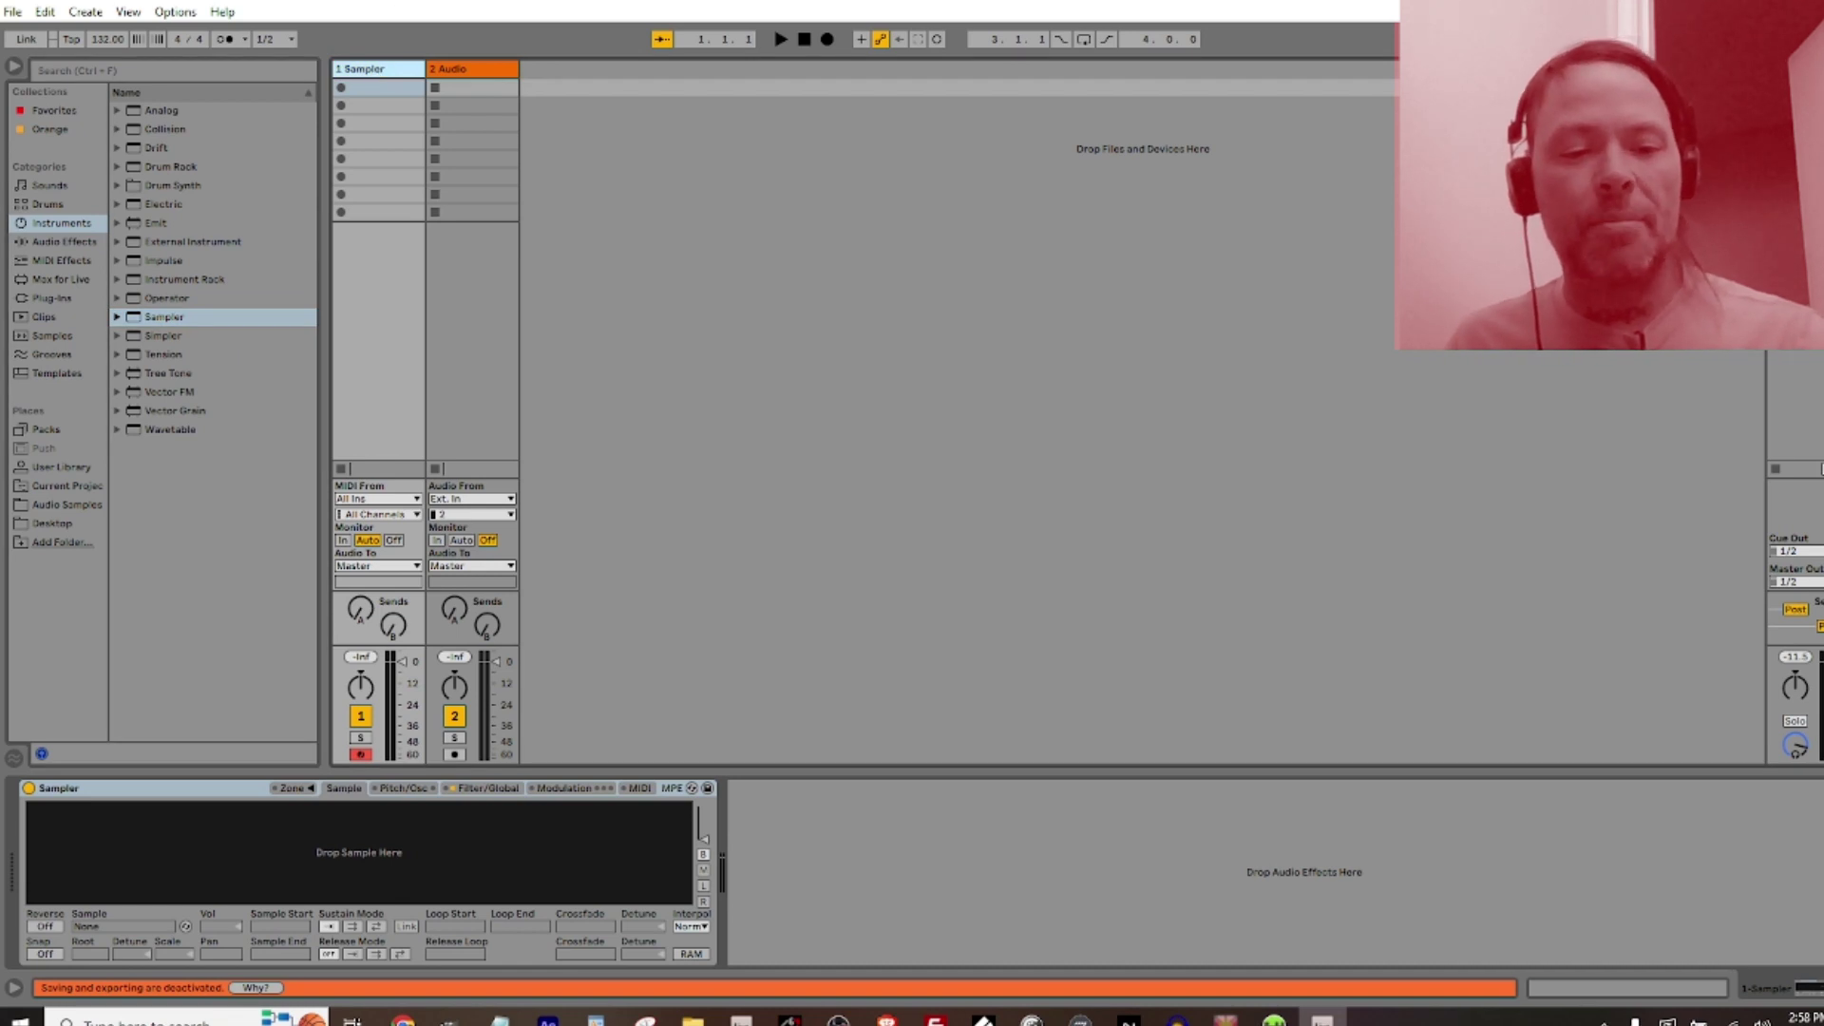
pyautogui.hotkey('ctrl', 'd')
pyautogui.hotkey('ctrl', 'd')
pyautogui.hotkey('ctrl', 'd')
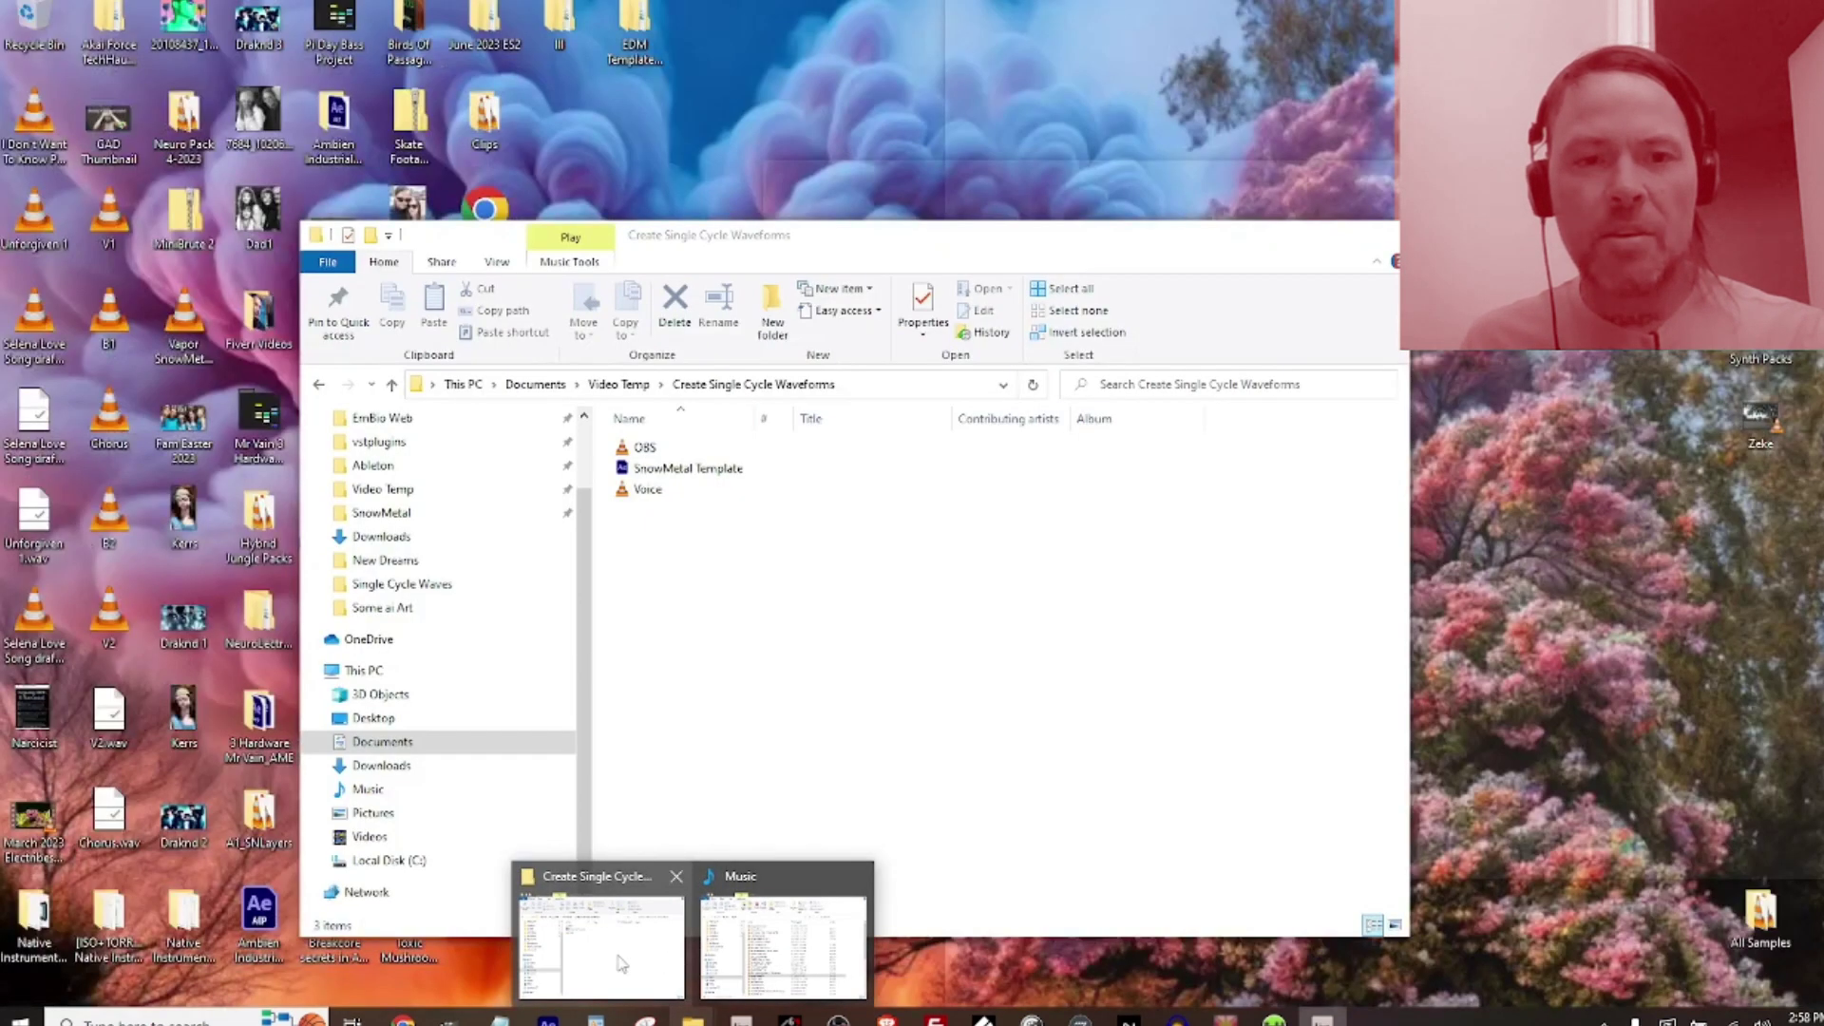
# Browse the file window to Desktop > MetaForming Pack > Single Cycle Waves
pyautogui.click(607, 941)
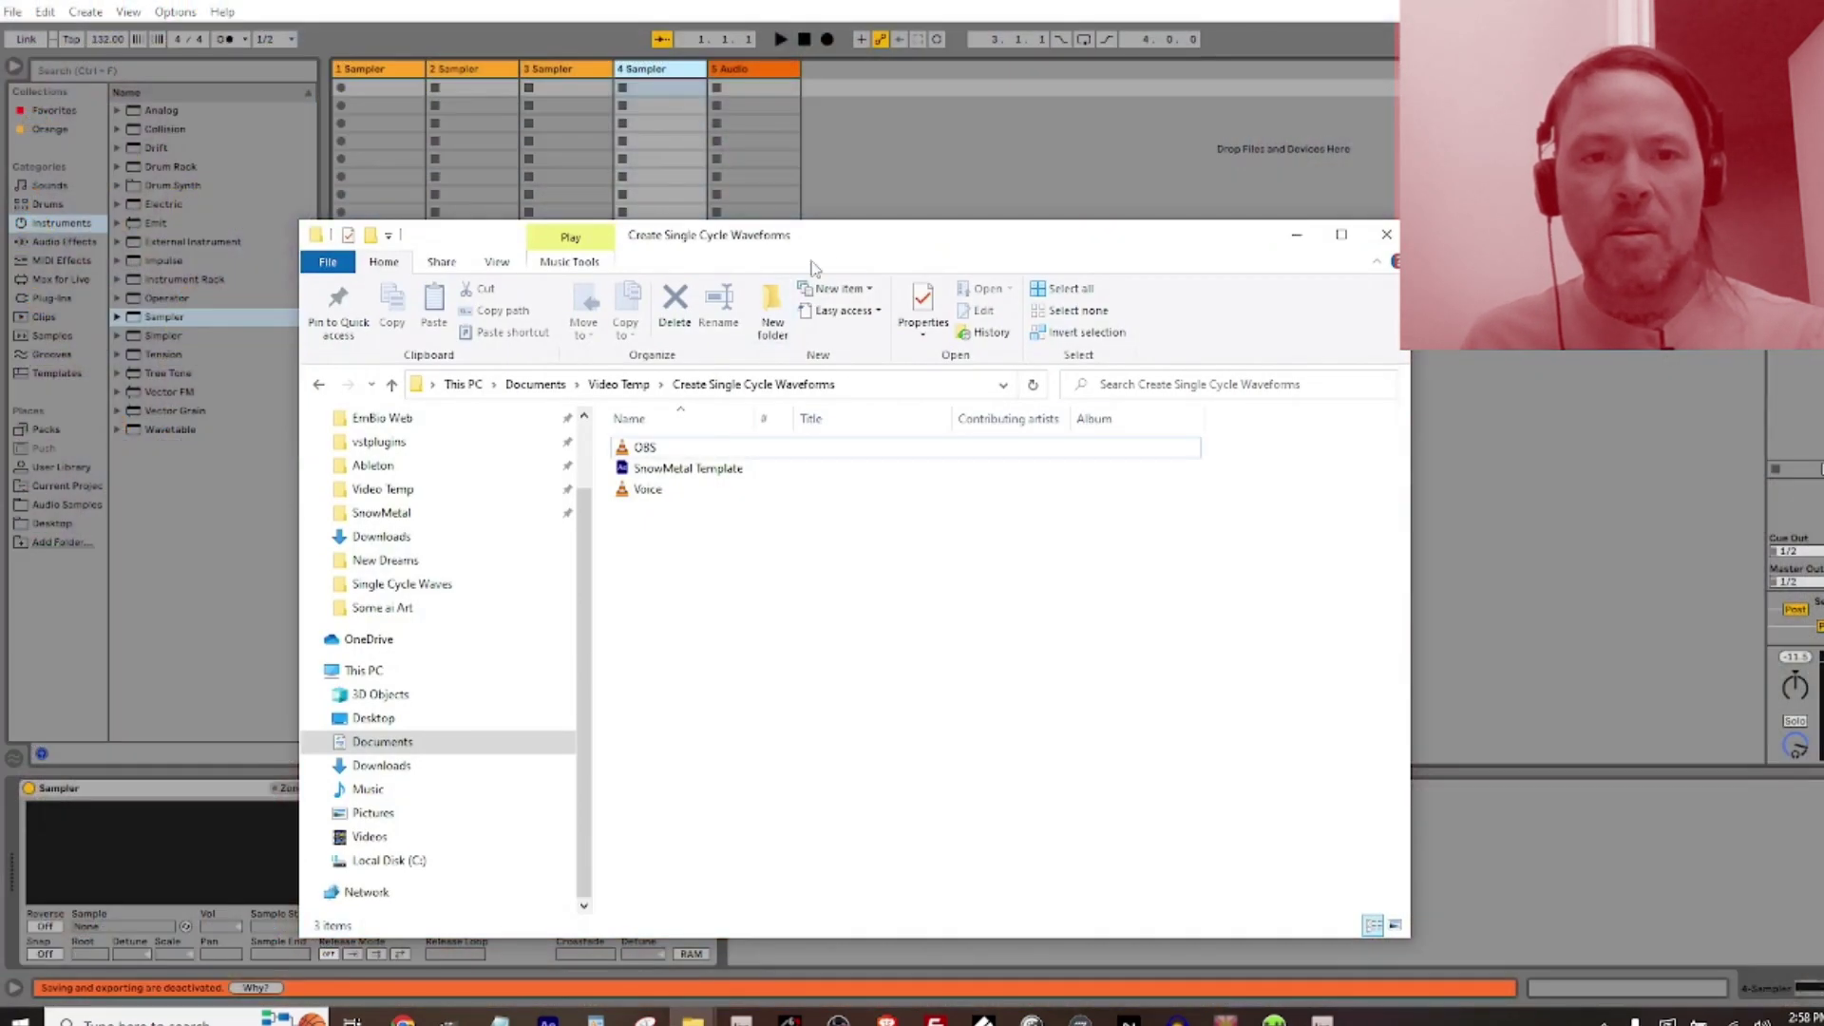
pyautogui.moveTo(819, 246); pyautogui.dragTo(1231, 173)
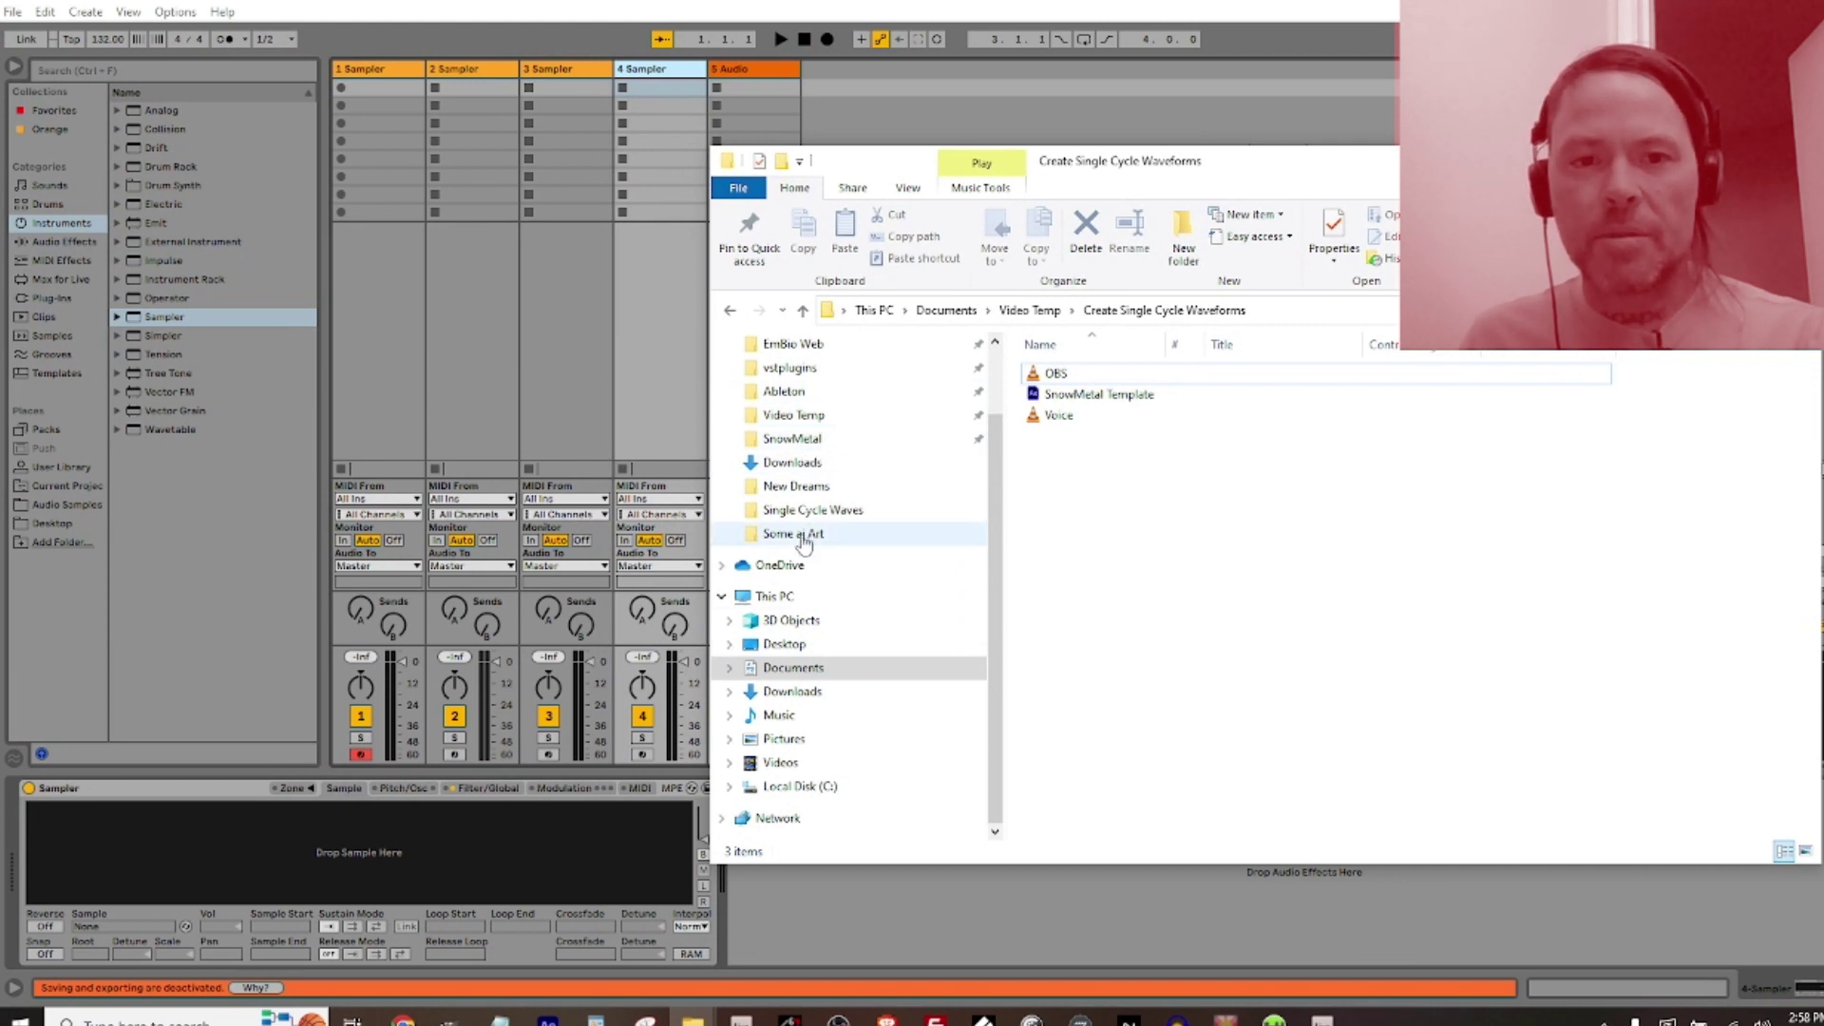
pyautogui.click(788, 644)
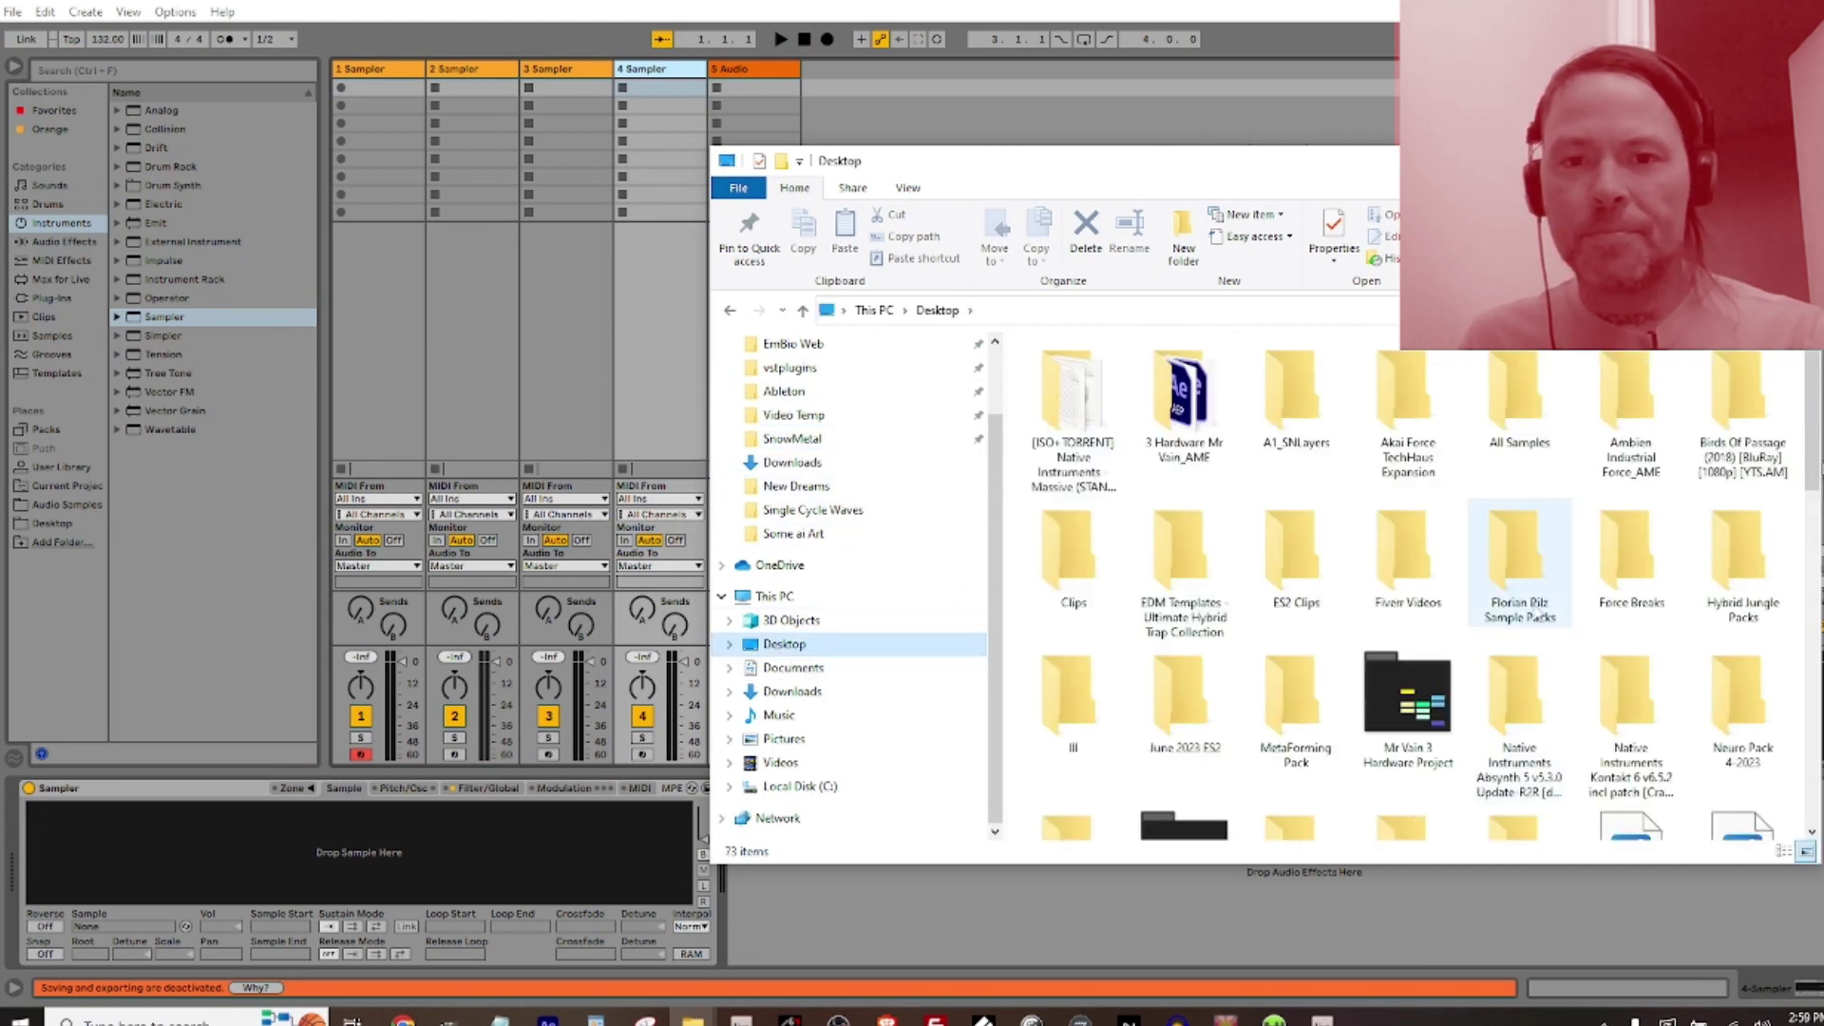
pyautogui.moveTo(1811, 482); pyautogui.dragTo(1809, 518)
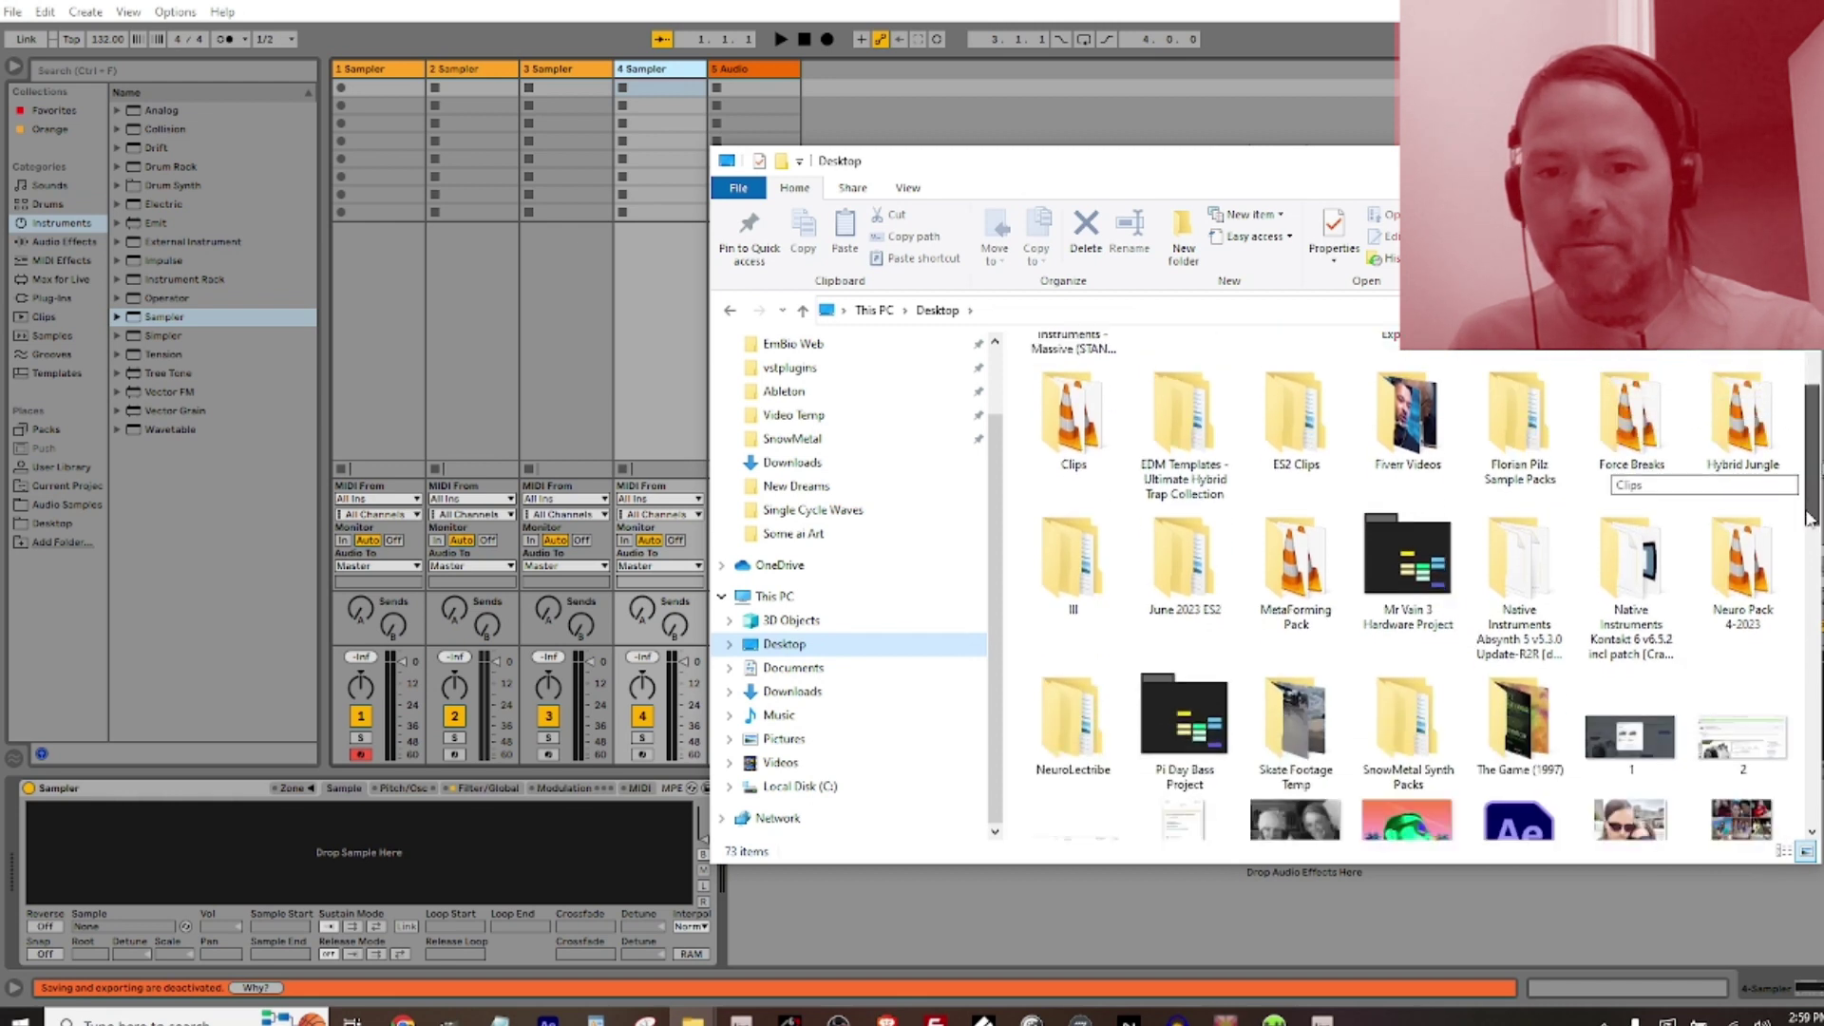
pyautogui.doubleClick(1295, 568)
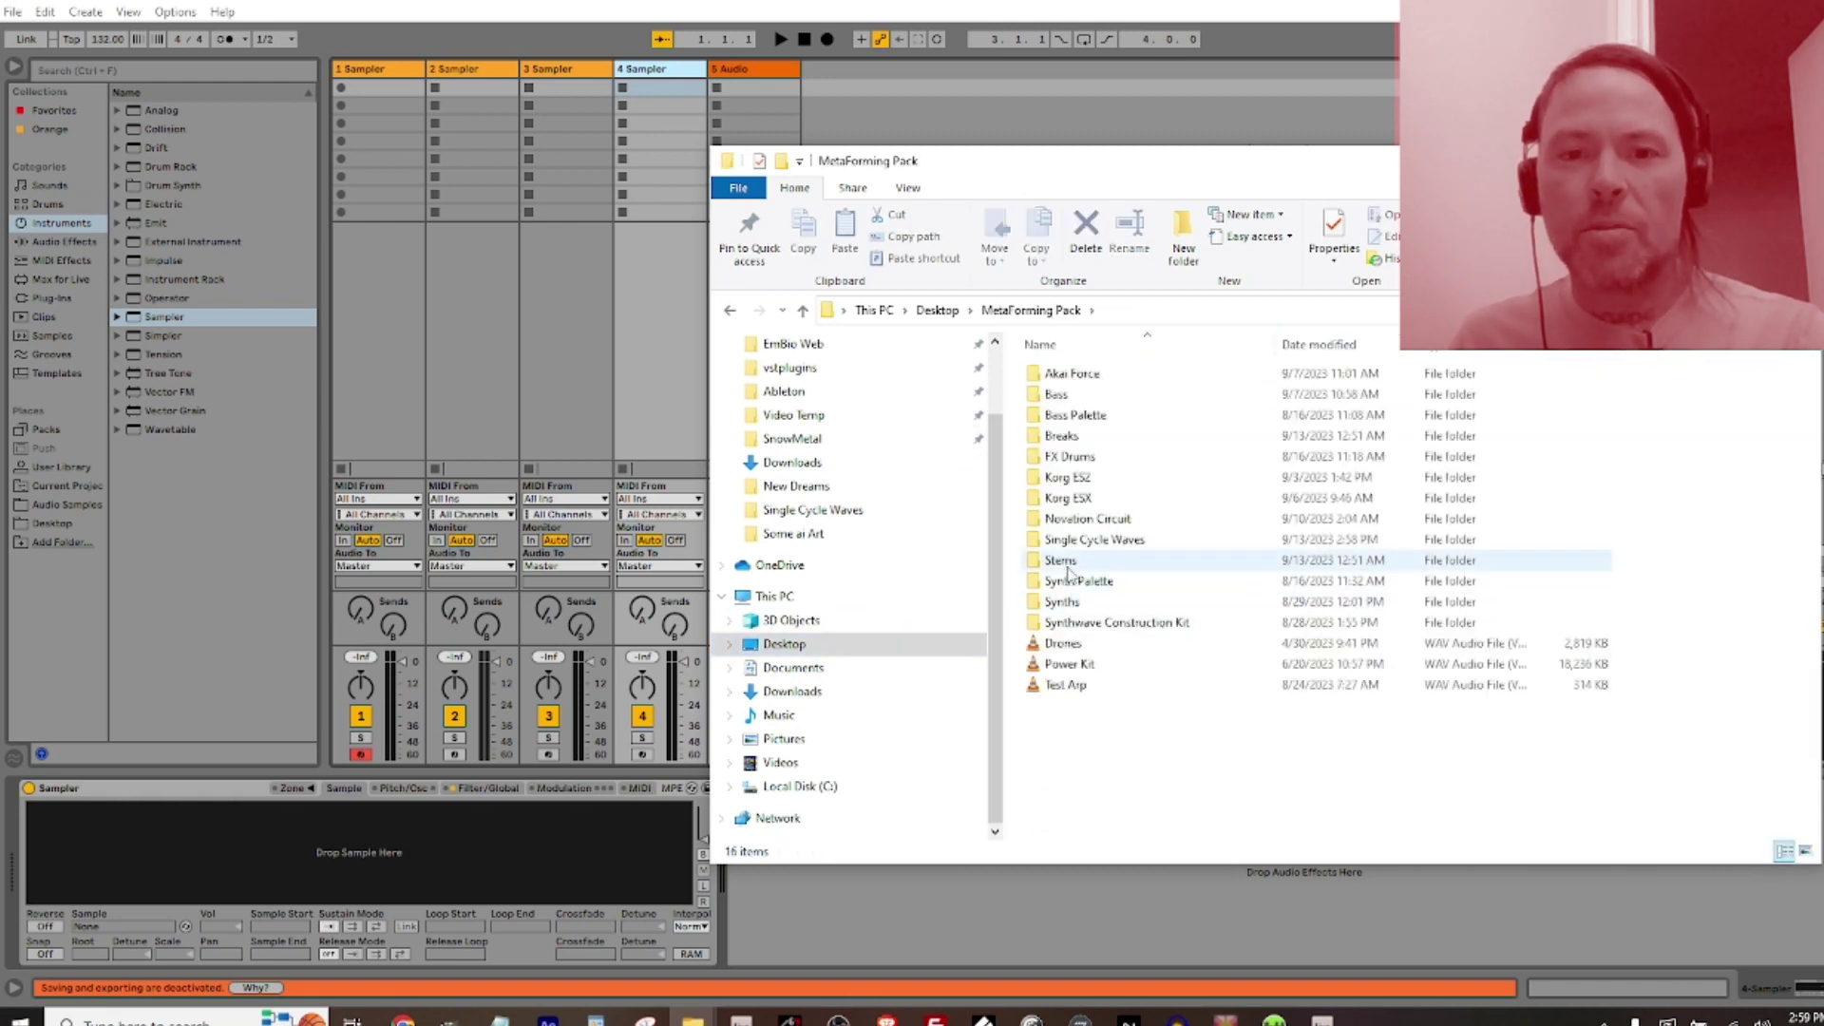
pyautogui.doubleClick(1071, 537)
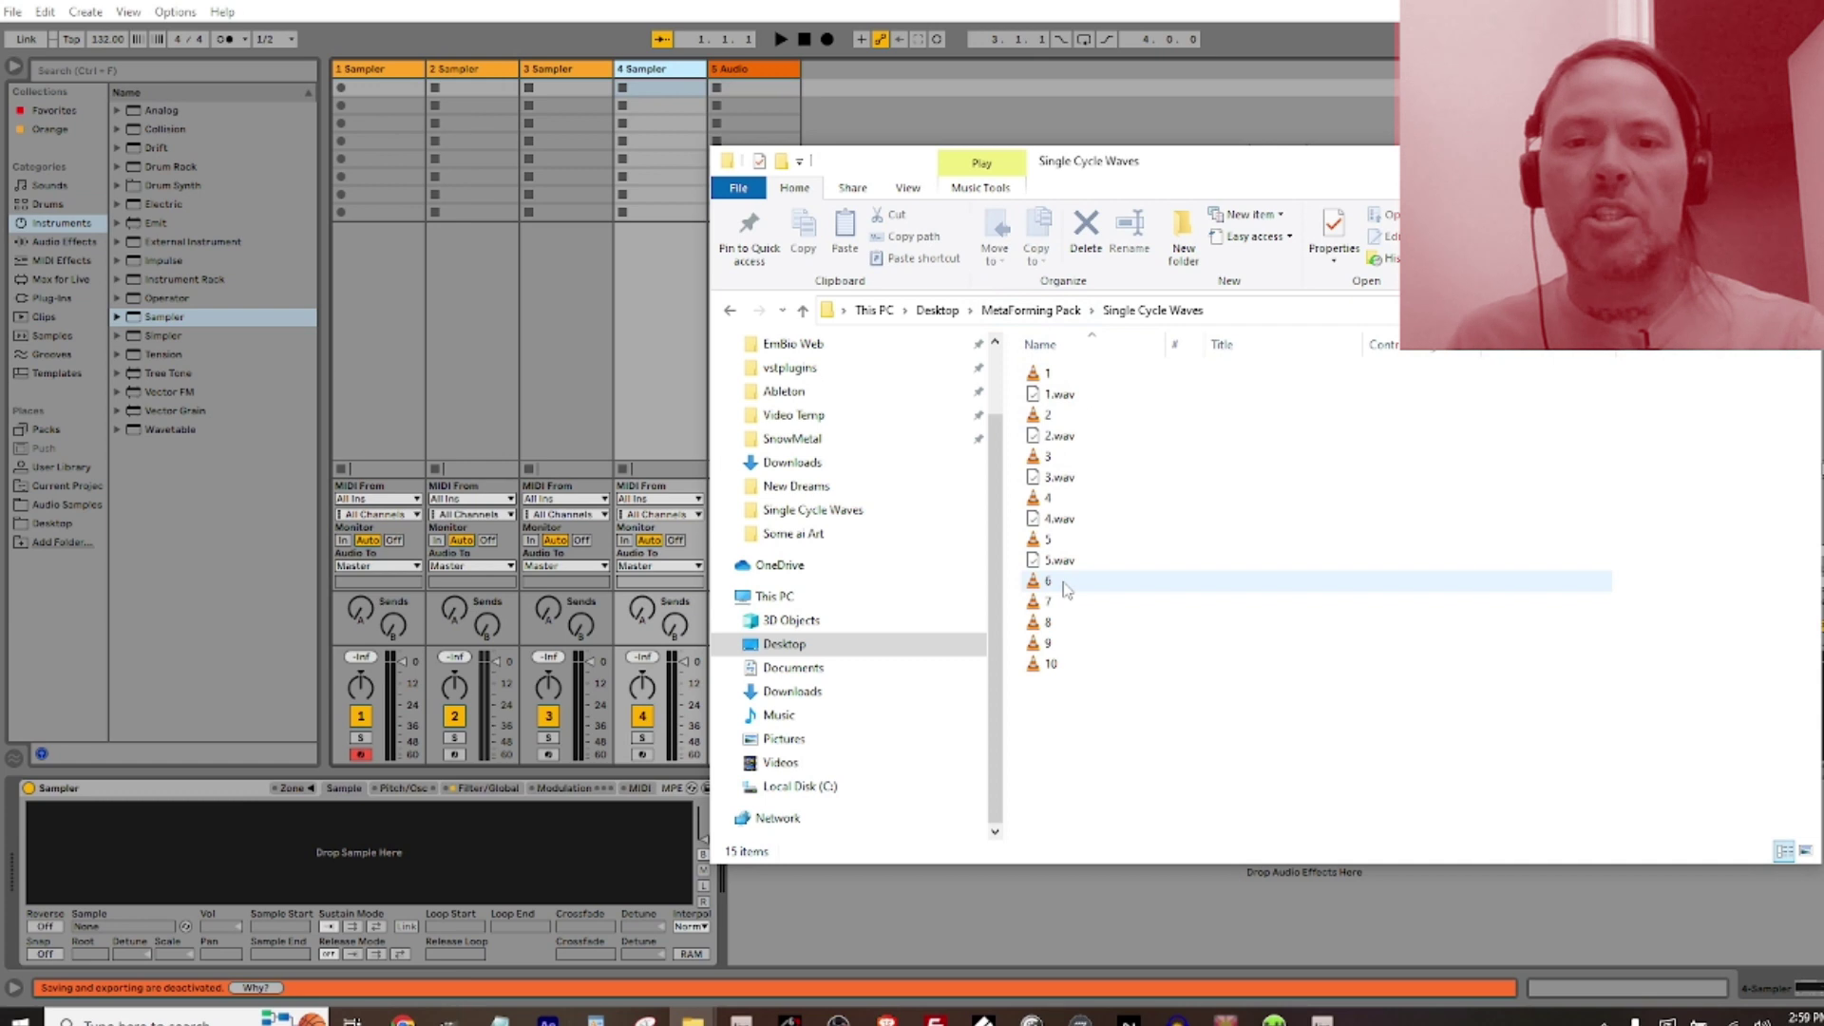
# Drag waveforms 6, 7, 8 and 10 into Sampler tracks 4, 3, 2 and 1
pyautogui.moveTo(1057, 583); pyautogui.dragTo(441, 854)
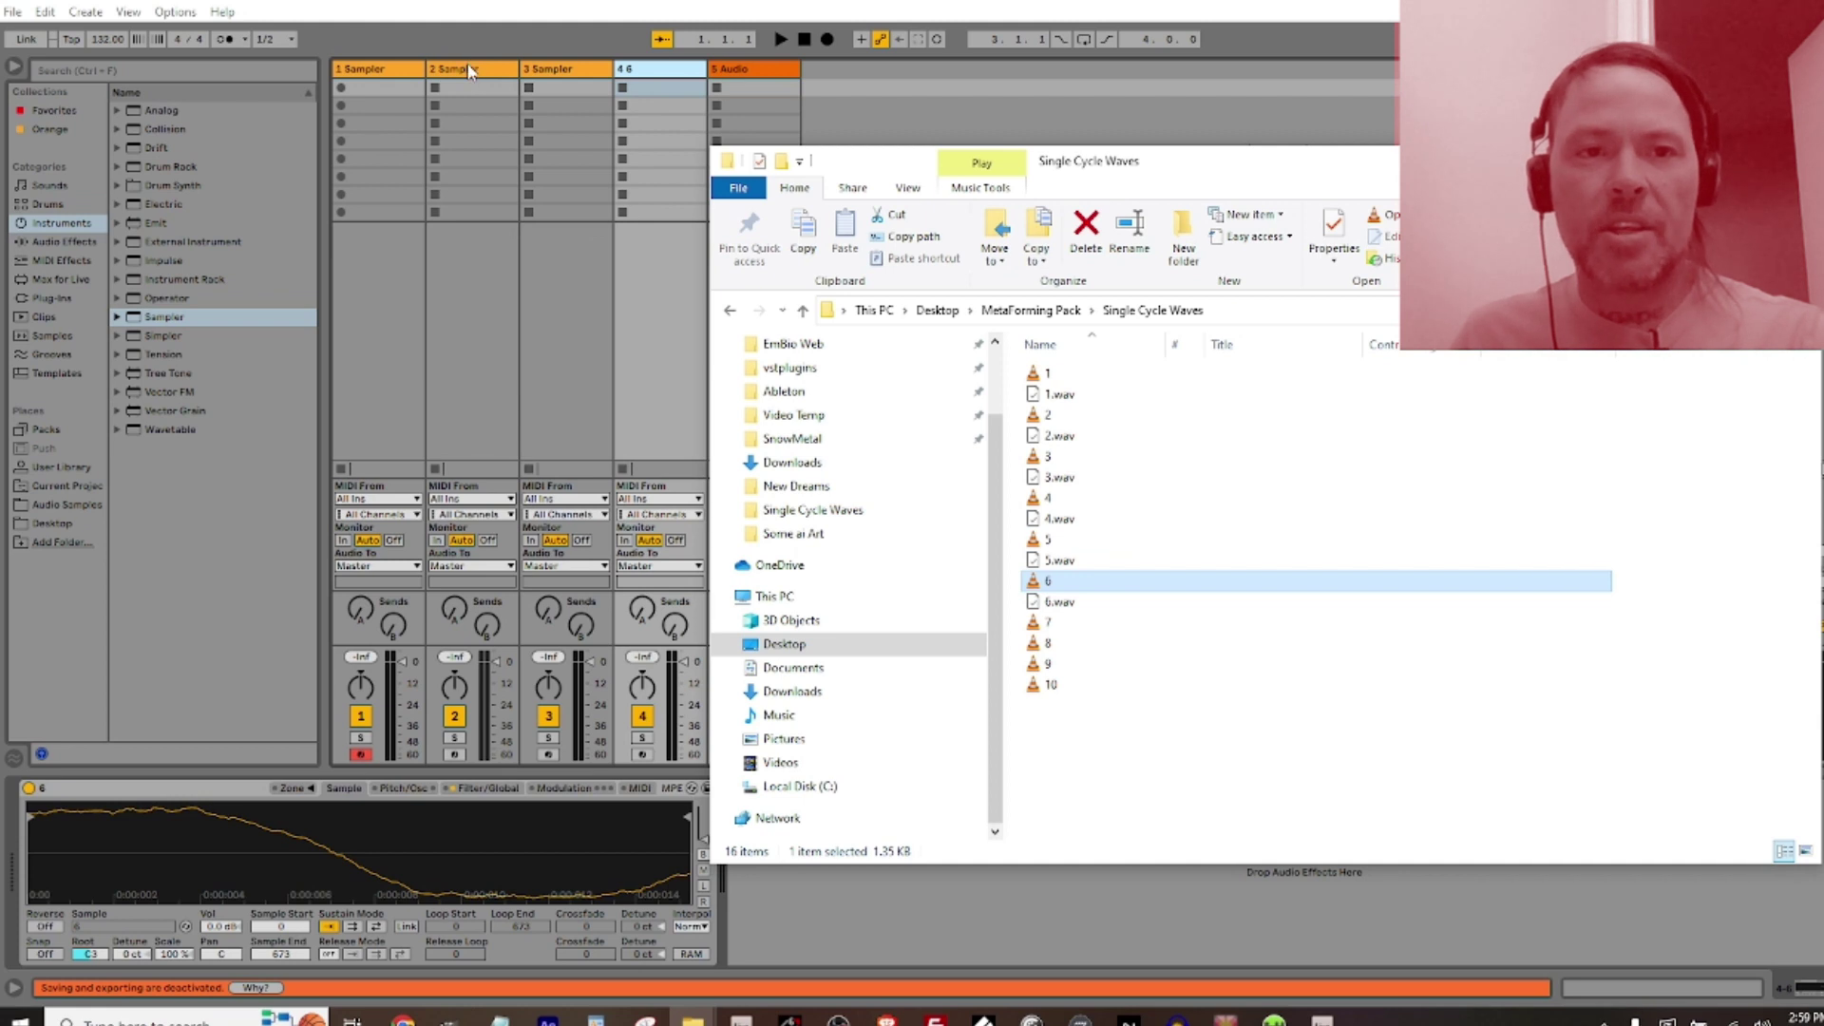
pyautogui.moveTo(1049, 622); pyautogui.dragTo(459, 869)
pyautogui.moveTo(1045, 663); pyautogui.dragTo(451, 837)
pyautogui.click(1050, 726)
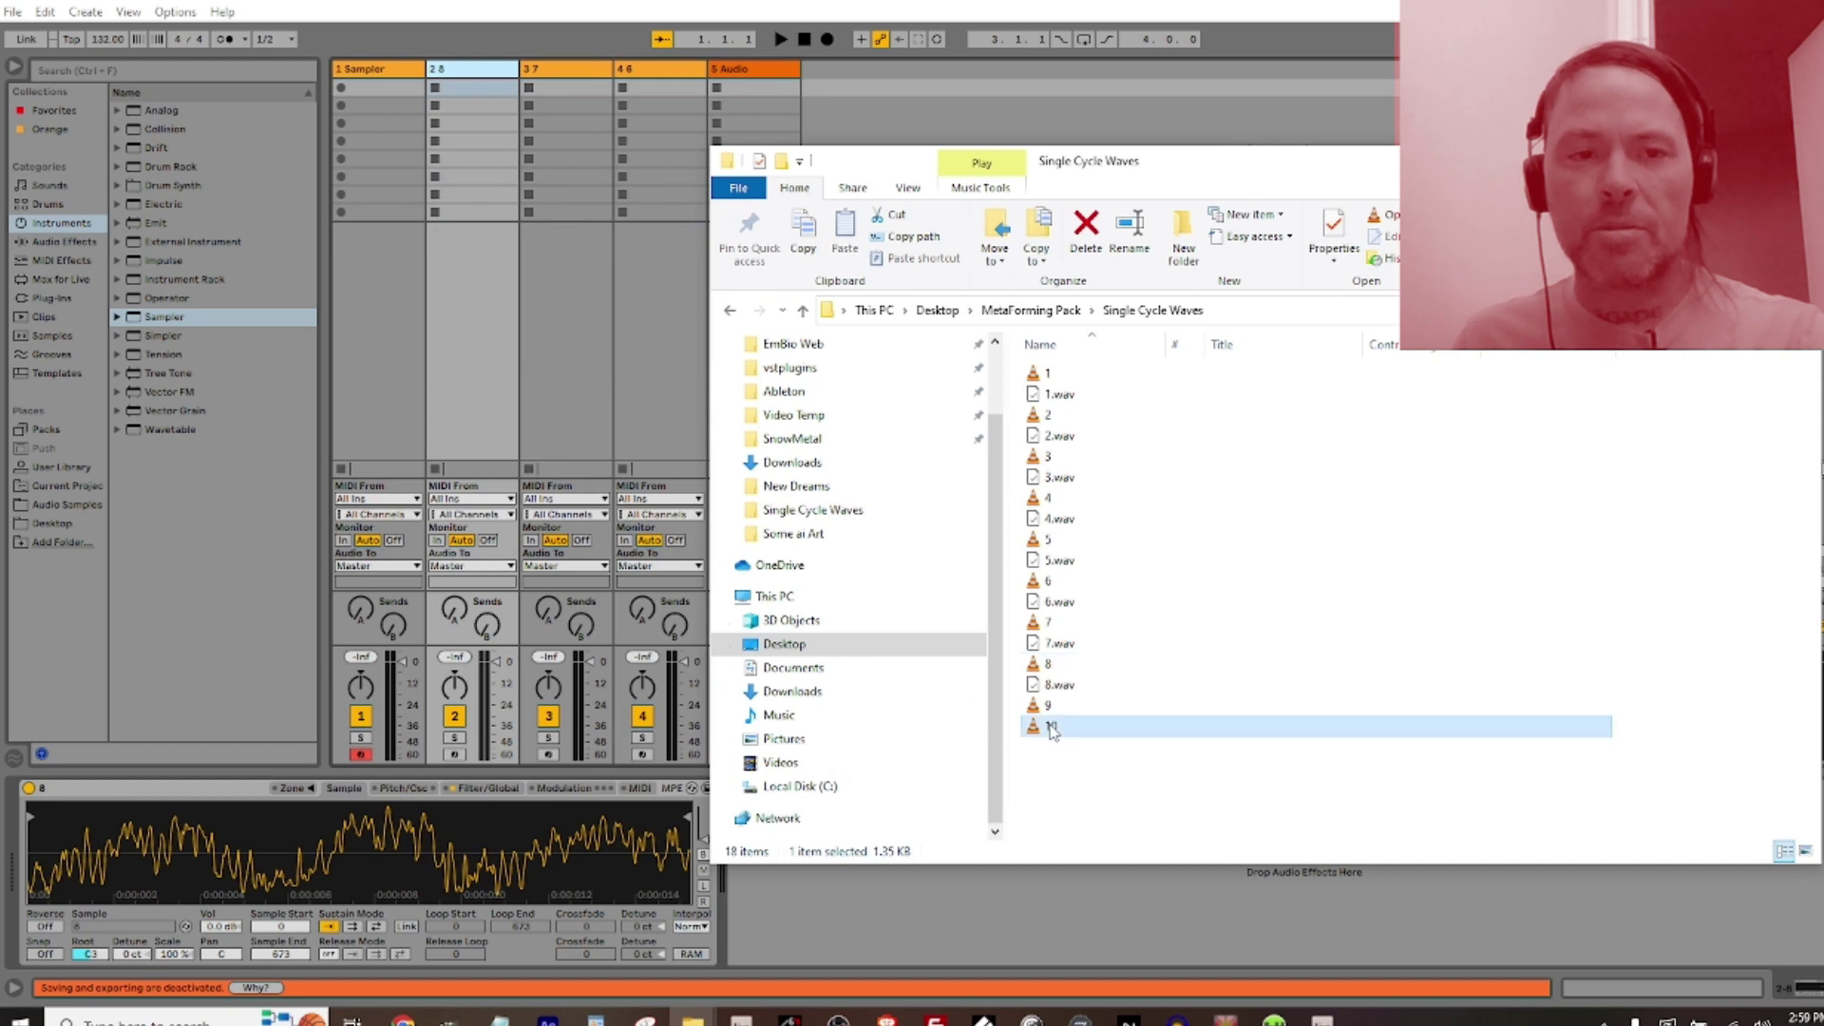
pyautogui.moveTo(1051, 732); pyautogui.dragTo(358, 874)
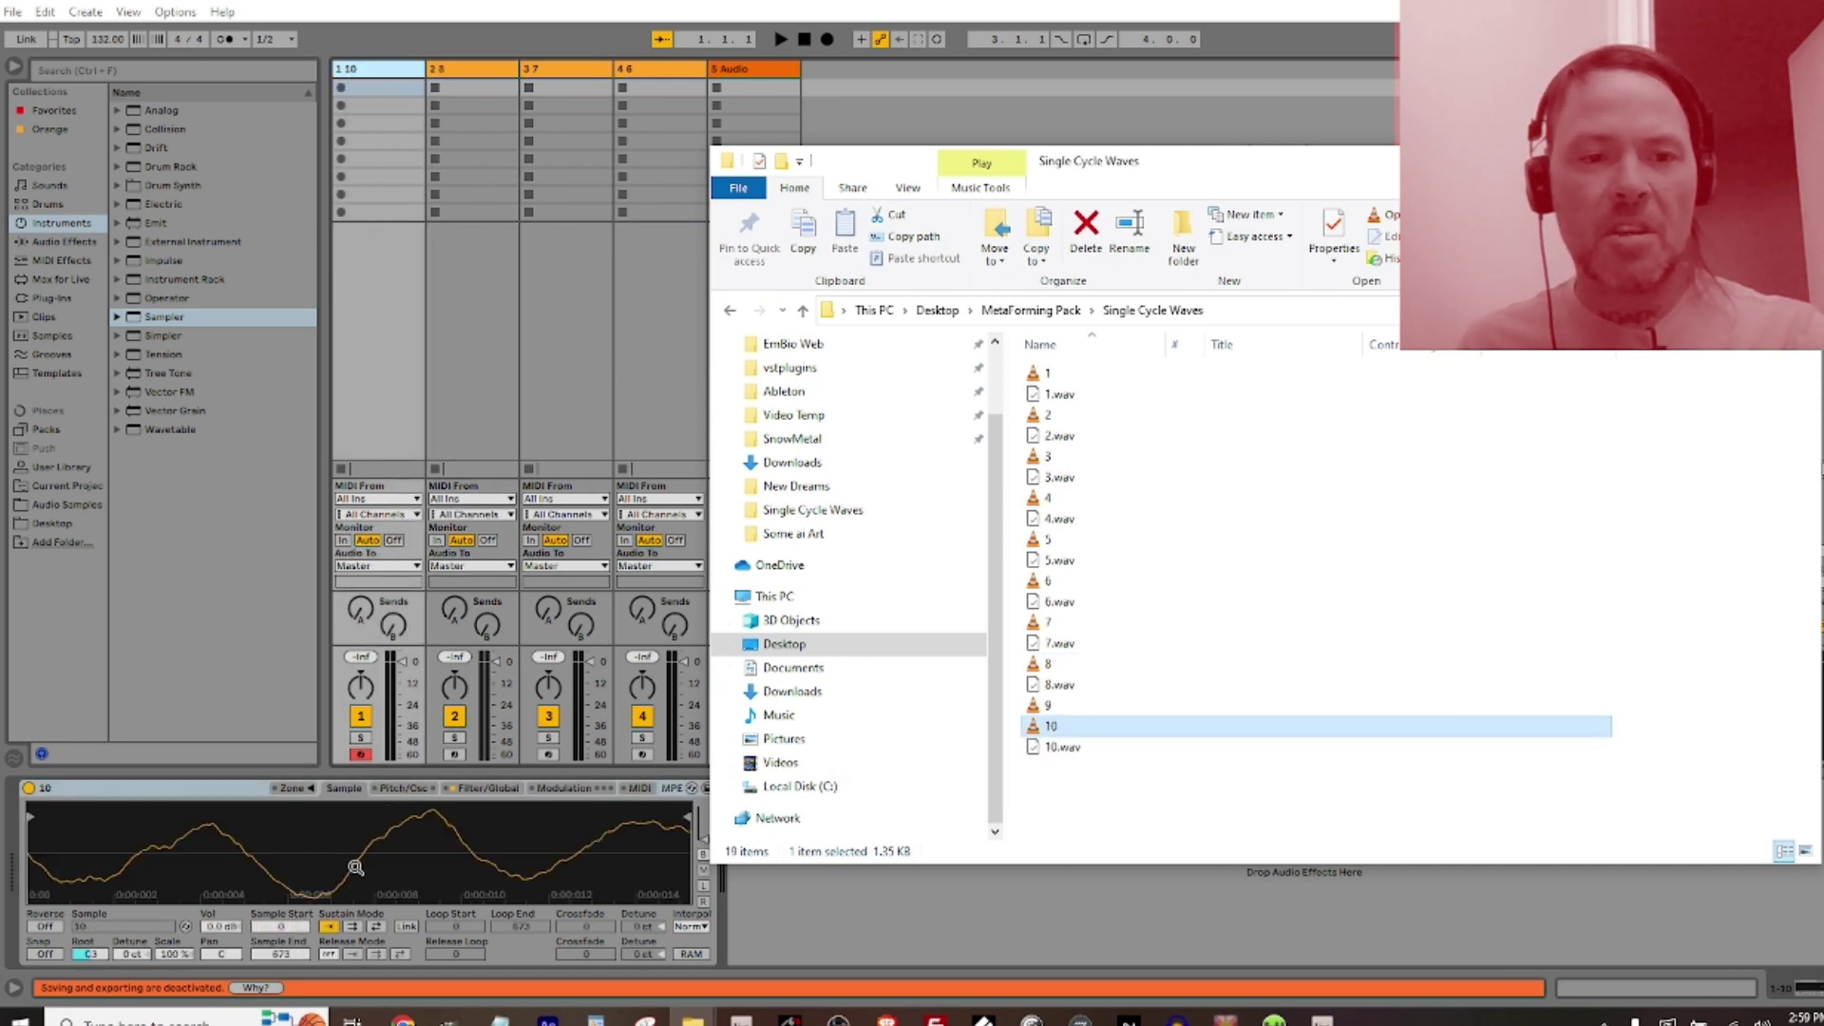
# Loop track 1's waveform forward, raise its volume, and set the filter to 2.85 kHz with 55% resonance
pyautogui.click(584, 9)
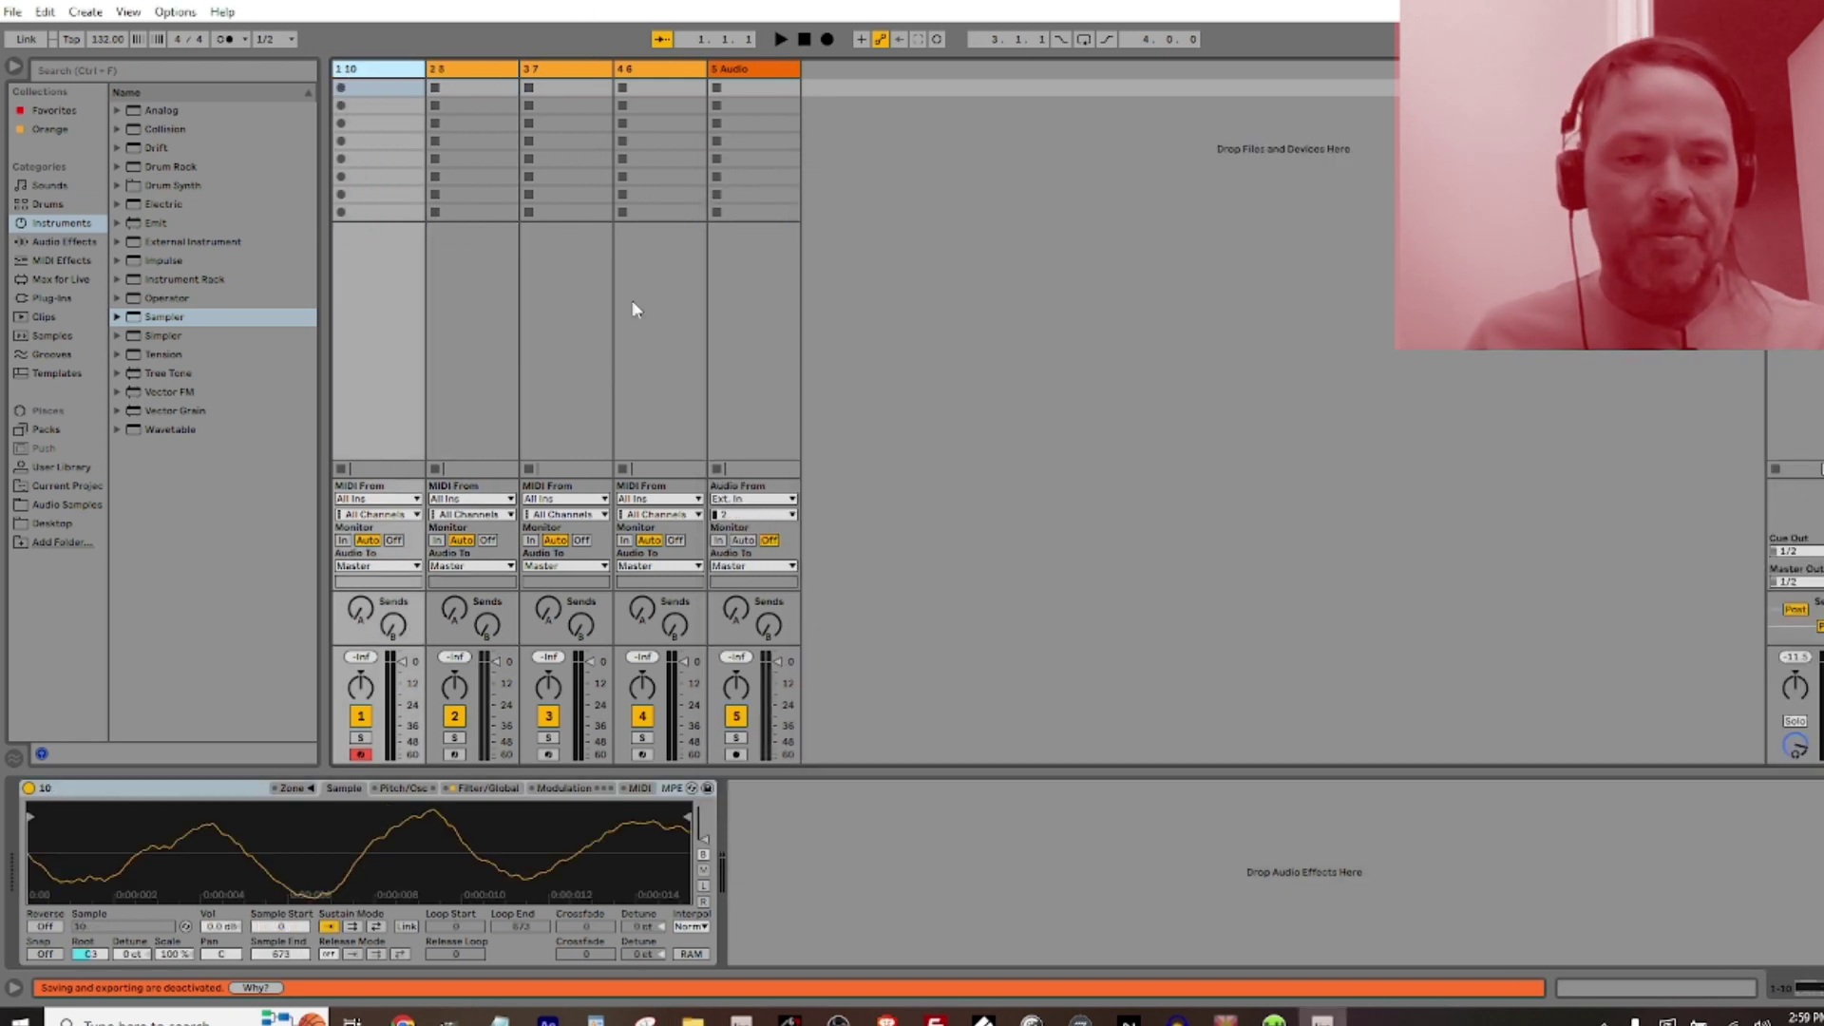
pyautogui.click(352, 926)
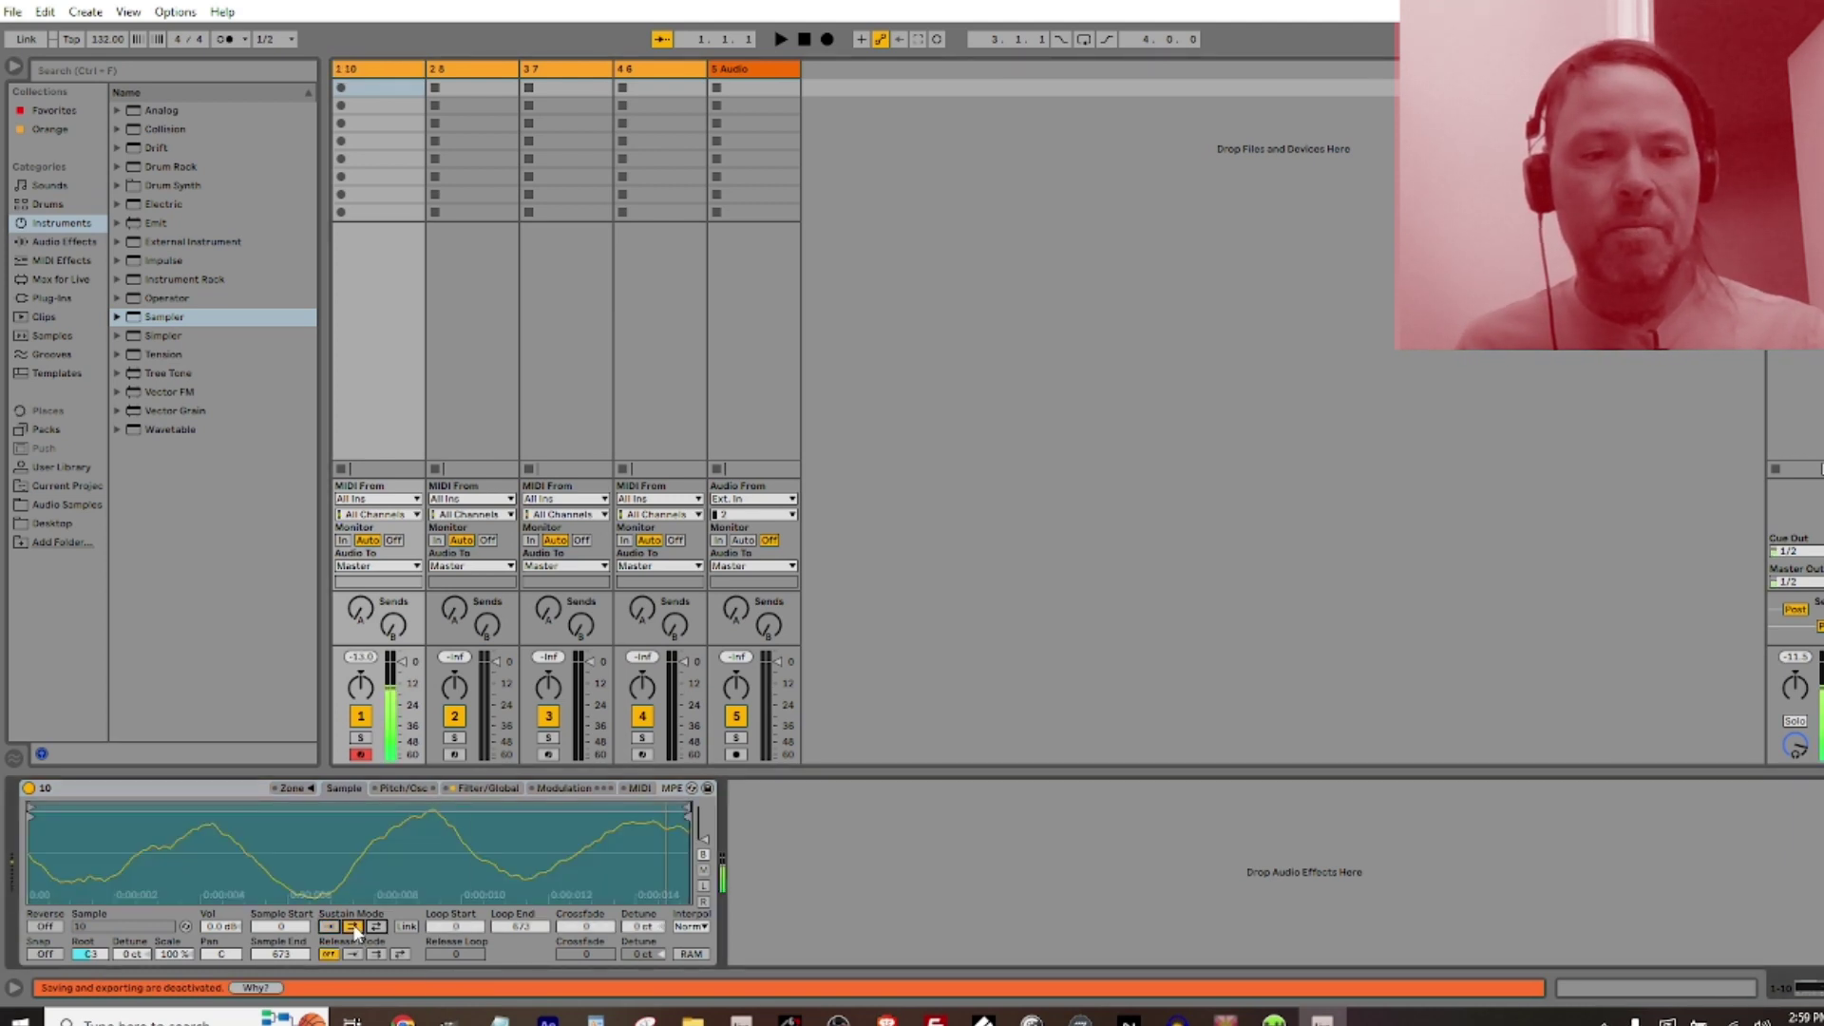
pyautogui.click(511, 790)
pyautogui.moveTo(508, 829); pyautogui.dragTo(509, 790)
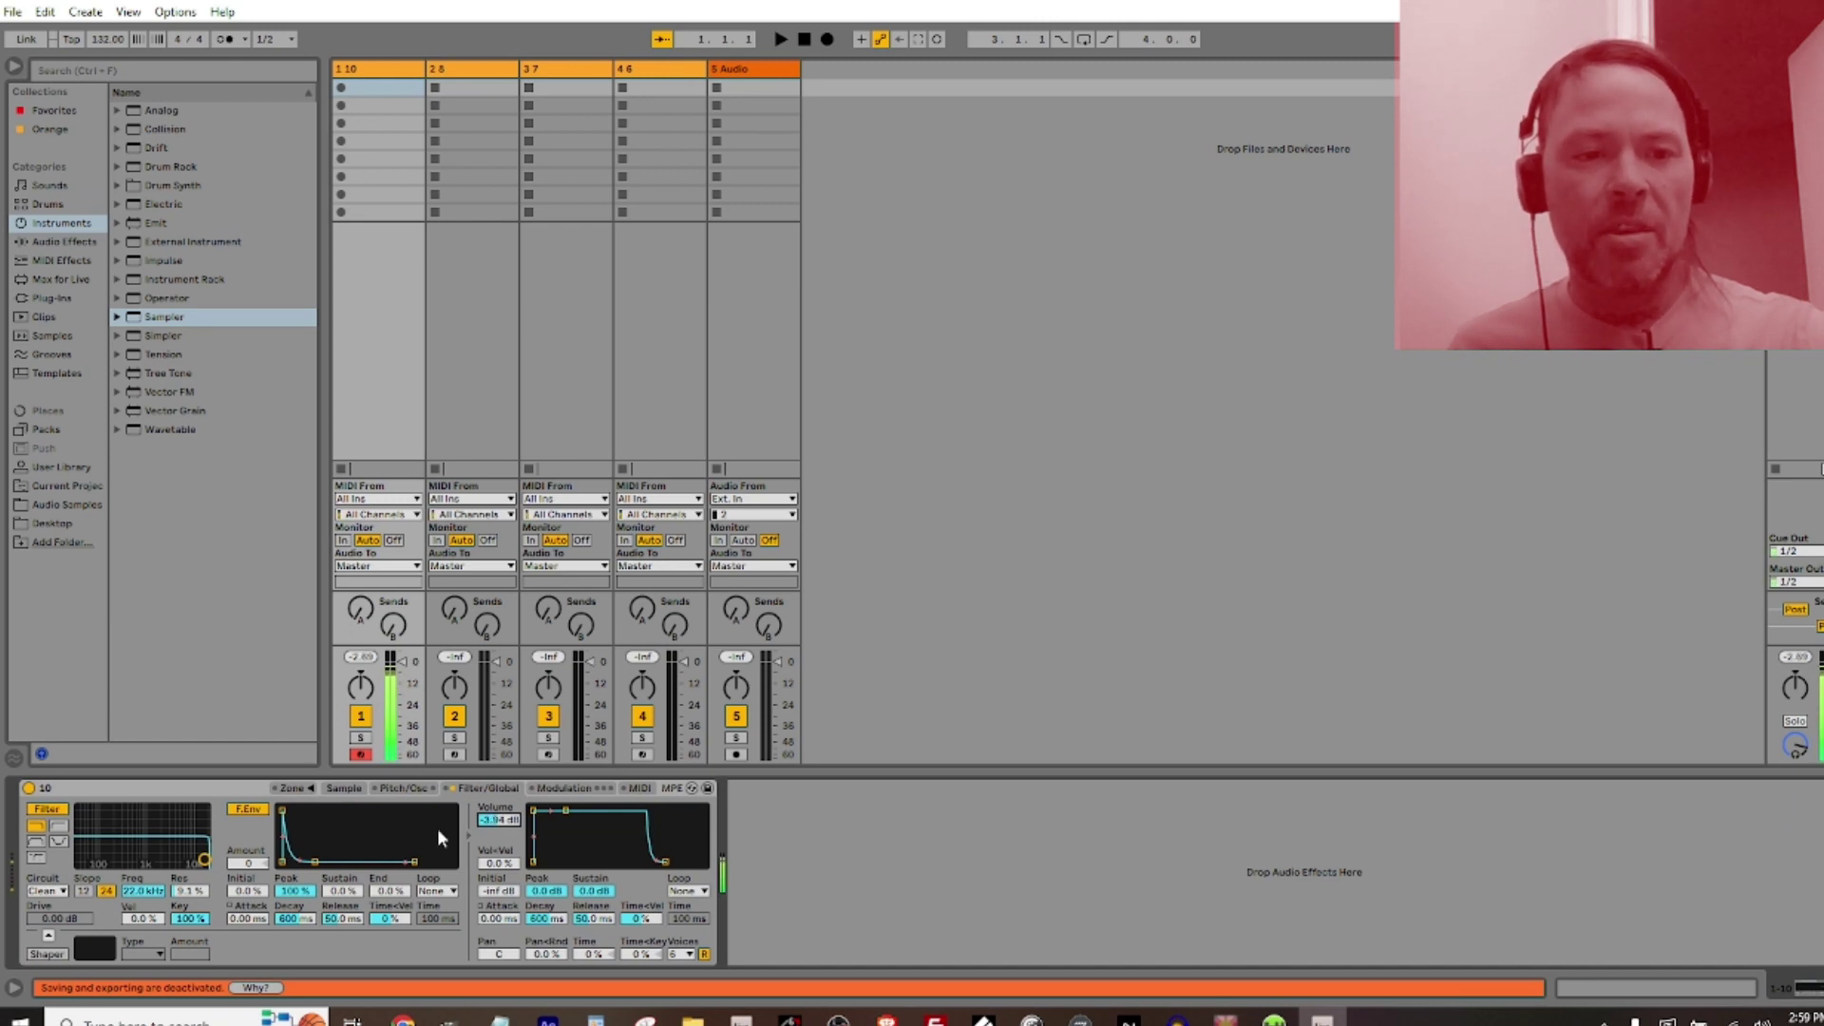
pyautogui.moveTo(204, 860); pyautogui.dragTo(166, 839)
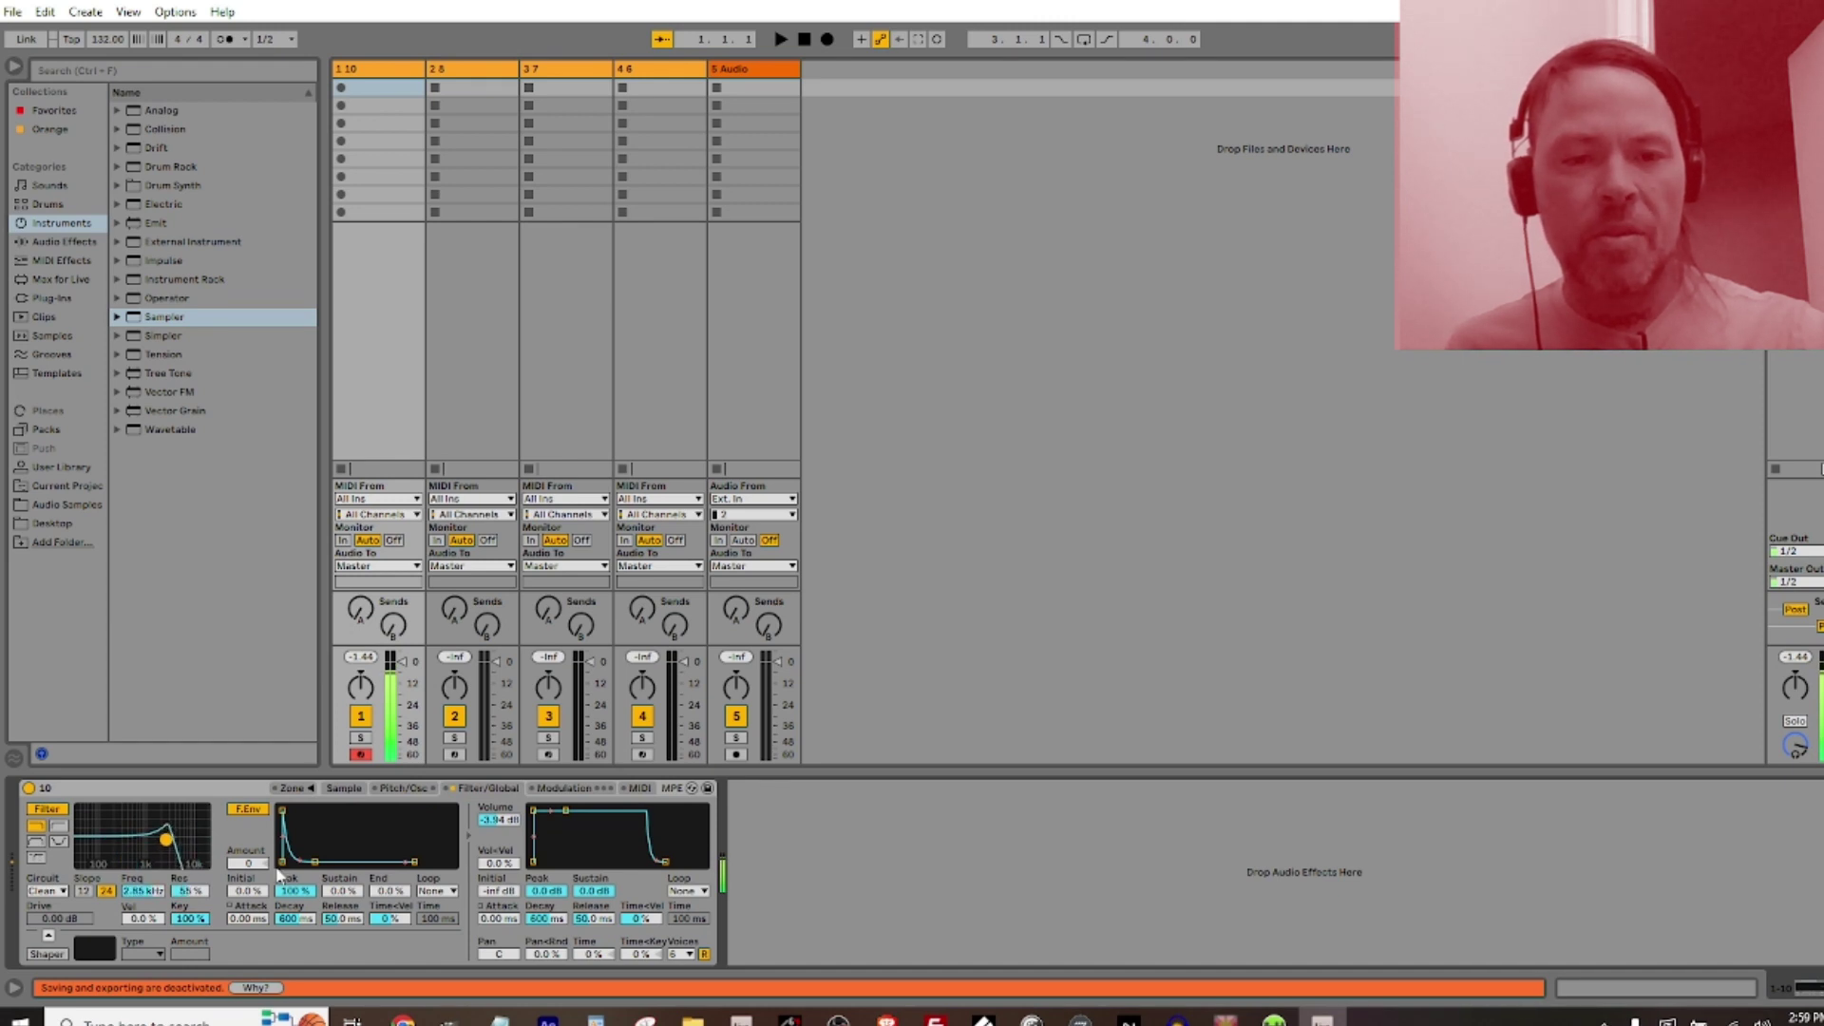
pyautogui.press('z')
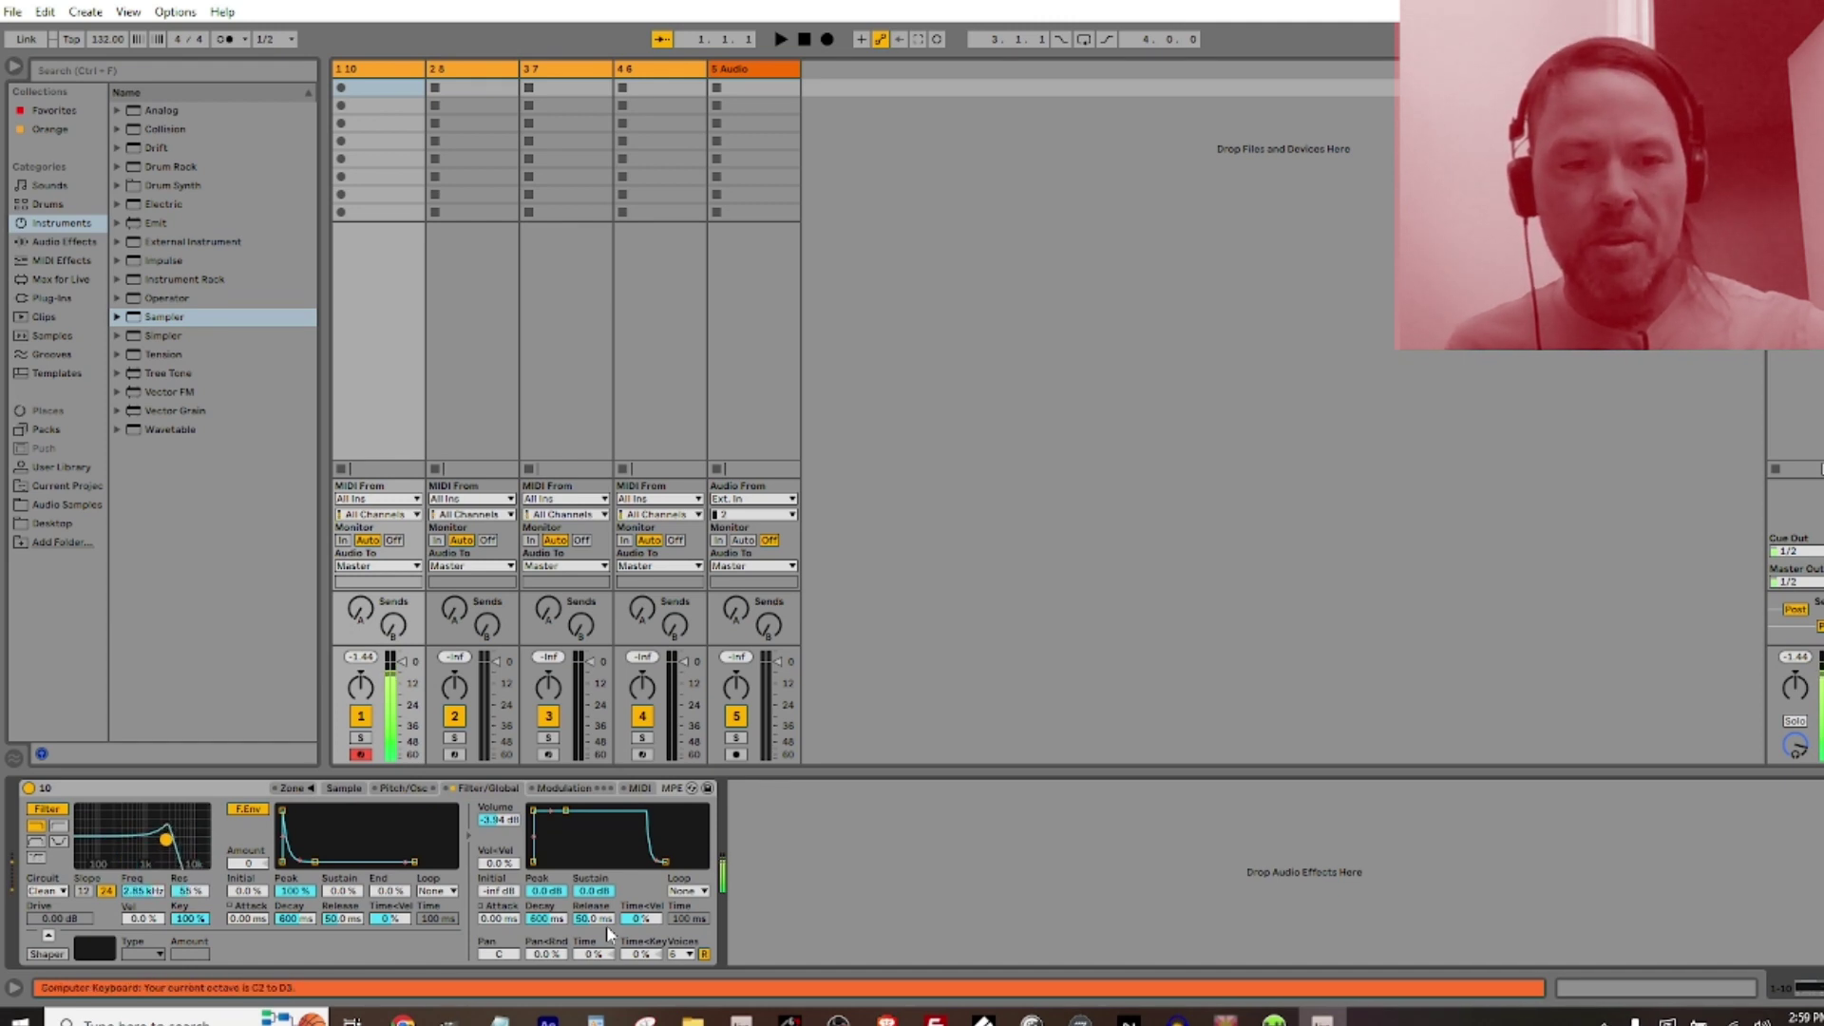
# Set track 1's Sampler to 1 voice, enable the metronome, and record a clip in slot 3
pyautogui.click(679, 954)
pyautogui.click(681, 729)
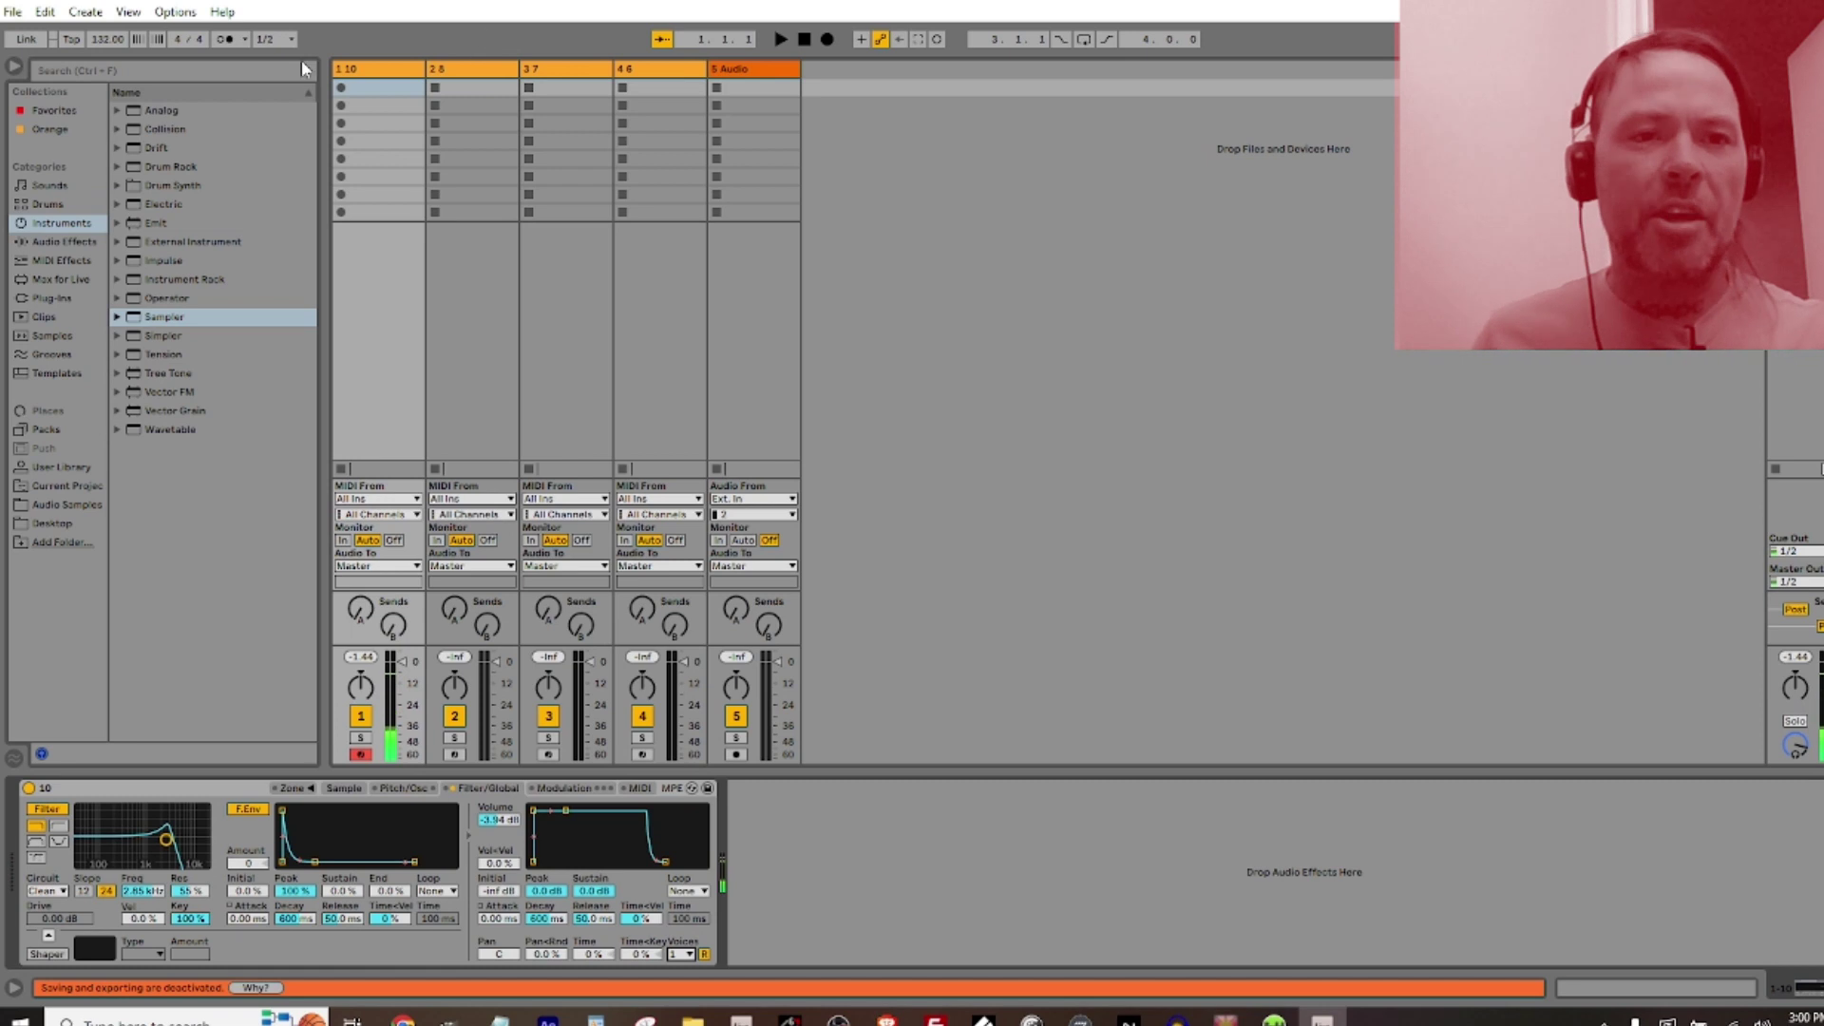
pyautogui.click(224, 39)
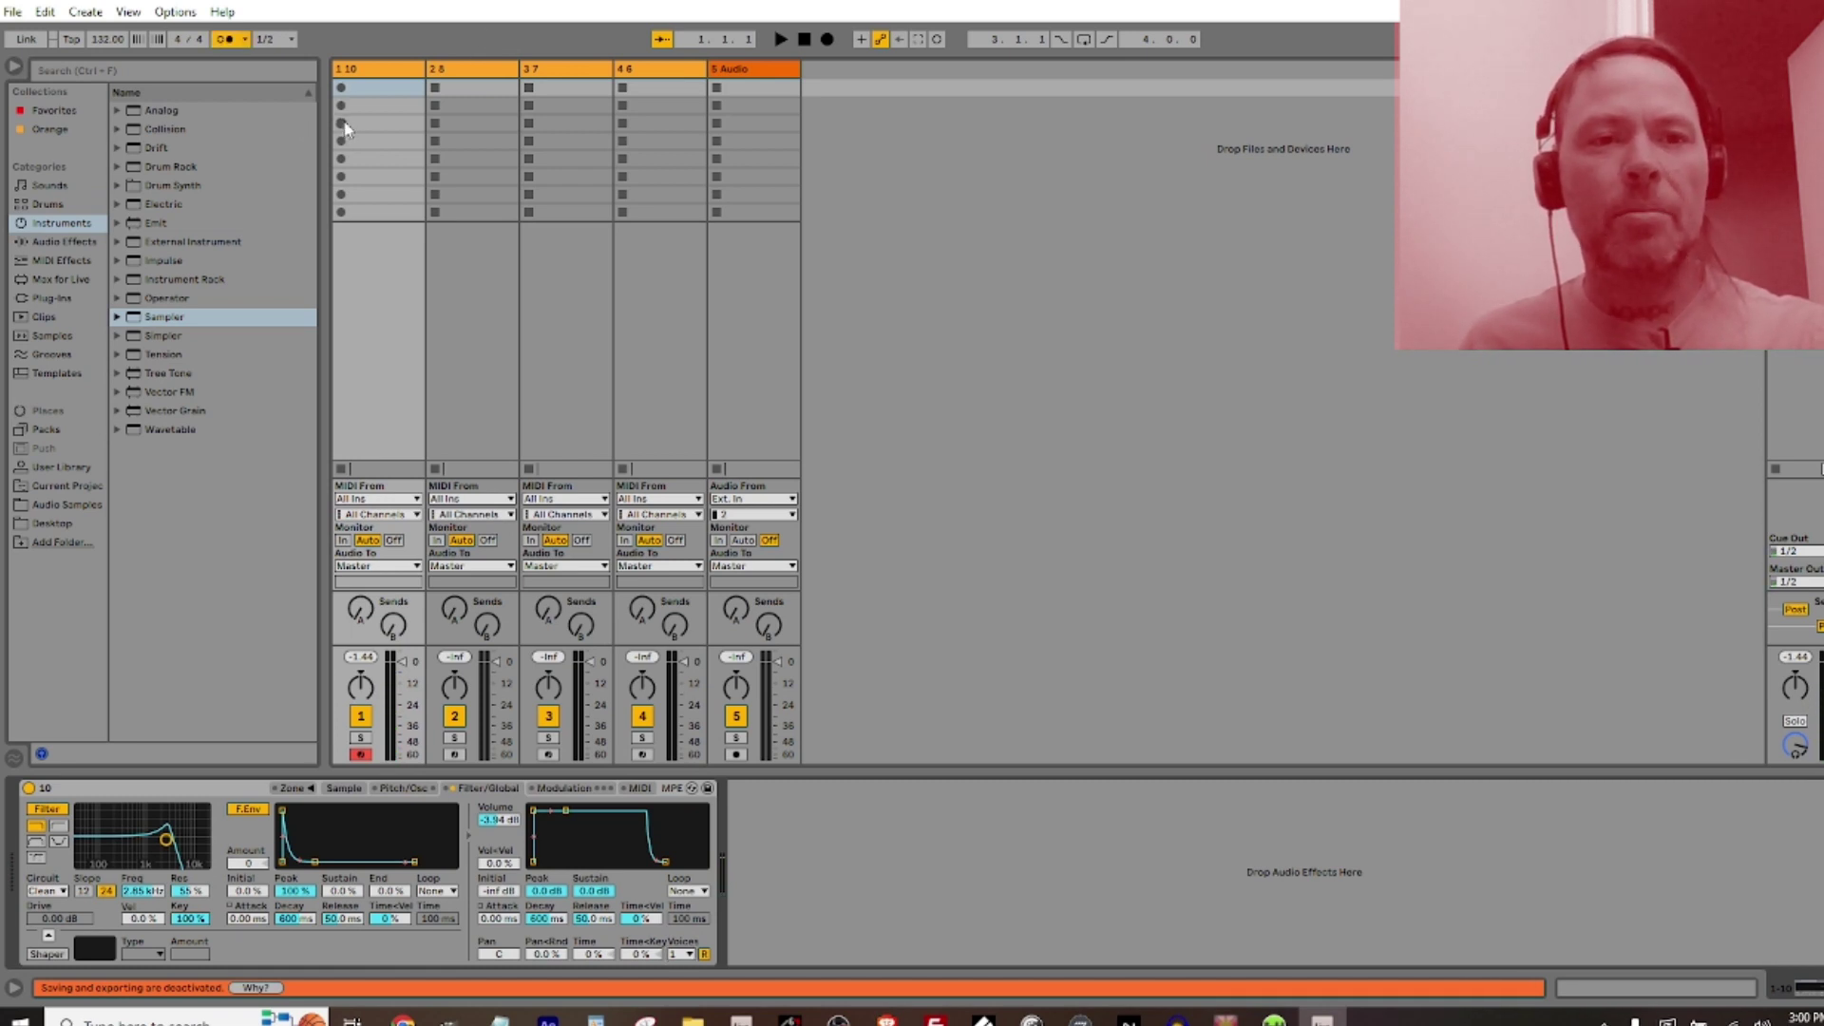
pyautogui.click(342, 123)
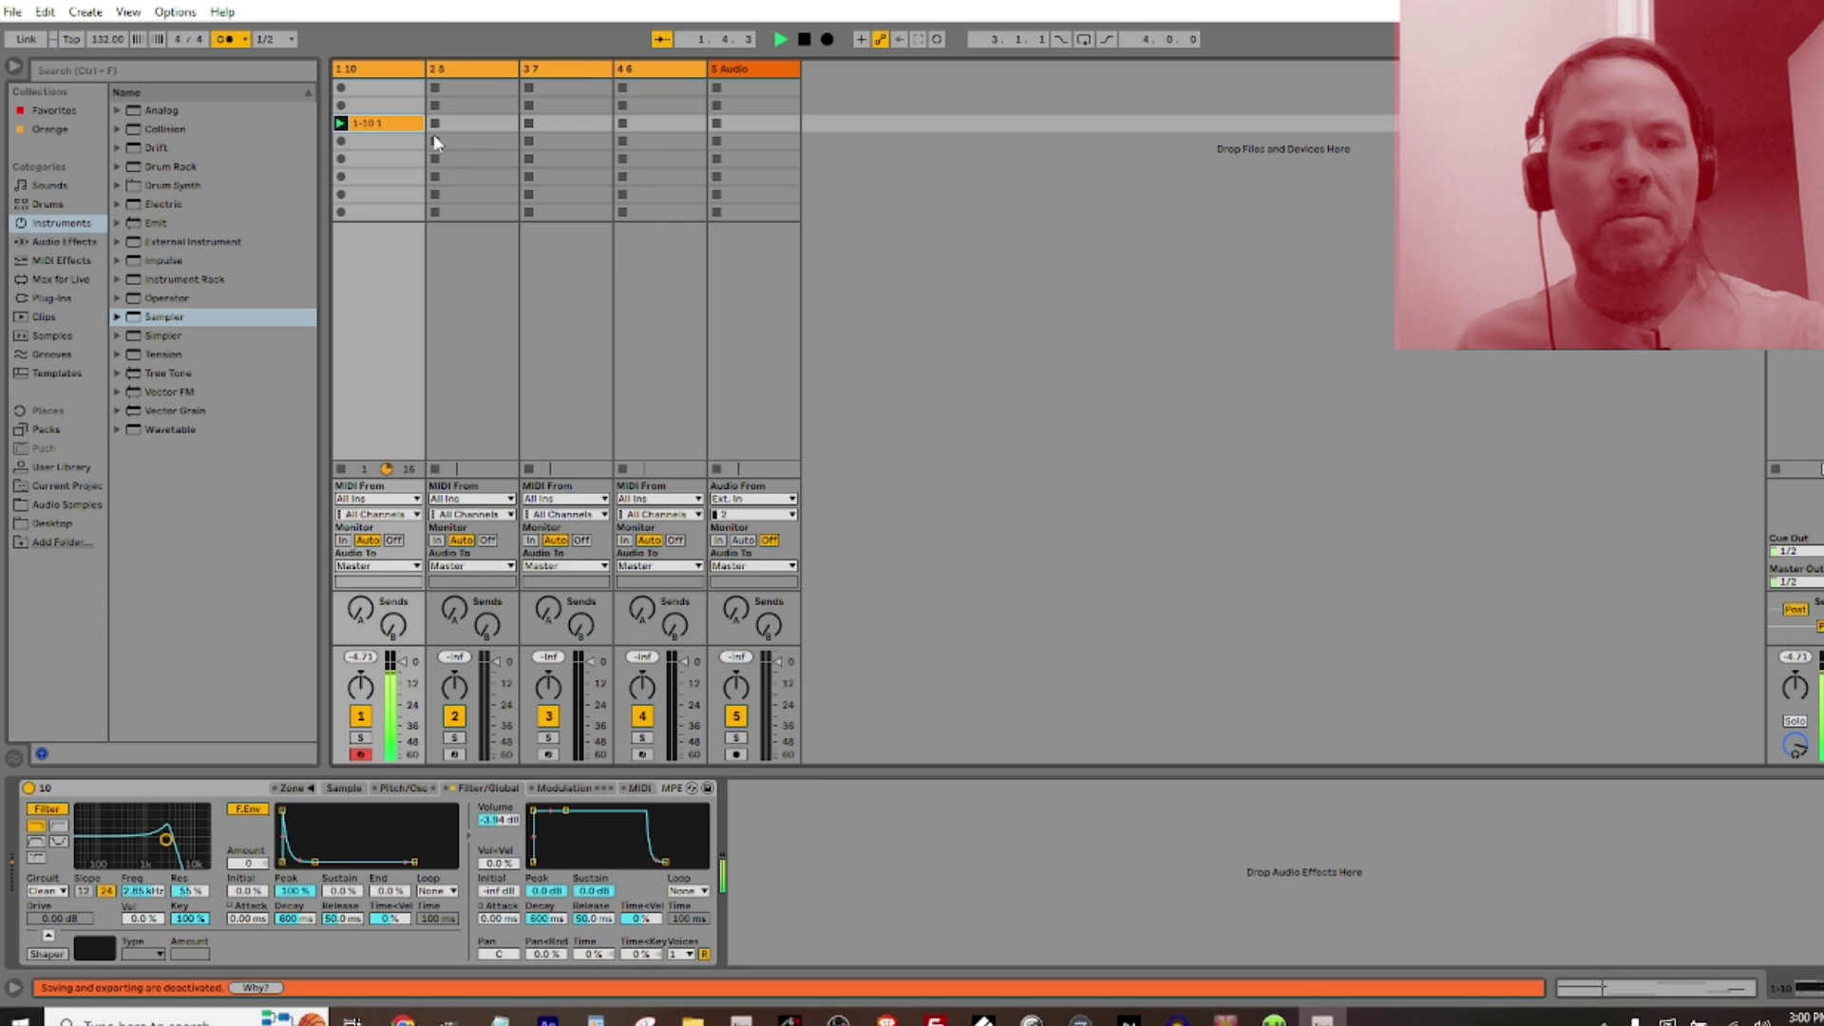
pyautogui.click(362, 753)
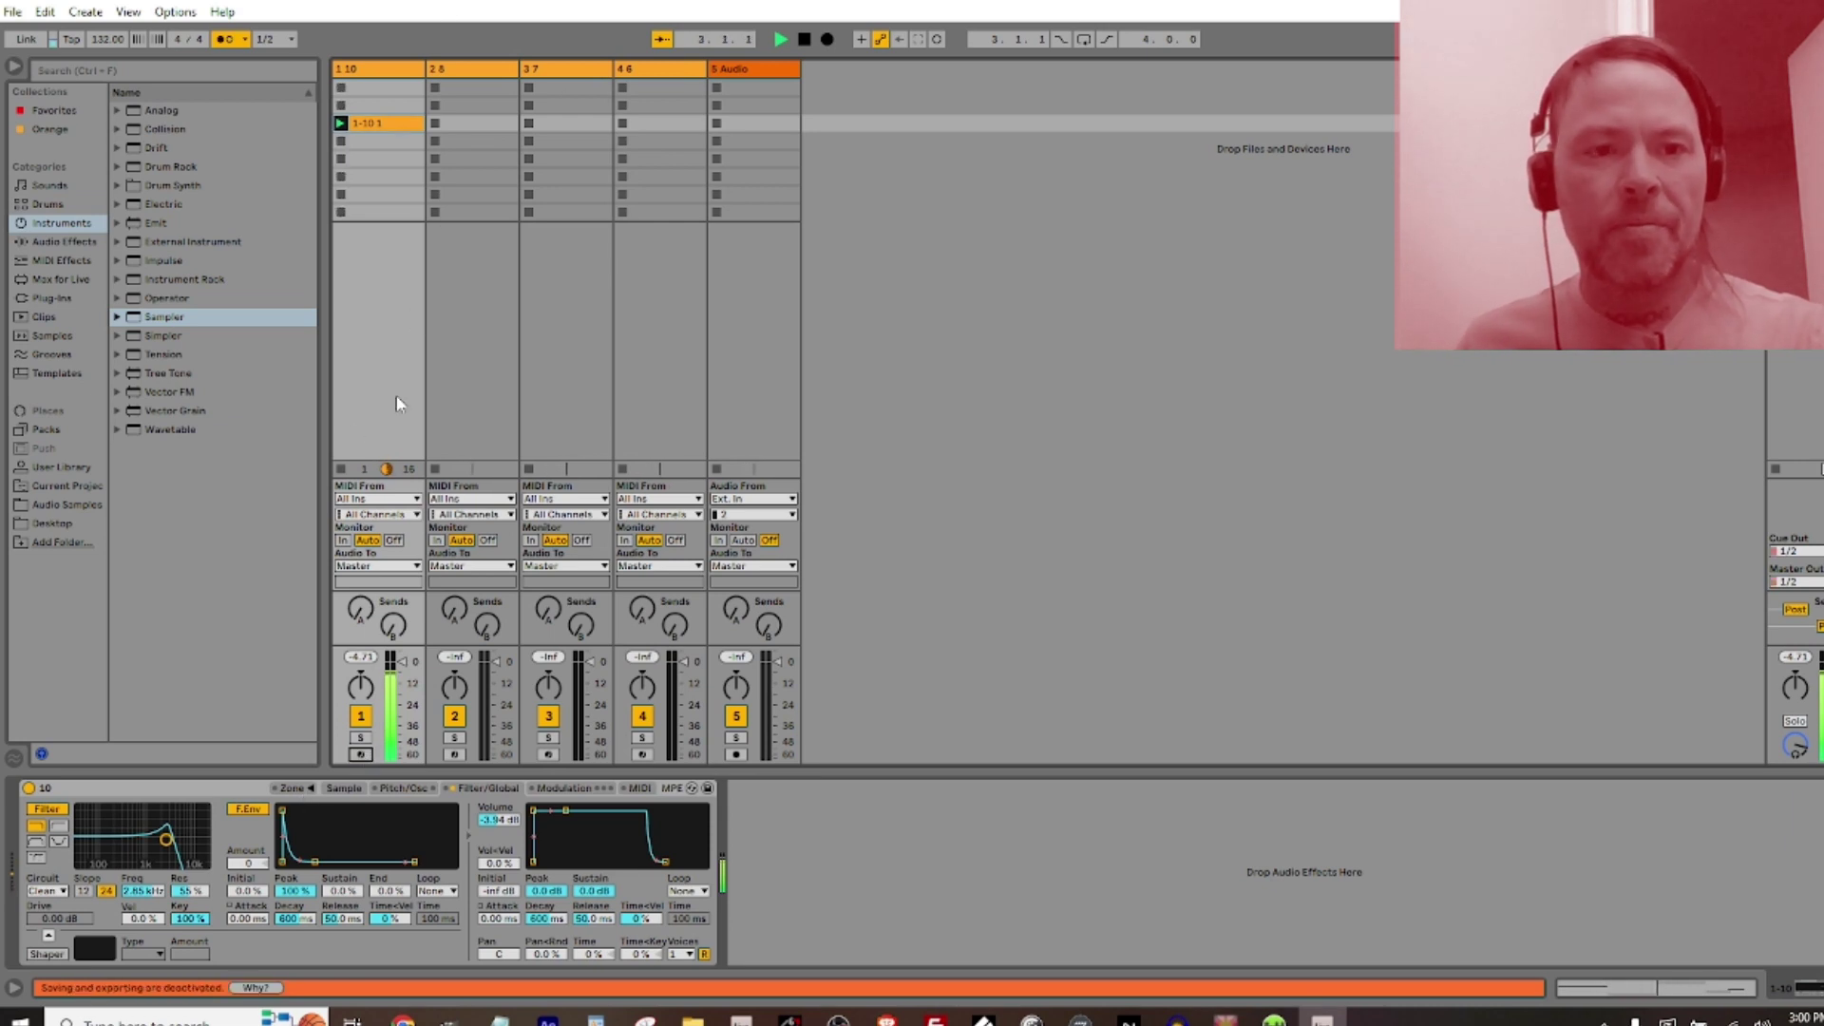
# Set LFO 1's filter modulation amount to 16.3 and start playback
pyautogui.click(554, 787)
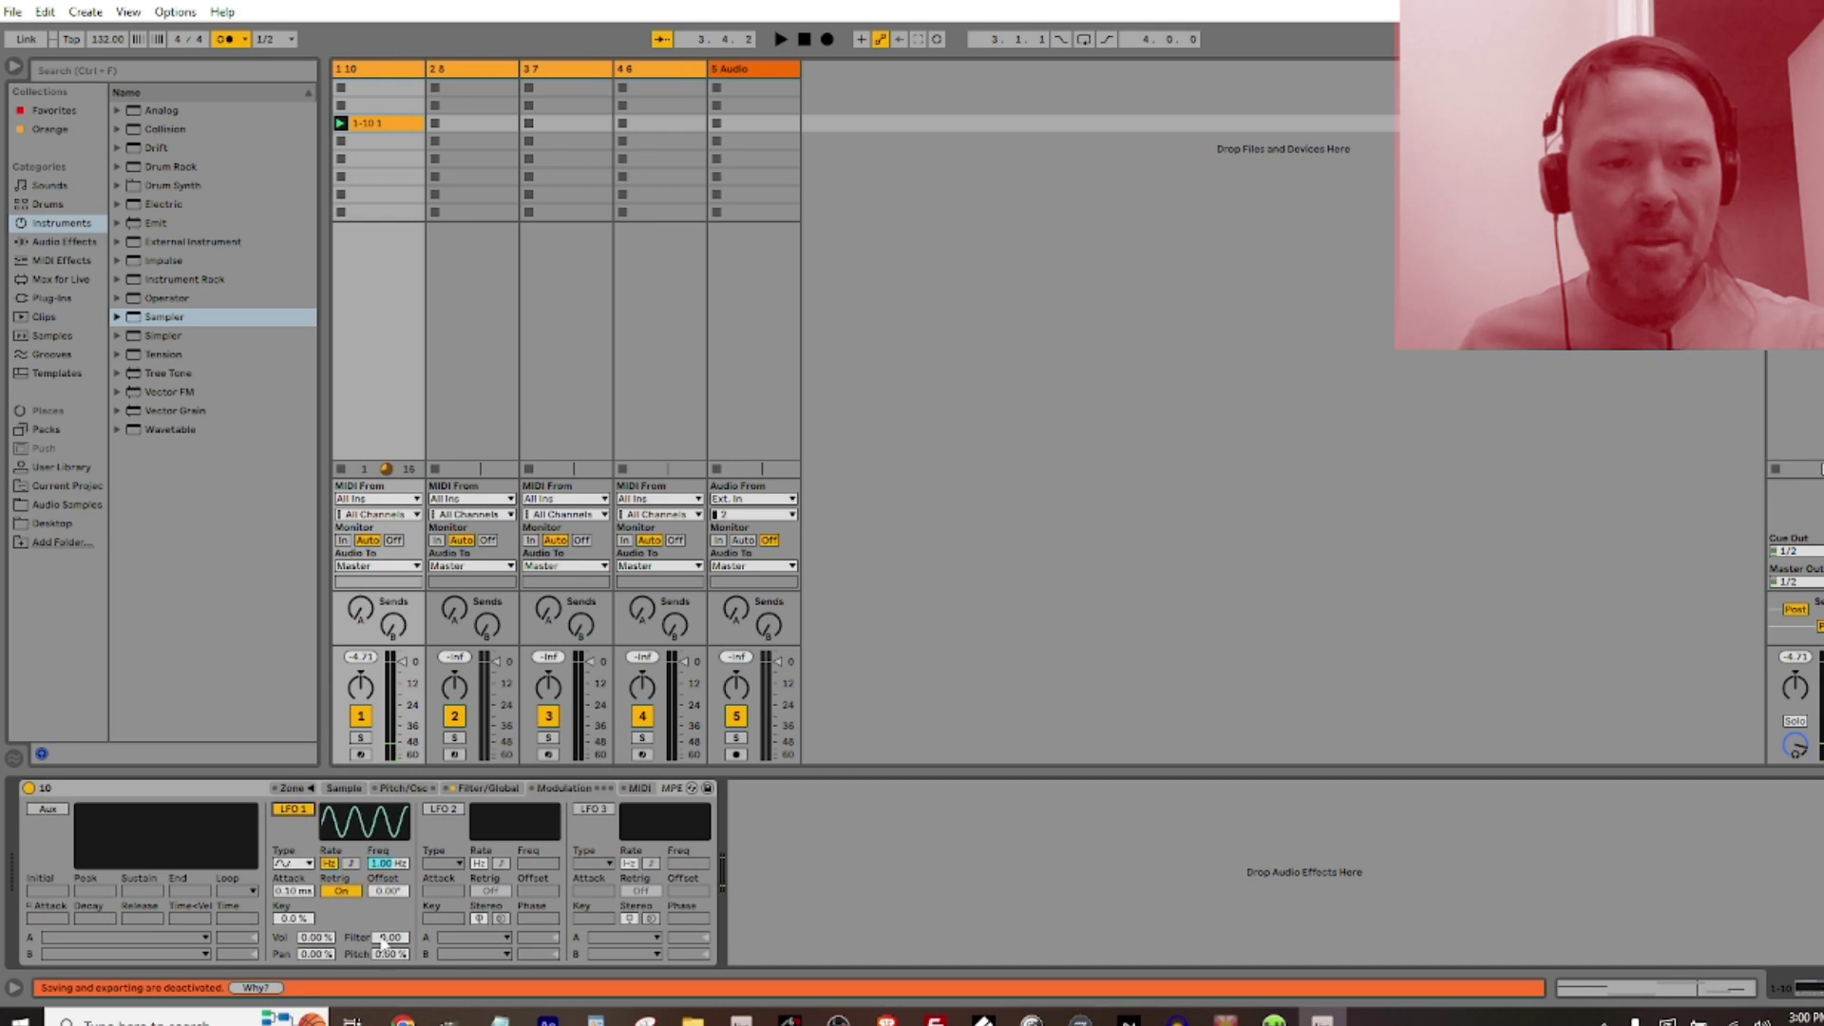
pyautogui.moveTo(389, 942); pyautogui.dragTo(390, 926)
pyautogui.press('space')
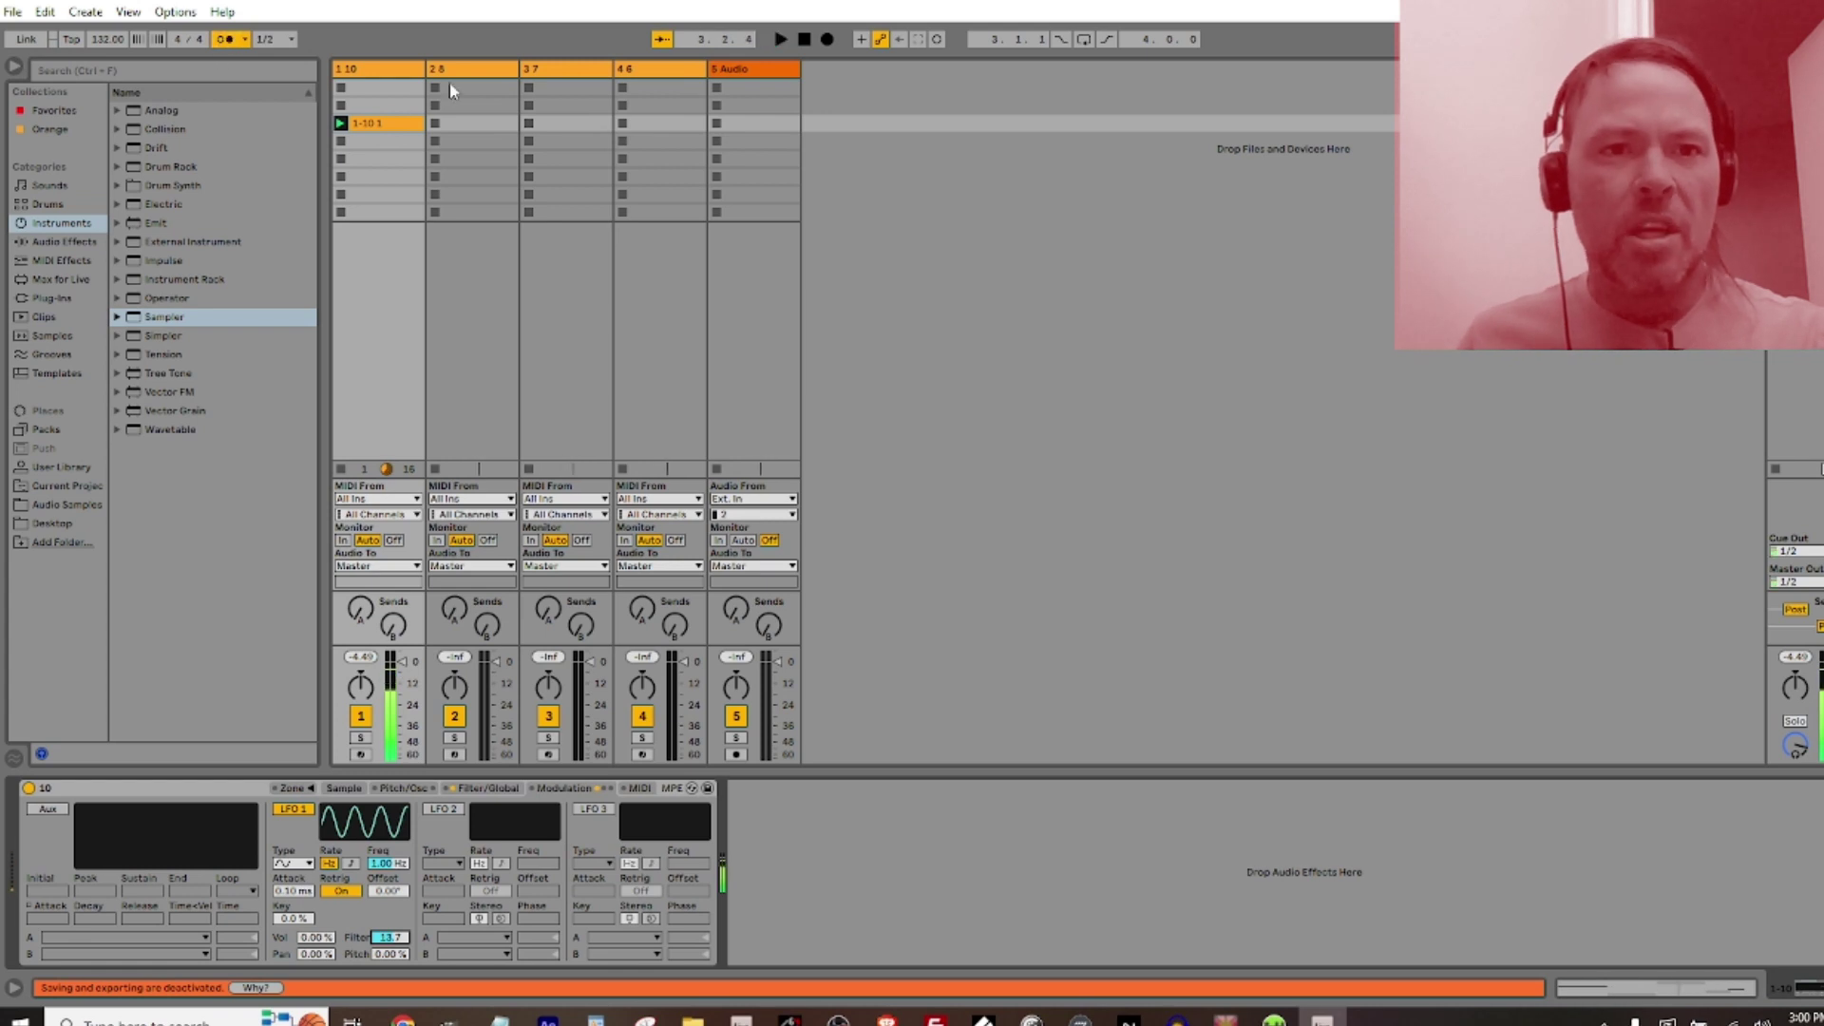
# Arm track 2, set its waveform 8 Sampler to loop-forward sustain, and play a note
pyautogui.click(454, 755)
pyautogui.click(352, 926)
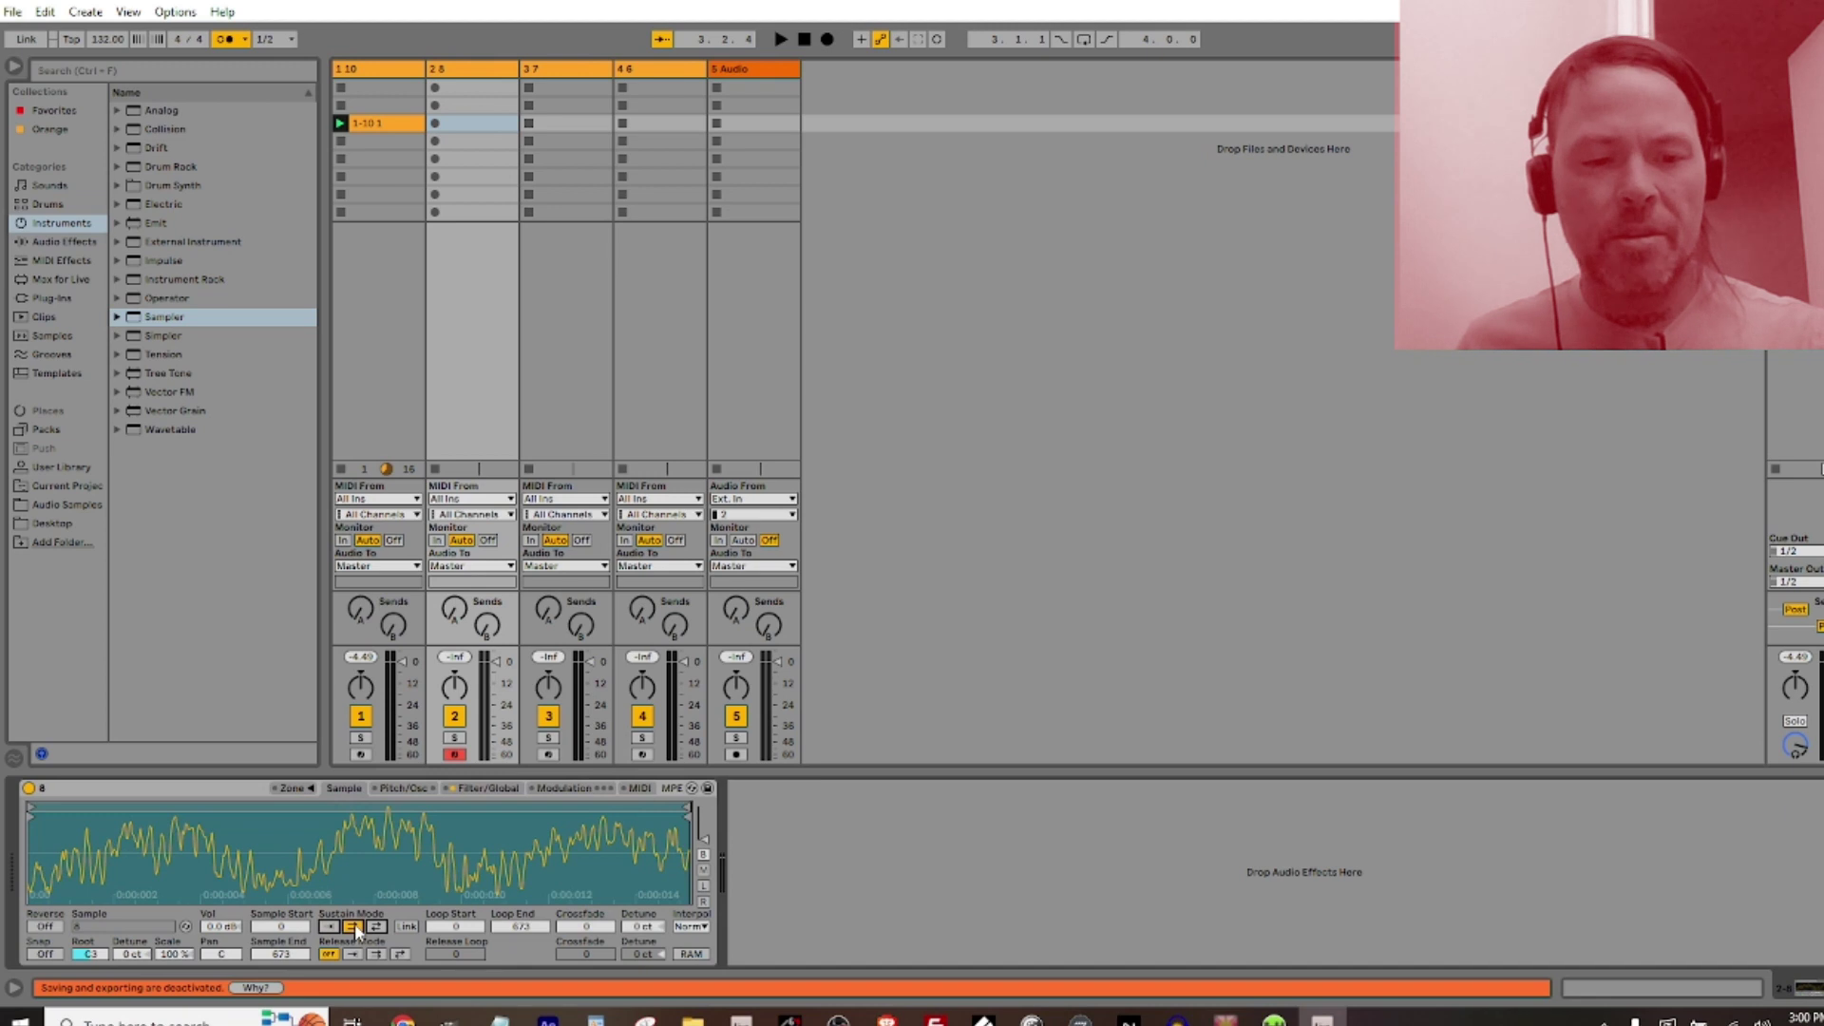
pyautogui.press('a')
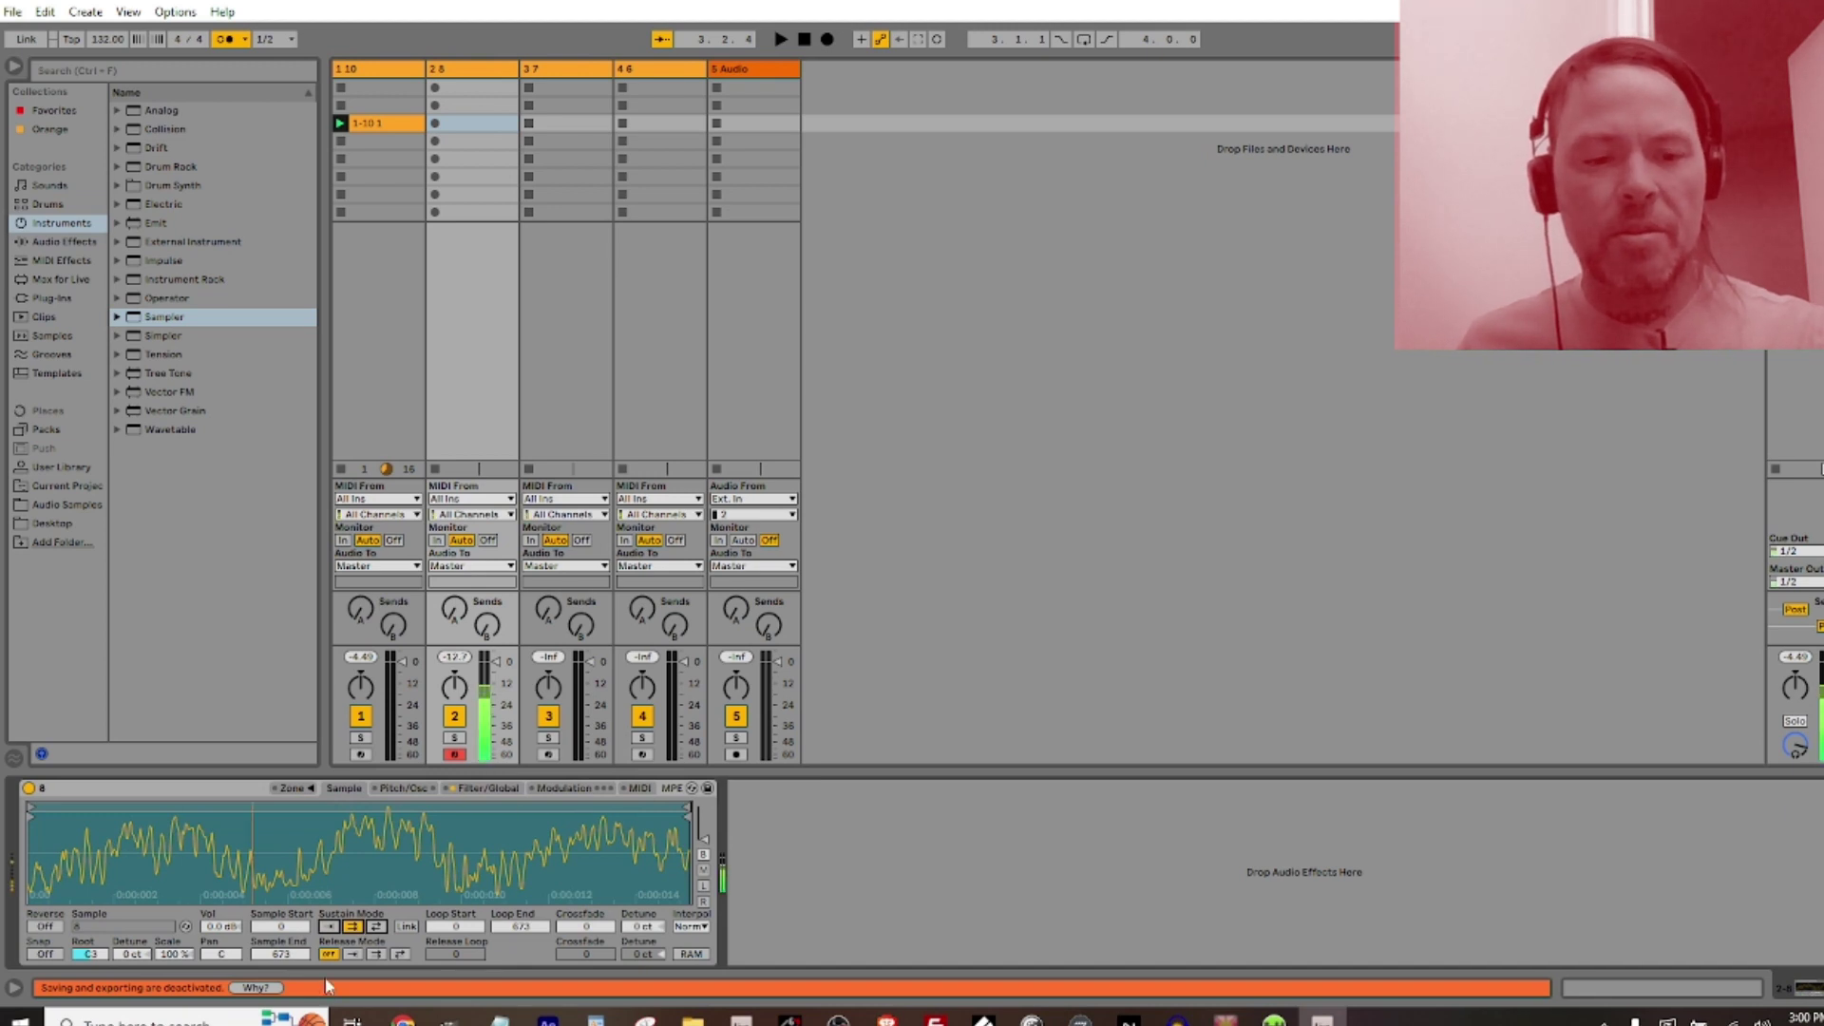
pyautogui.press('x')
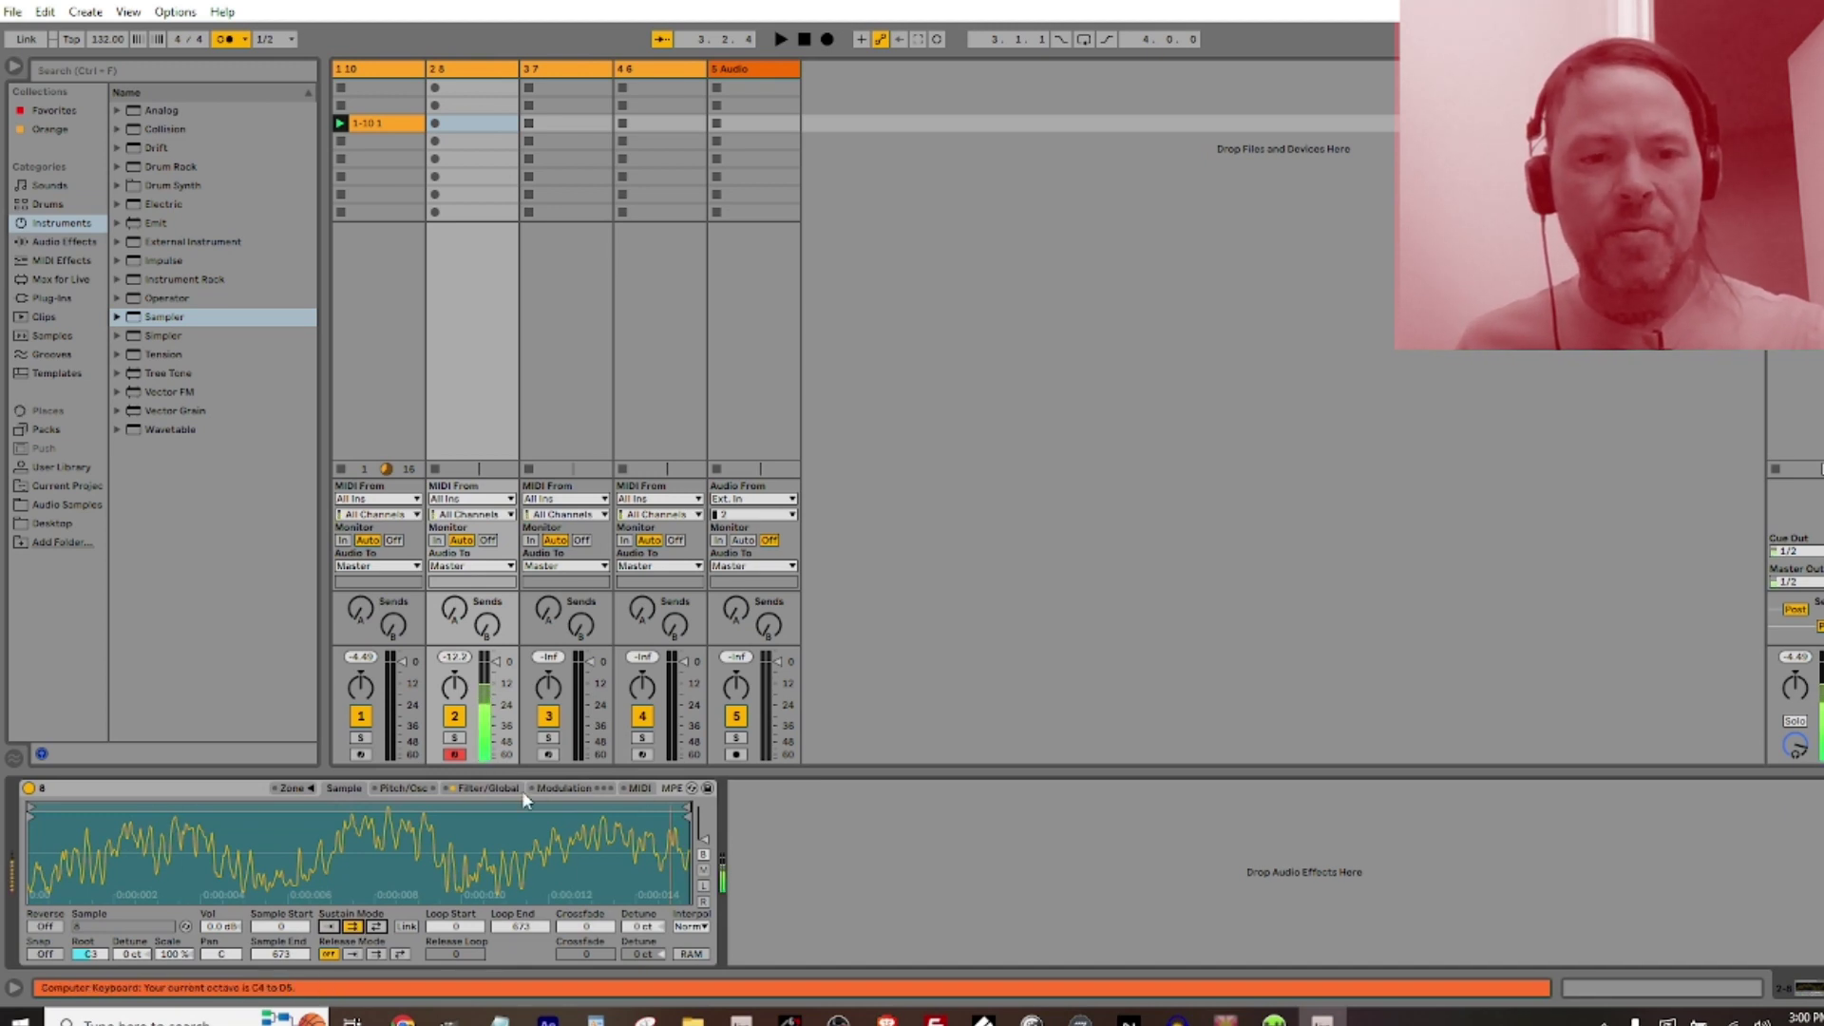
# Set track 2's release to 1.77 s and filter cutoff to 2.28 kHz, then record a clip
pyautogui.click(482, 788)
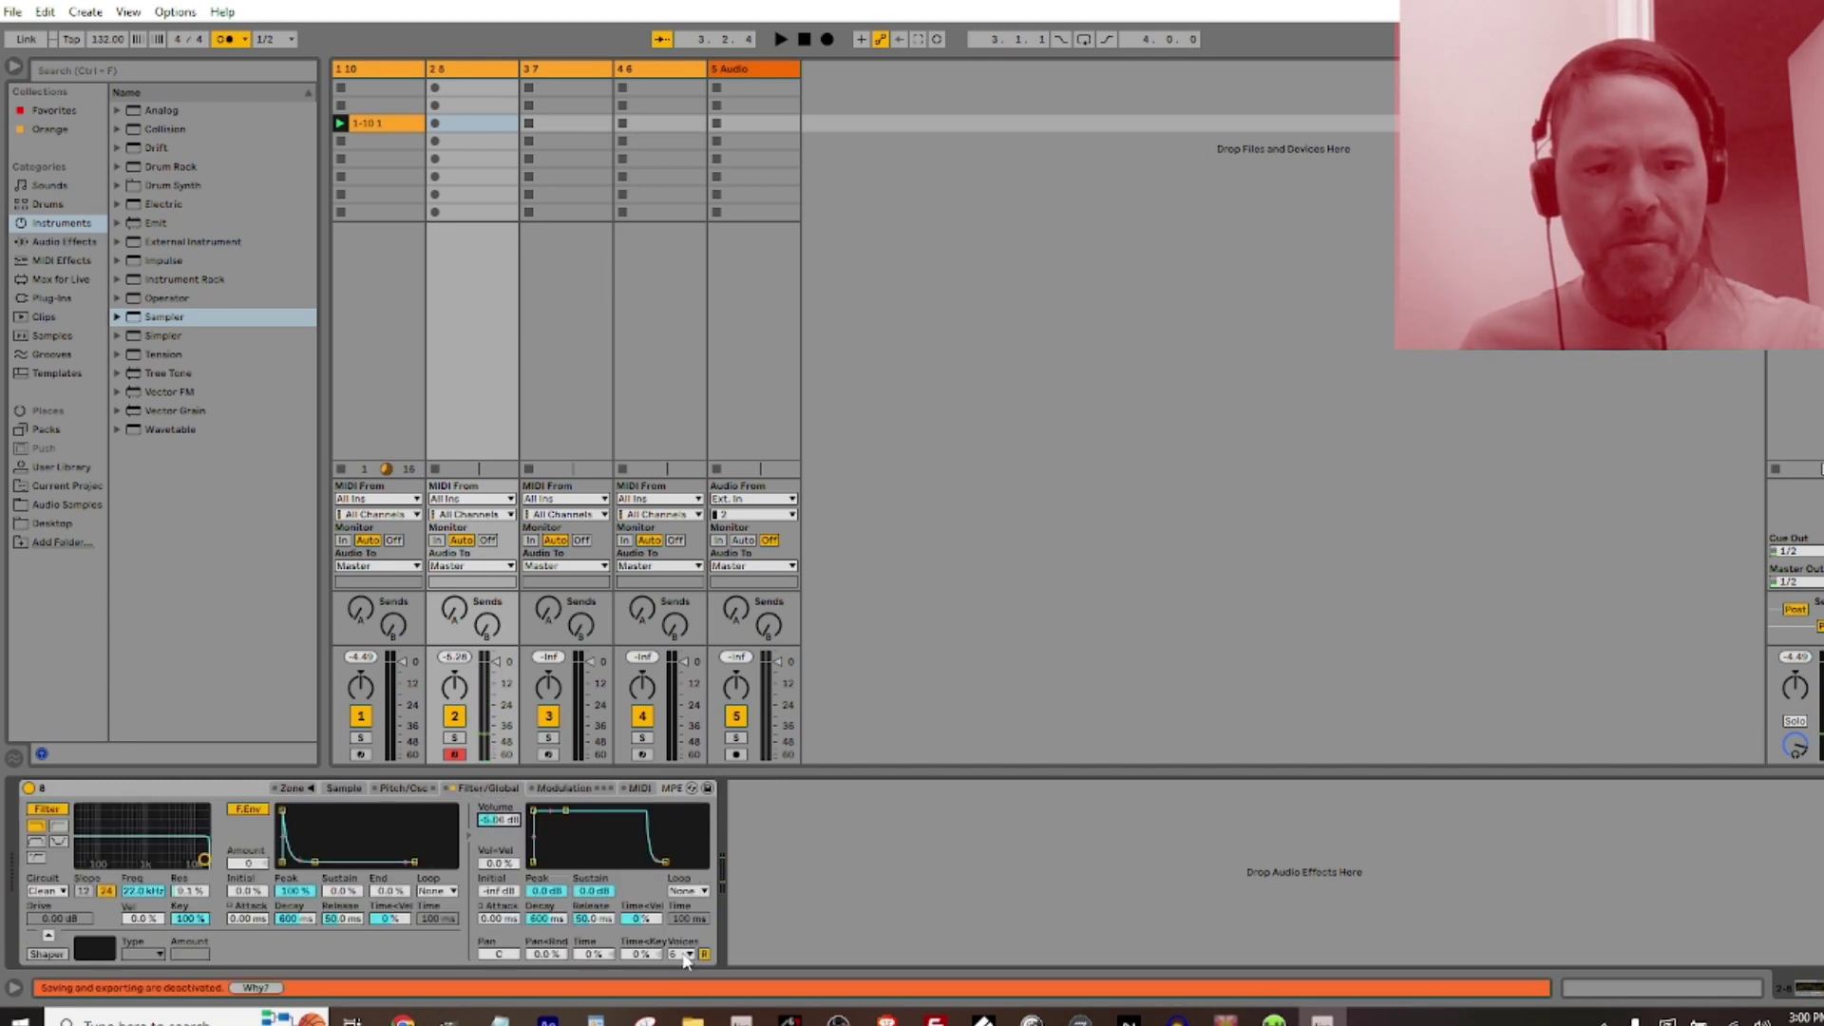
pyautogui.moveTo(584, 920); pyautogui.dragTo(584, 855)
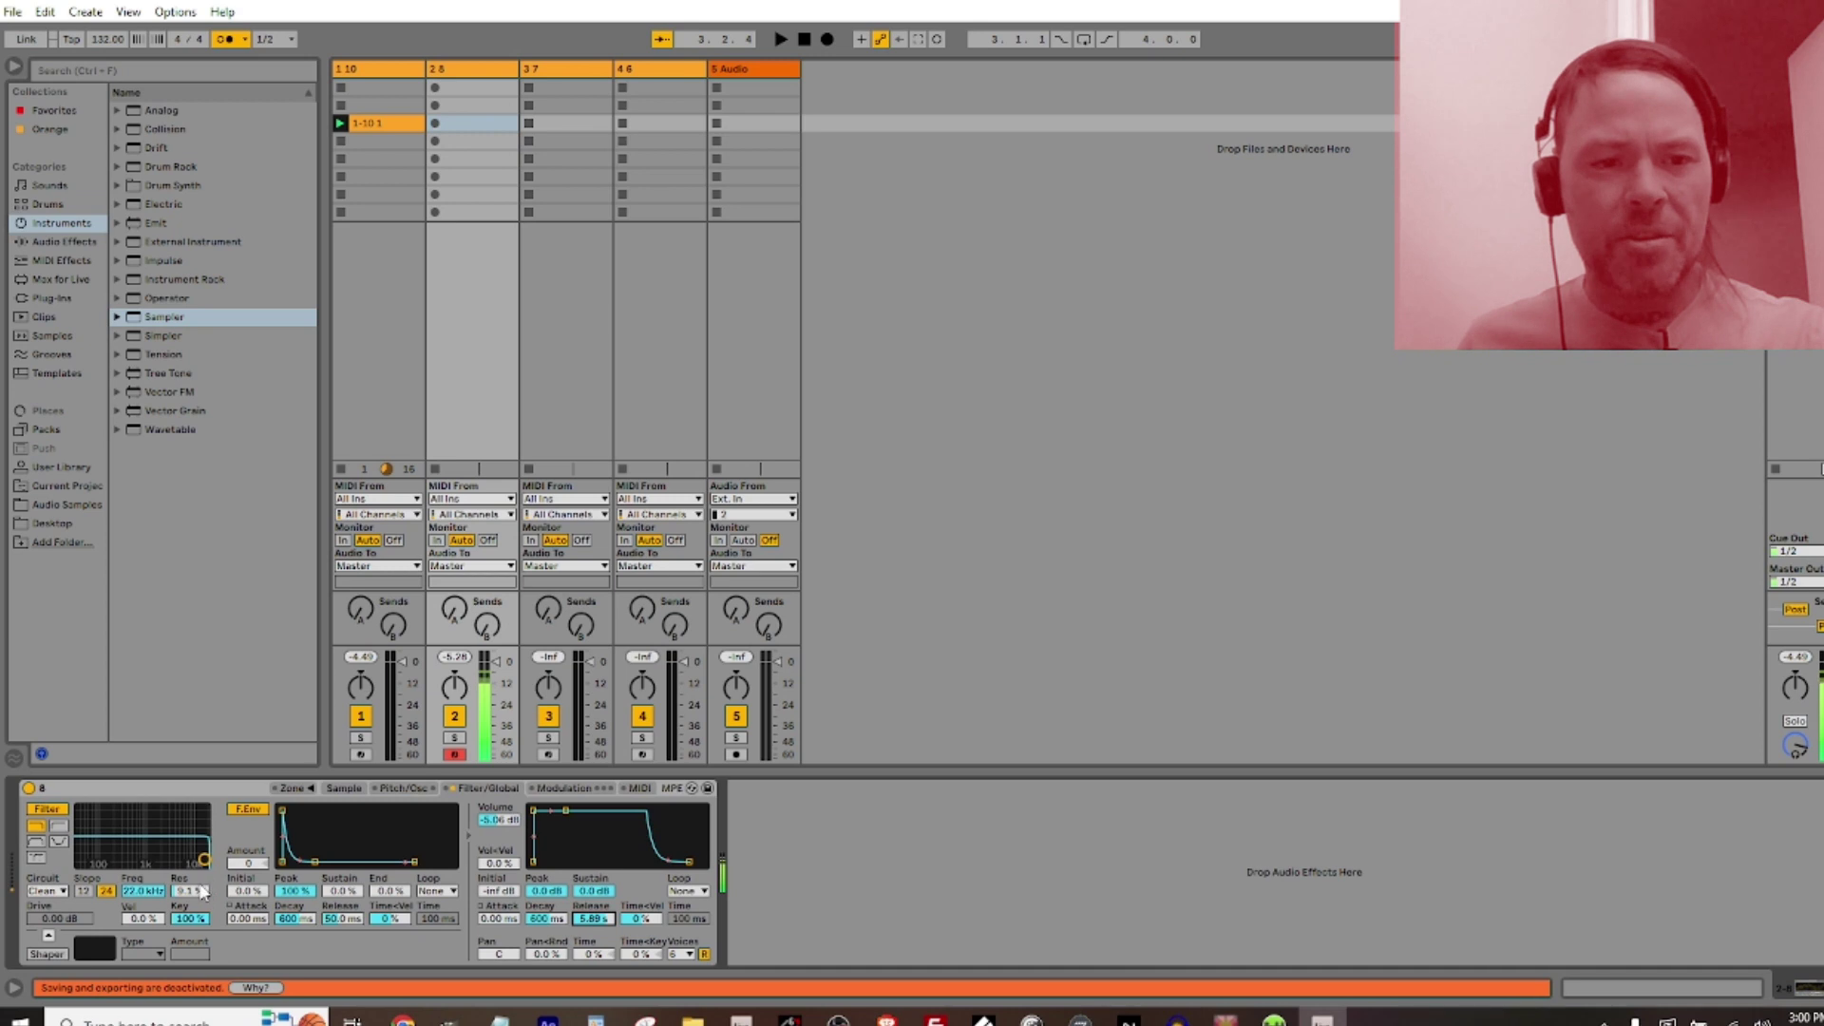
pyautogui.click(138, 893)
pyautogui.click(138, 893)
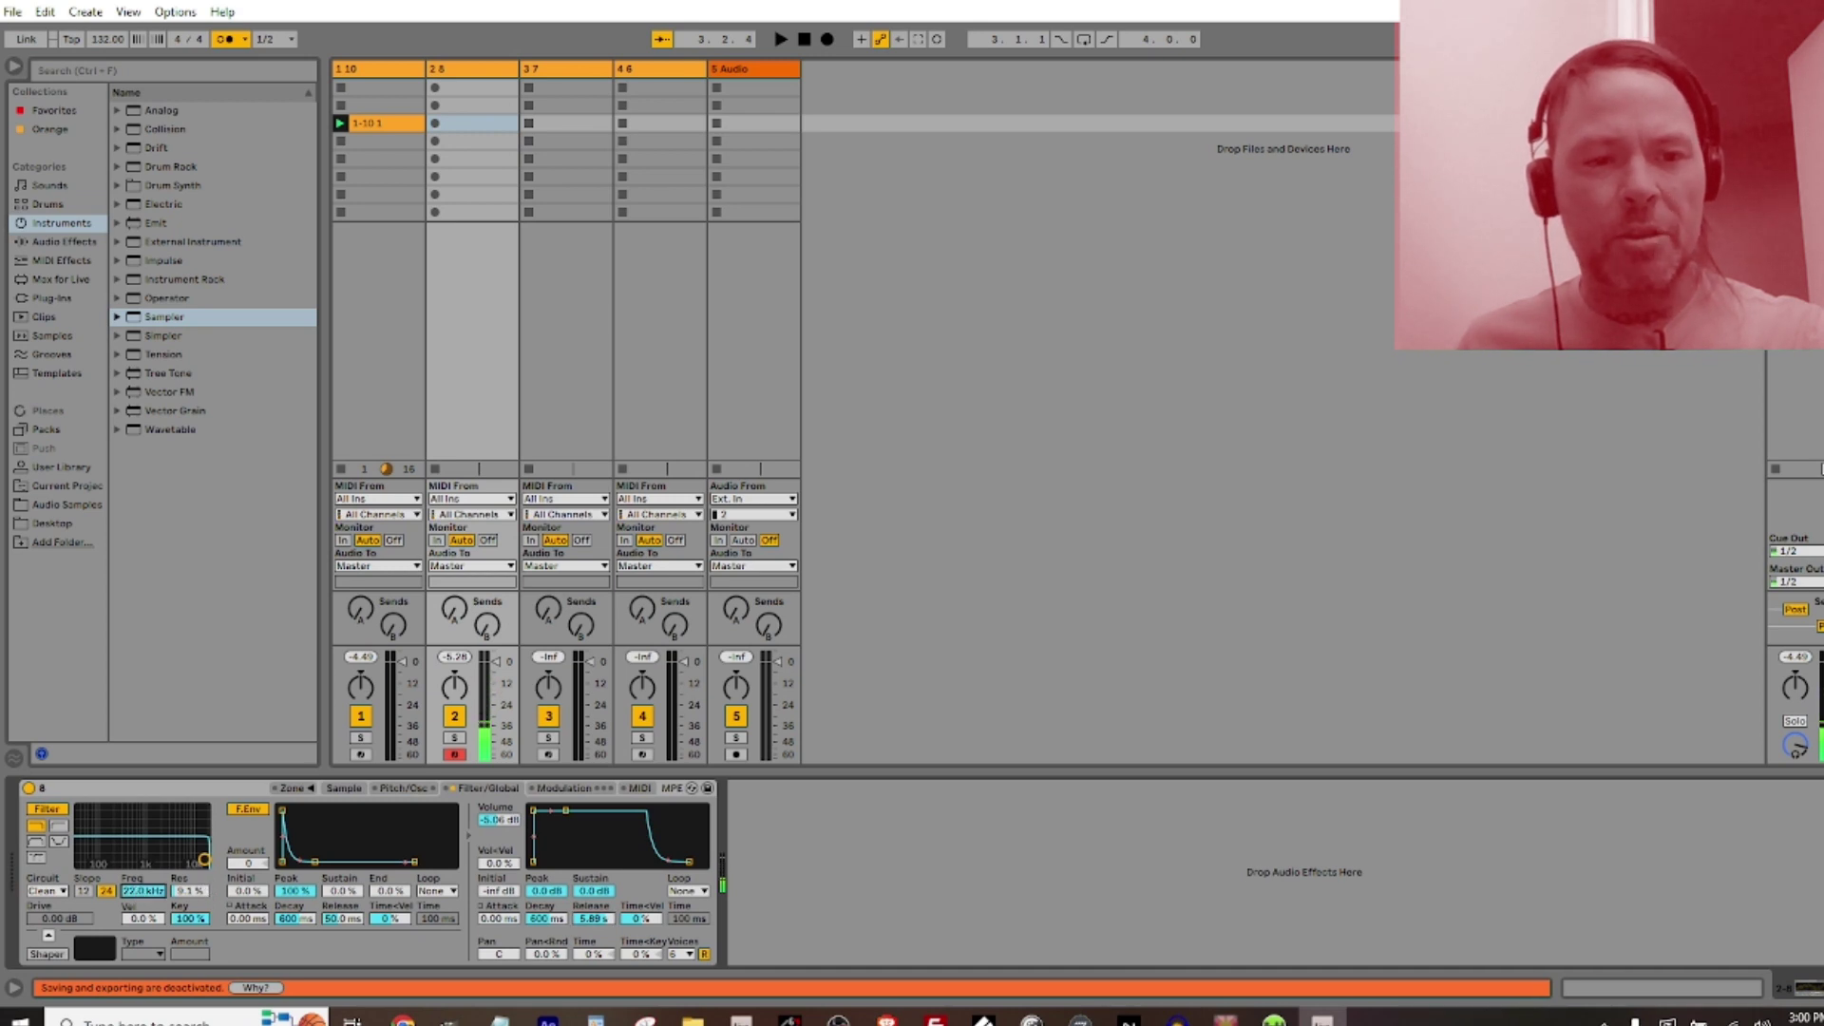
pyautogui.moveTo(142, 891); pyautogui.dragTo(142, 936)
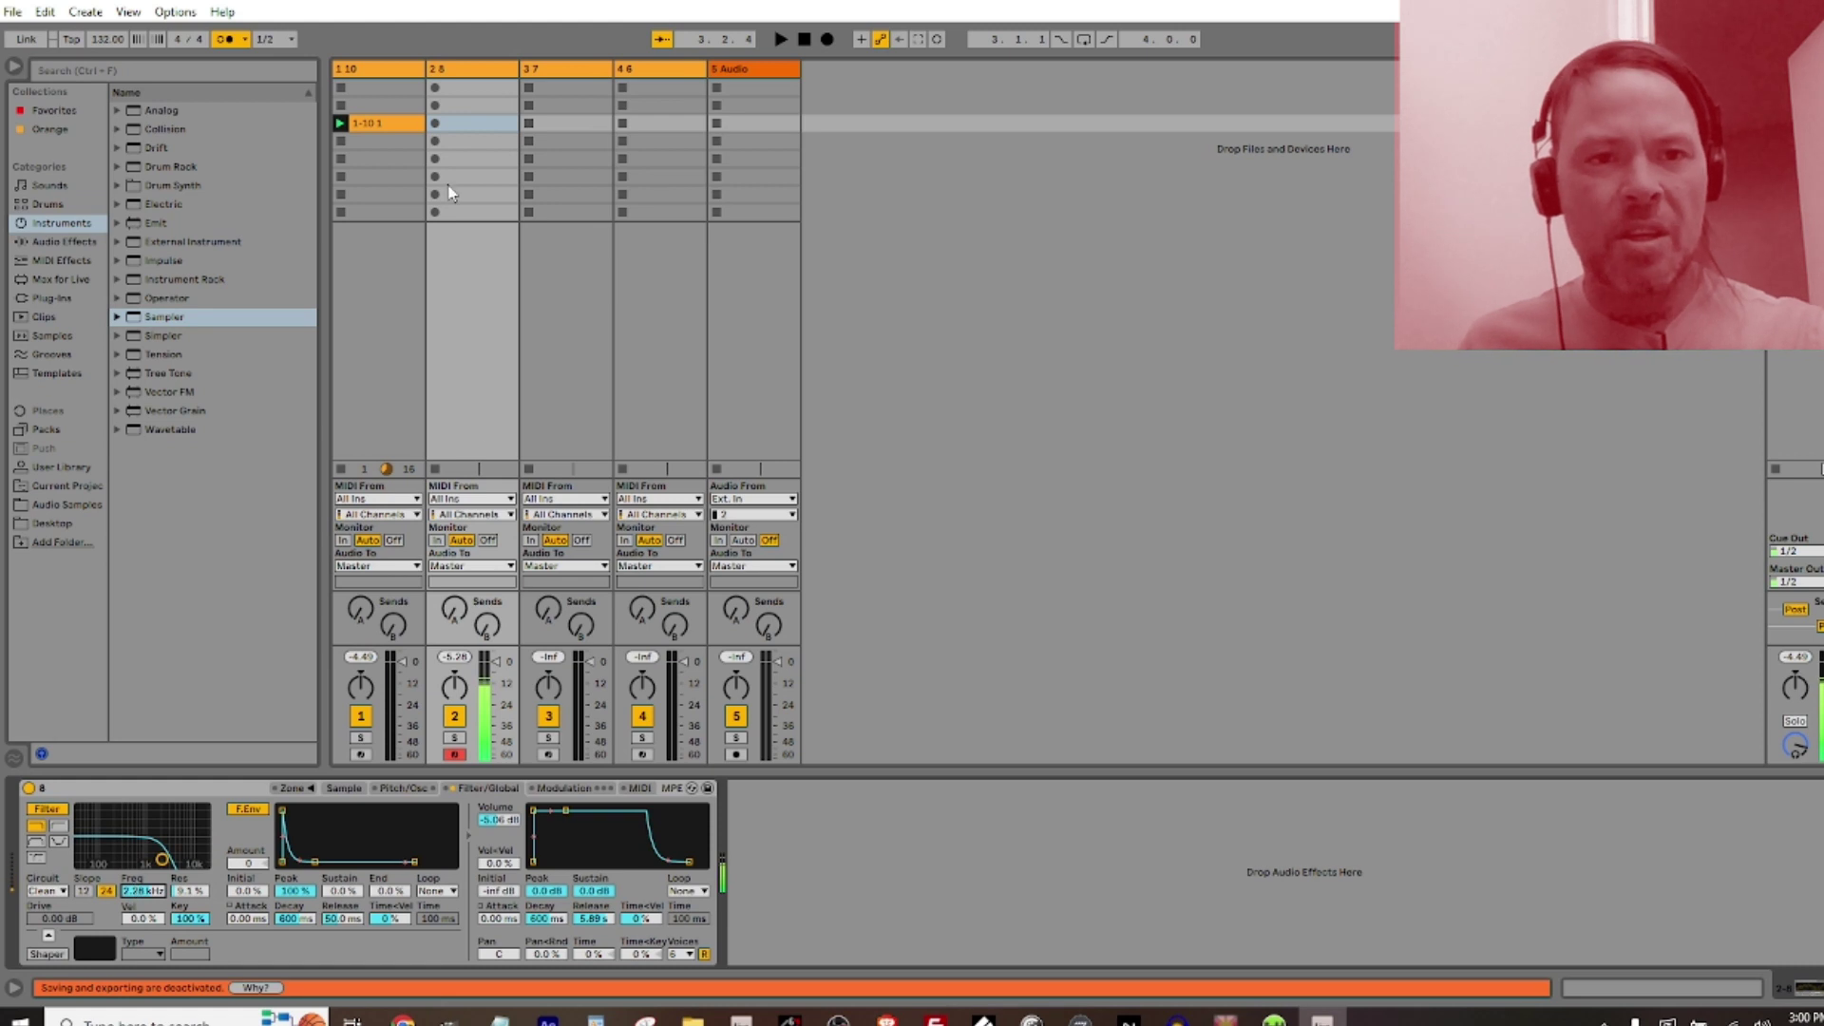
pyautogui.click(434, 159)
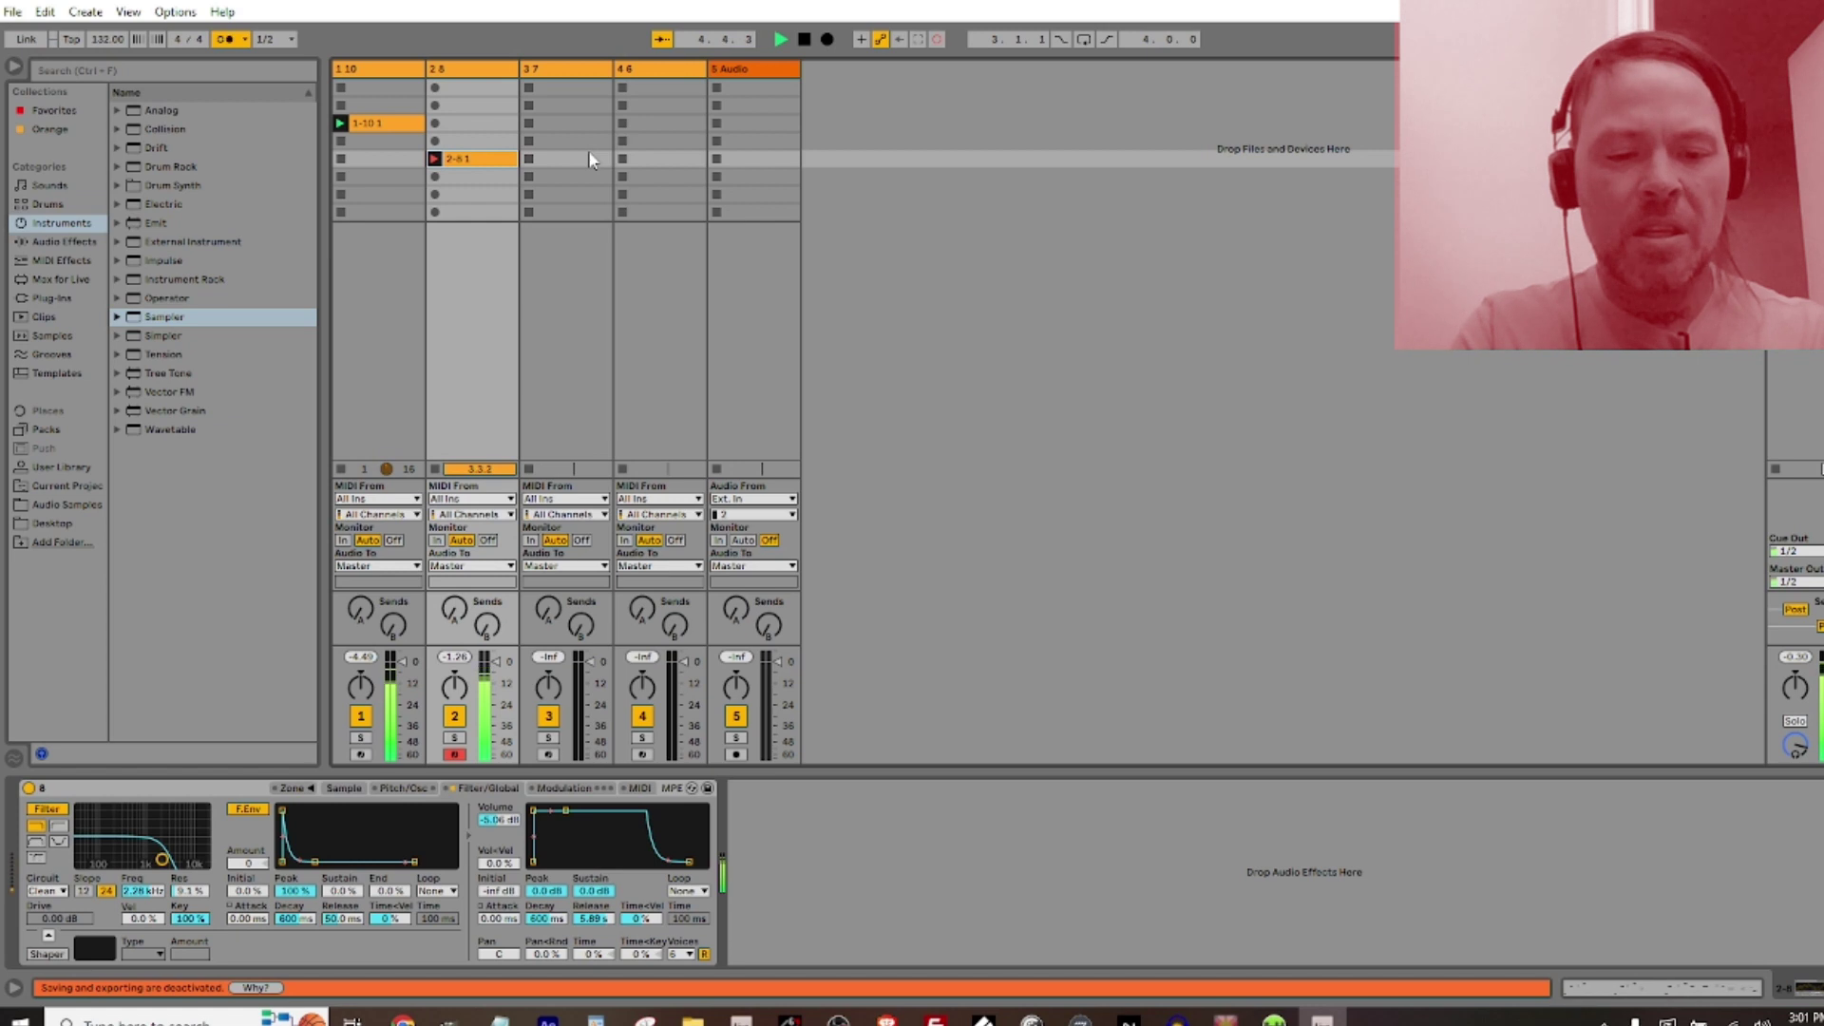
# Nudge clip 2-8 1's G4 note one step later, then disarm track 2 and arm track 3
pyautogui.doubleClick(454, 159)
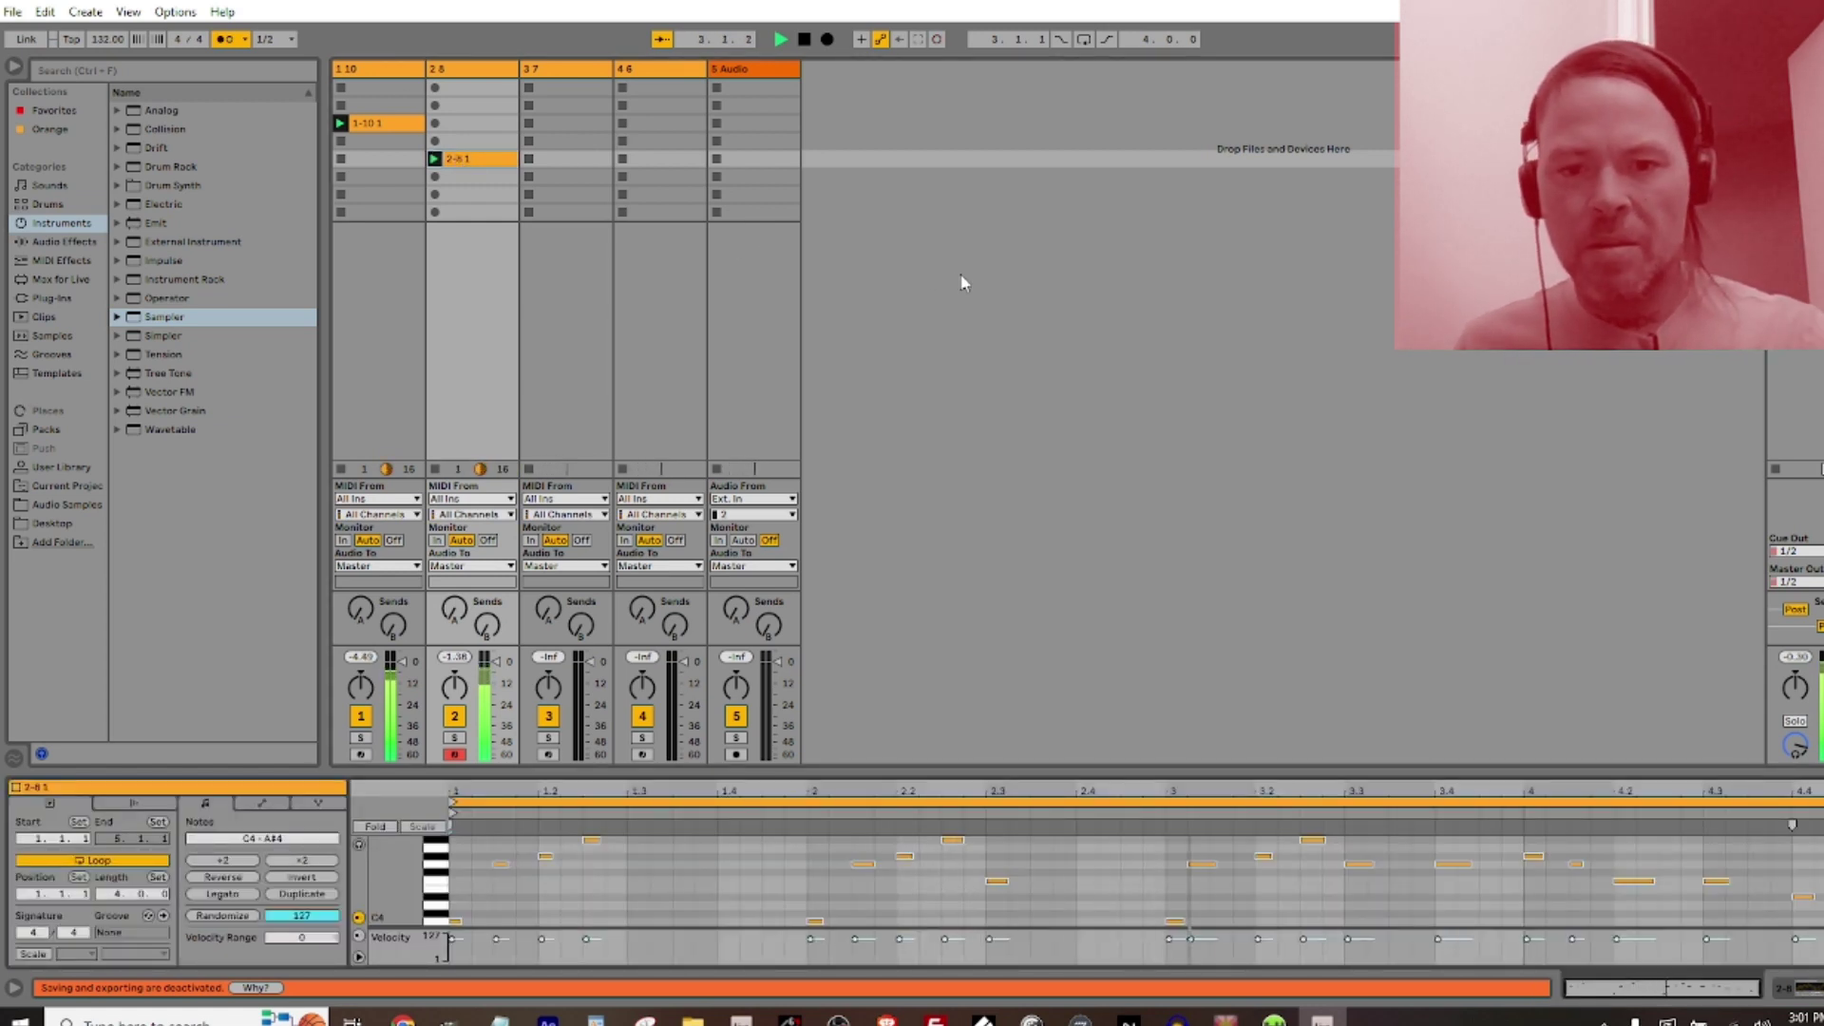
pyautogui.click(1200, 864)
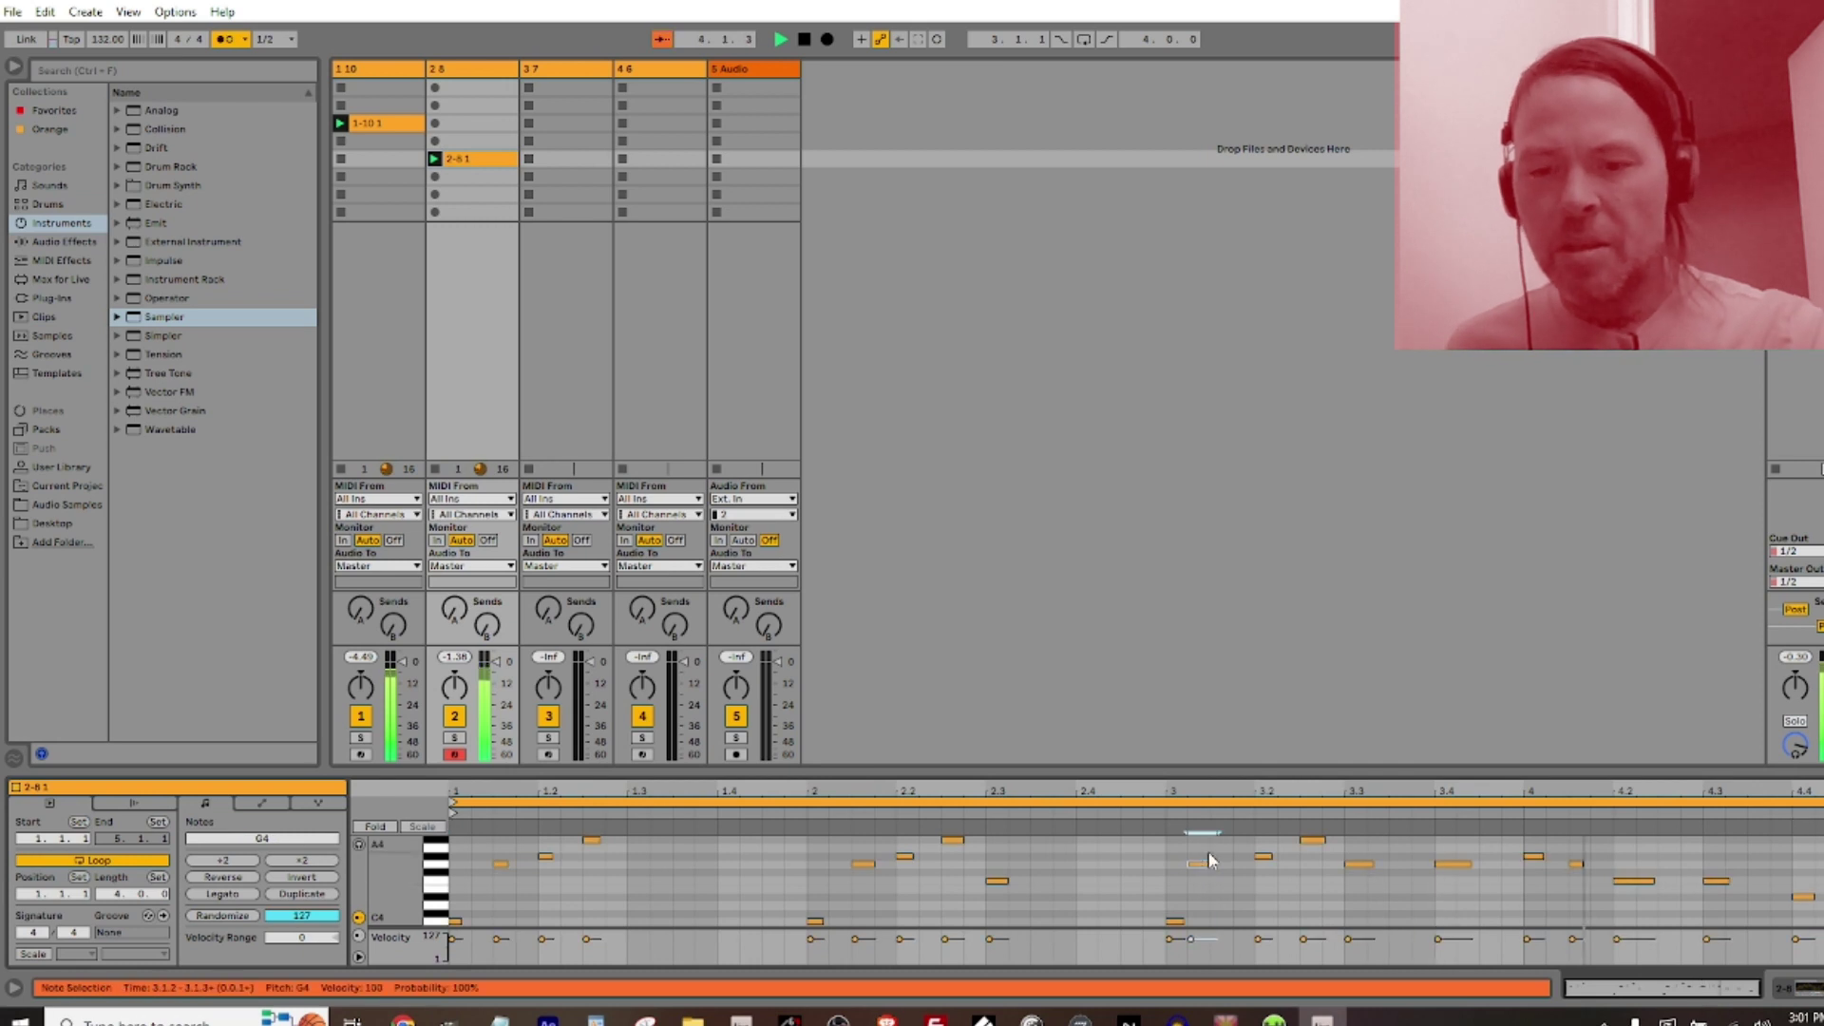
pyautogui.press('Right')
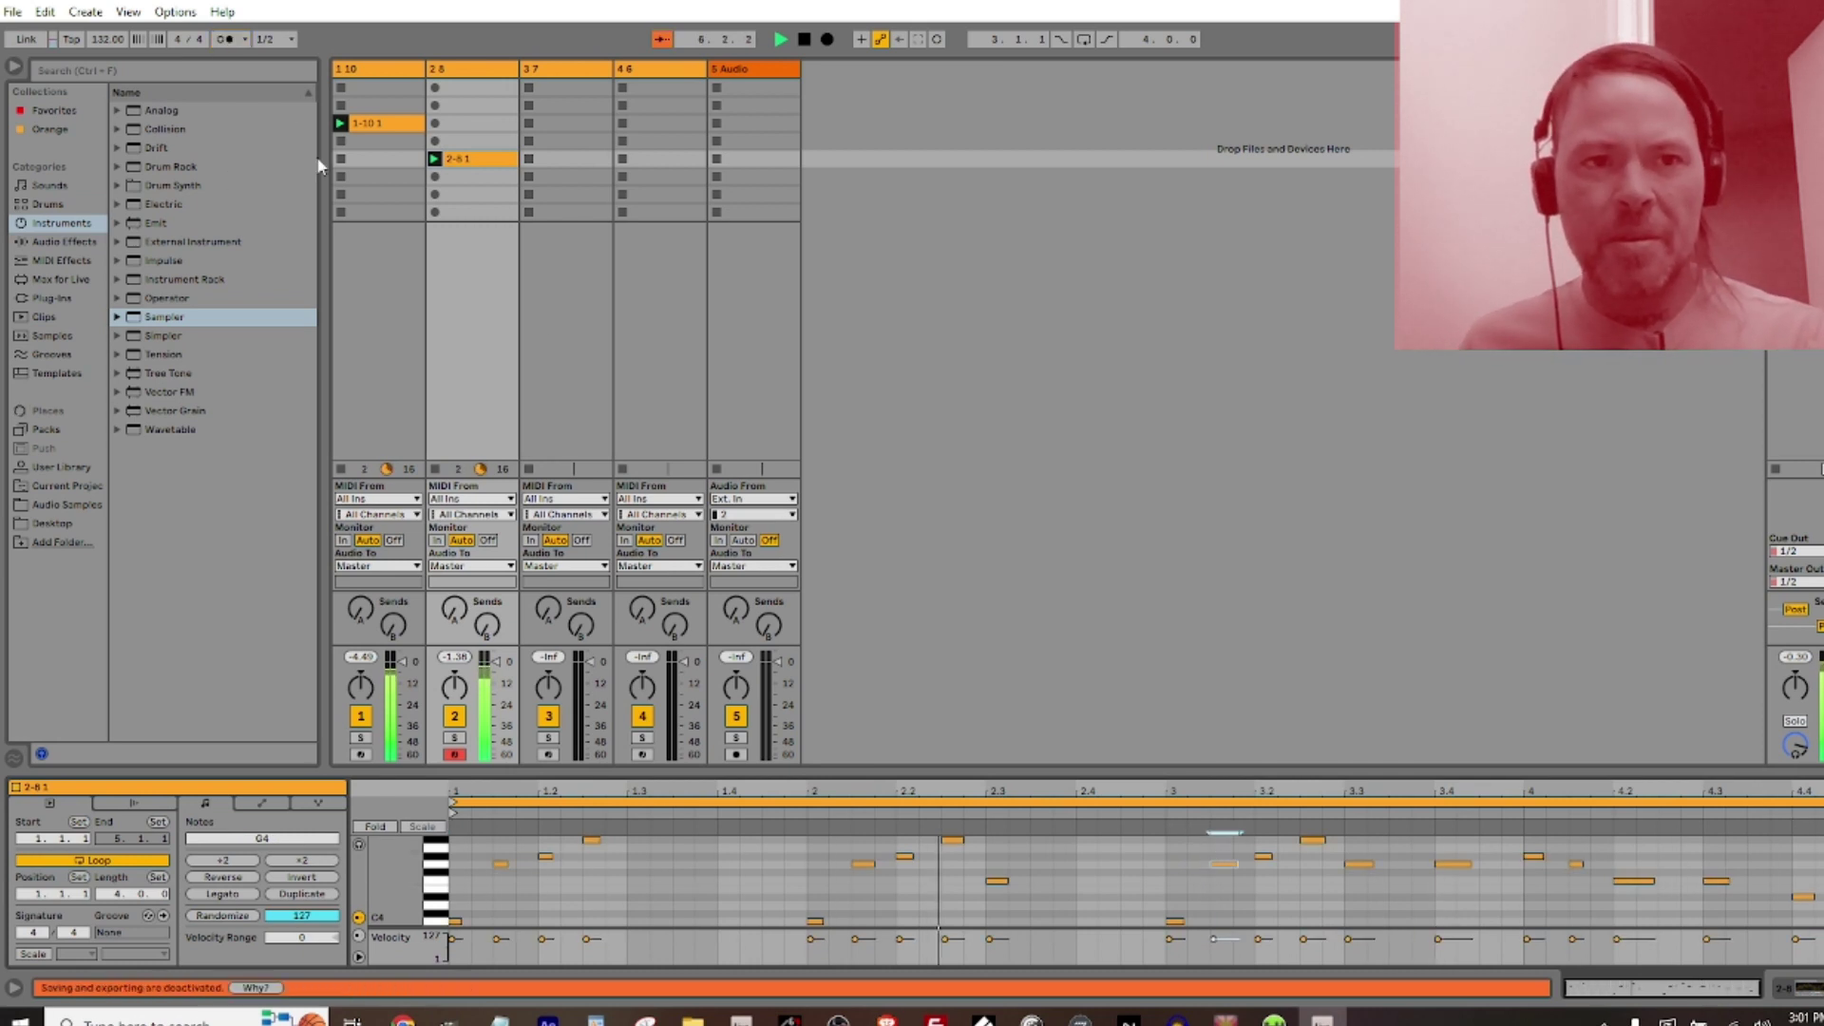
pyautogui.click(454, 755)
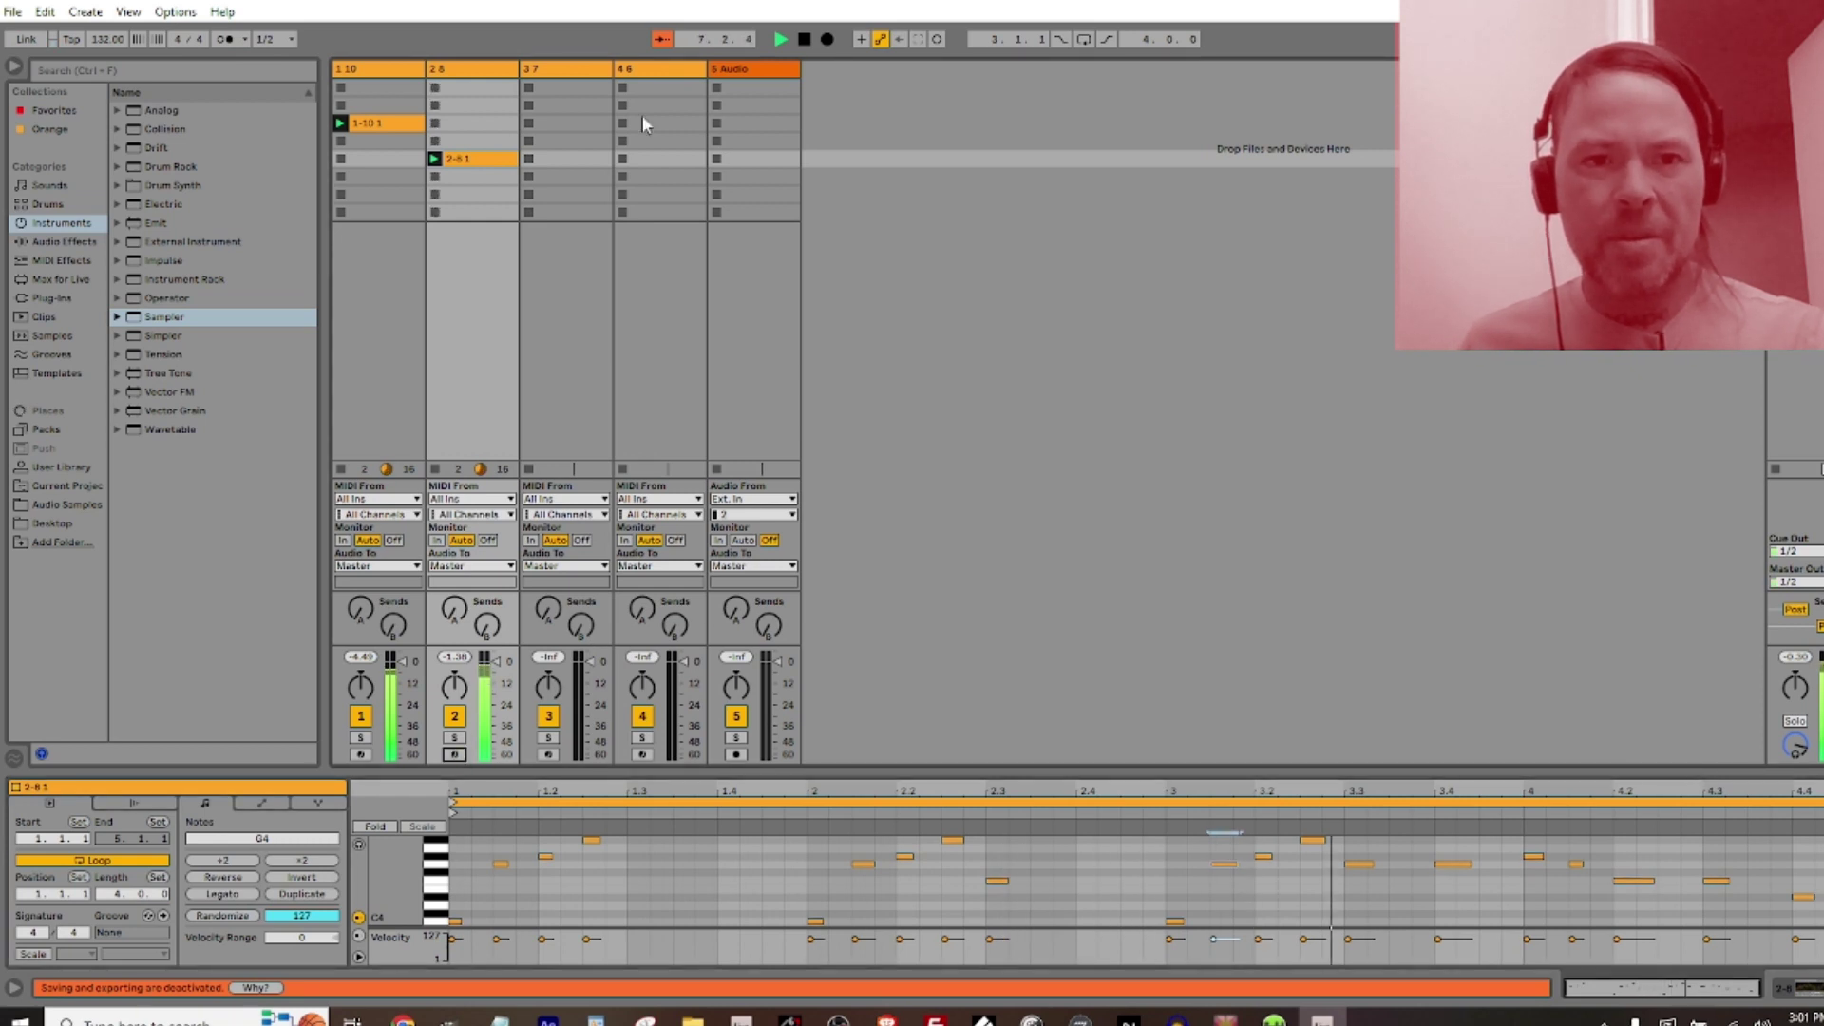
pyautogui.click(561, 74)
# Set track 3's Sampler to loop forward while held and nudge its volume slightly down
pyautogui.click(553, 754)
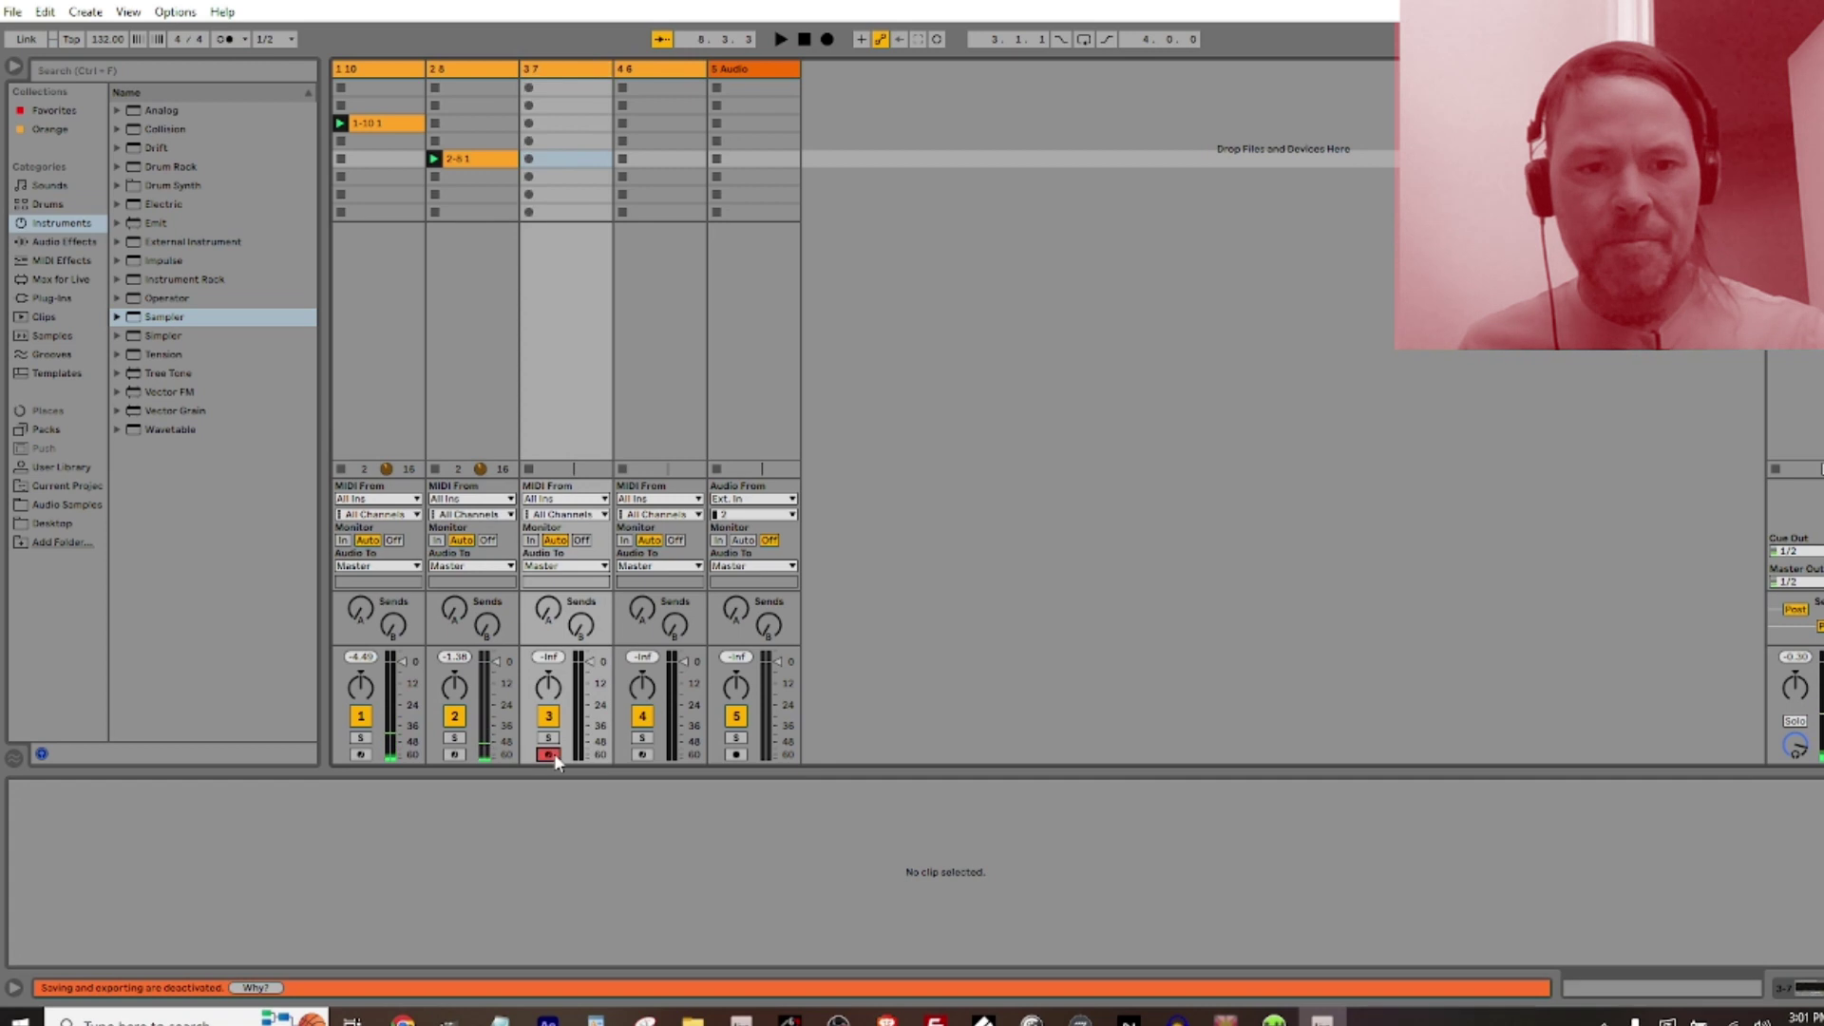
pyautogui.hotkey('shift', 'Tab')
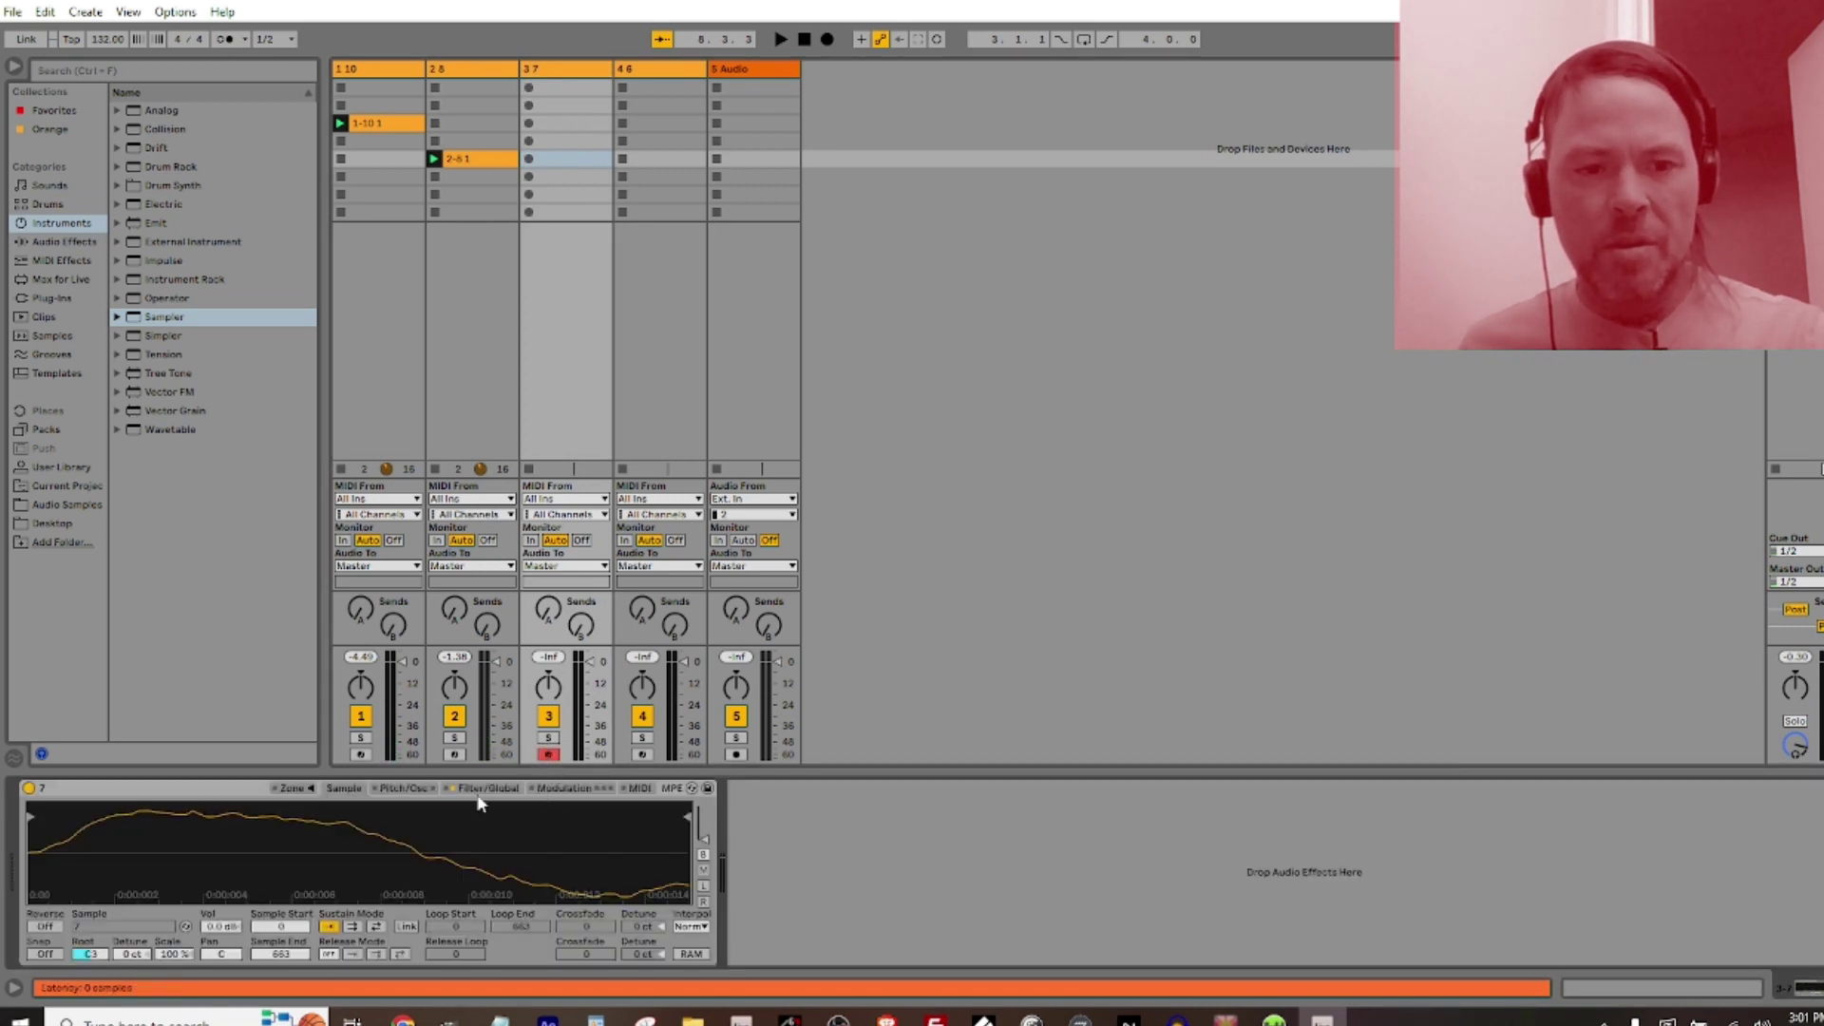
pyautogui.click(352, 927)
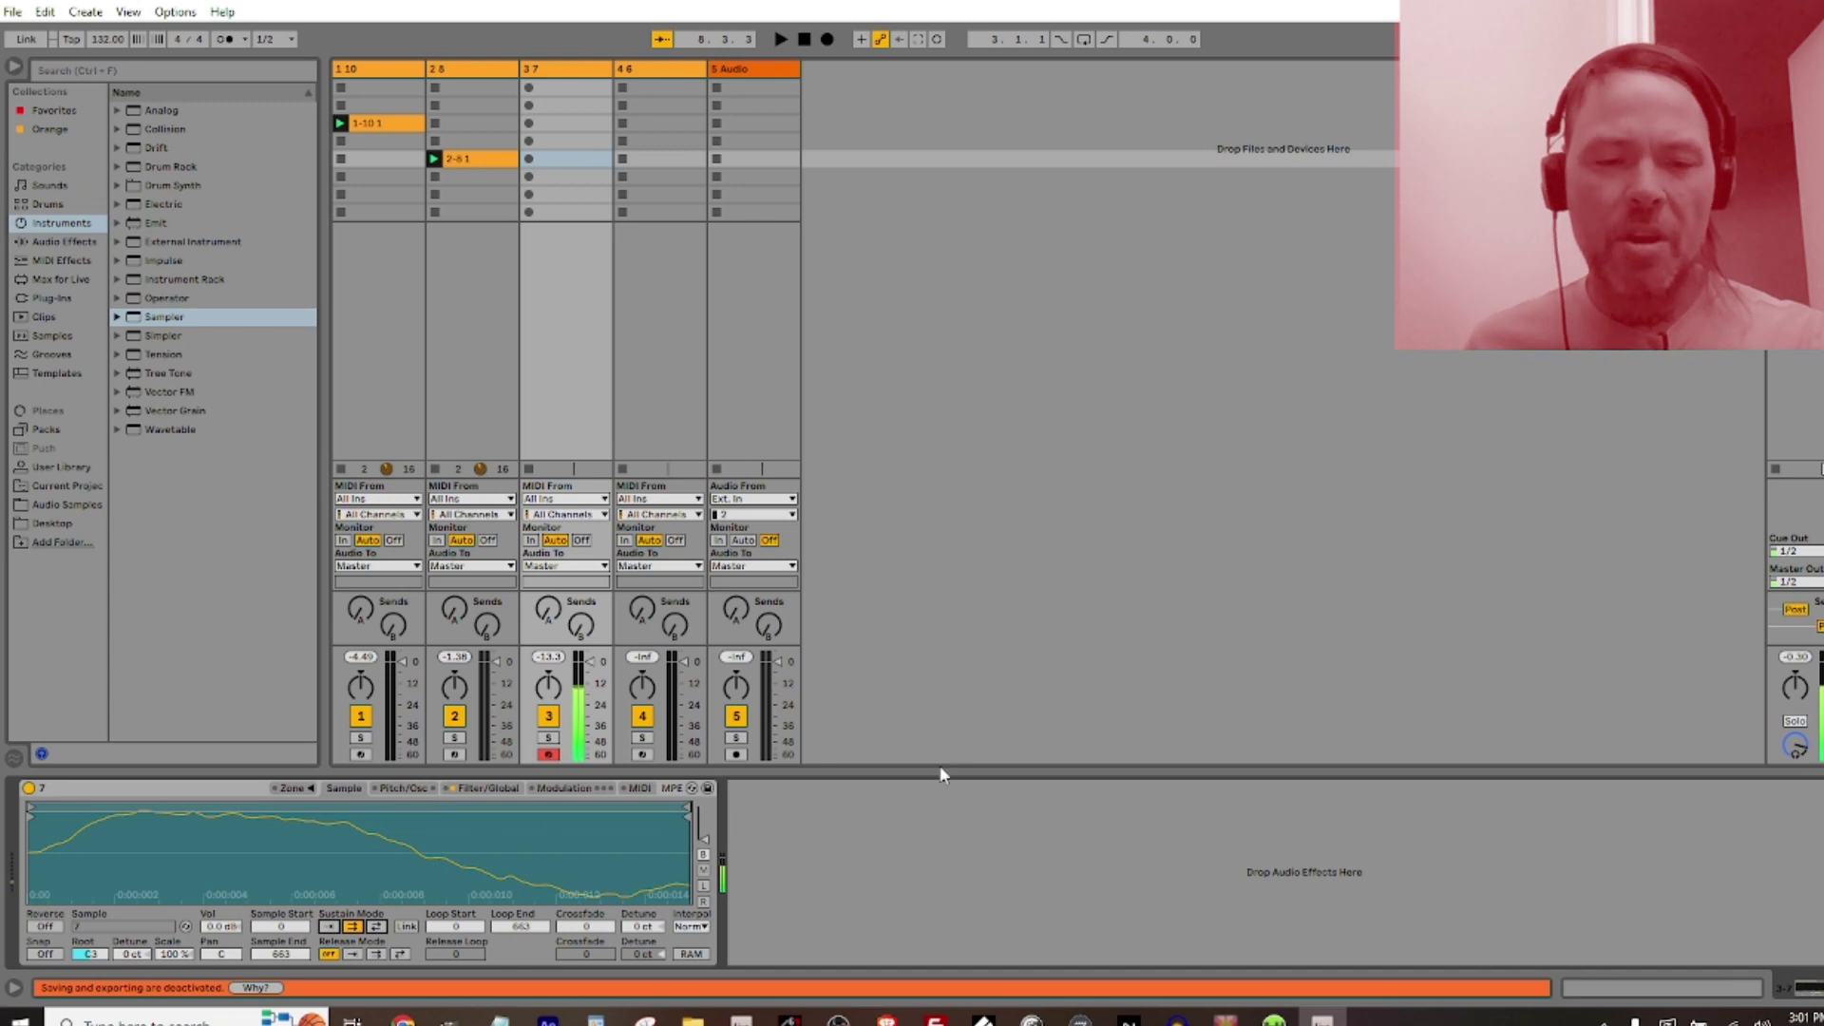
pyautogui.click(488, 788)
pyautogui.click(490, 820)
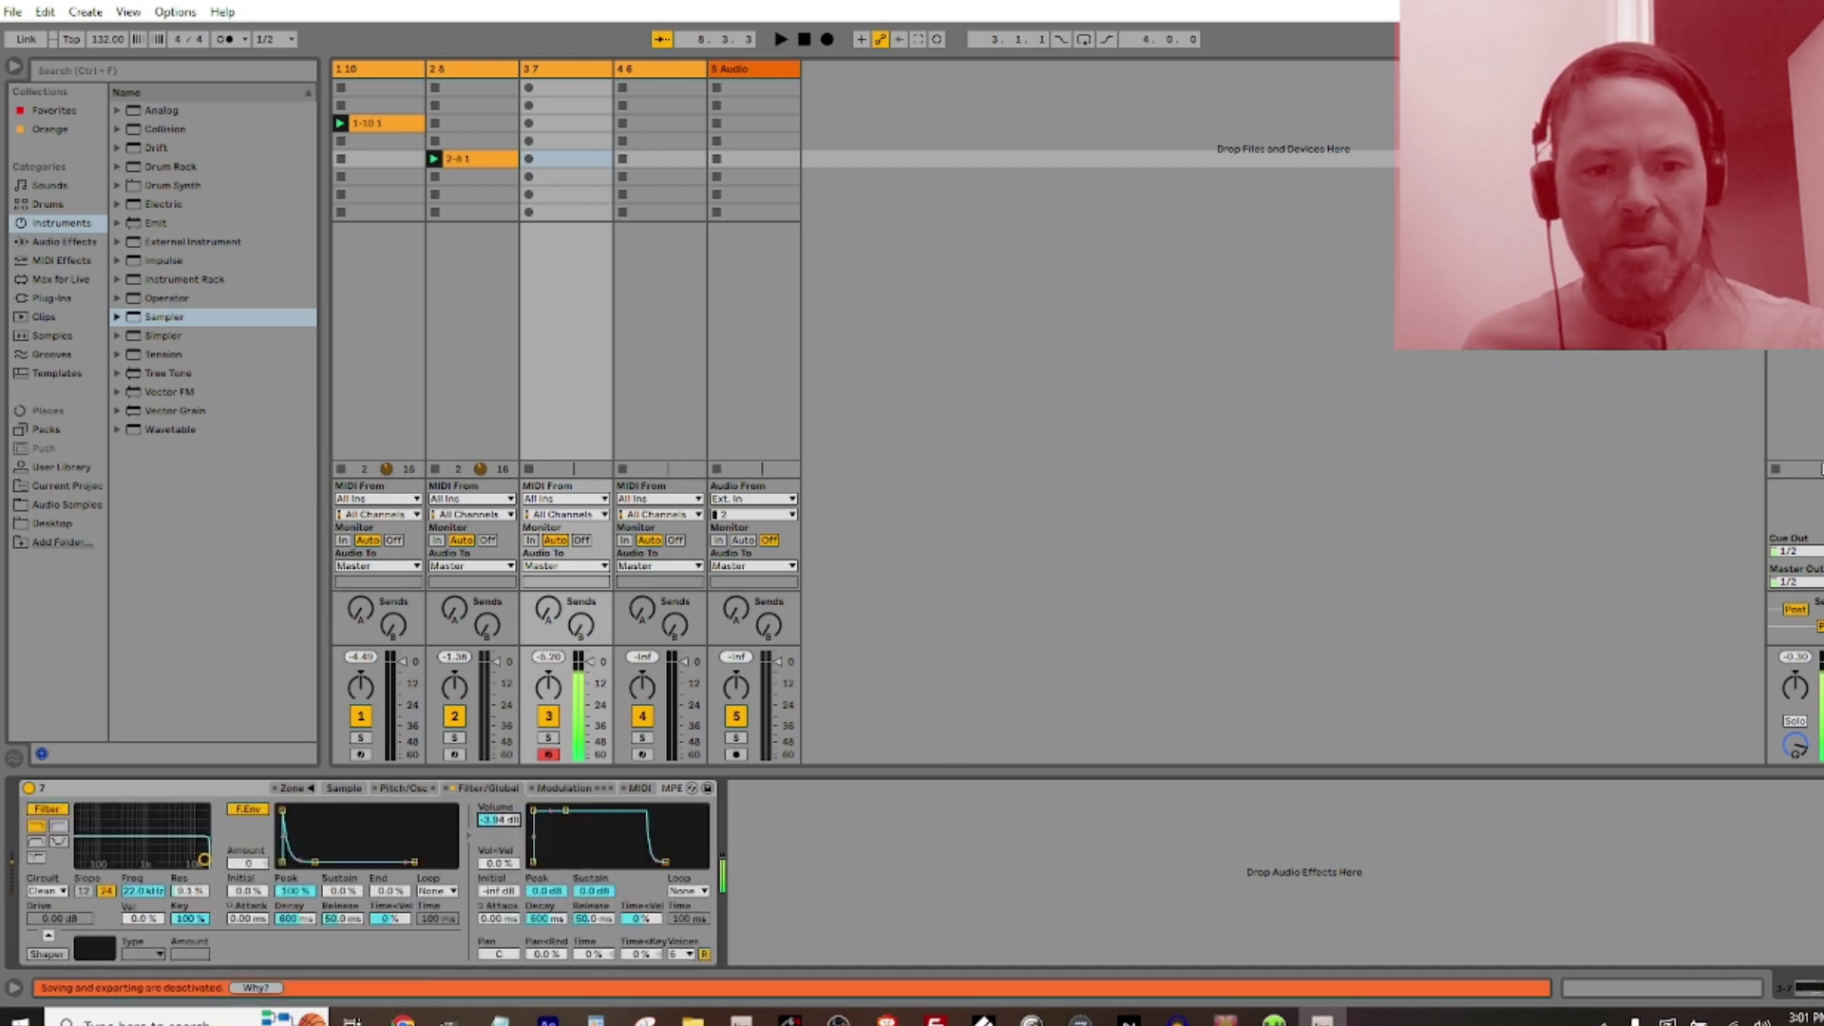
pyautogui.moveTo(490, 820); pyautogui.dragTo(490, 823)
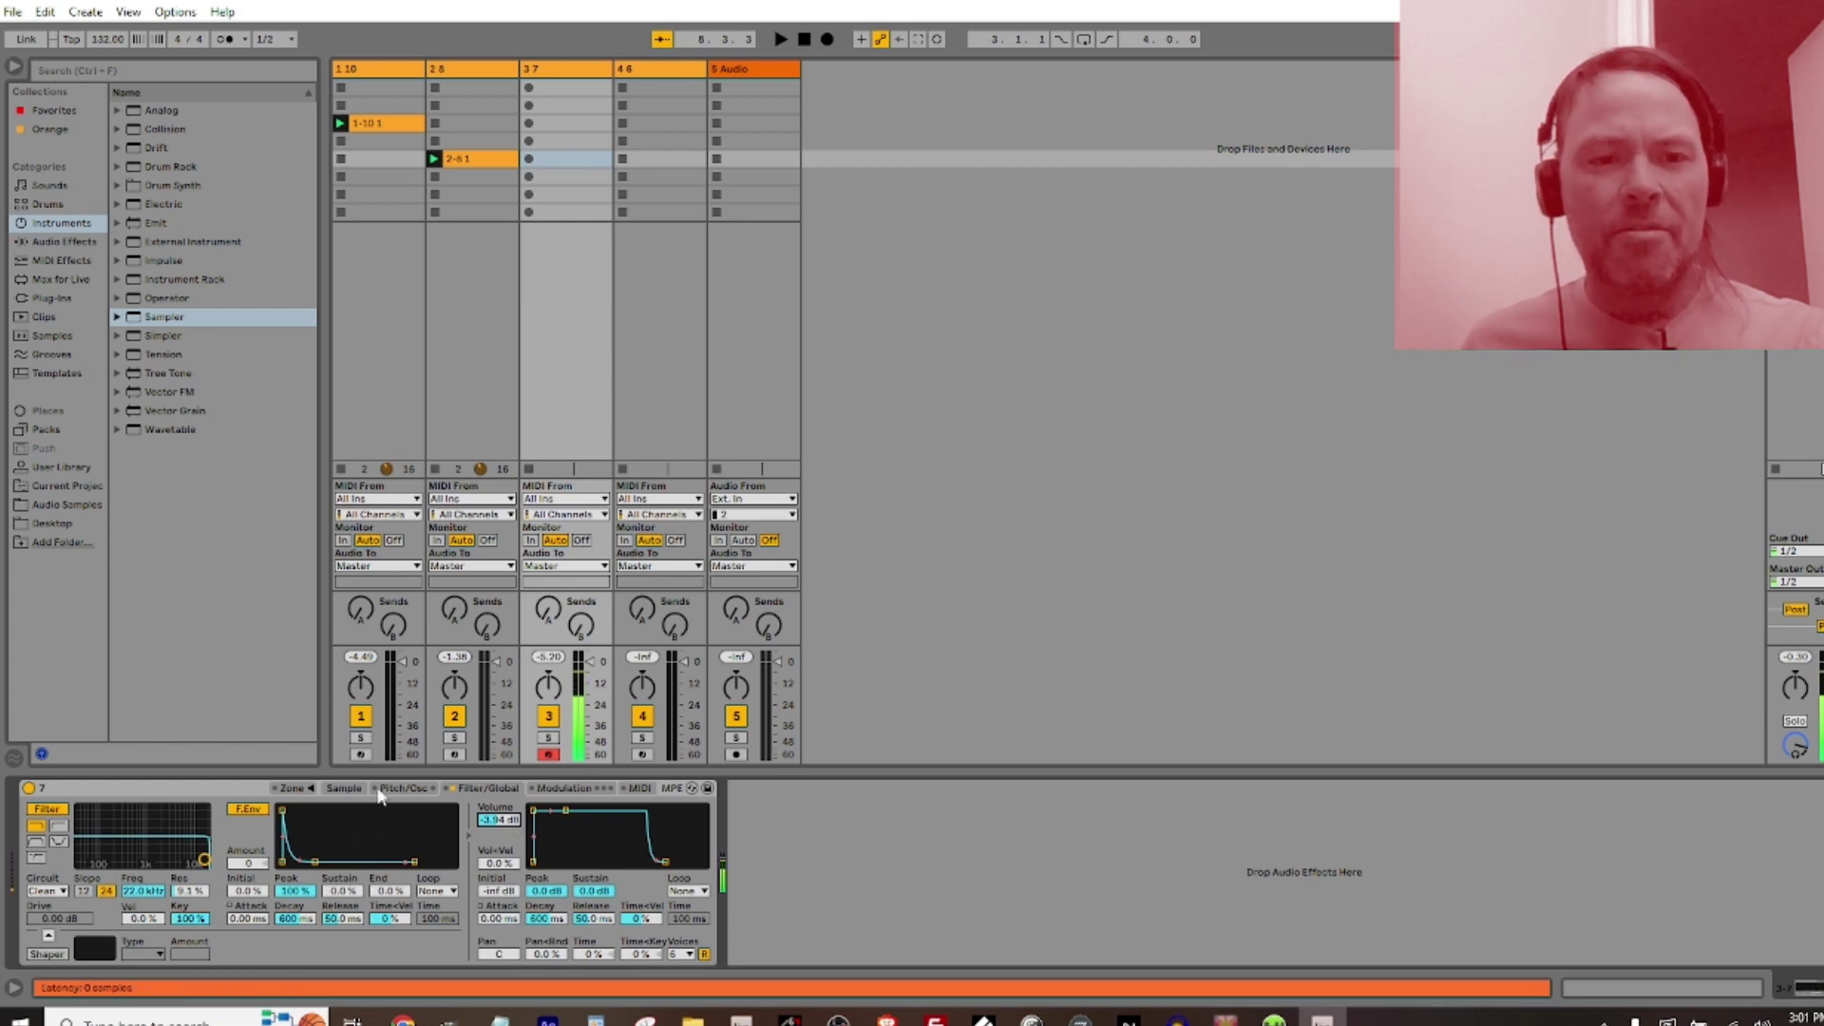
# Enable the Sampler's modulation oscillator with the Sq 6 waveform at -26 dB
pyautogui.click(382, 789)
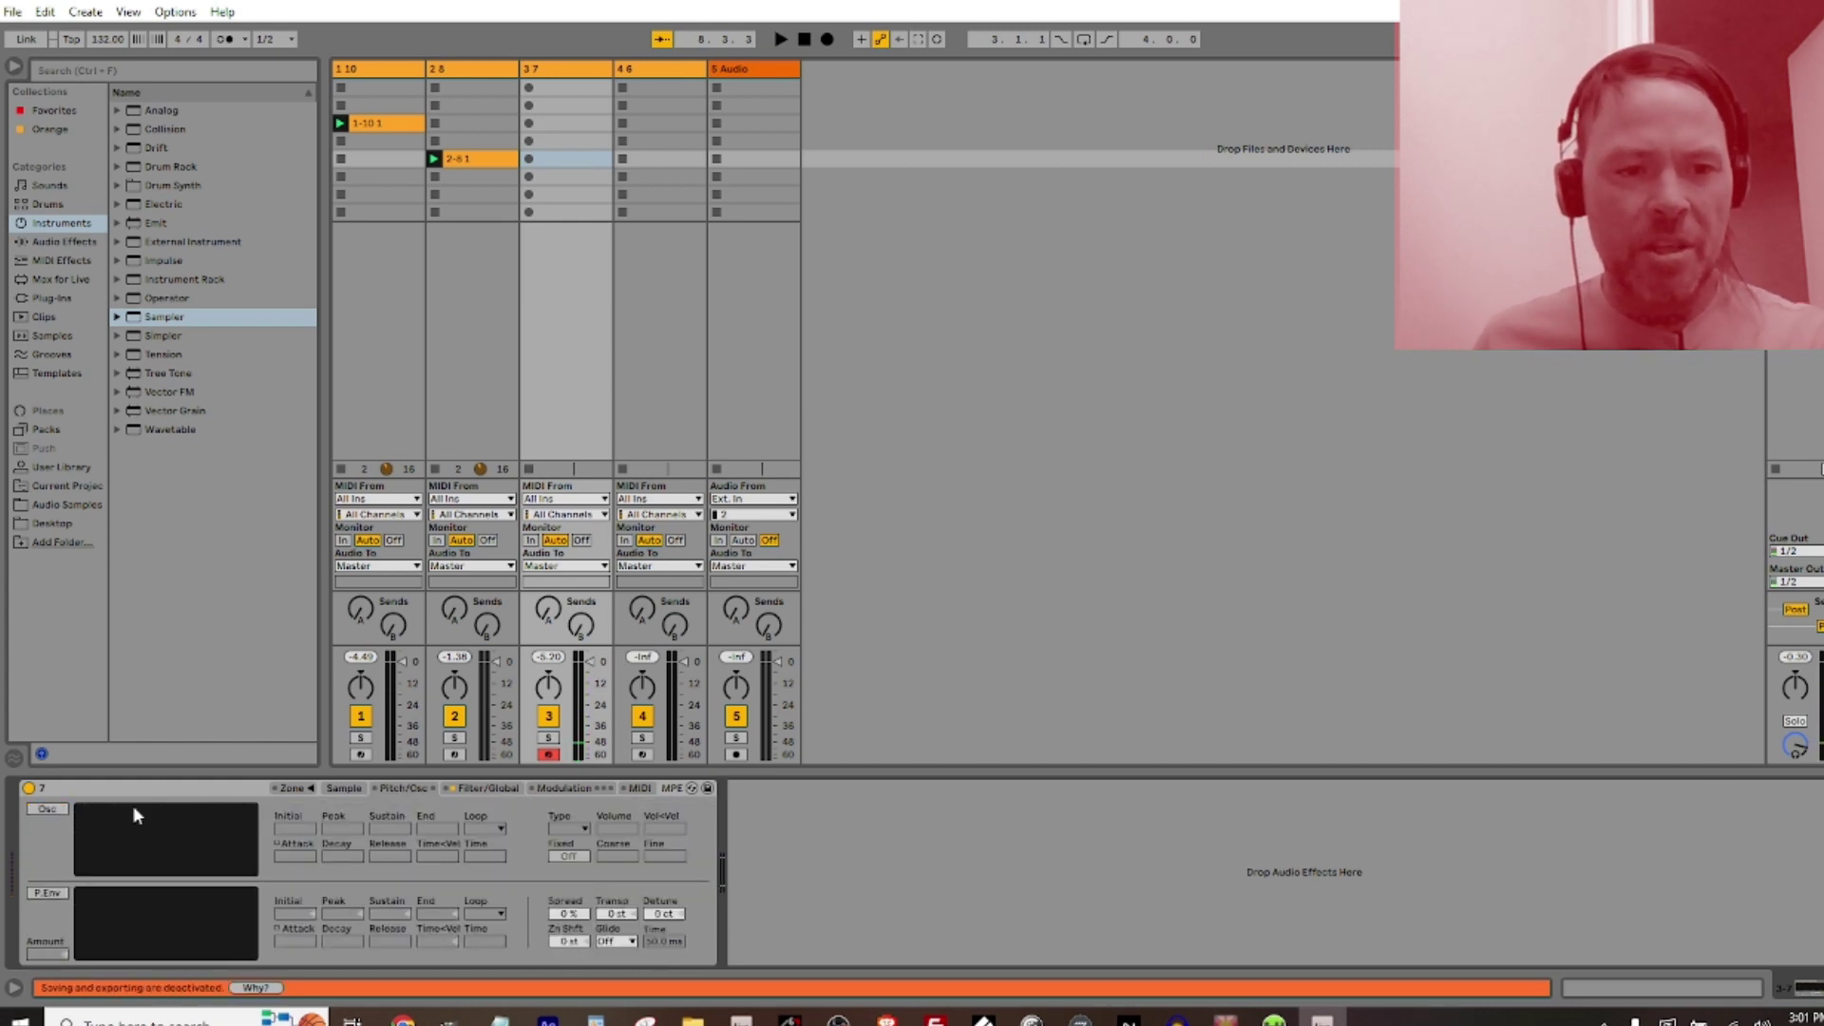
pyautogui.click(49, 807)
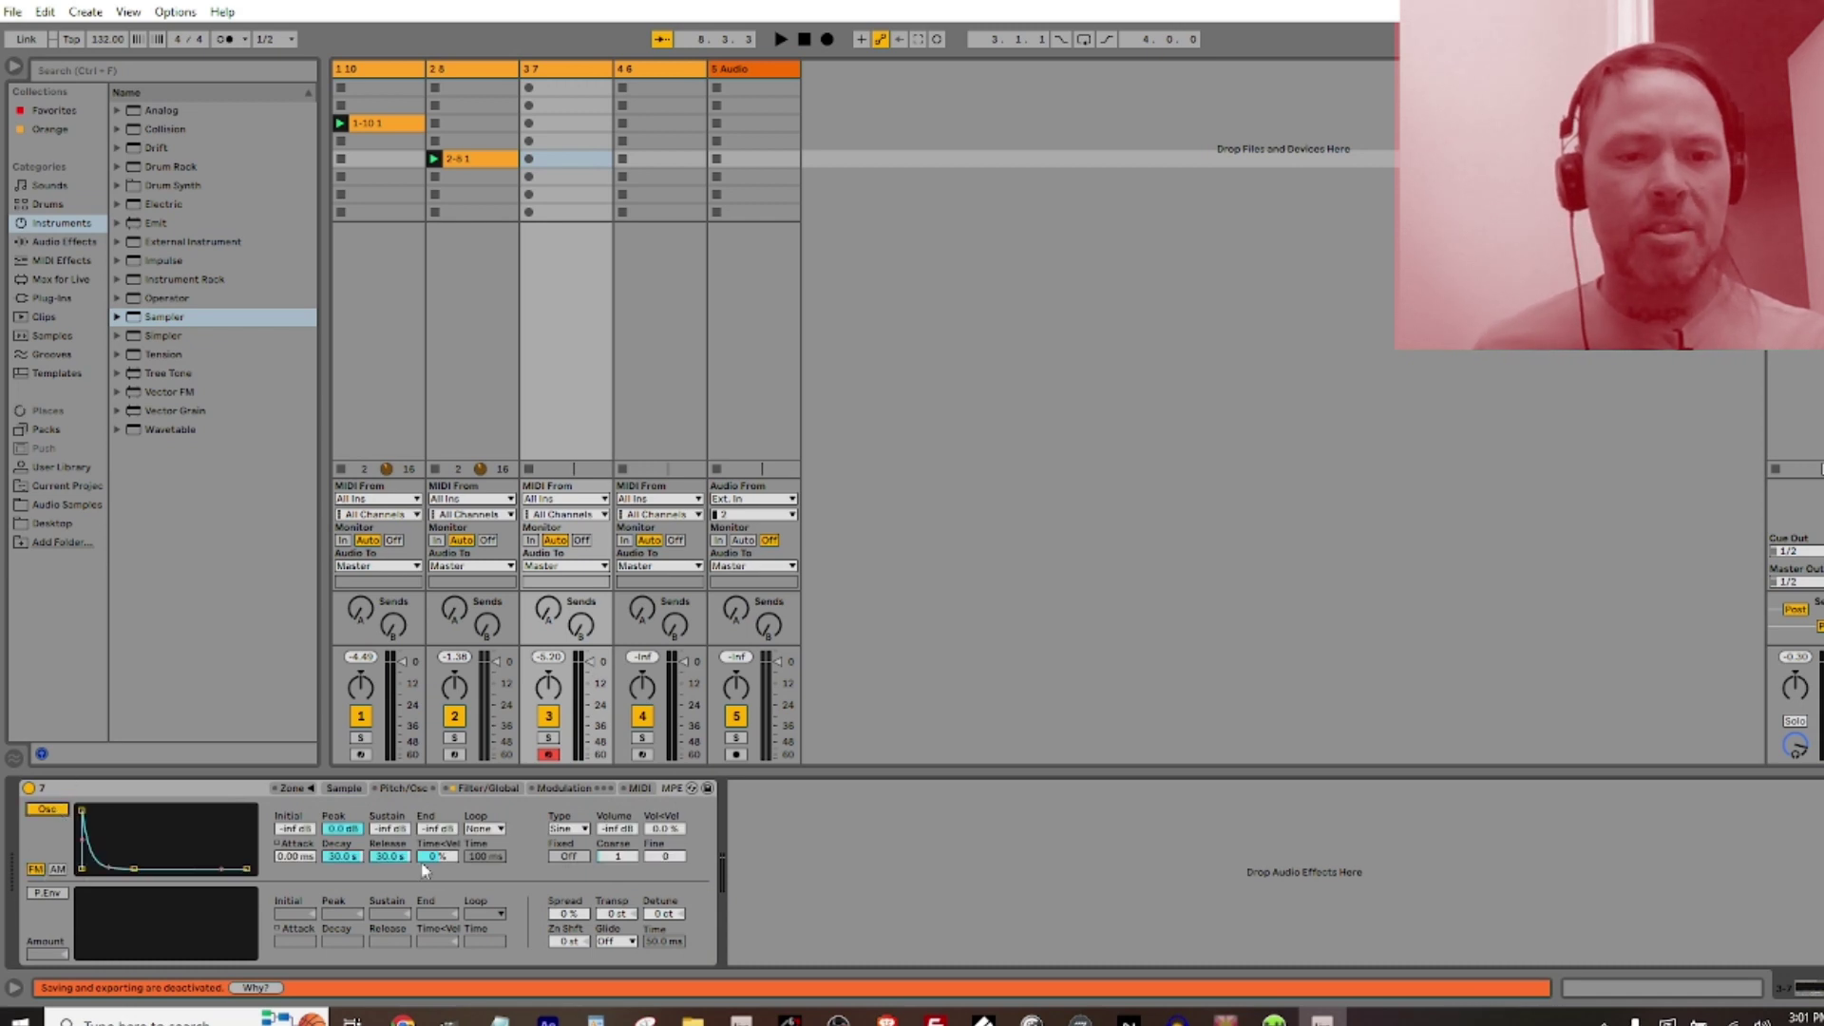
pyautogui.click(582, 830)
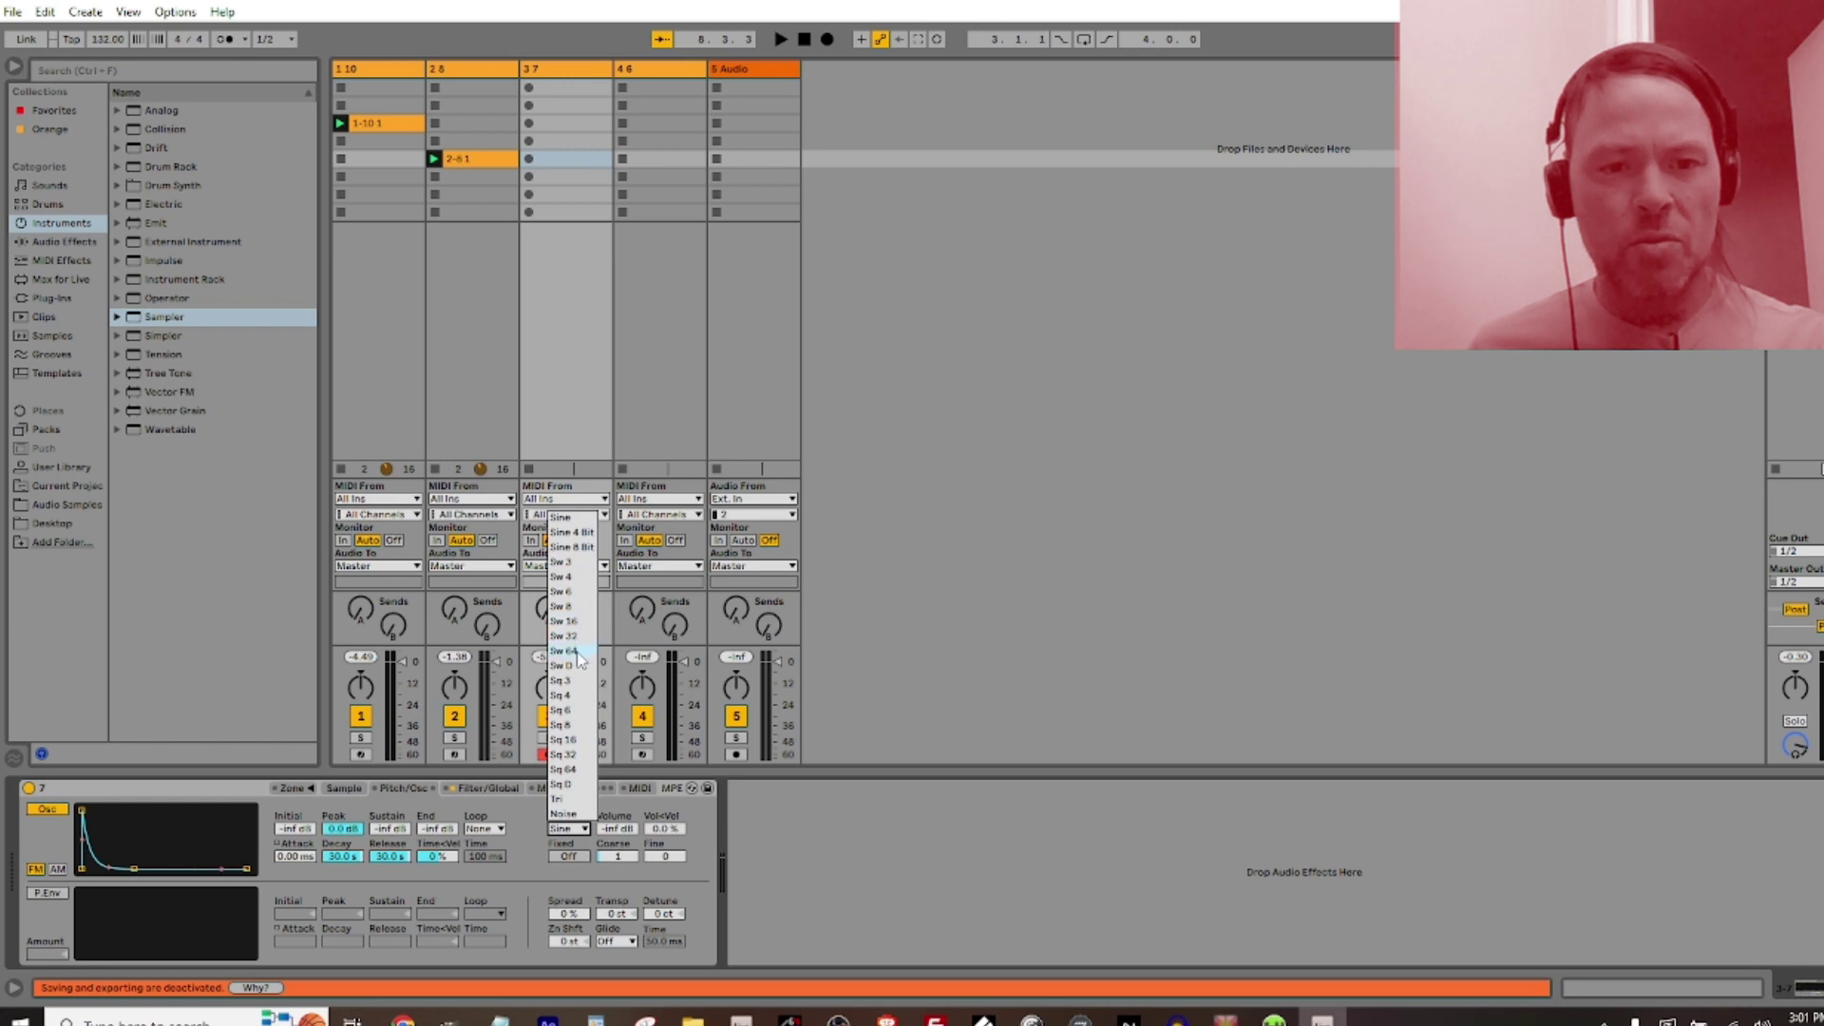
pyautogui.click(581, 712)
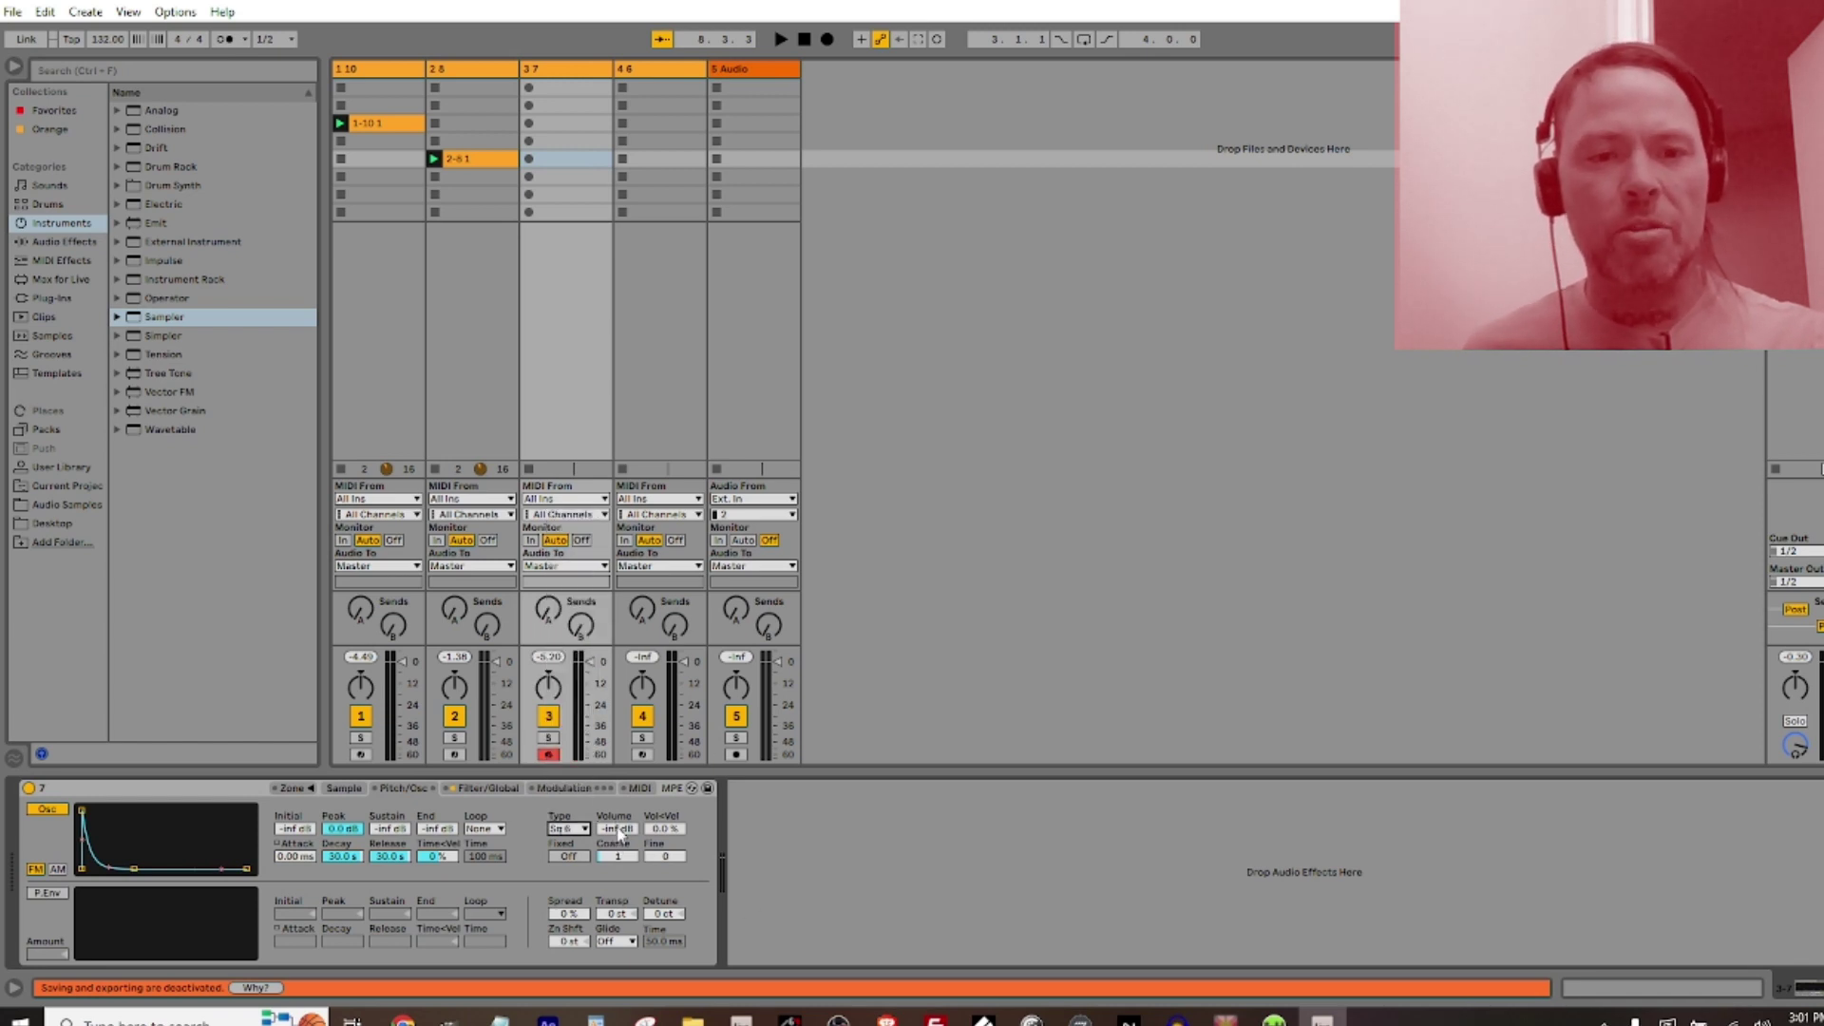
pyautogui.moveTo(618, 829); pyautogui.dragTo(619, 819)
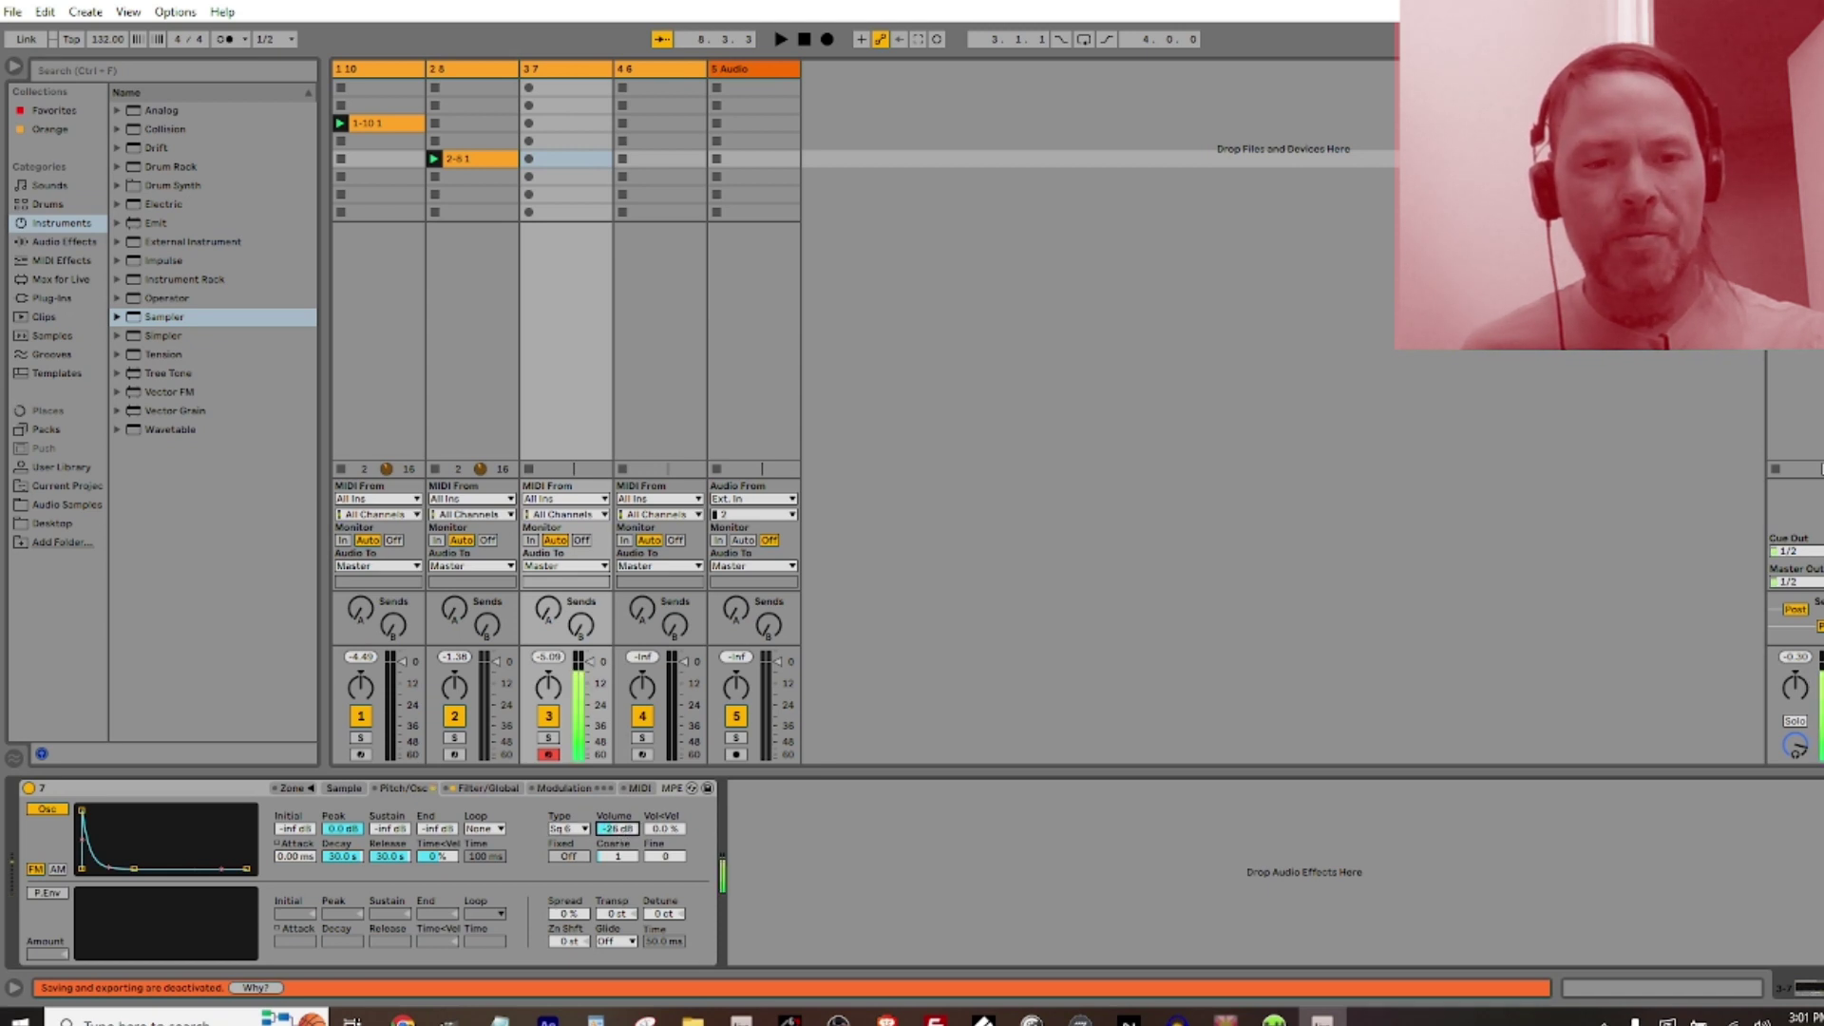
# Lengthen the amp envelope release to 2.10 s, turn track 3 down, and save the set
pyautogui.click(489, 788)
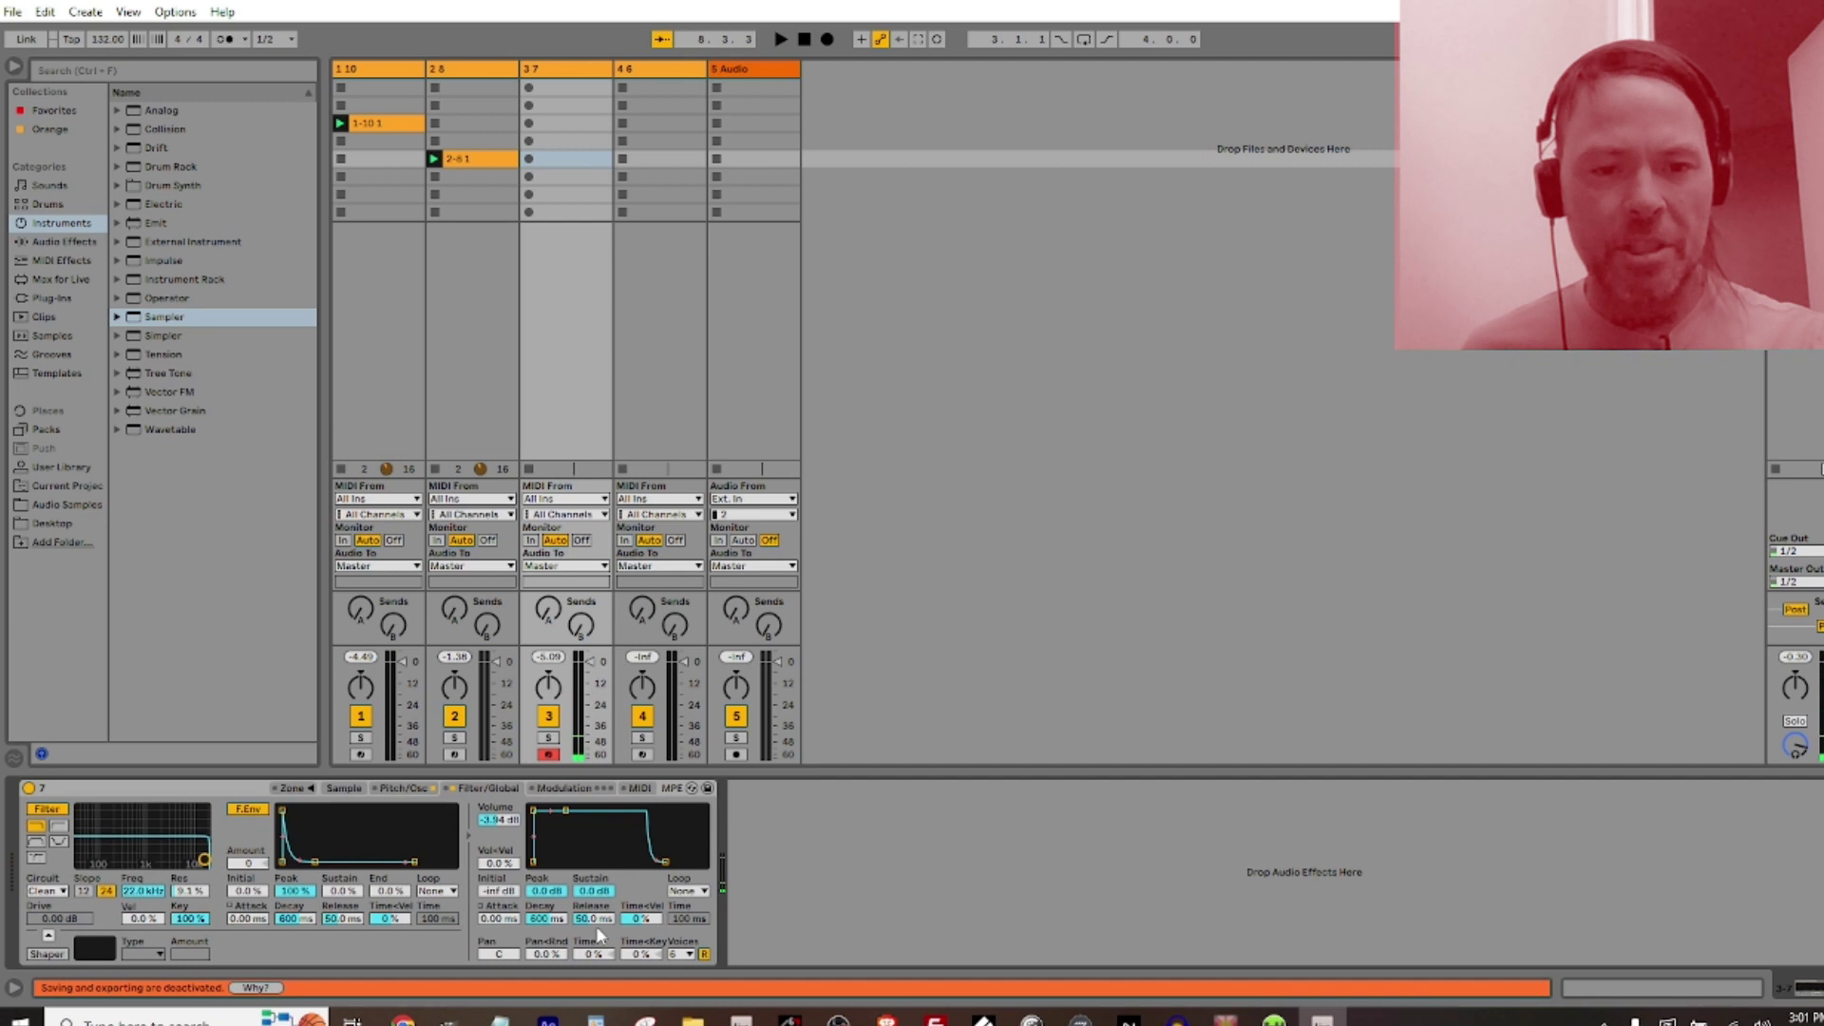
pyautogui.moveTo(594, 920); pyautogui.dragTo(594, 855)
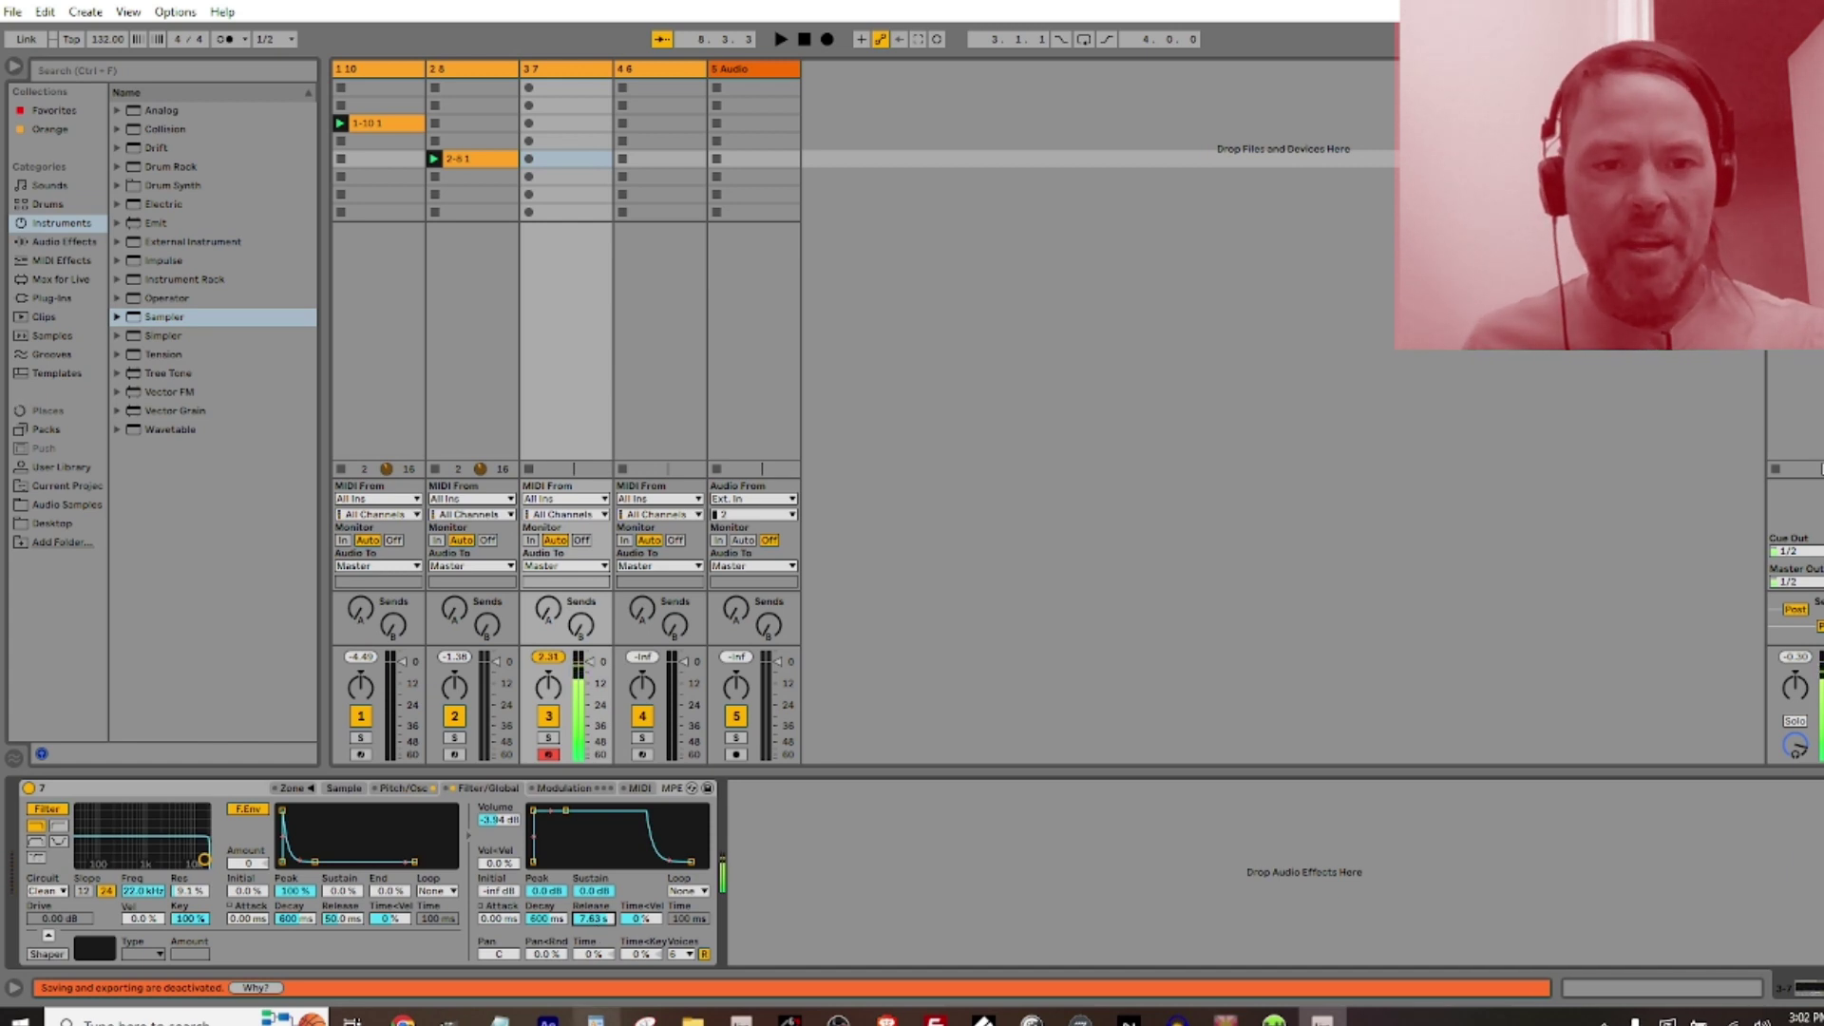
pyautogui.moveTo(590, 668); pyautogui.dragTo(589, 671)
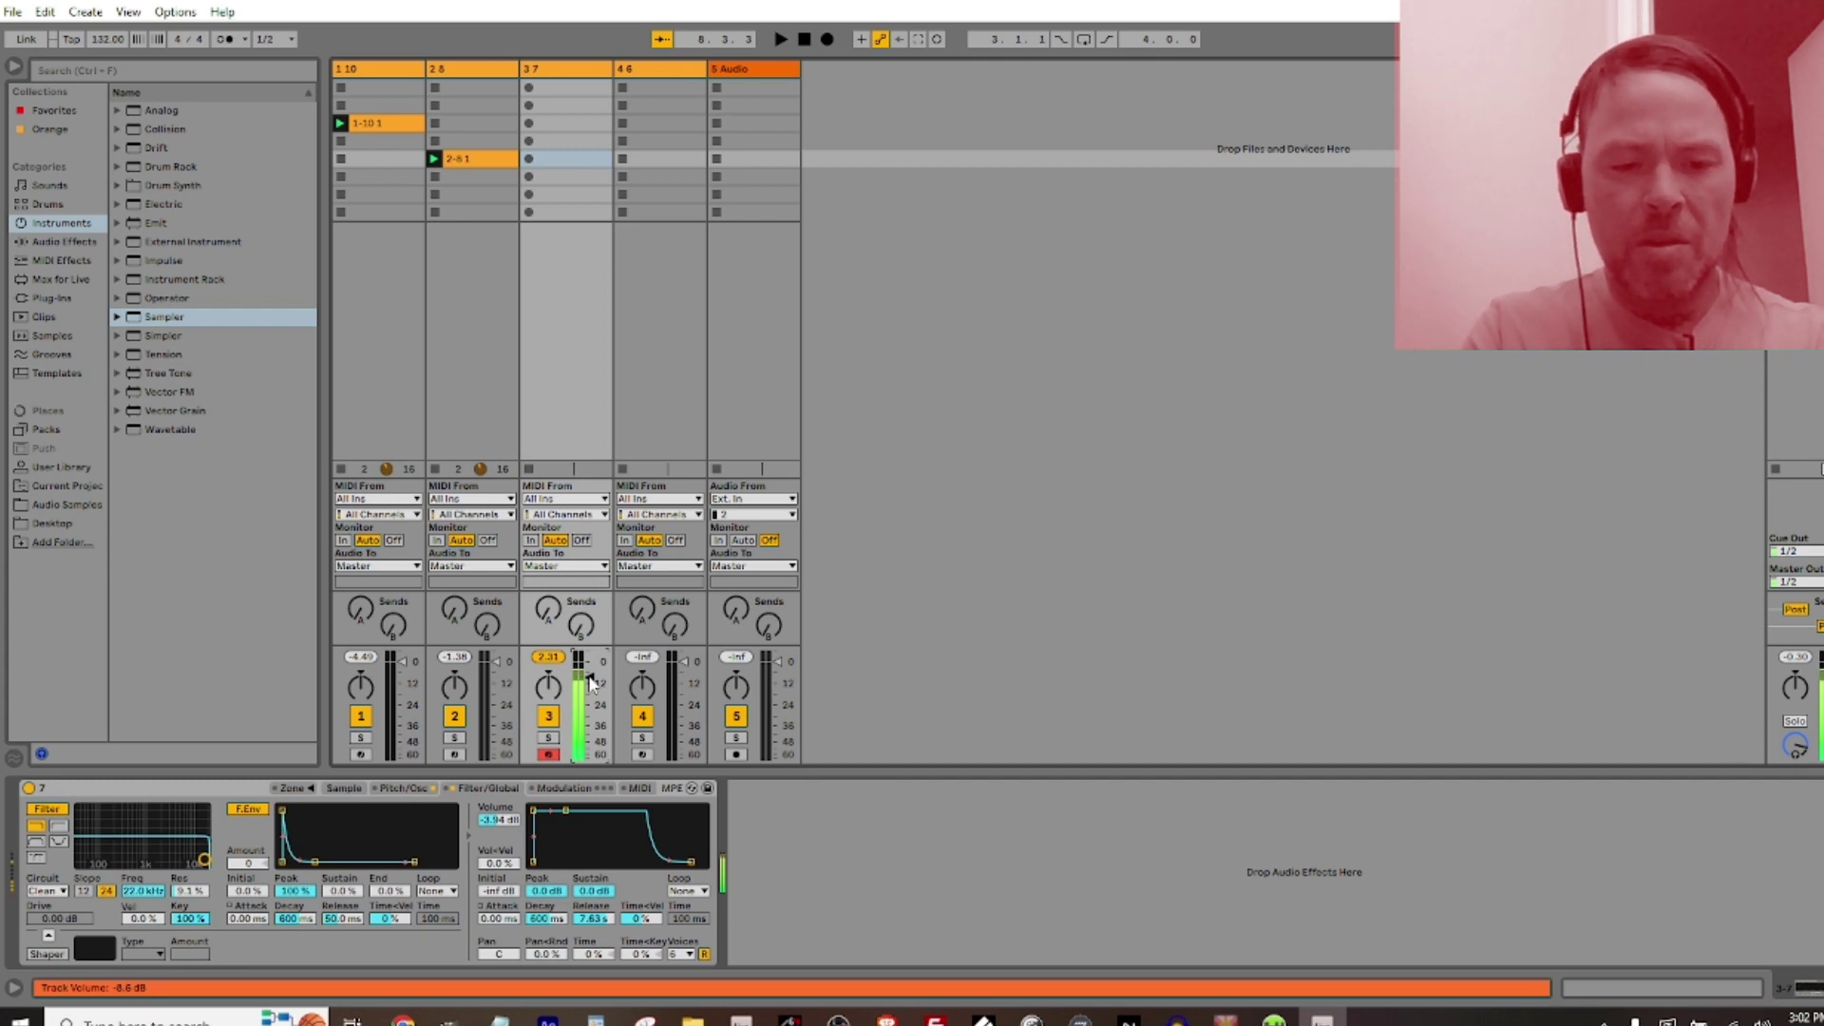
pyautogui.hotkey('ctrl', 's')
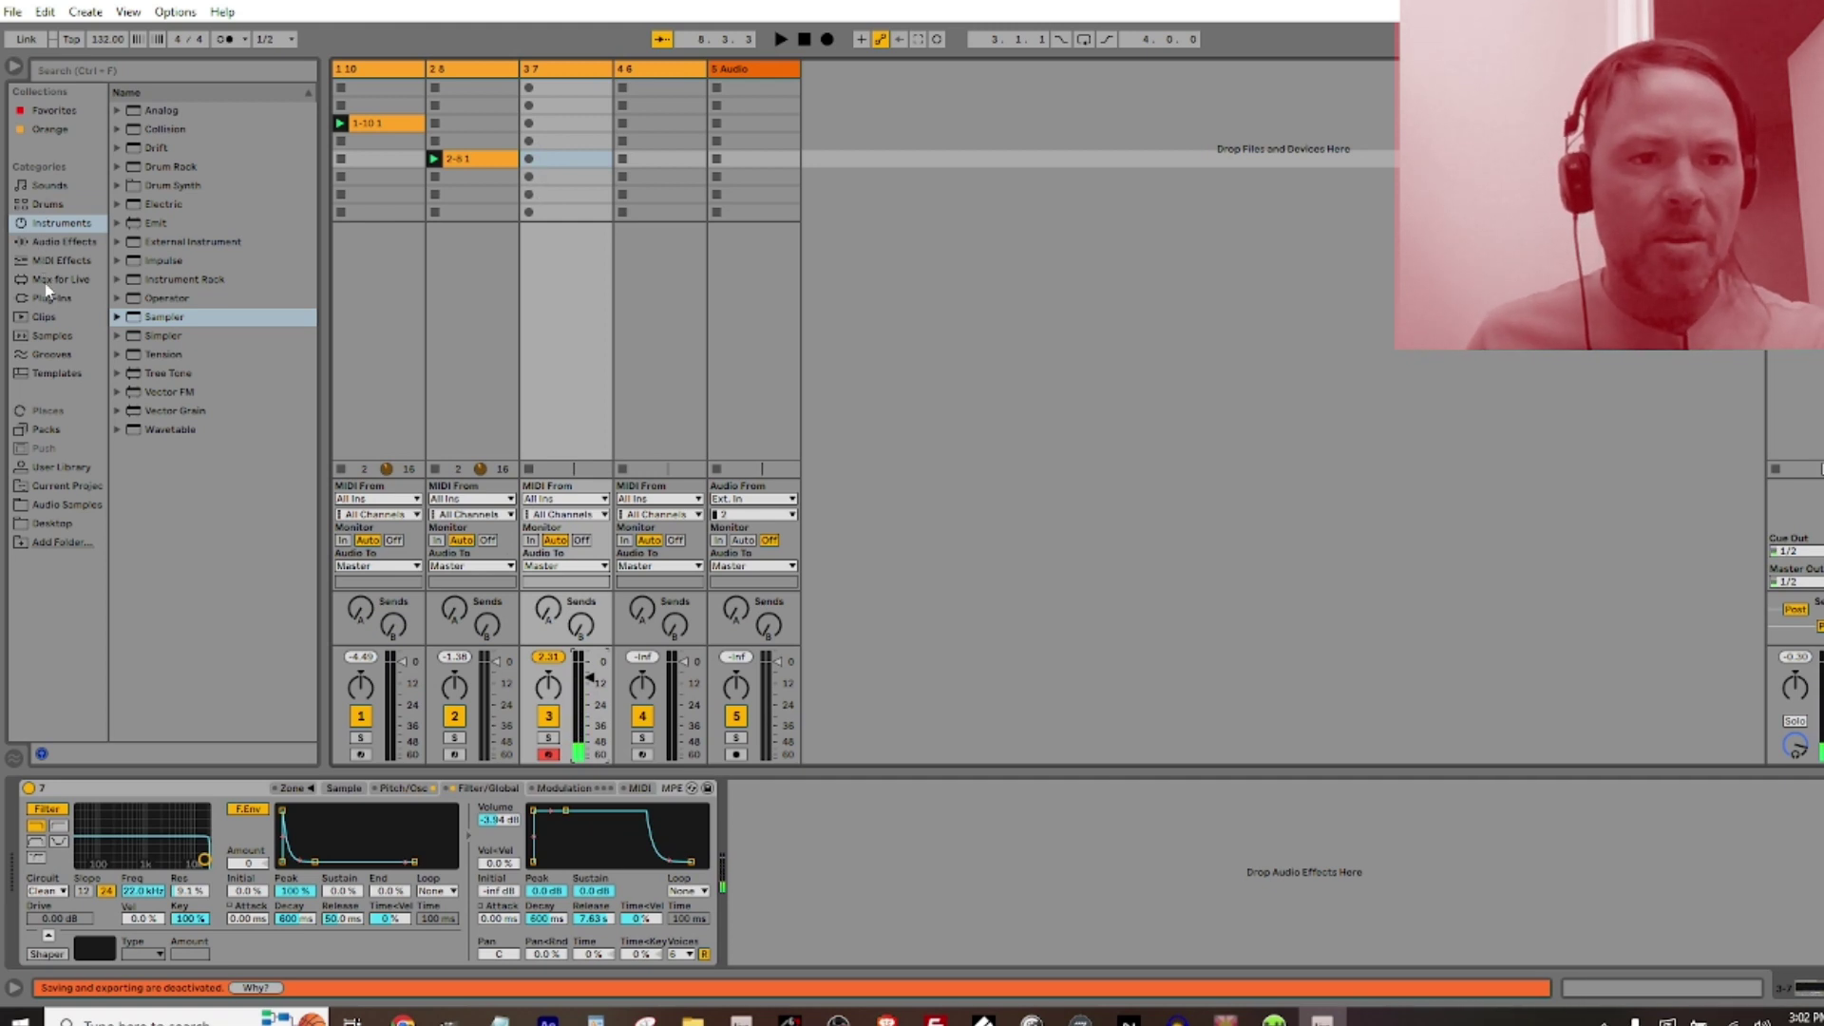
# Add an Arpeggiator ahead of track 3's Sampler and adjust its Steps
pyautogui.click(57, 262)
pyautogui.moveTo(137, 117); pyautogui.dragTo(29, 823)
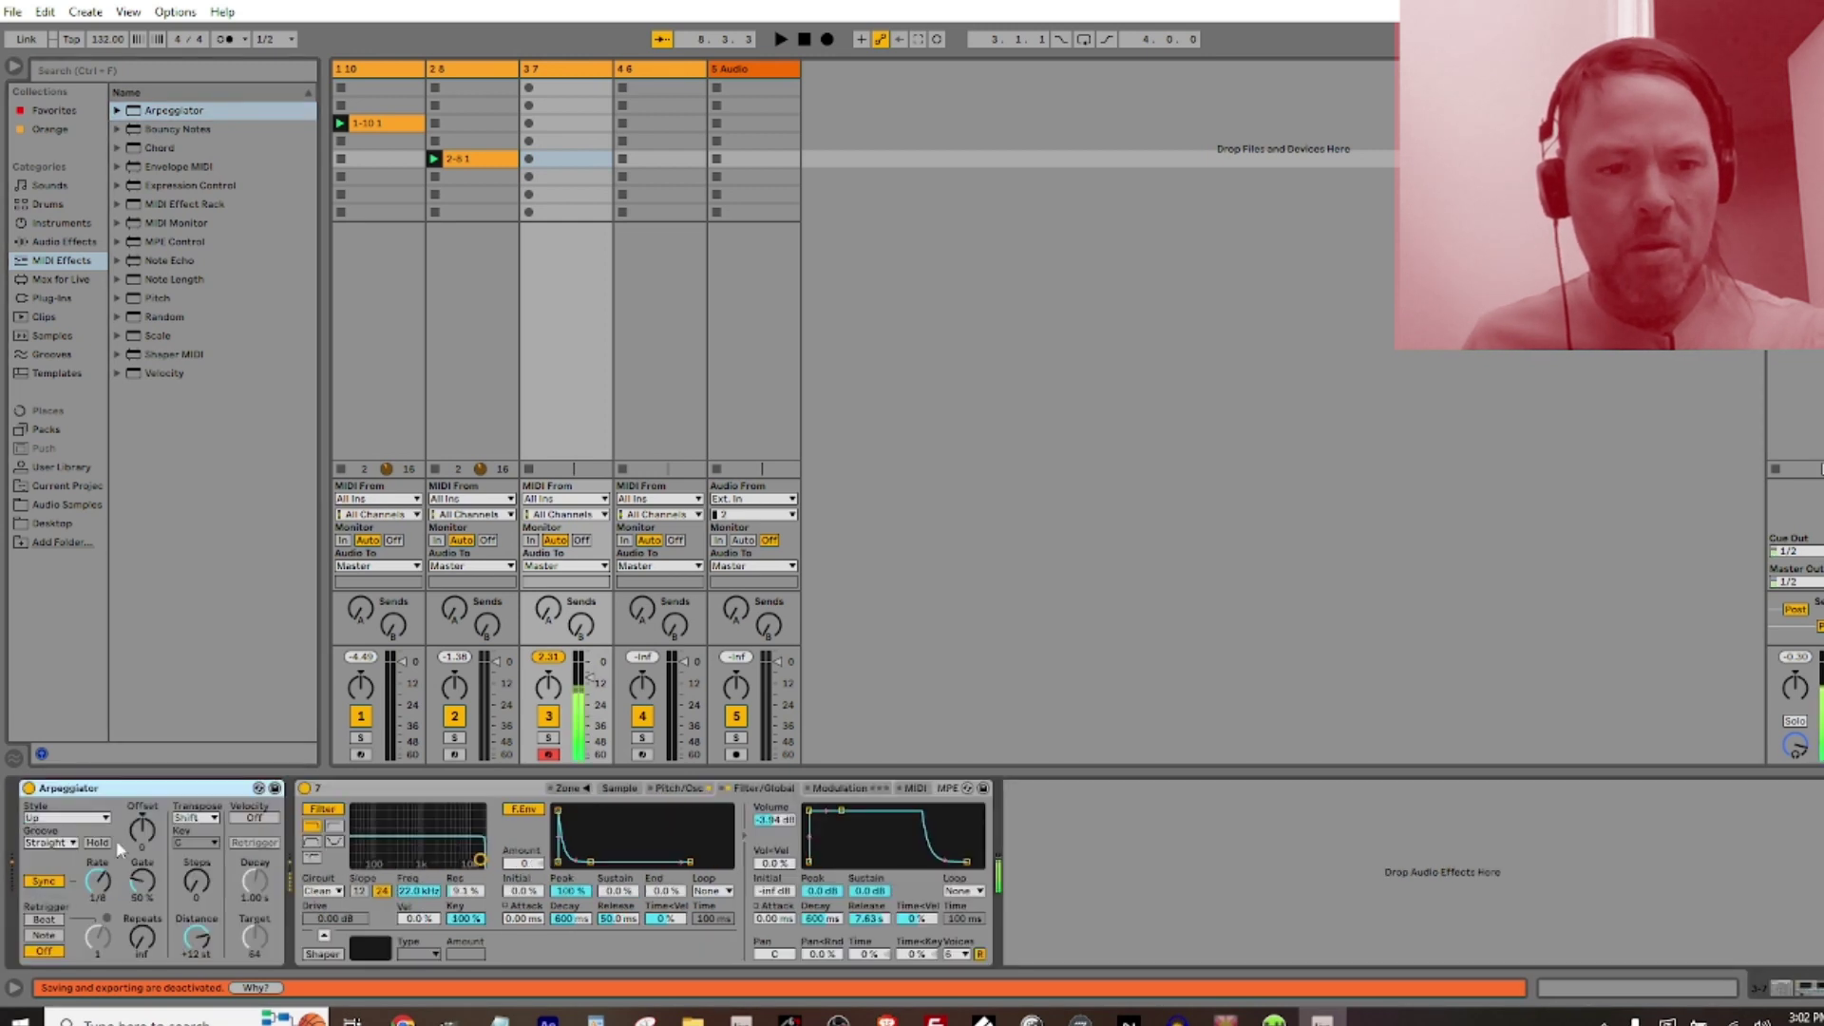
pyautogui.moveTo(196, 886); pyautogui.dragTo(193, 884)
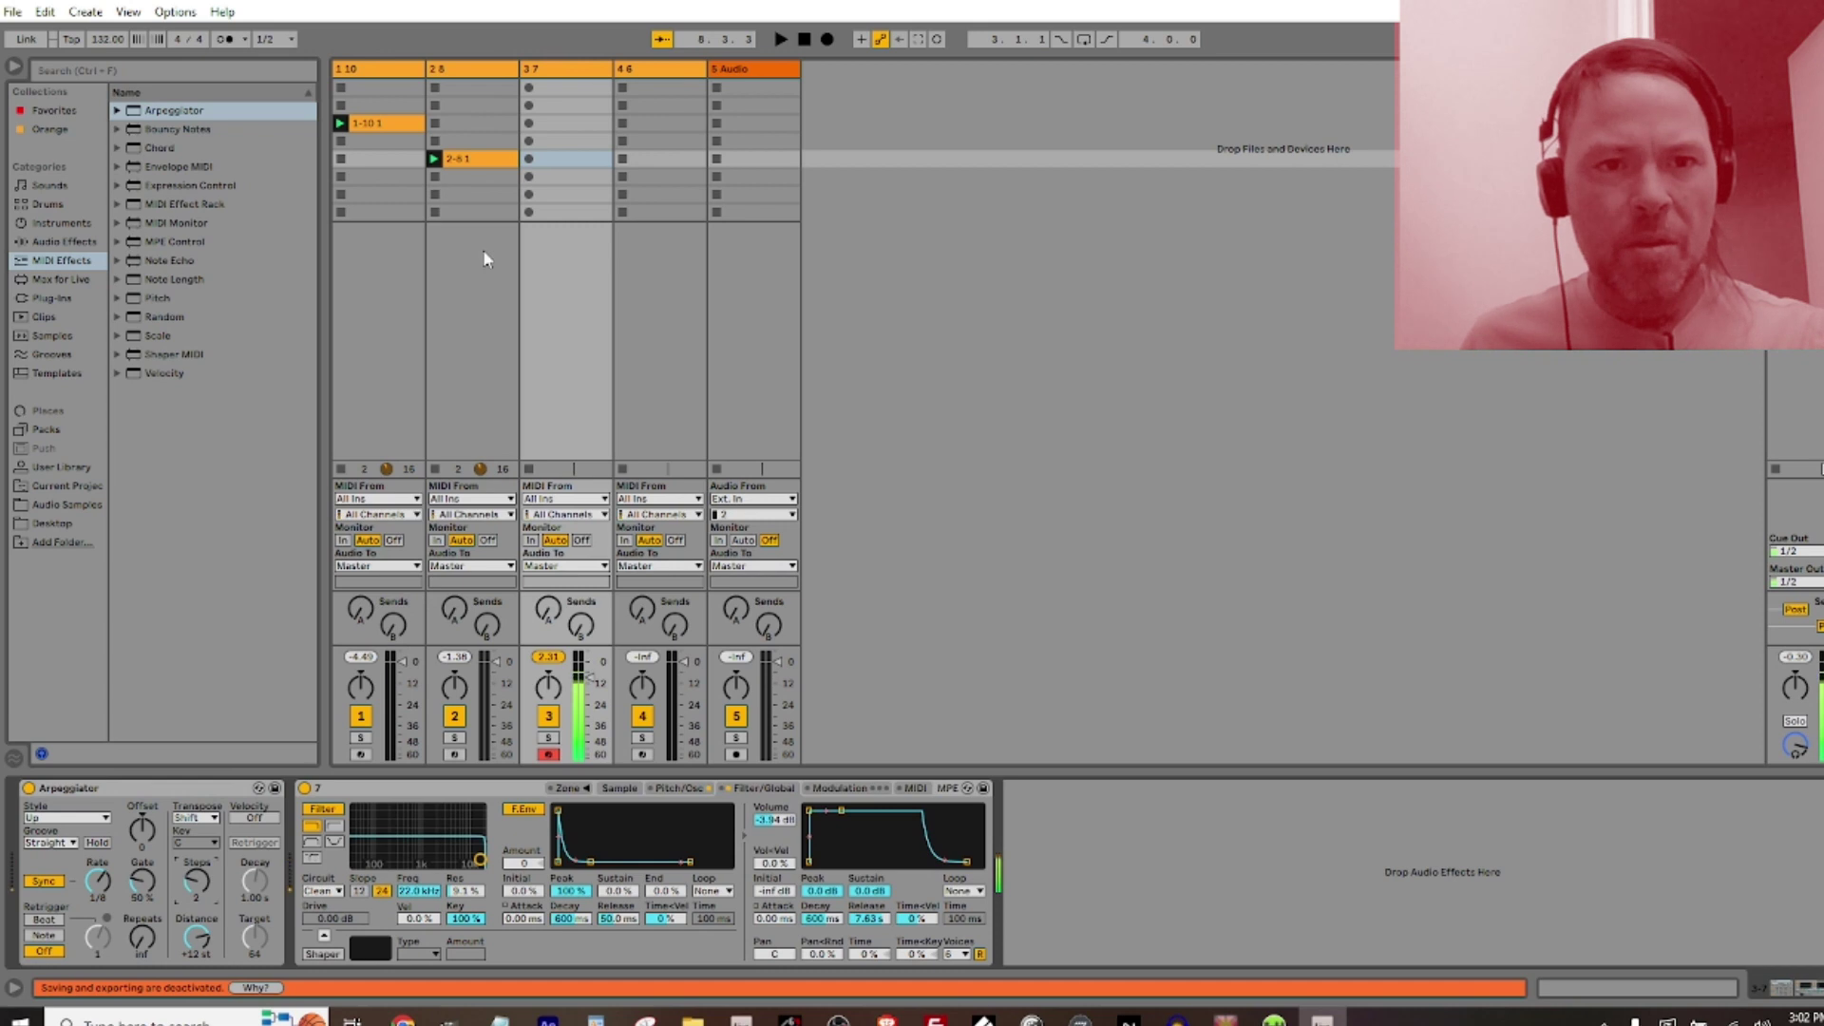
# Record the looping 3-7 1 clip on track 3, then disarm the track
pyautogui.click(528, 178)
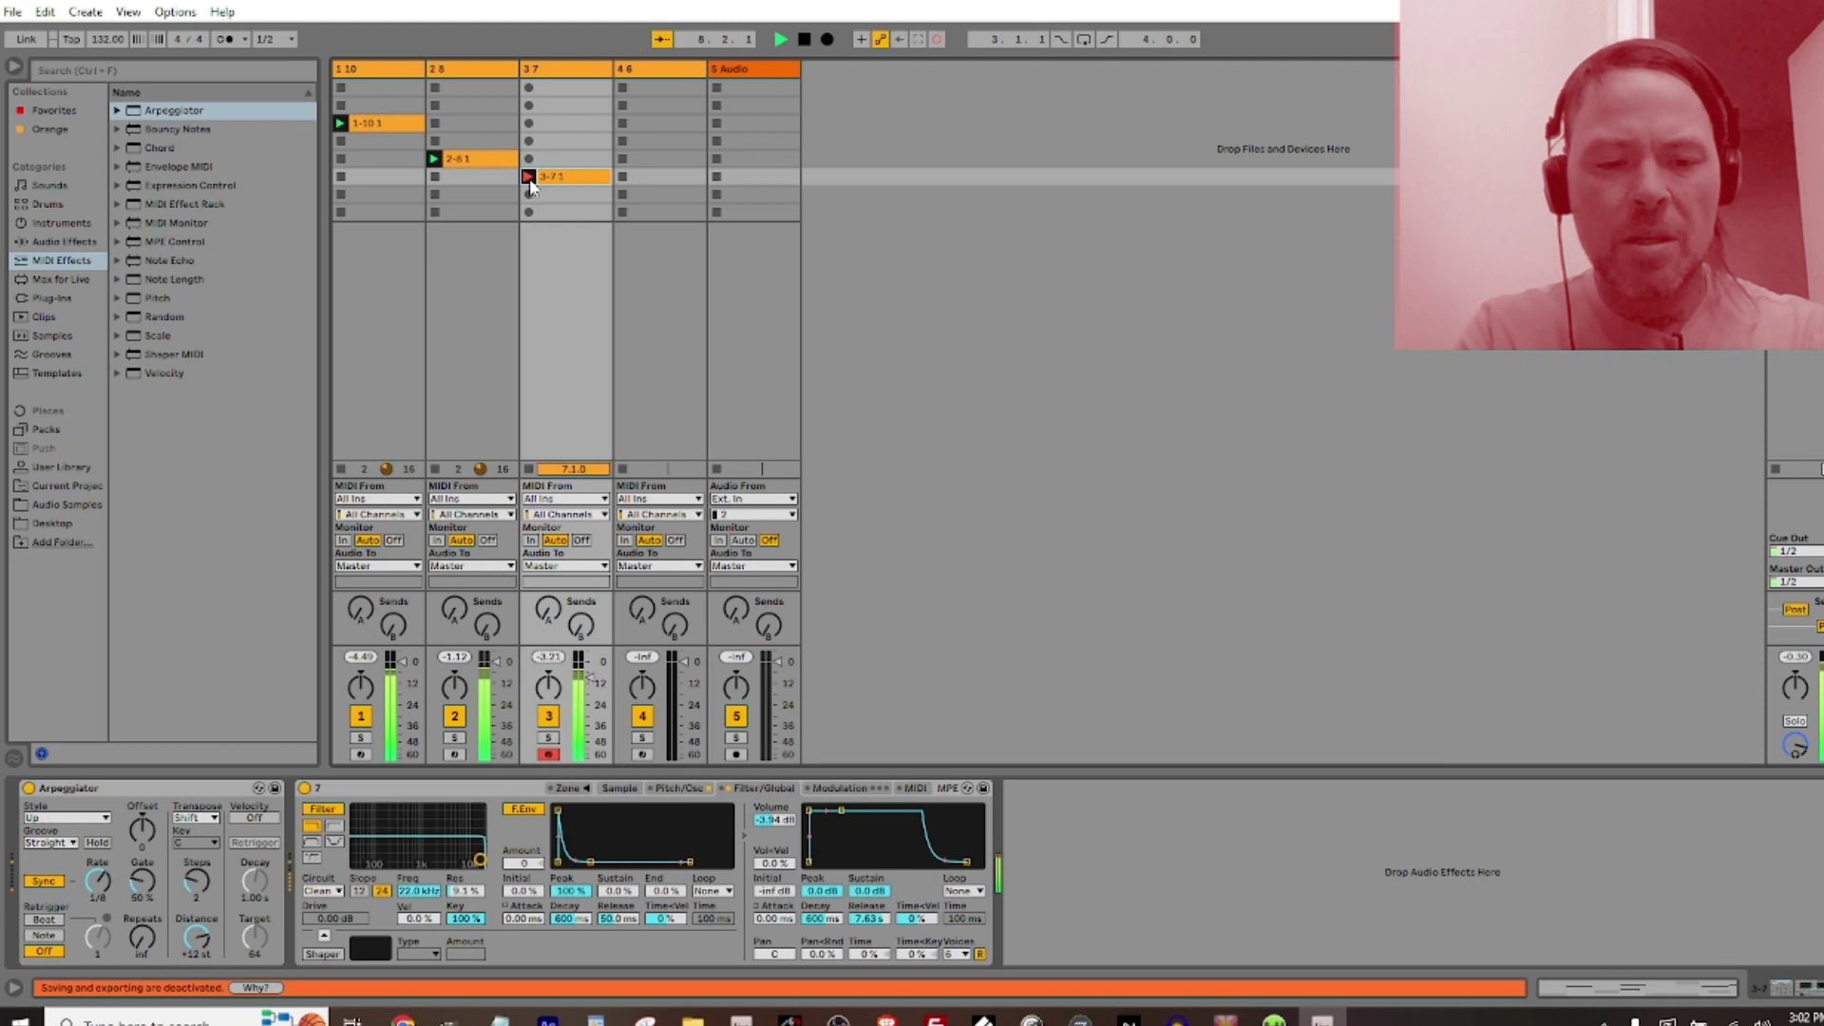
pyautogui.click(529, 177)
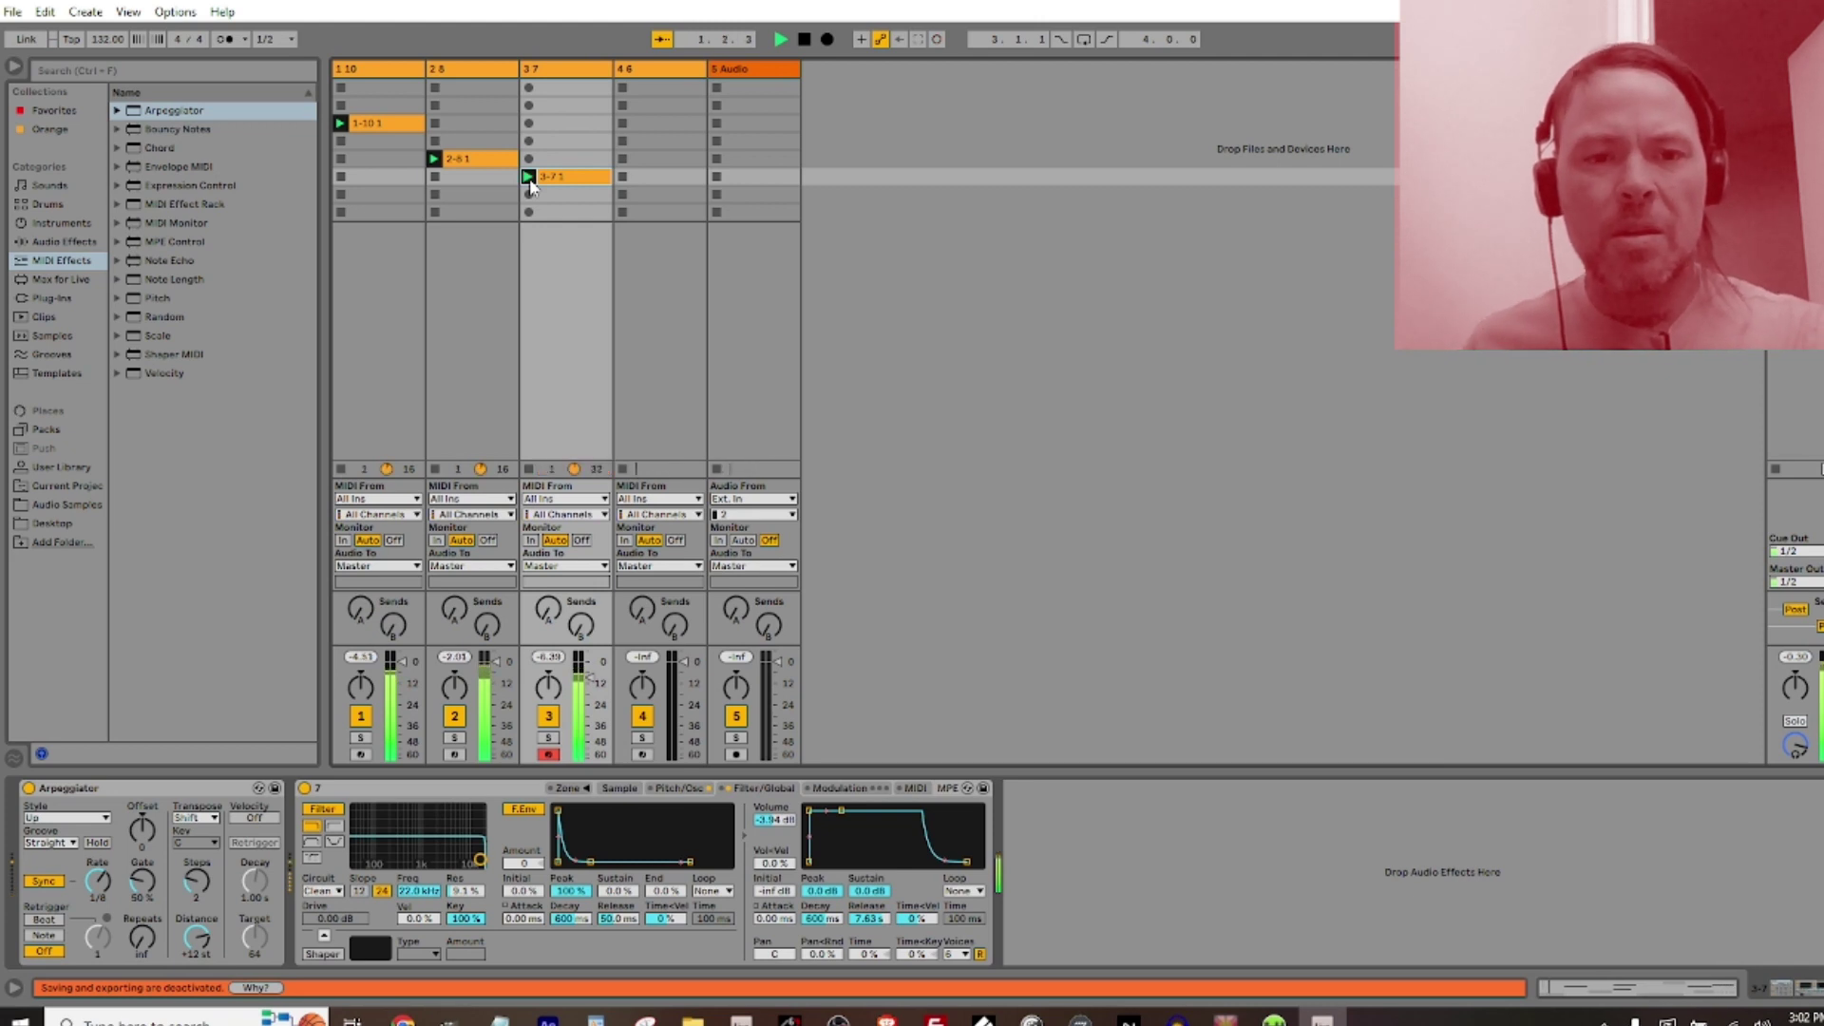
pyautogui.click(548, 754)
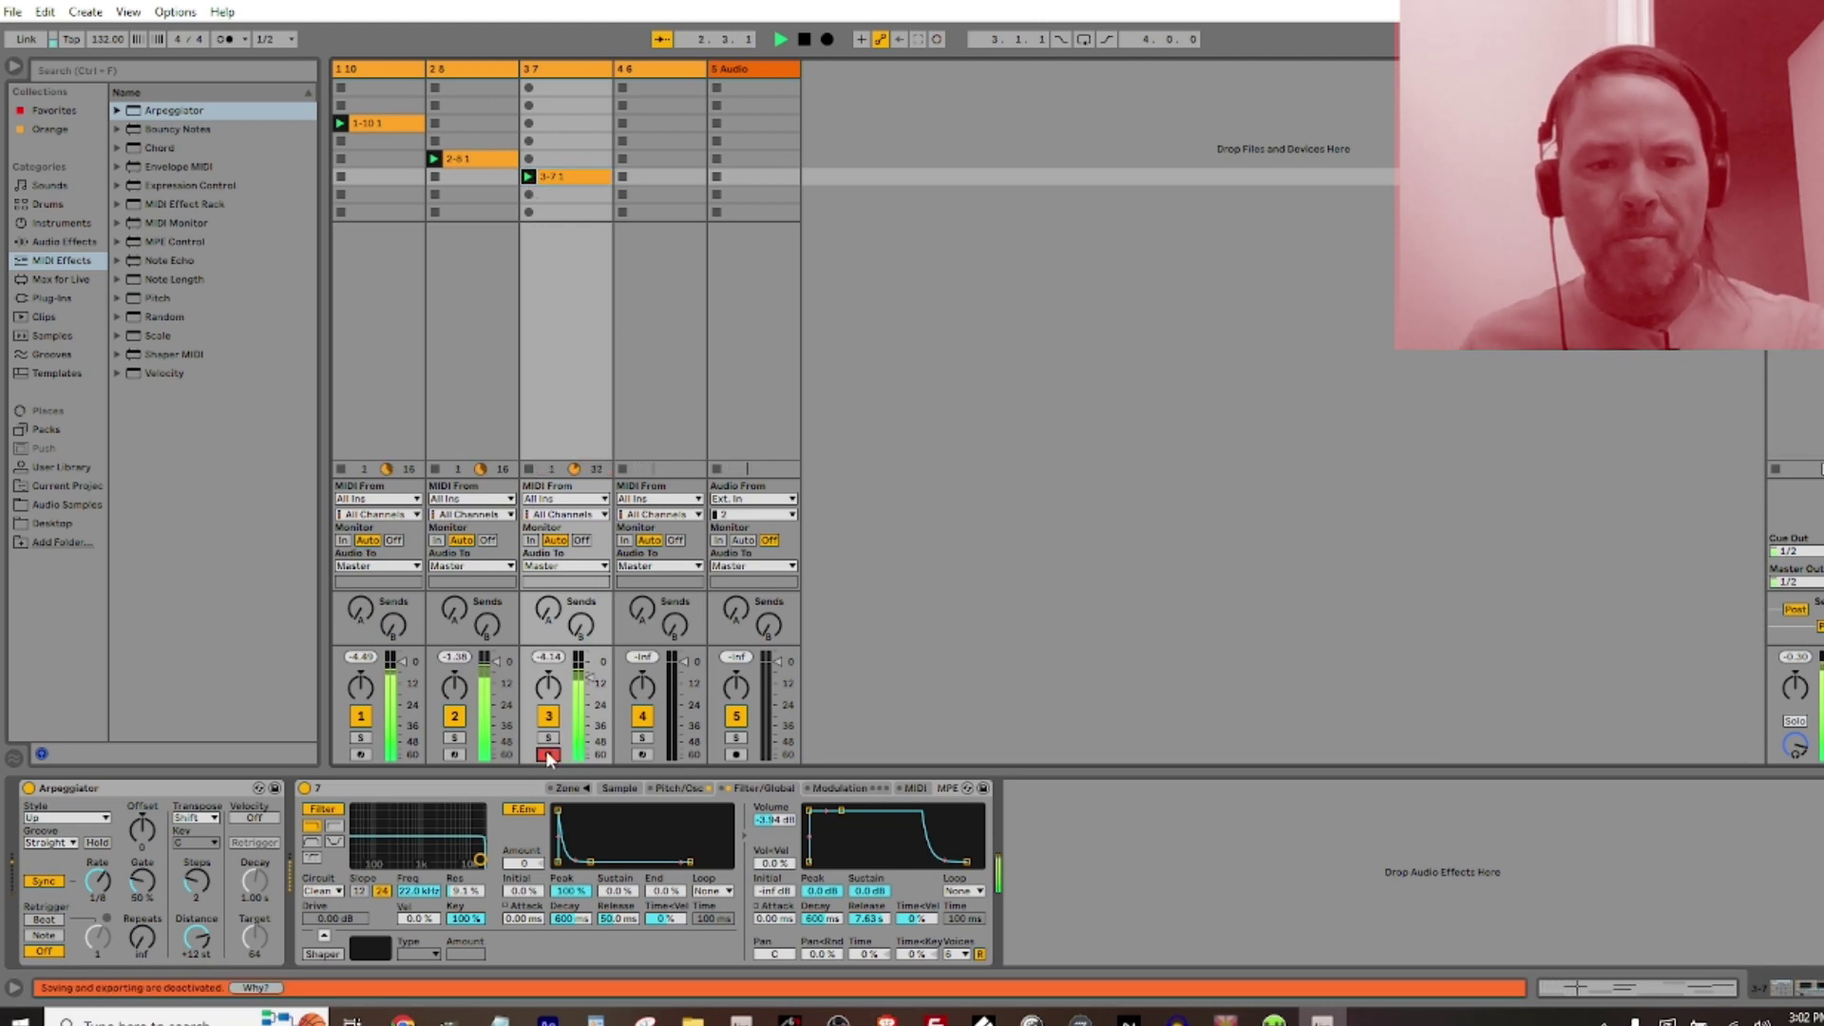
# Drag Break (25) from the MetaForming Pack Breaks folder onto track 5 and launch it
pyautogui.moveTo(692, 1019)
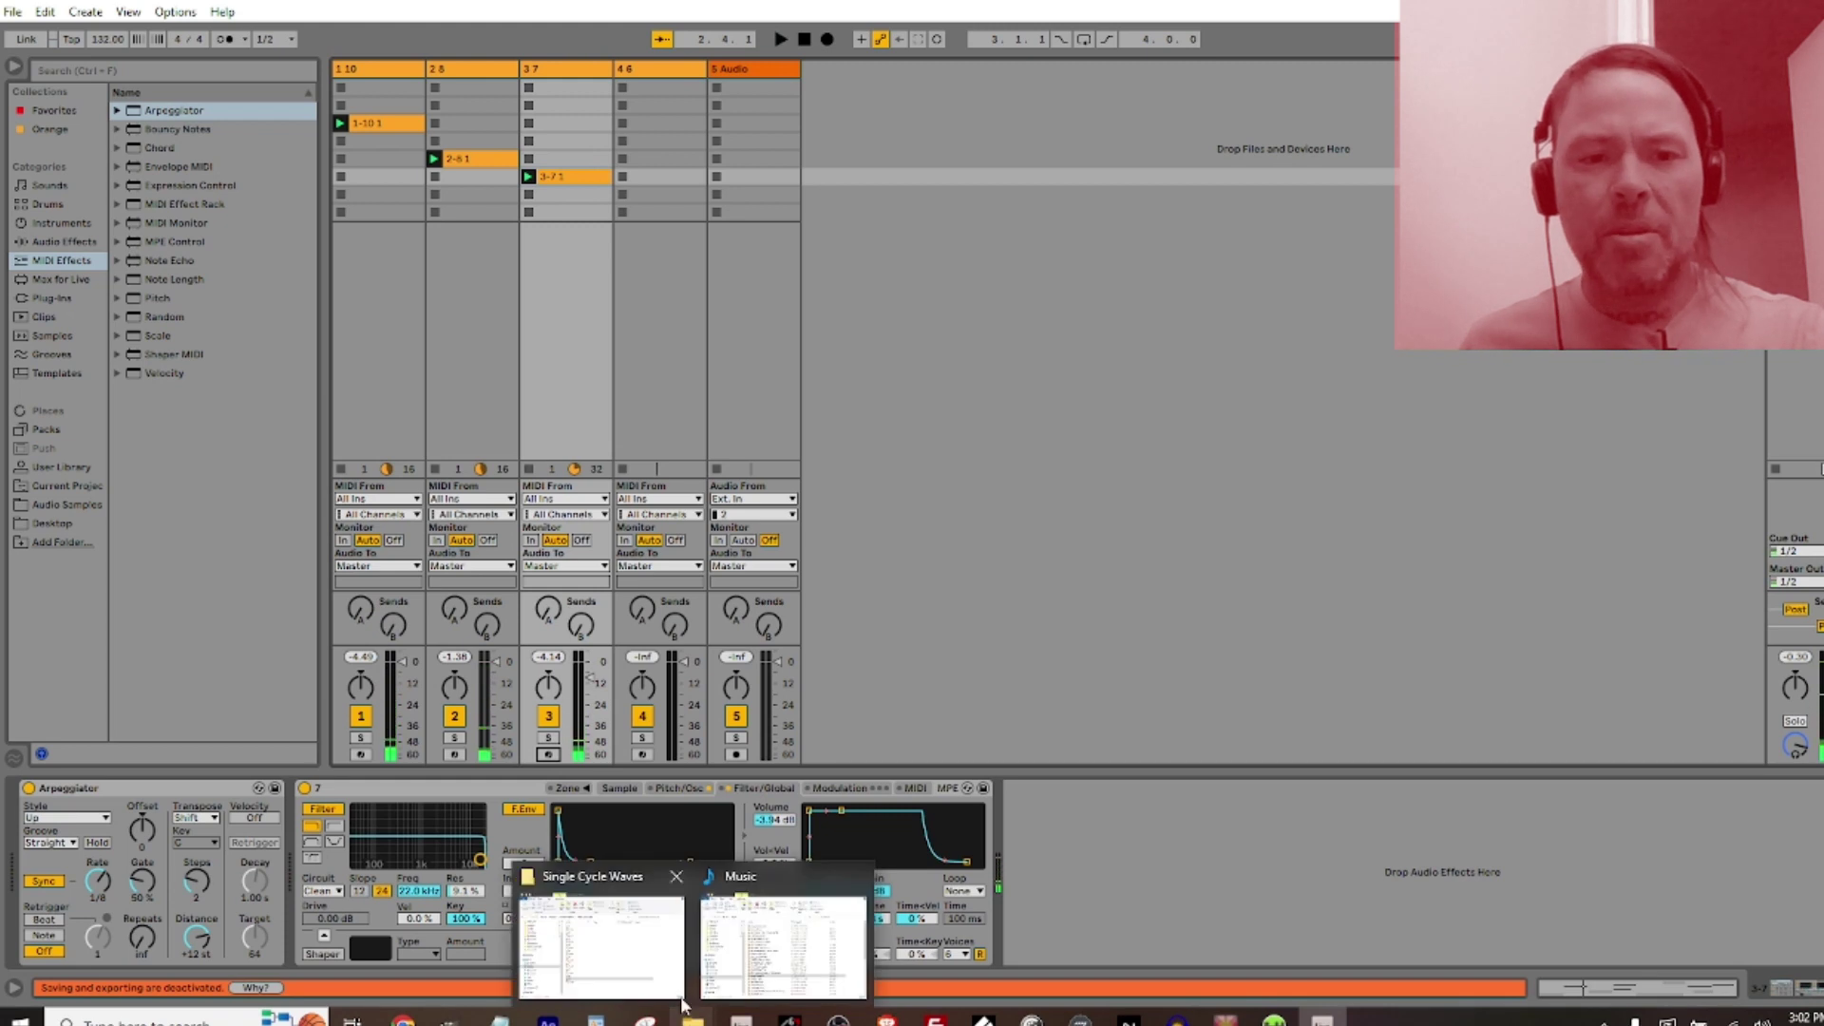
pyautogui.click(626, 940)
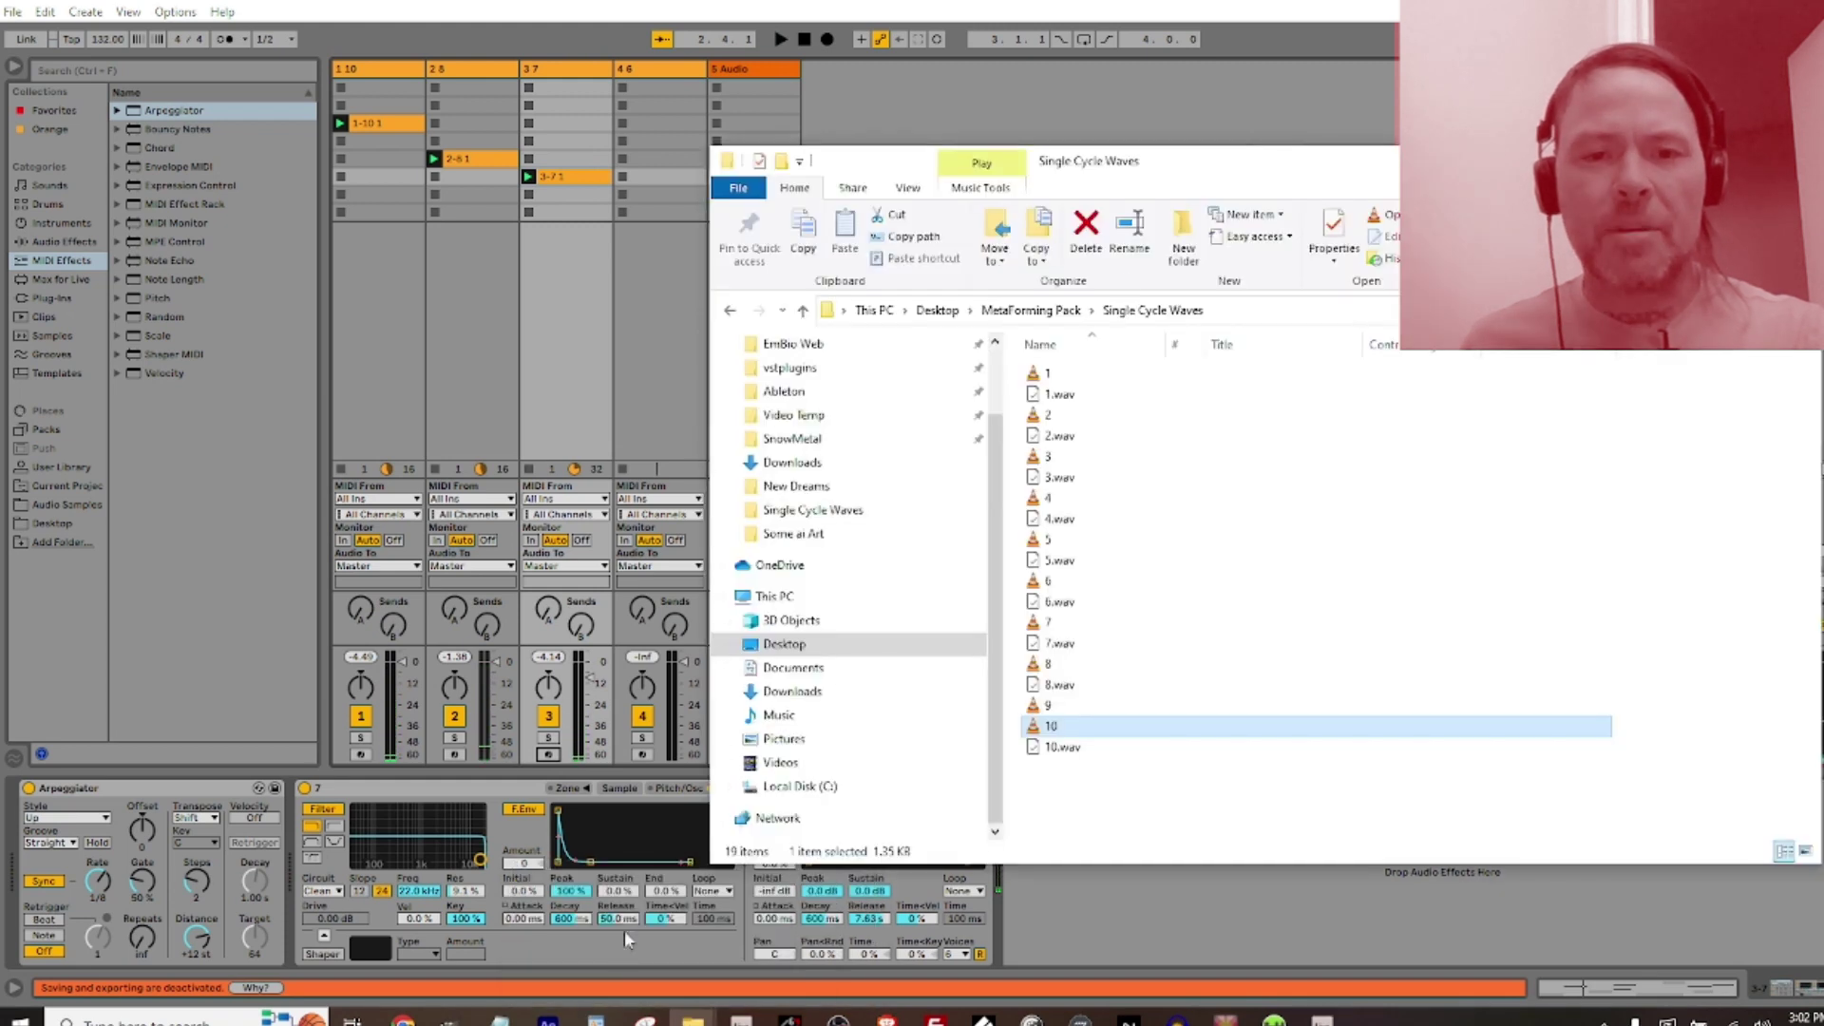
pyautogui.click(1031, 310)
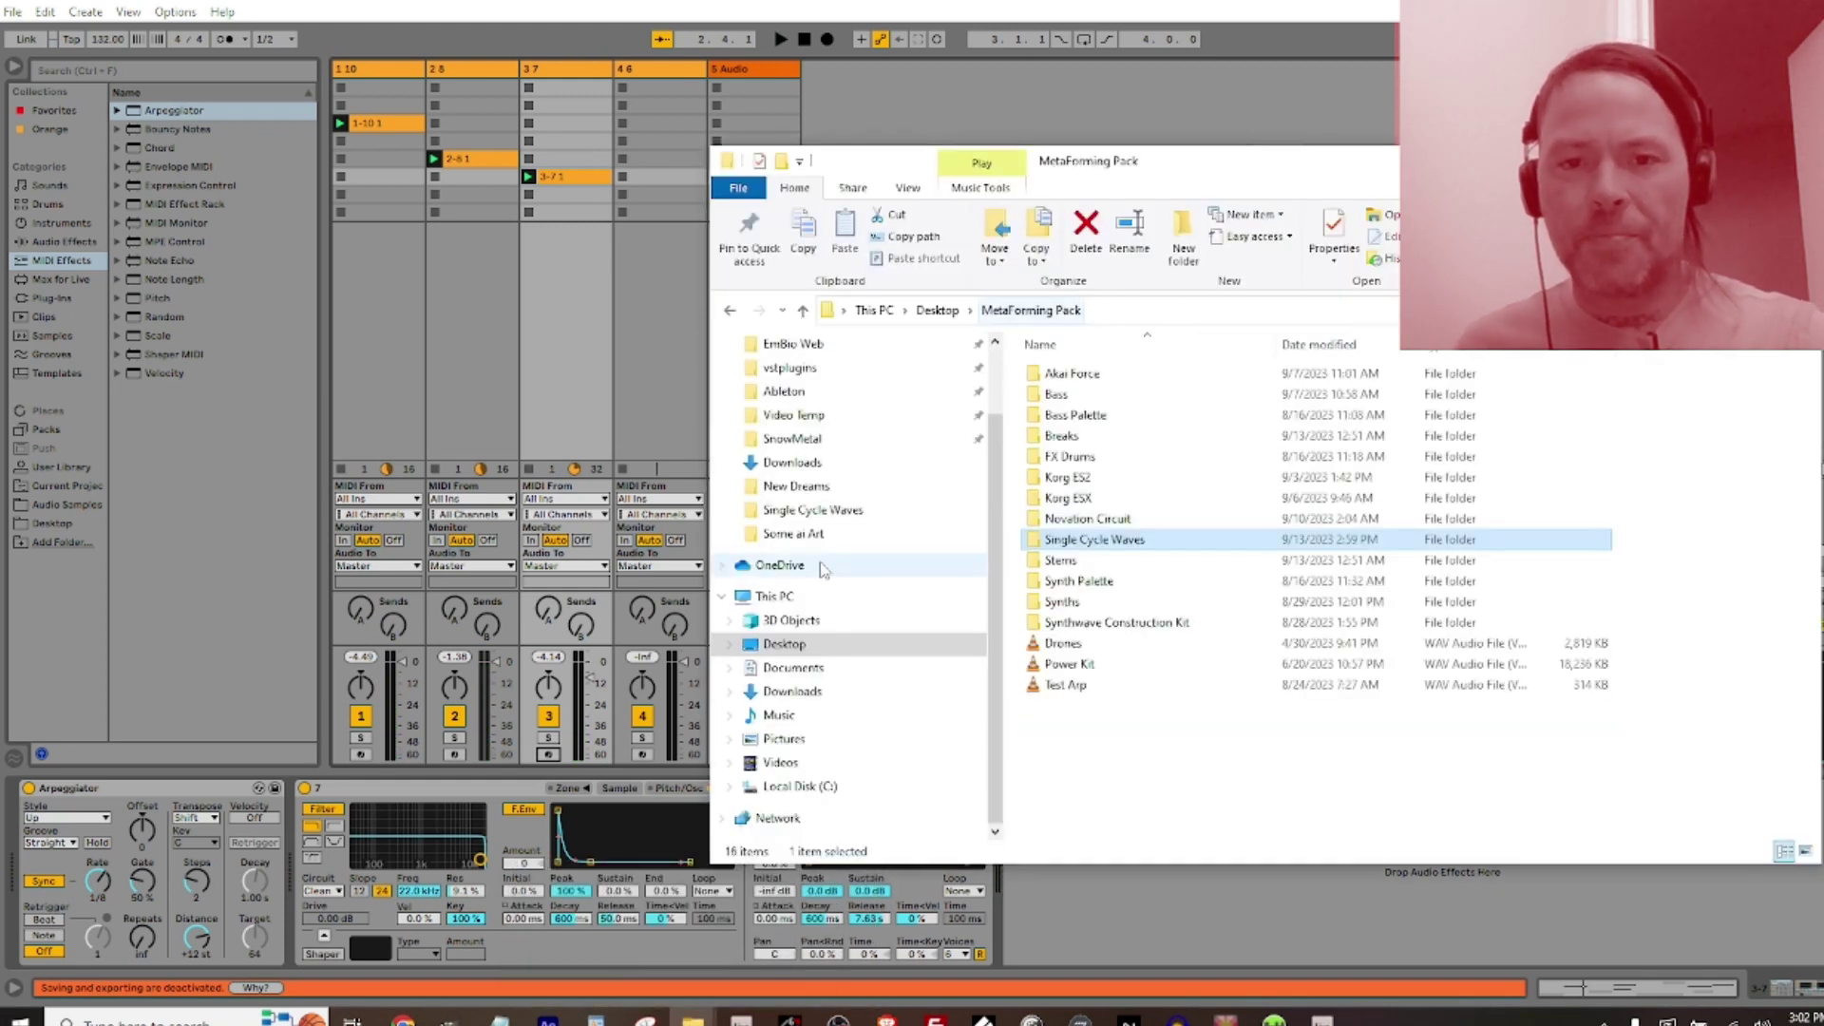
pyautogui.doubleClick(1064, 437)
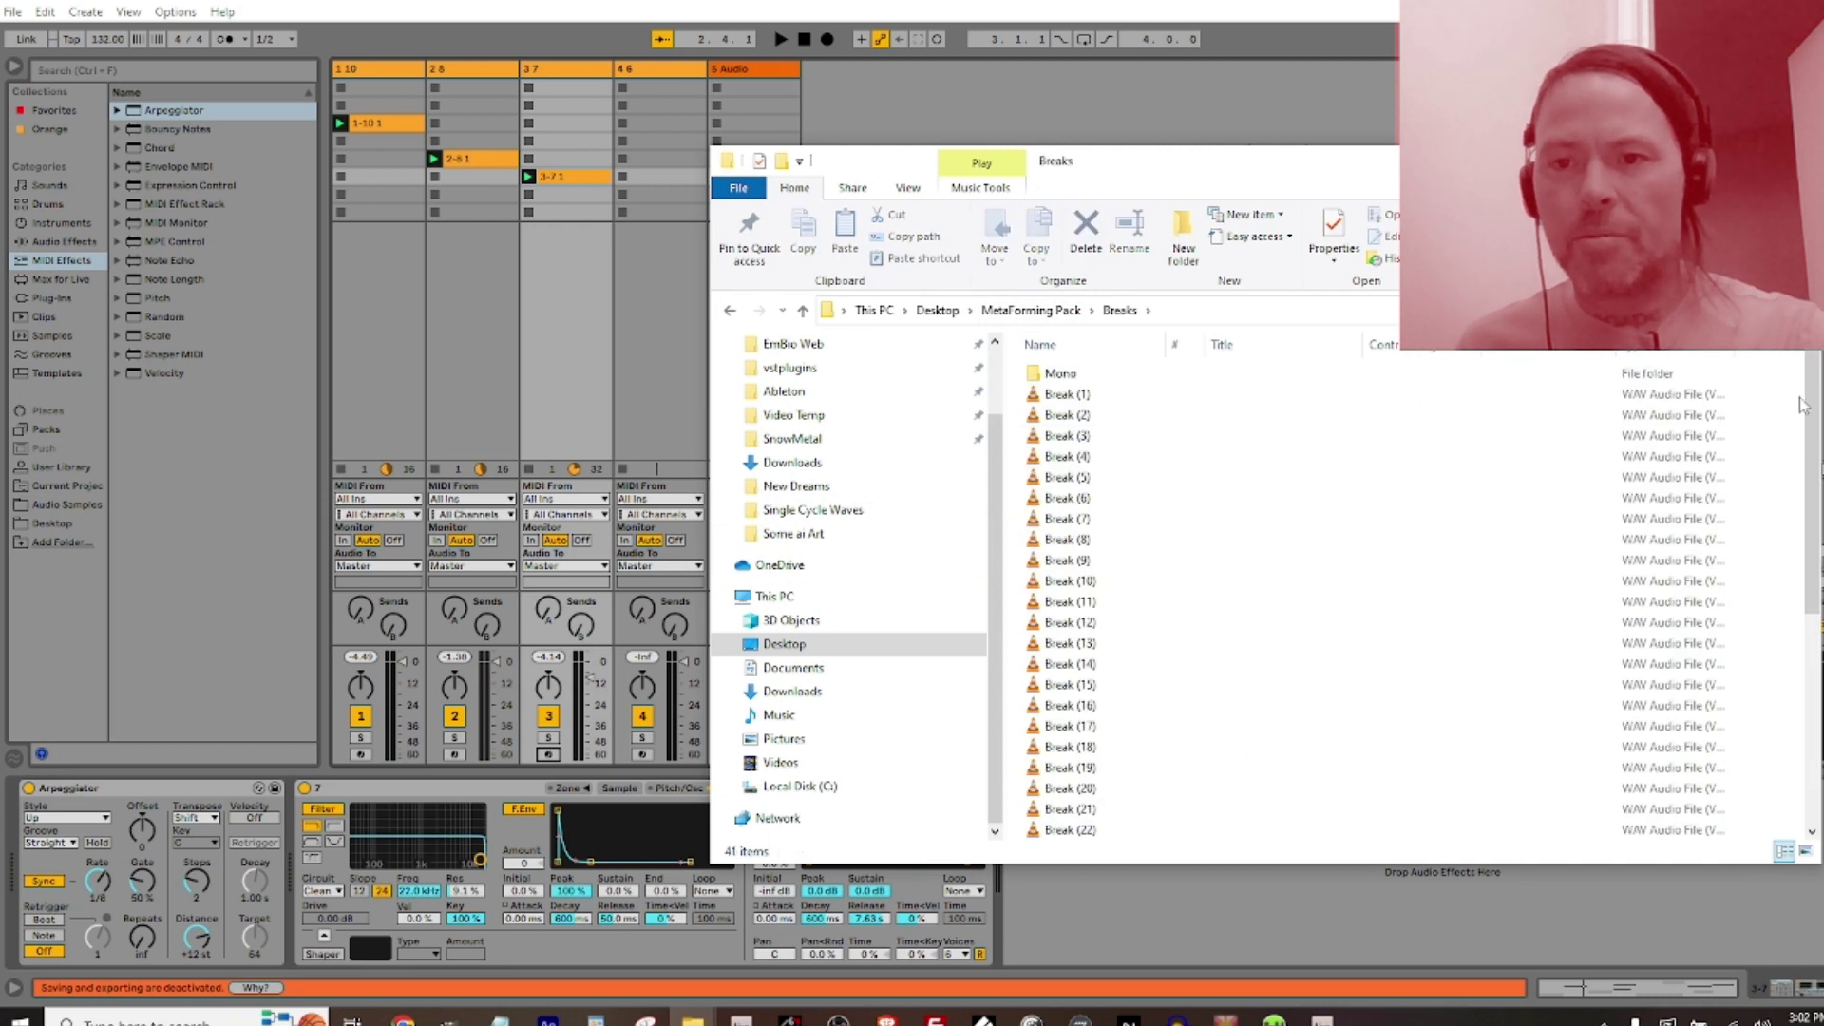
pyautogui.moveTo(1802, 410); pyautogui.dragTo(1800, 698)
pyautogui.moveTo(1062, 517); pyautogui.dragTo(714, 128)
pyautogui.click(715, 123)
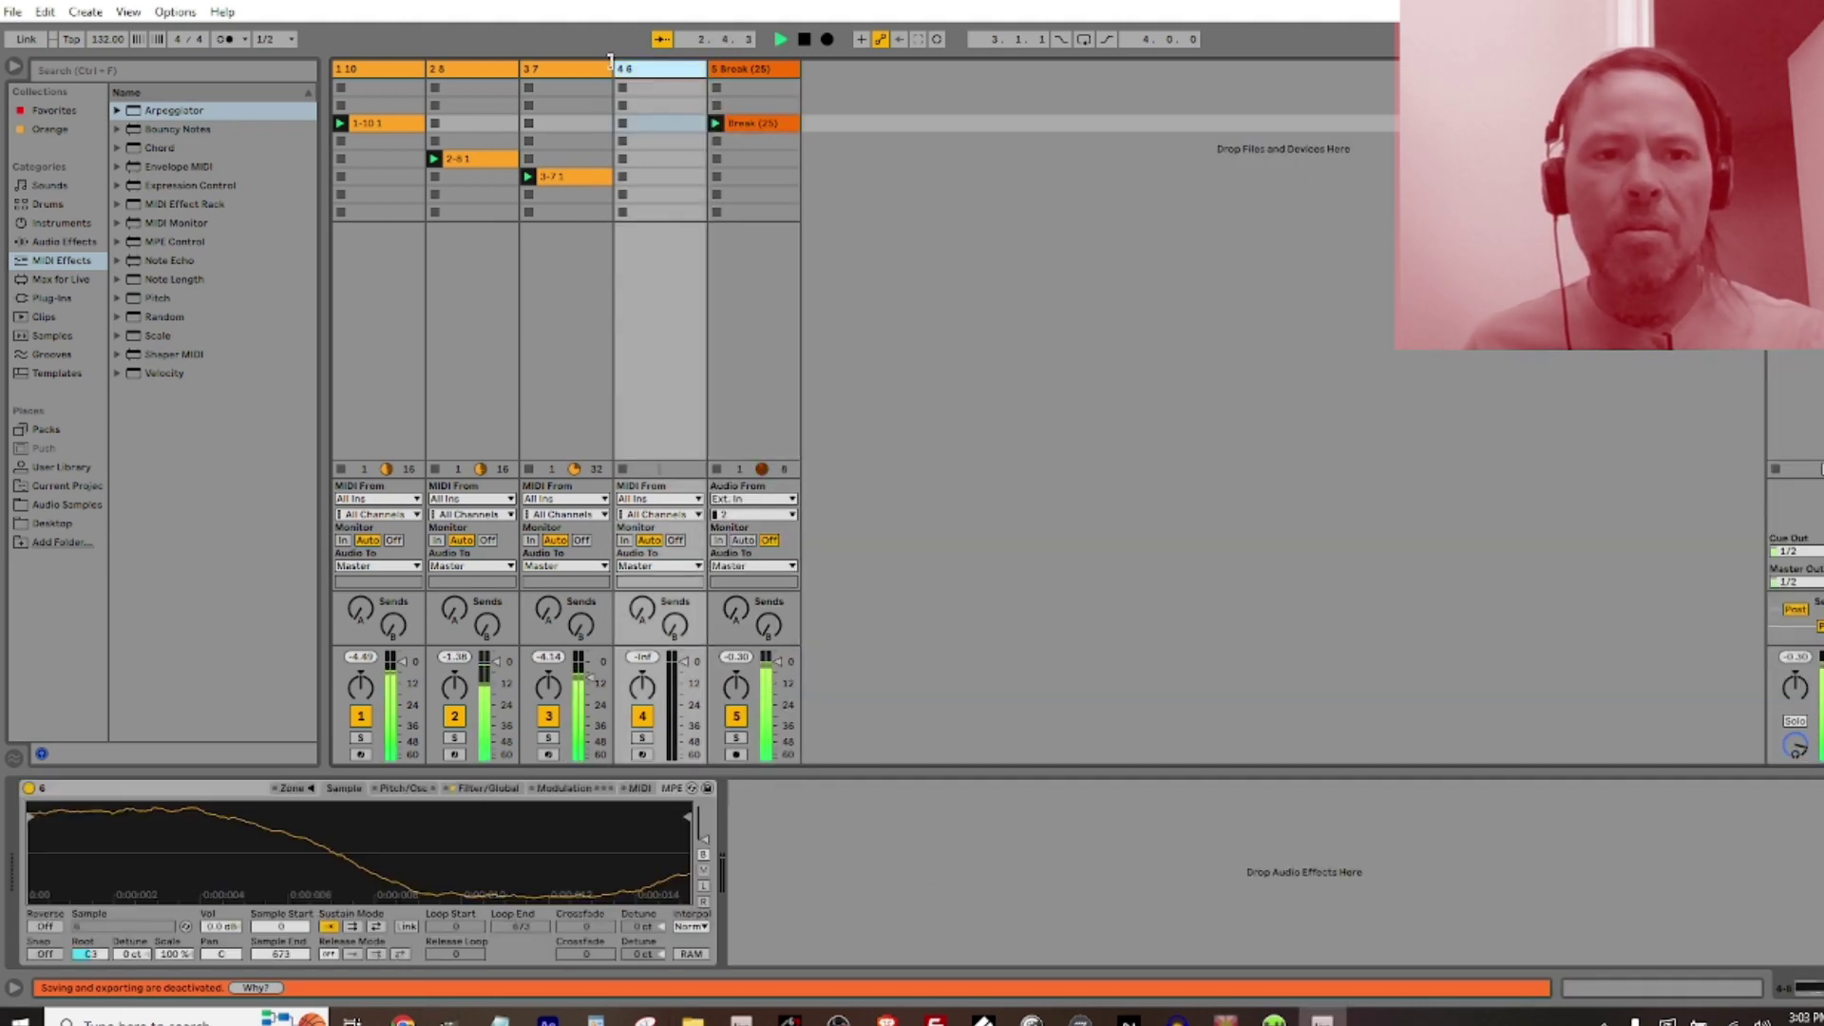
# Inspect tracks 4 and 1, then pull track 3's fader down to -14.0 dB
pyautogui.click(652, 69)
pyautogui.click(371, 73)
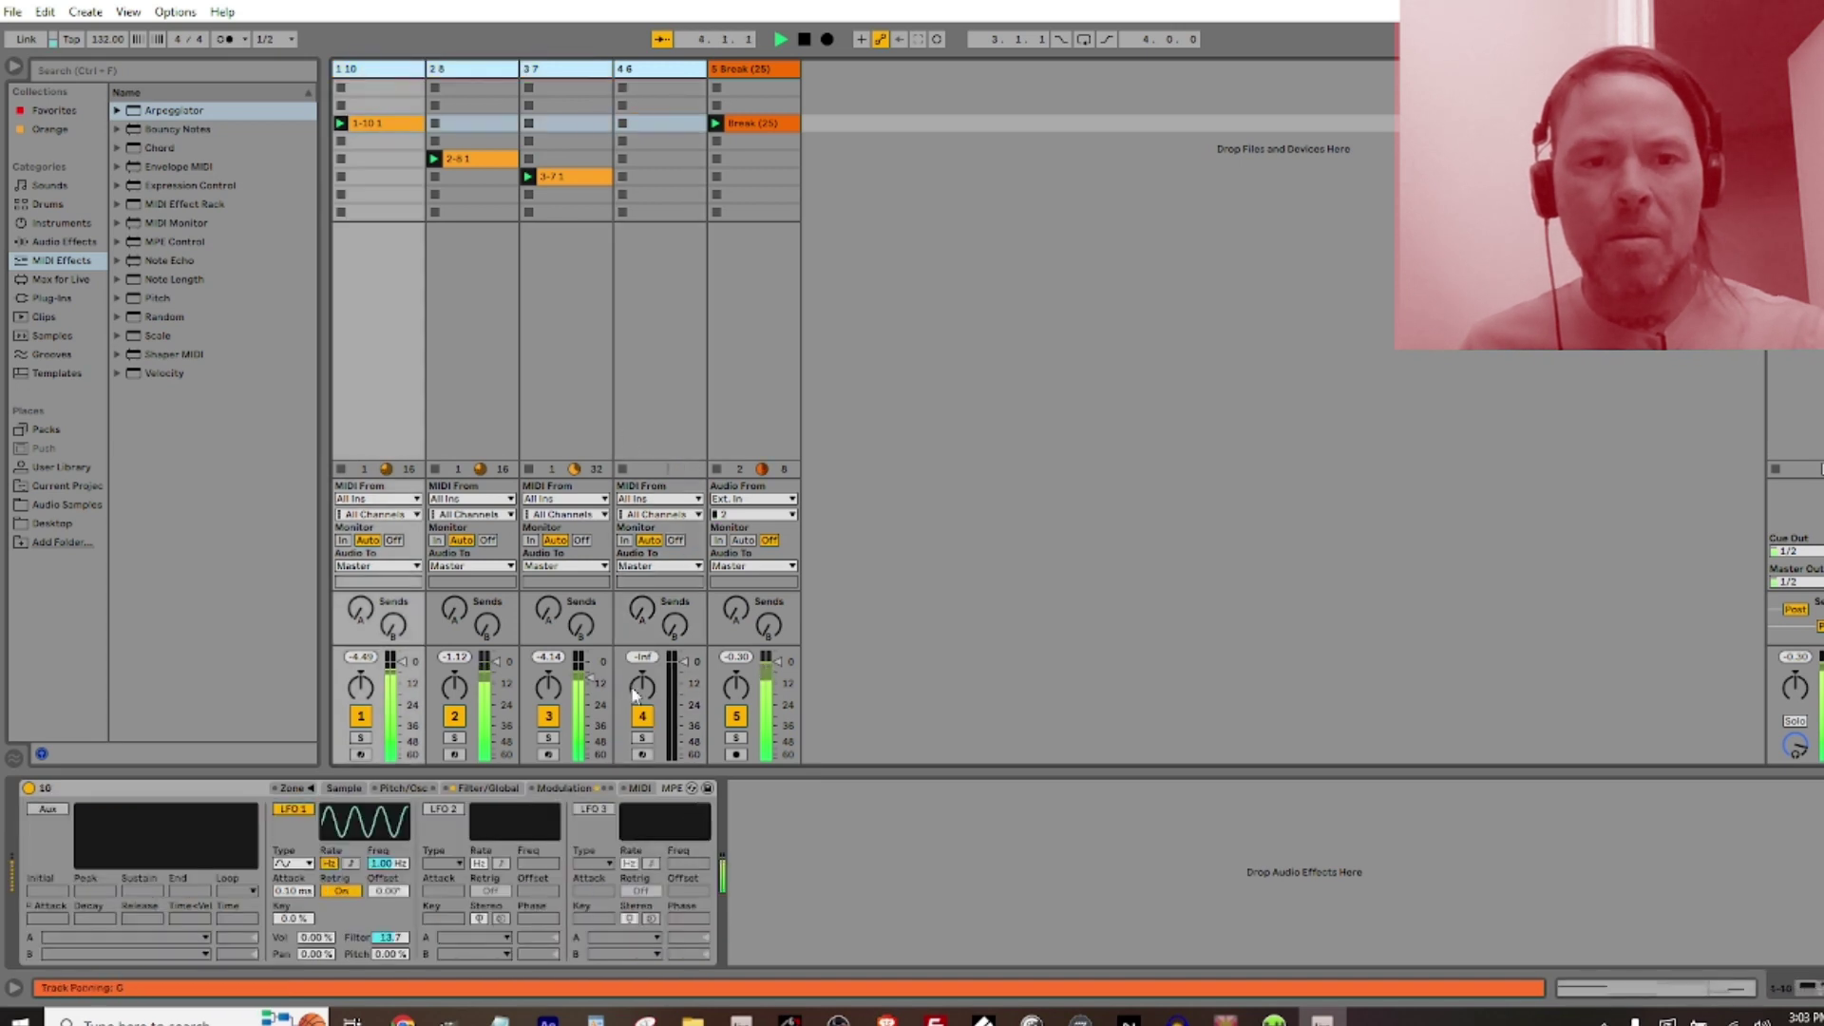
pyautogui.moveTo(592, 681); pyautogui.dragTo(591, 689)
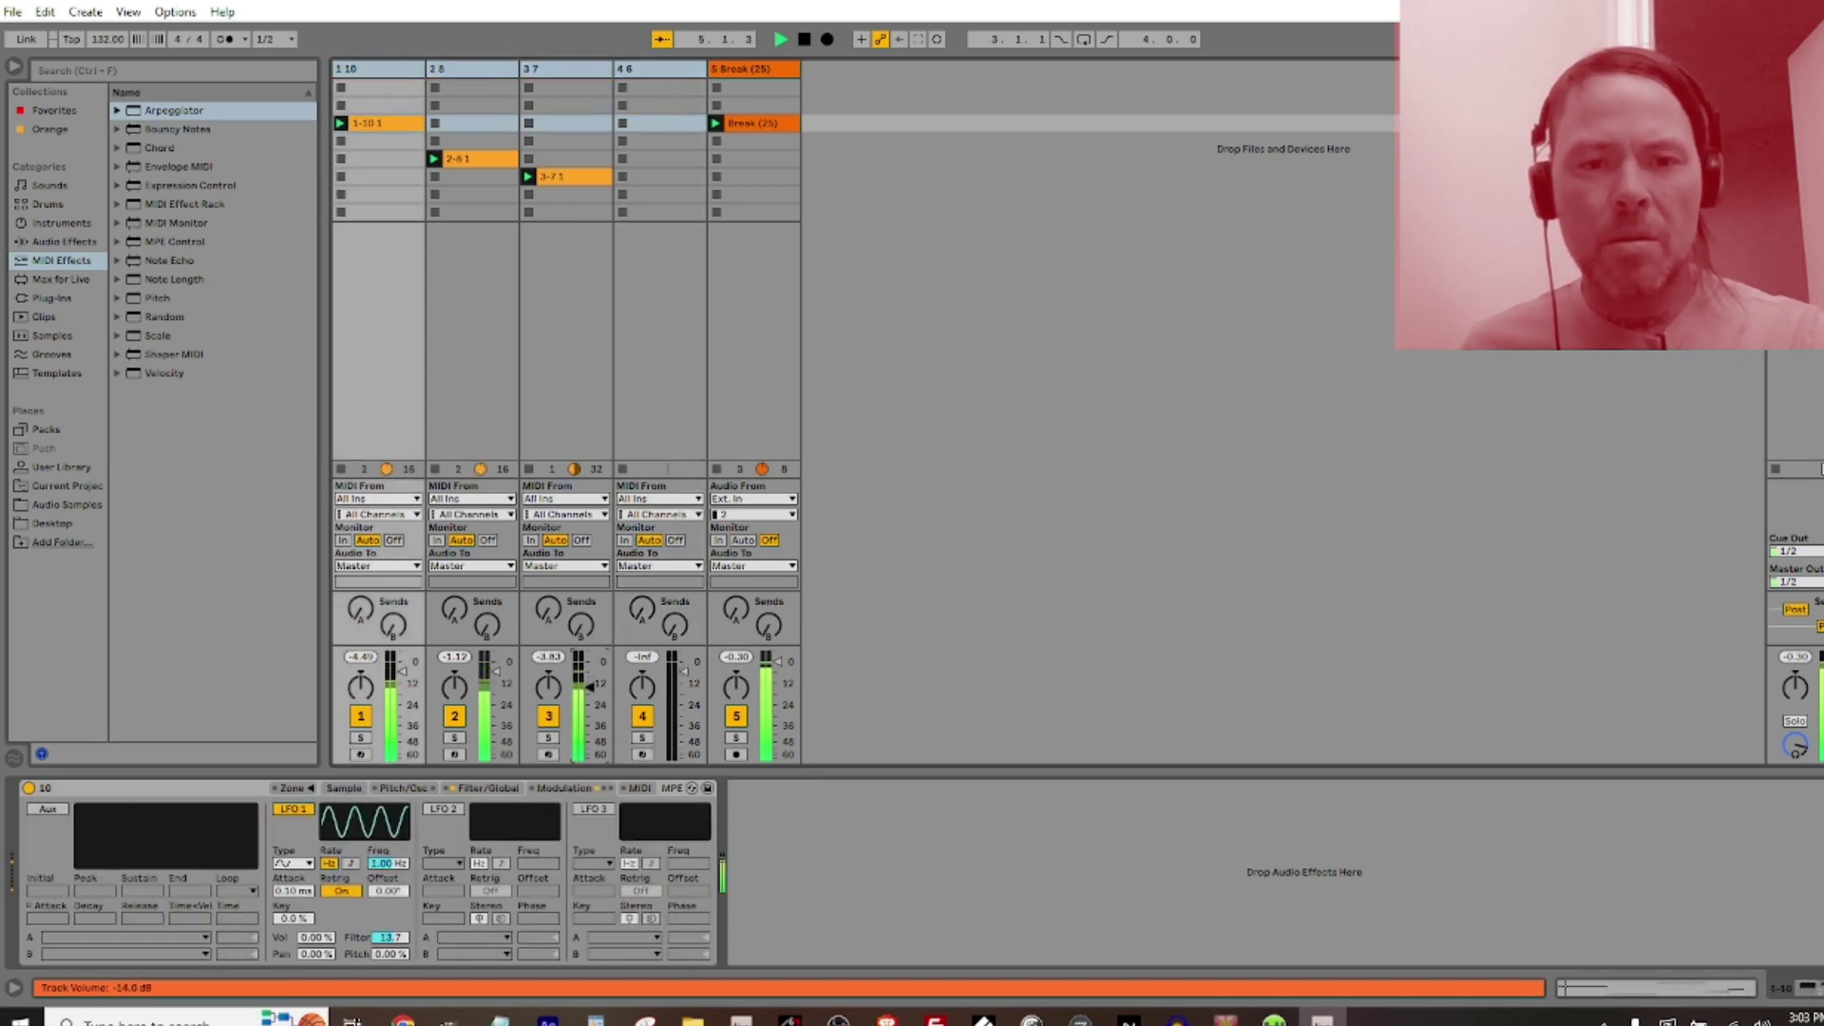